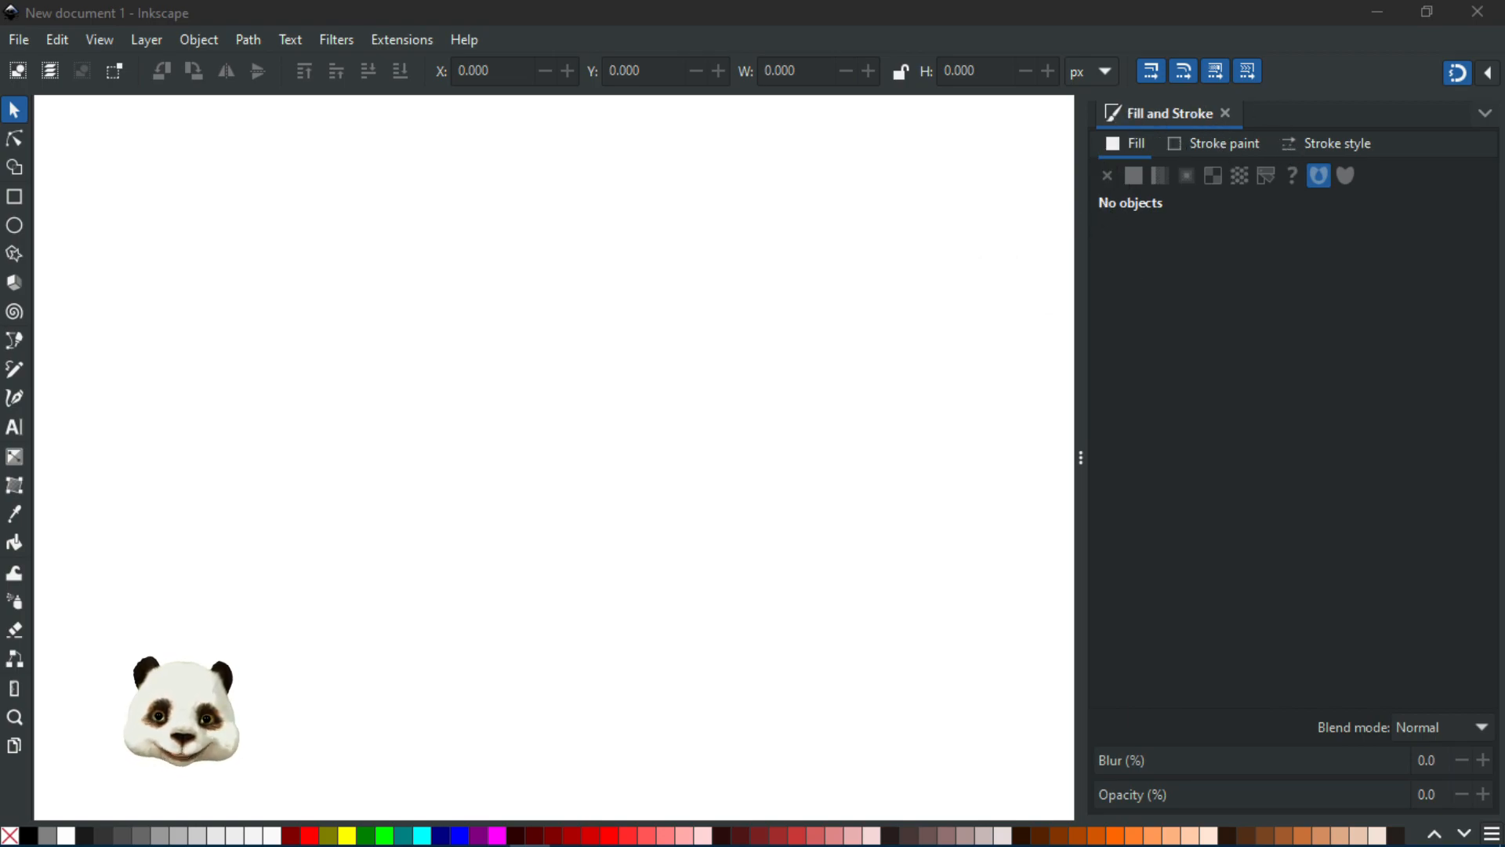
Step: Undock the dialog panel into a floating window, then dock it back beside the canvas
mouse_move(1504, 188)
left_mouse_down()
mouse_move(1189, 90)
mouse_move(1199, 75)
mouse_move(1267, 92)
mouse_move(1045, 94)
mouse_move(1058, 95)
left_mouse_up()
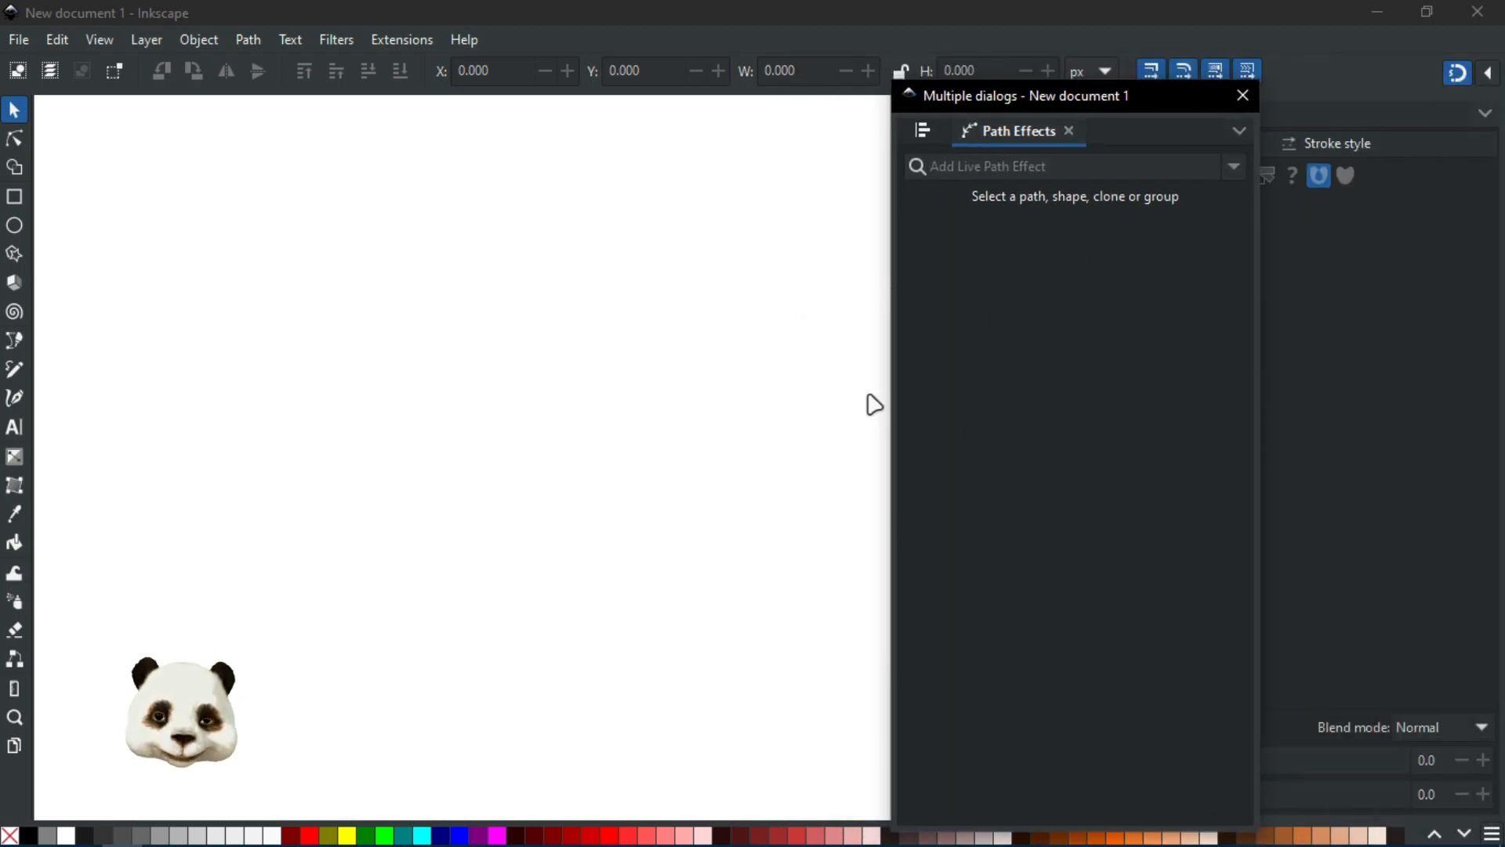
left_click(933, 127)
left_click(1107, 124)
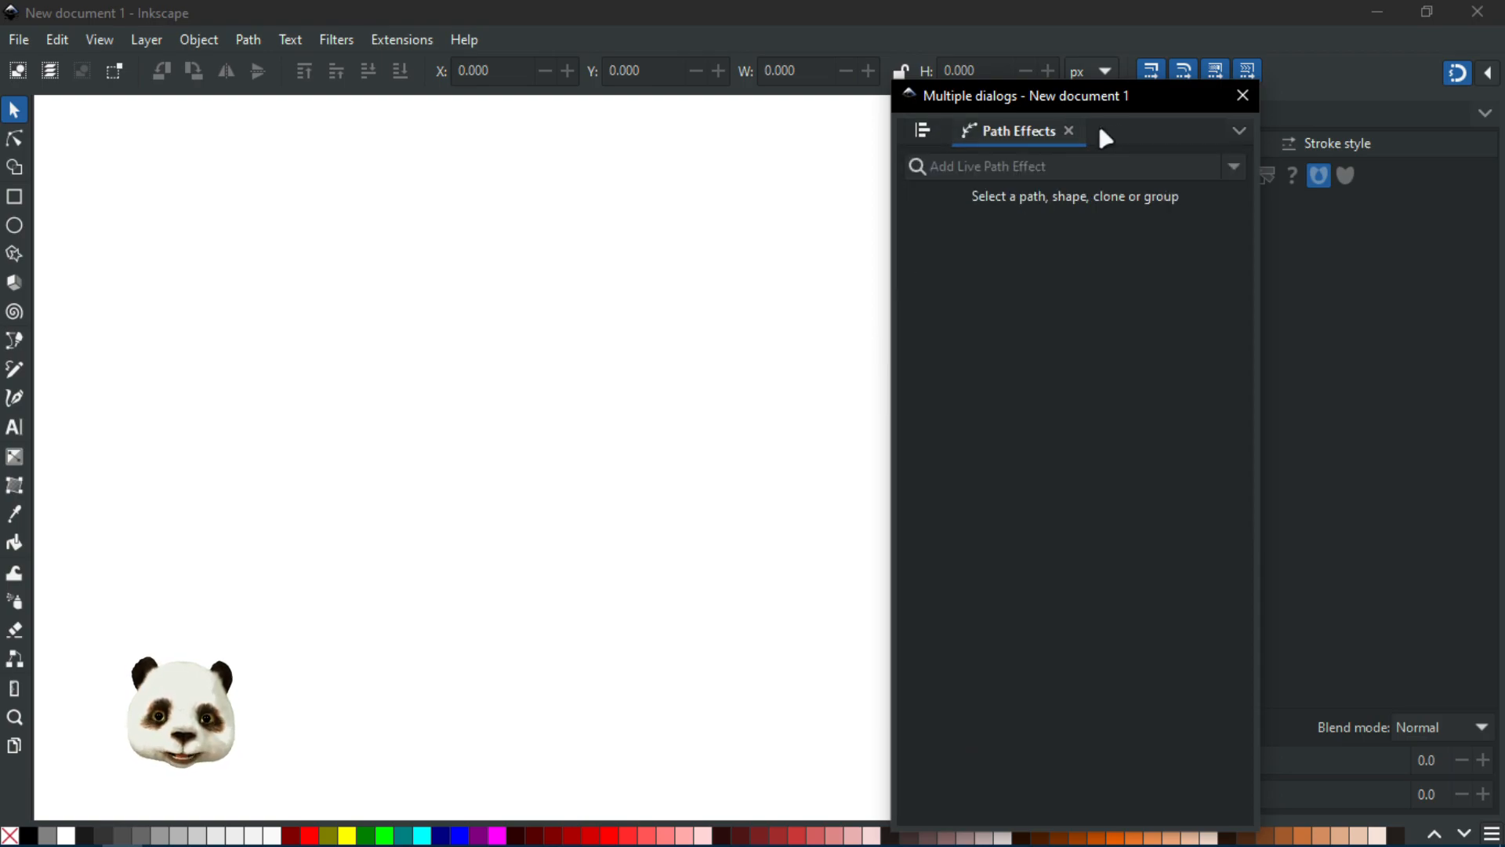
mouse_move(995, 101)
left_mouse_down()
mouse_move(1271, 111)
mouse_move(1304, 141)
mouse_move(1227, 184)
mouse_move(1266, 148)
mouse_move(1369, 113)
mouse_move(1228, 122)
mouse_move(1213, 221)
mouse_move(1280, 110)
mouse_move(1431, 182)
mouse_move(1504, 177)
left_mouse_up()
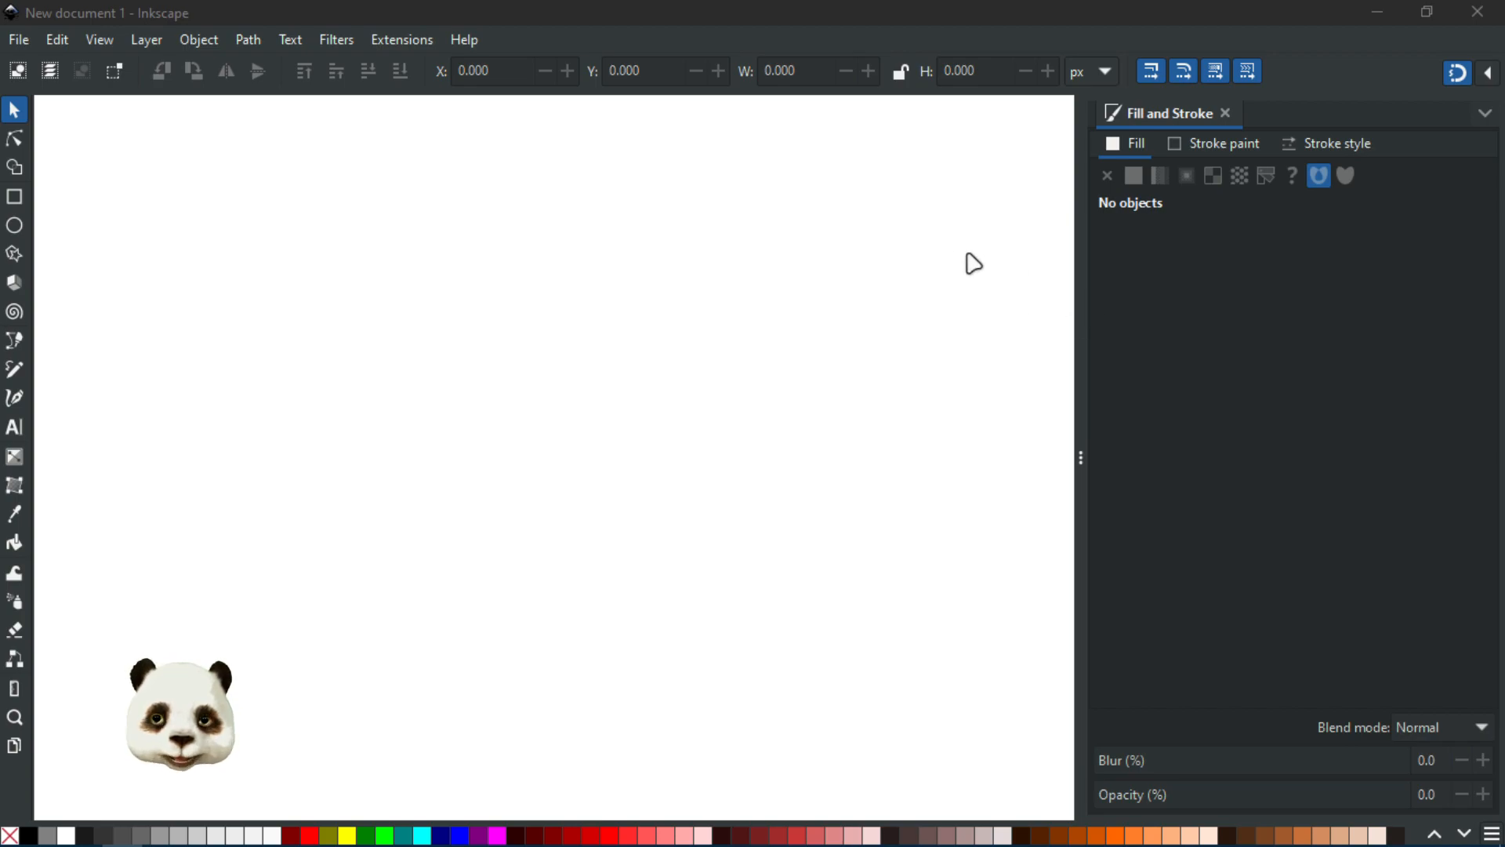
Step: Toggle the canvas rulers on and off again
left_click(508, 182)
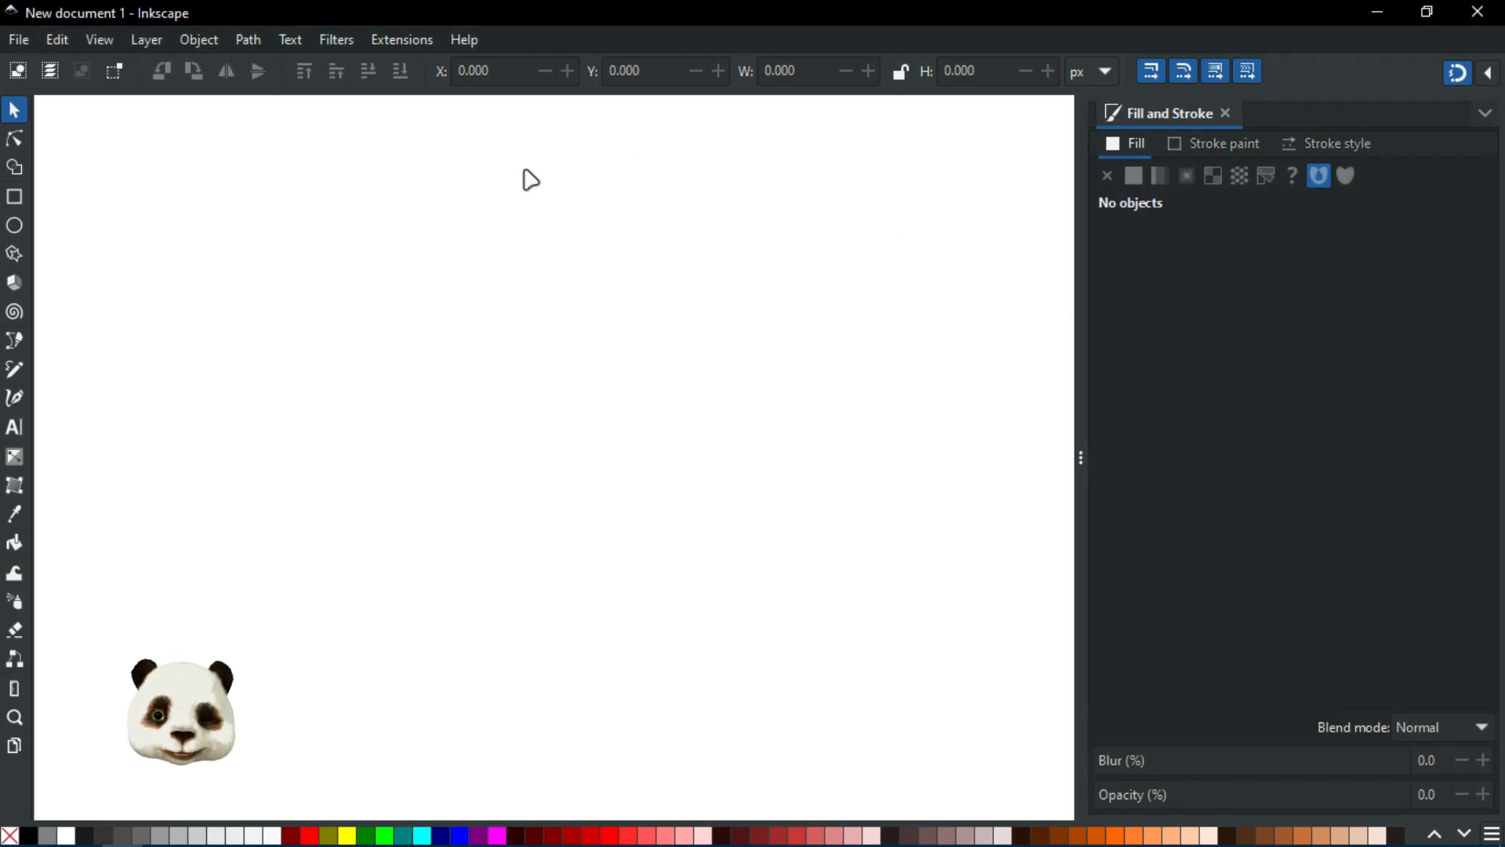
key("ctrl+r")
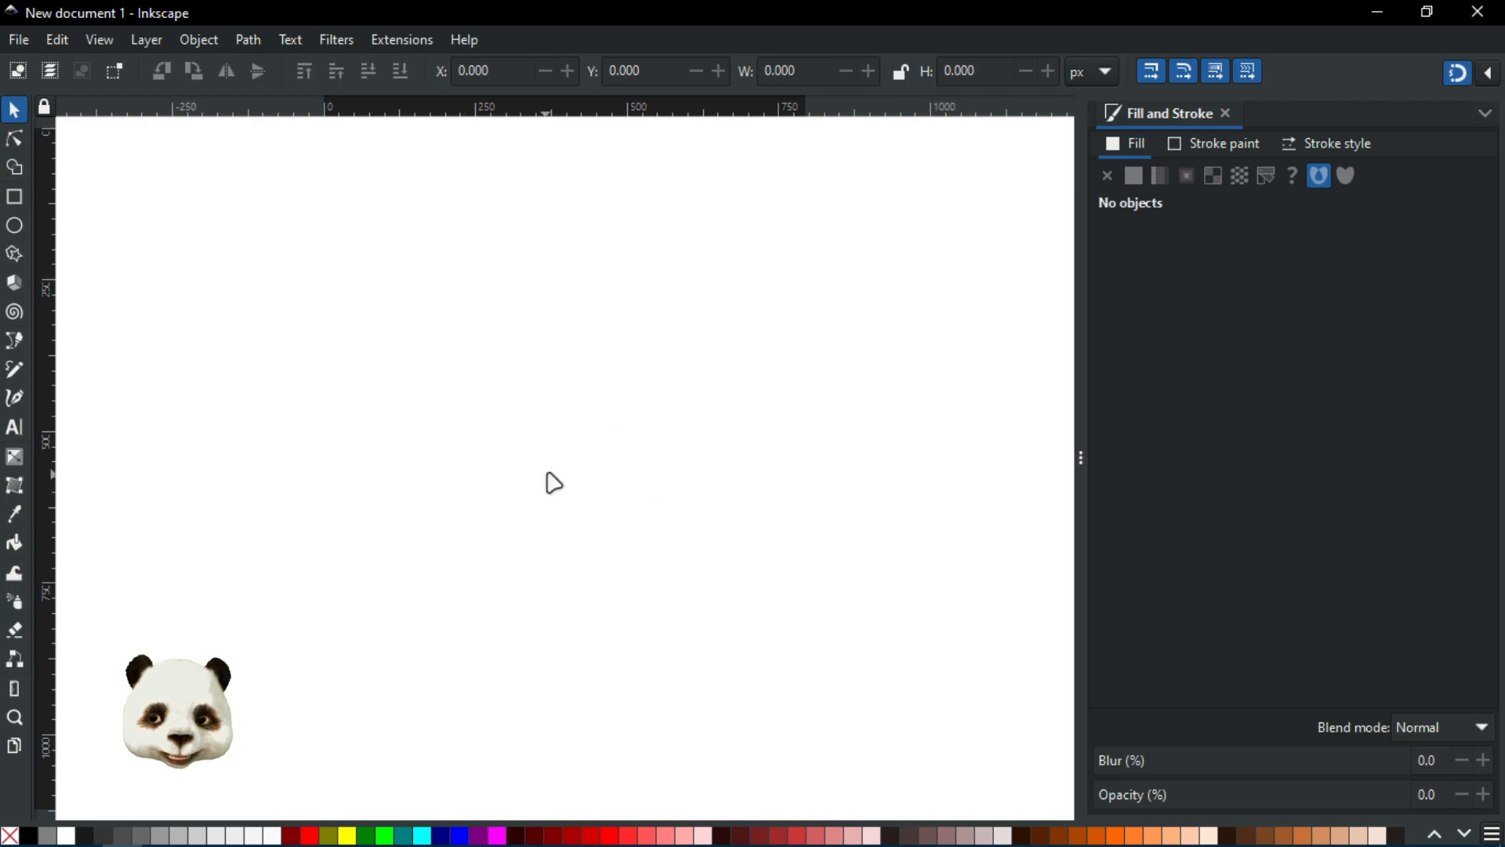
key("ctrl+r")
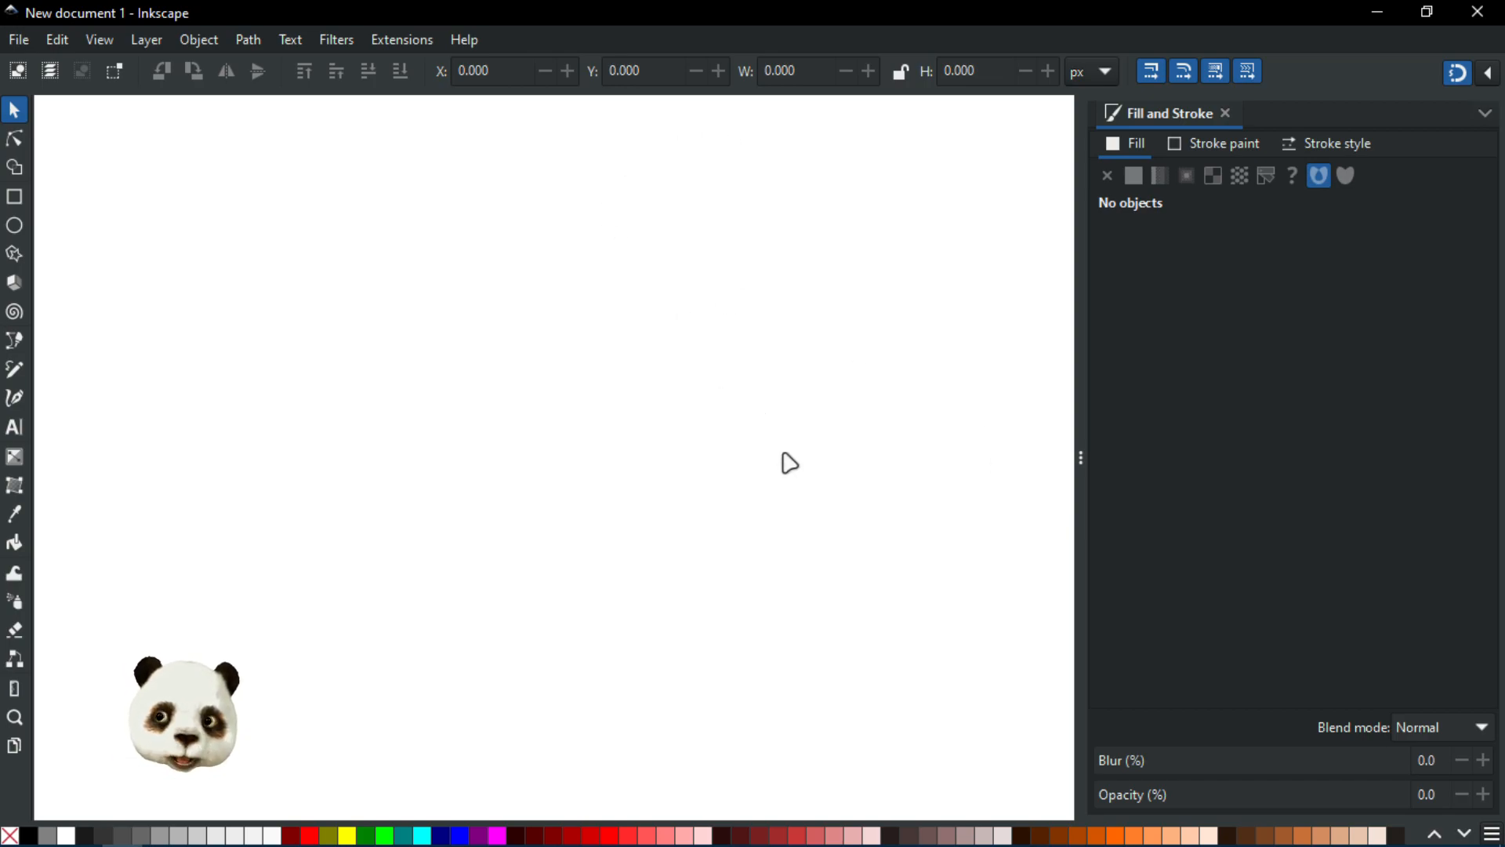
key("ctrl+b")
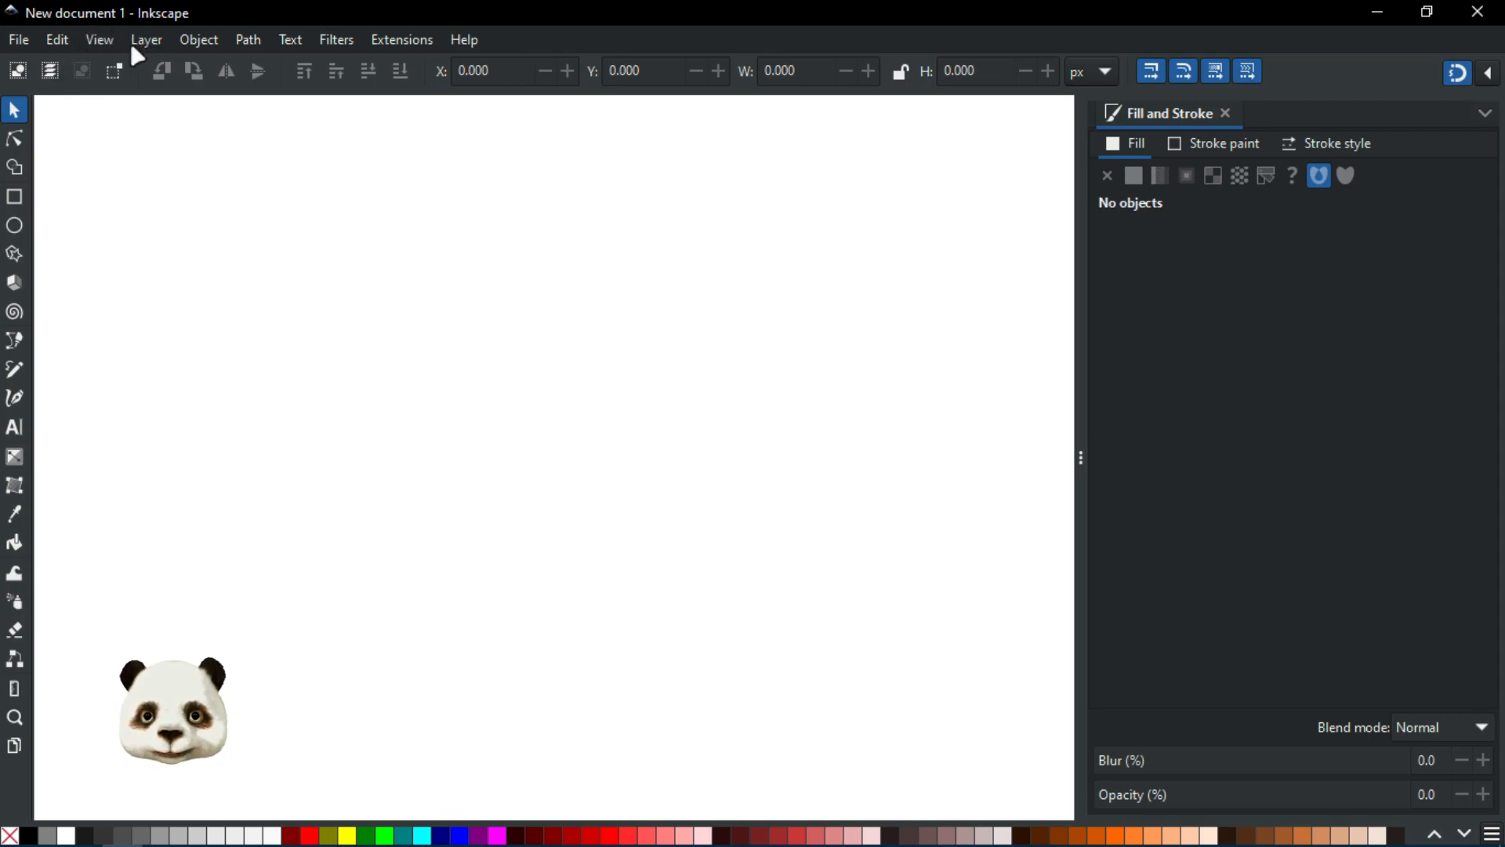
Step: Open Preferences to view the Keyboard shortcuts settings, then close the dialog
left_click(24, 40)
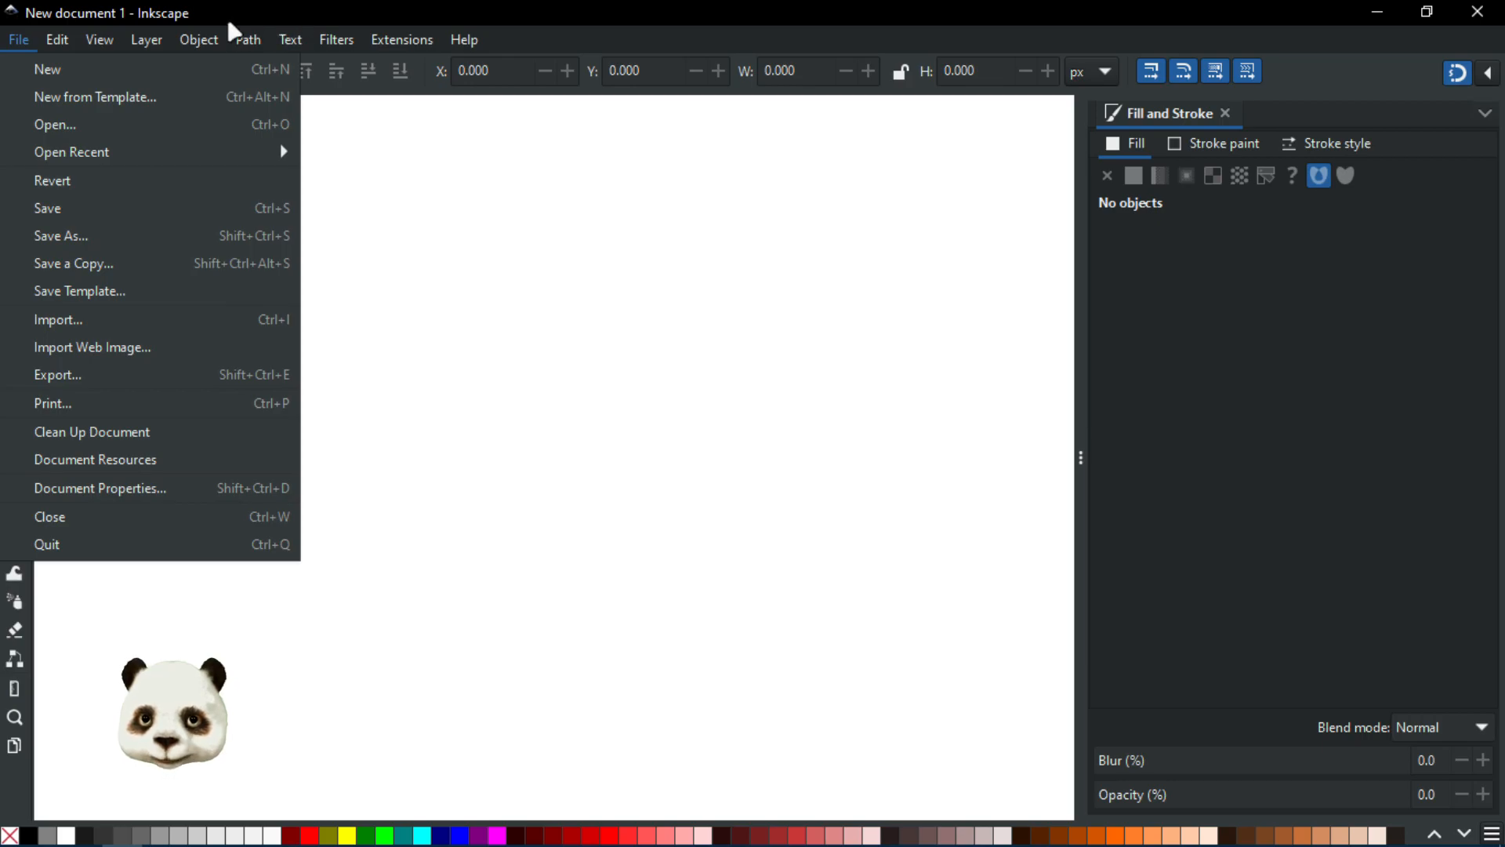
mouse_move(57, 39)
mouse_move(248, 40)
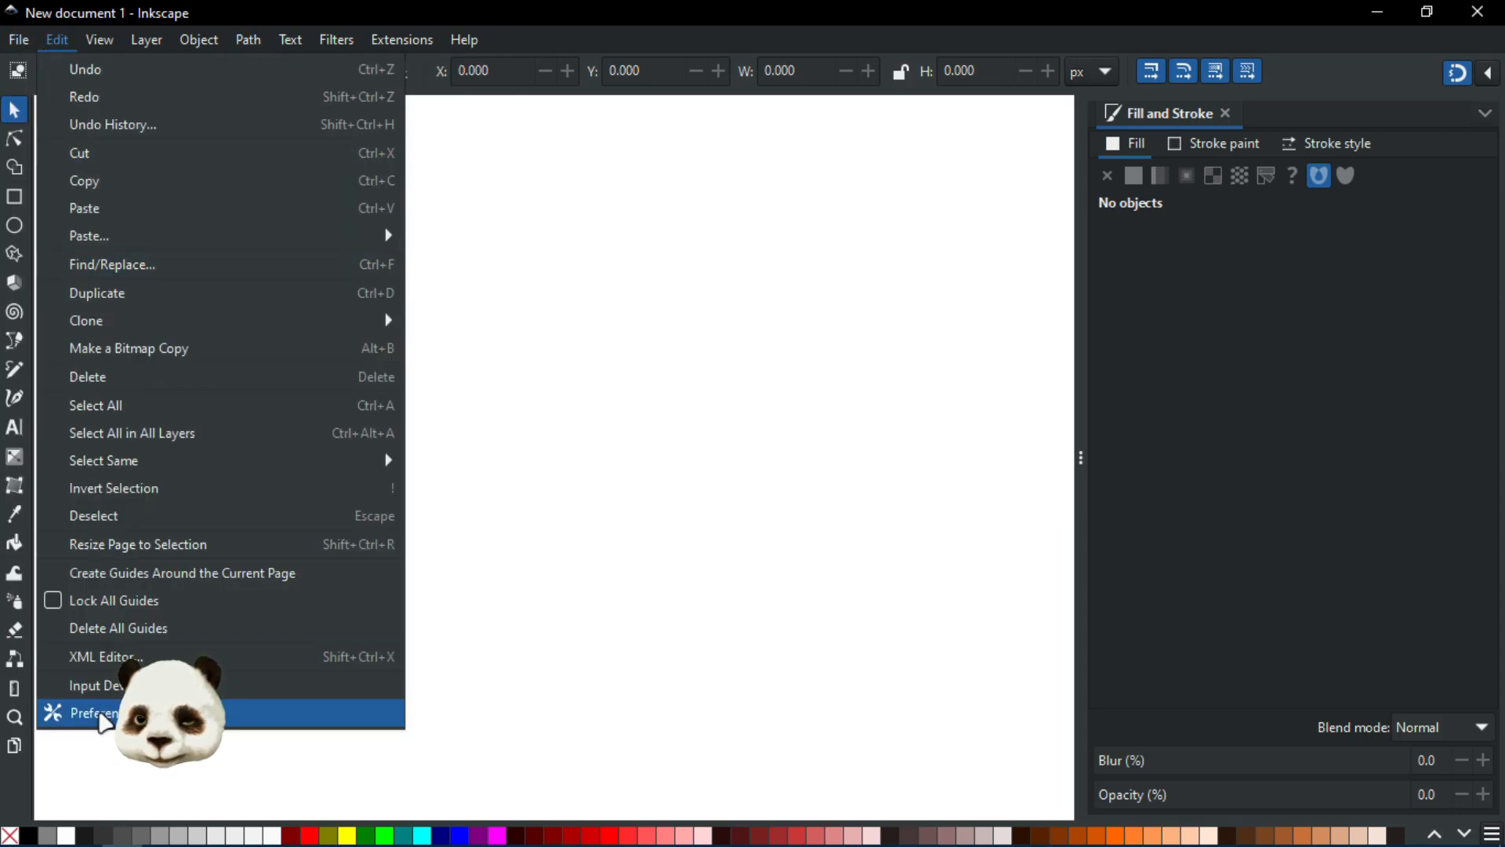
left_click(102, 713)
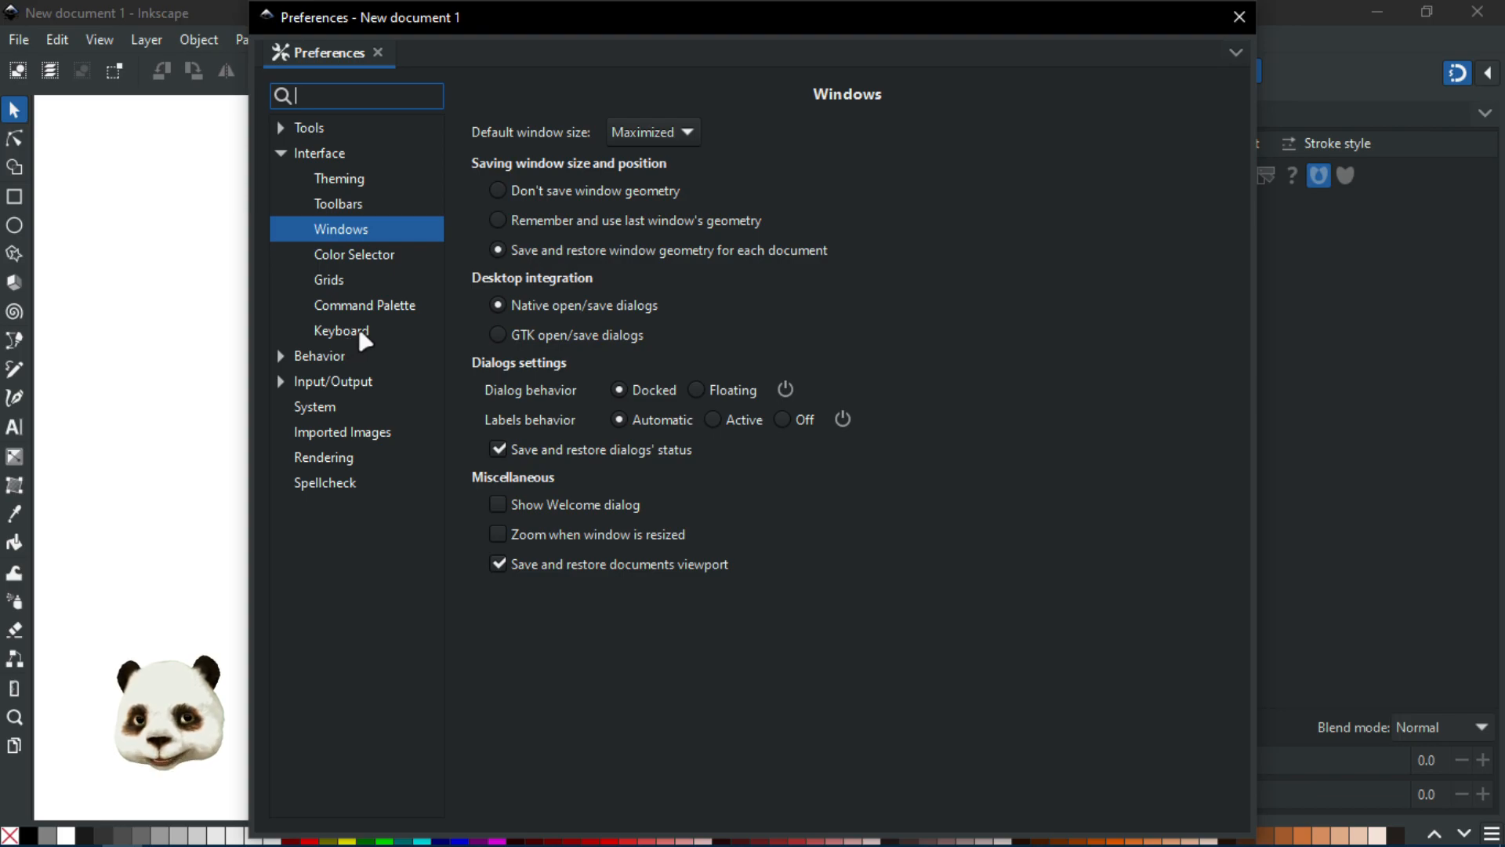
left_click(357, 329)
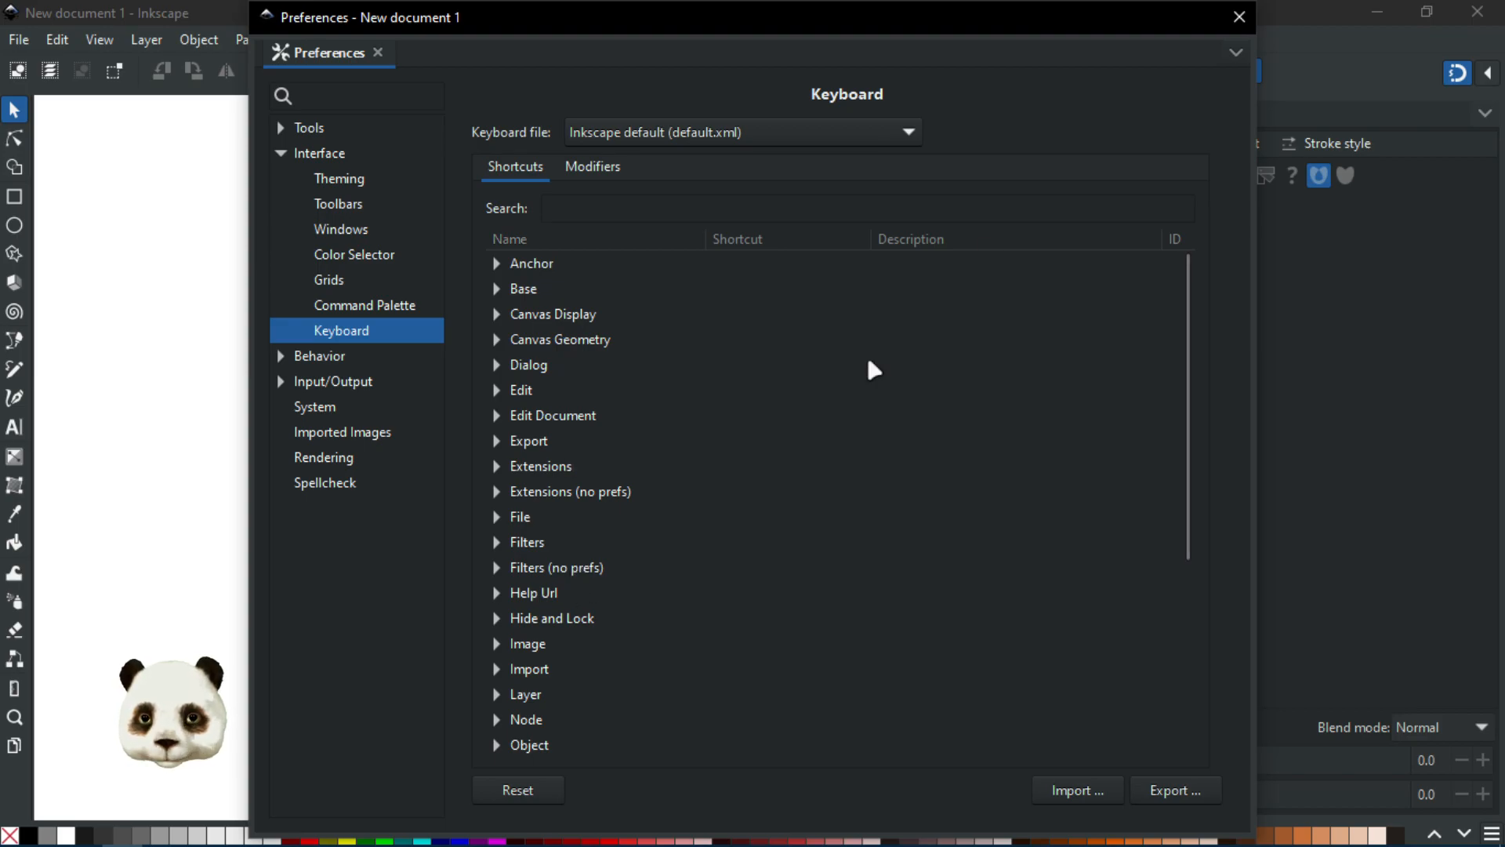
left_click(1235, 20)
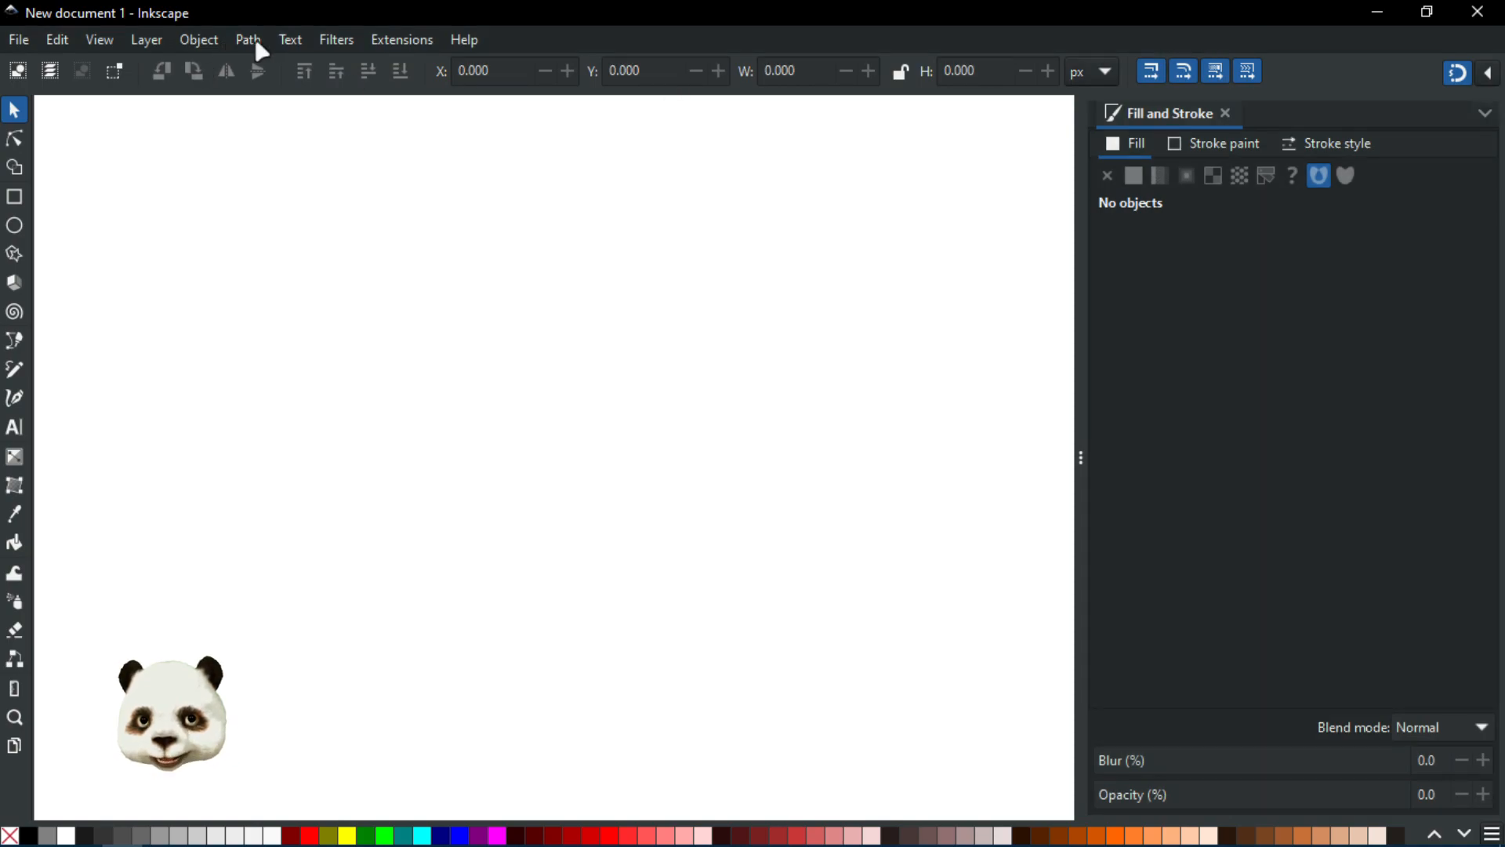
Step: Browse the Path menu's boolean and path commands
left_click(257, 39)
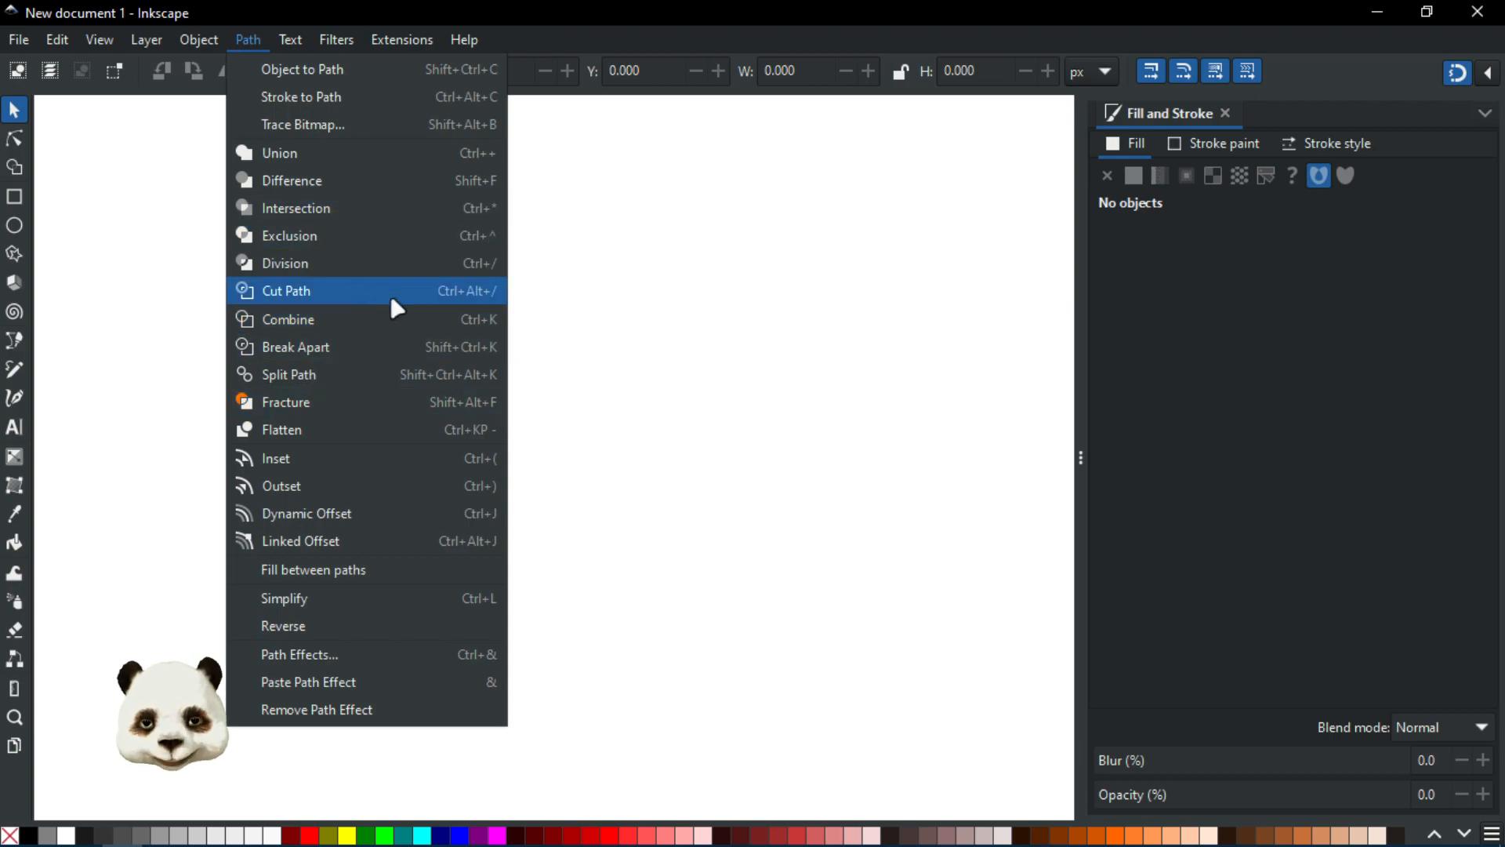
key("alt+Tab")
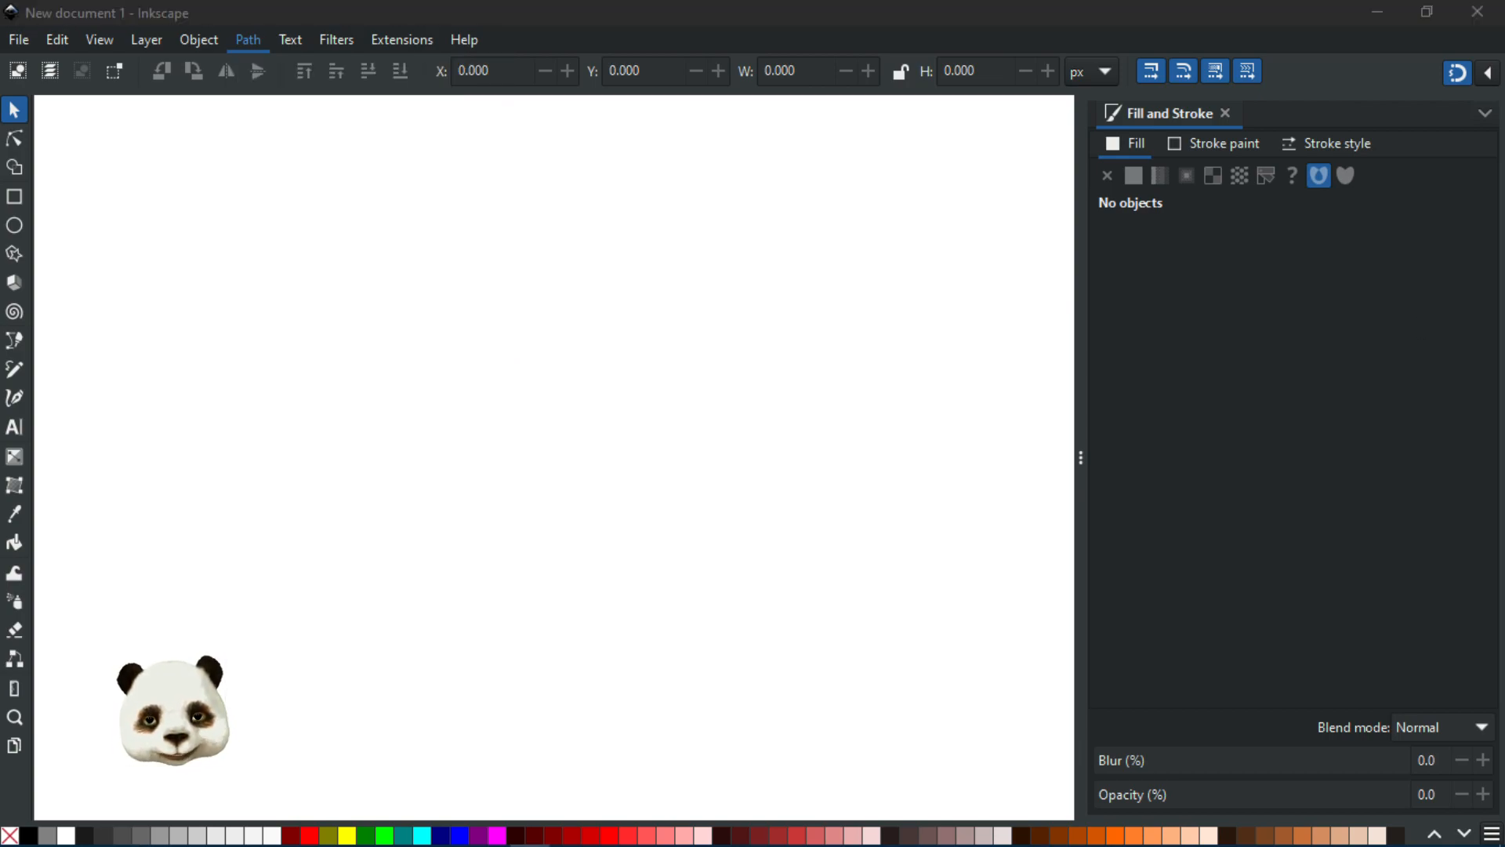
left_click(811, 16)
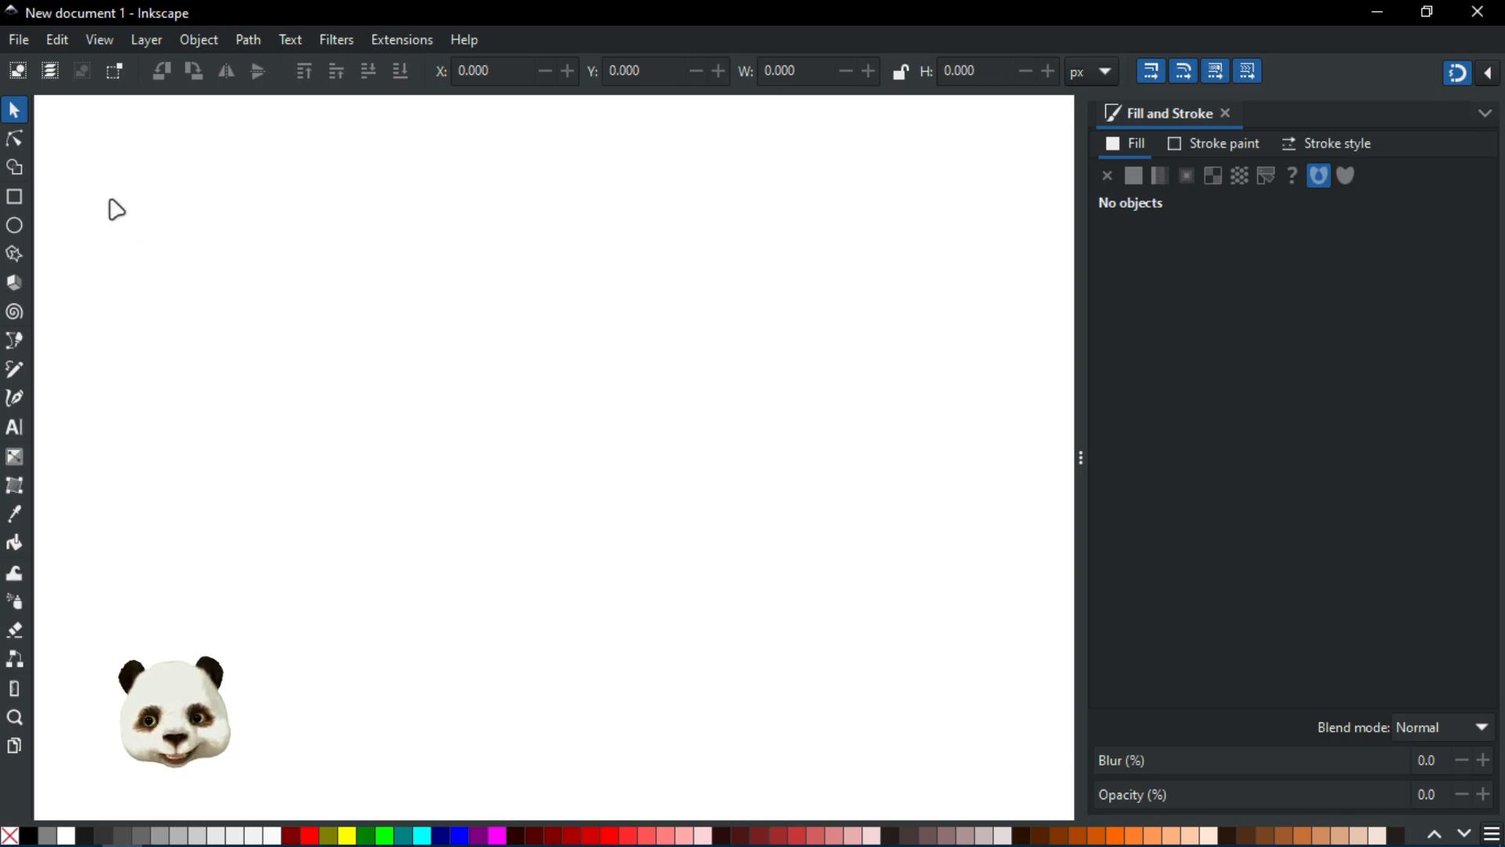
Step: Draw two overlapping ellipses with the Ellipse tool and fill the lower-right one red
left_click(13, 226)
left_click_drag(250, 214, 532, 483)
left_click_drag(749, 312, 368, 630)
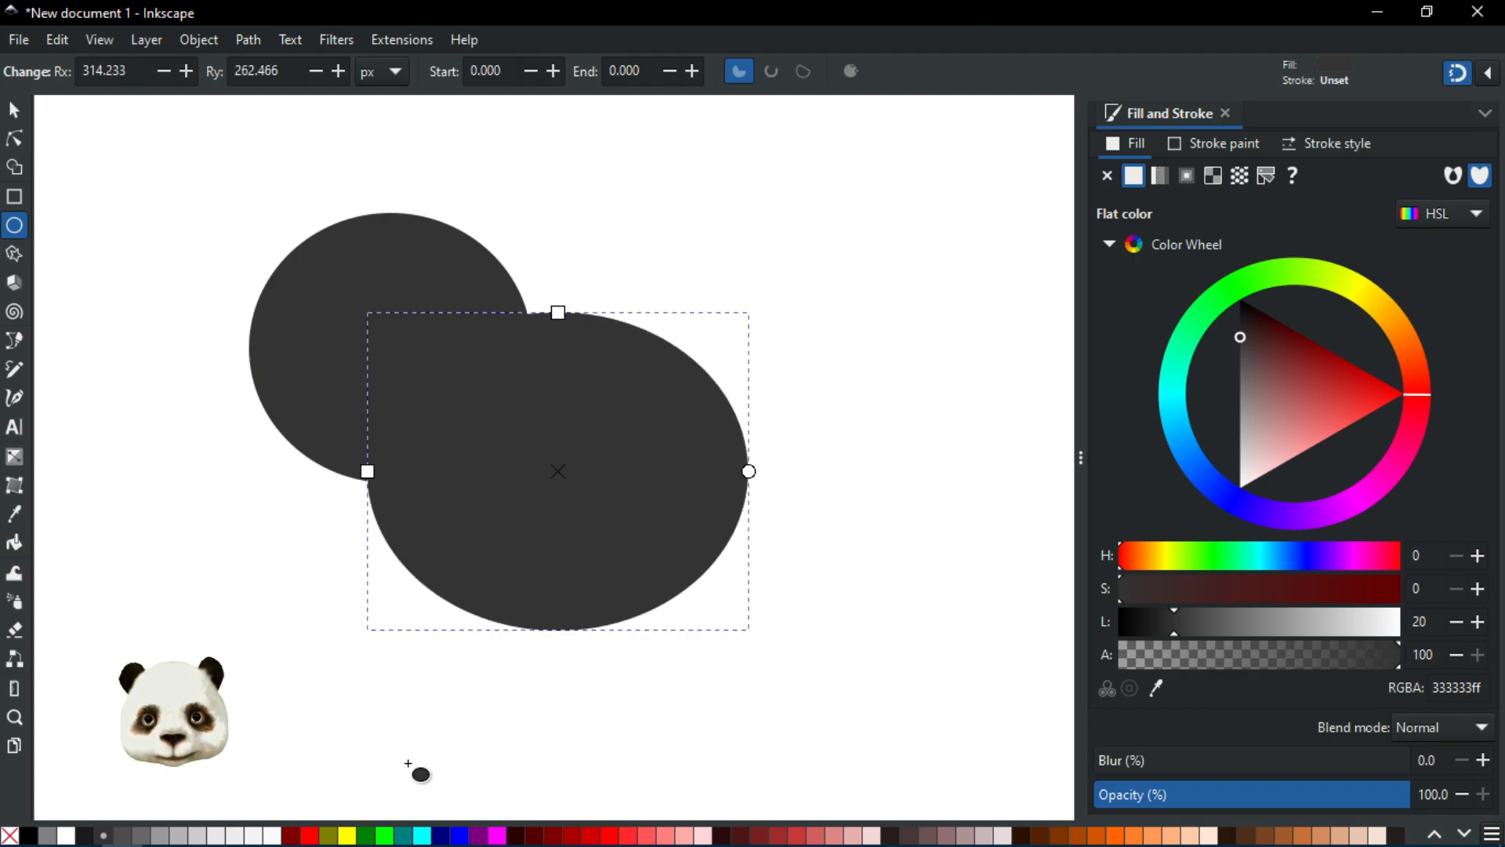
left_click(310, 836)
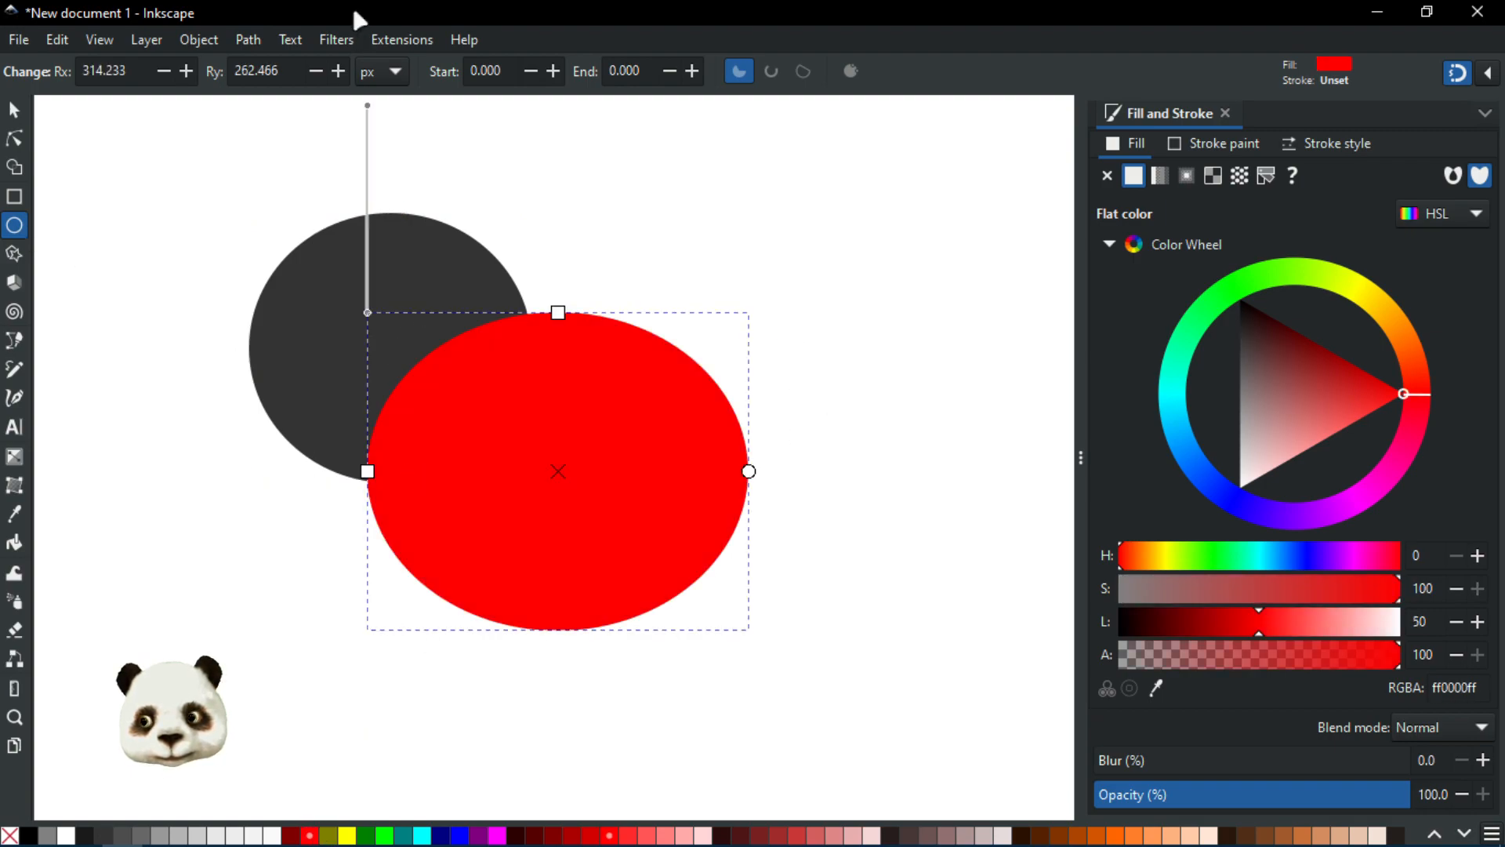
left_click(14, 110)
left_click(377, 269, "shift")
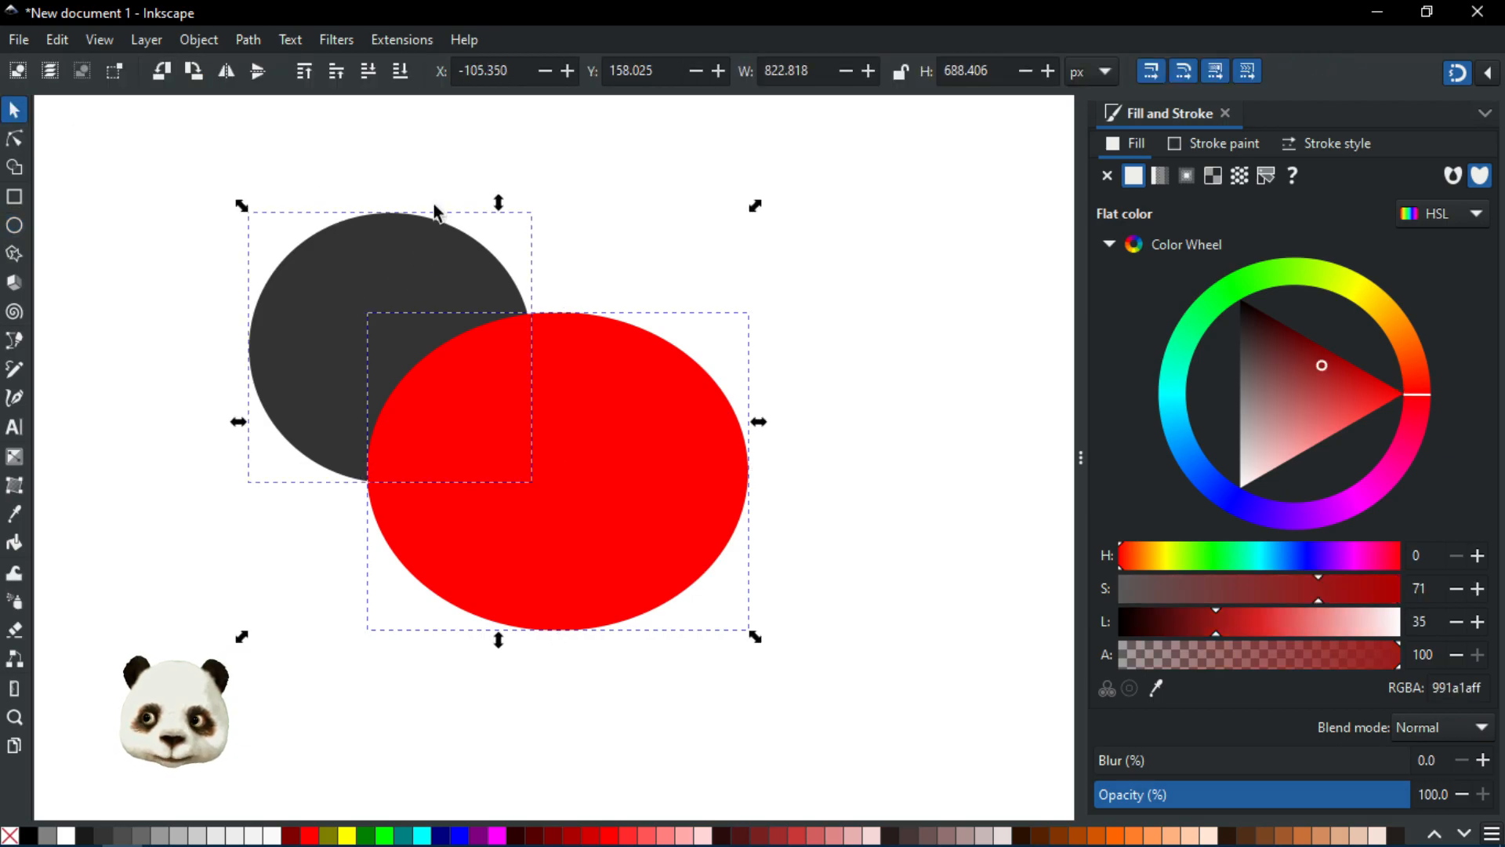
left_click(246, 39)
left_click(289, 413)
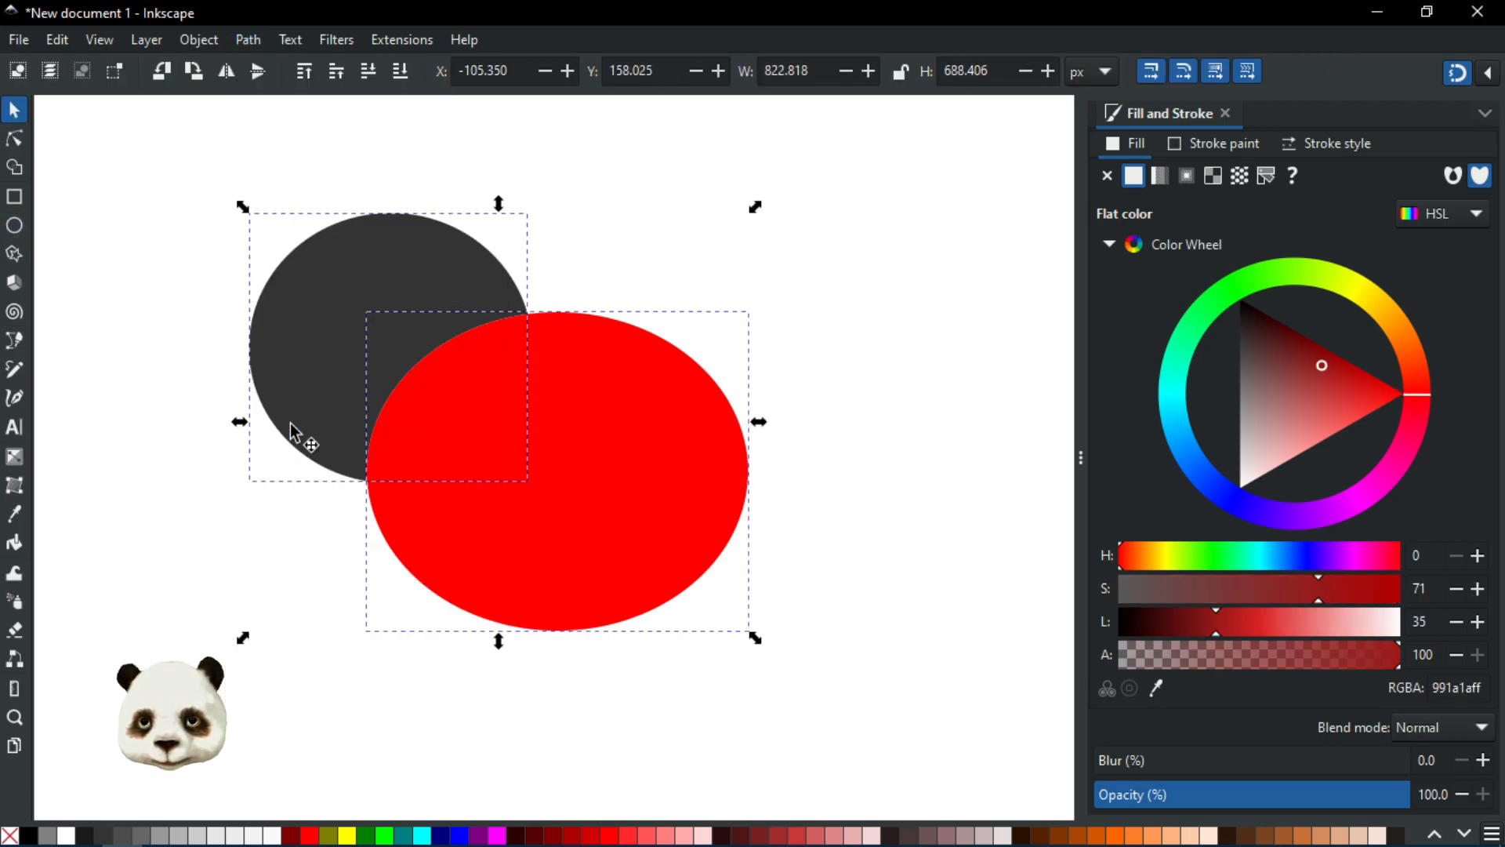
left_click(775, 283)
Step: Move the red ellipse off the dark circle and undo the move, twice
left_click(564, 494)
left_click_drag(565, 494, 695, 516)
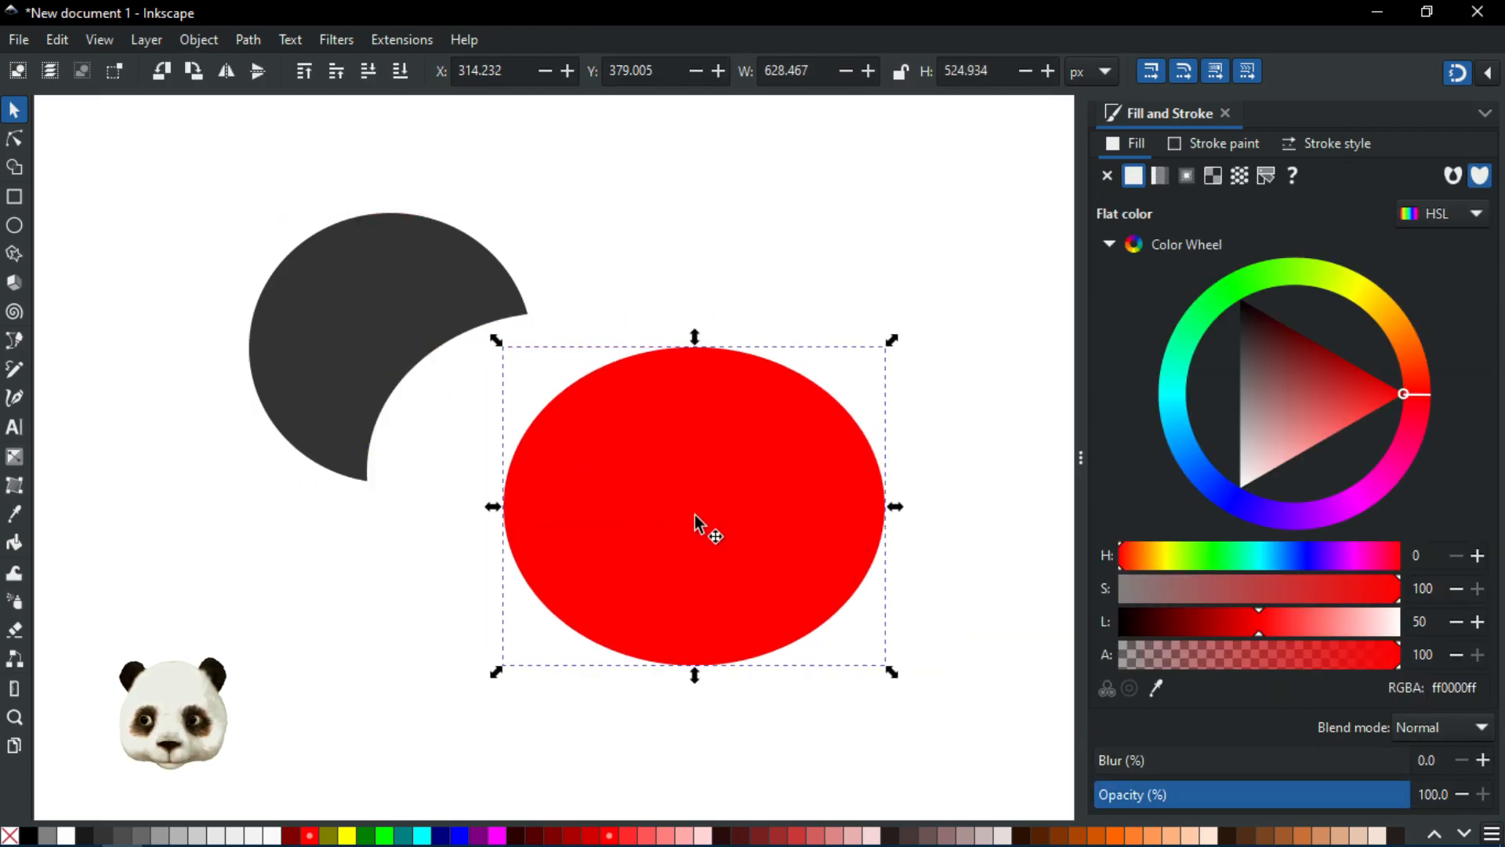
key("ctrl+z")
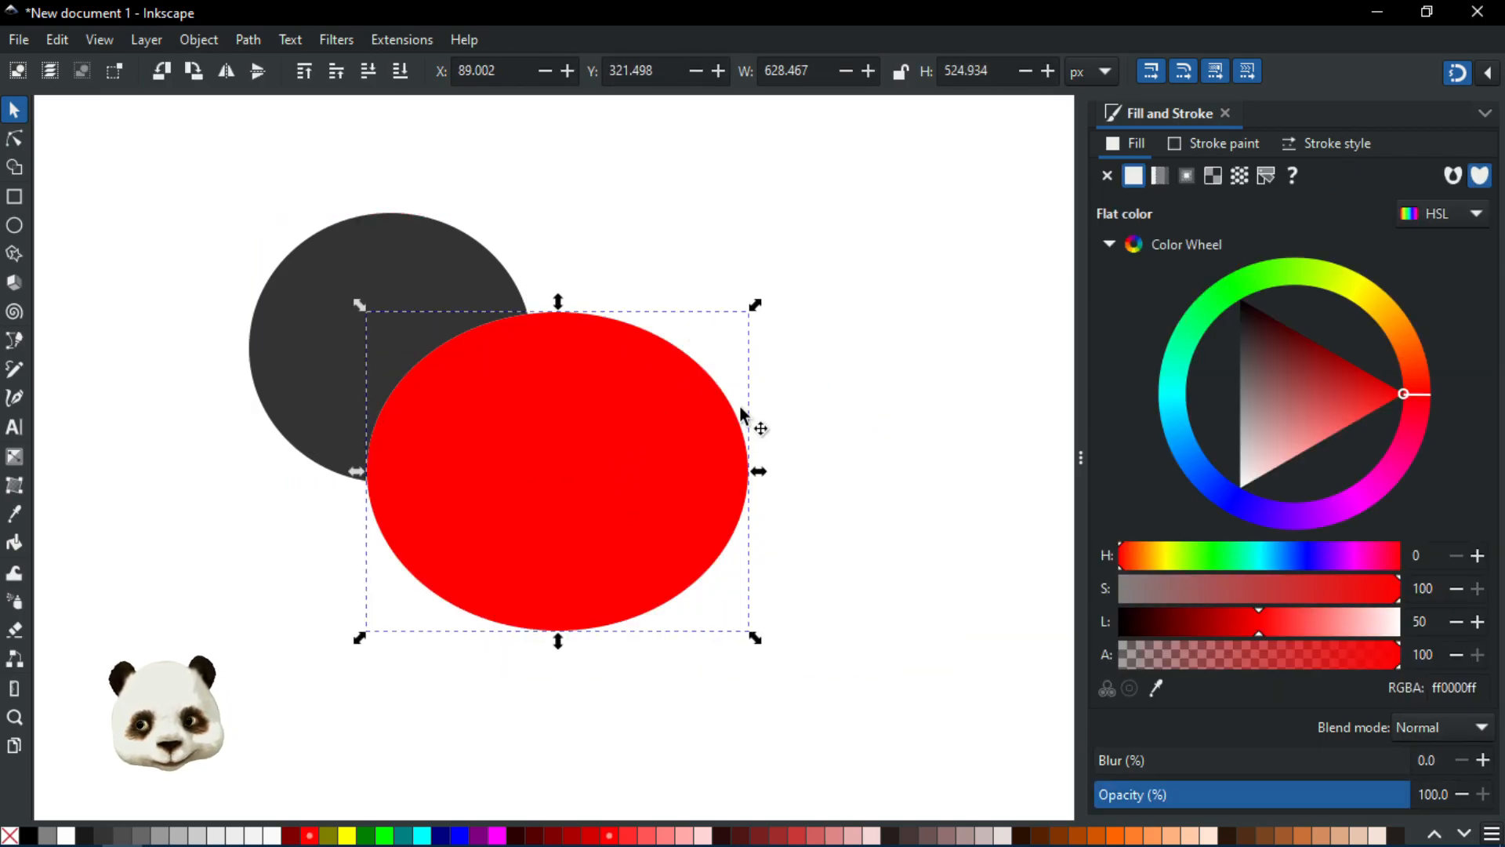
left_click(742, 411)
left_click_drag(509, 472, 578, 487)
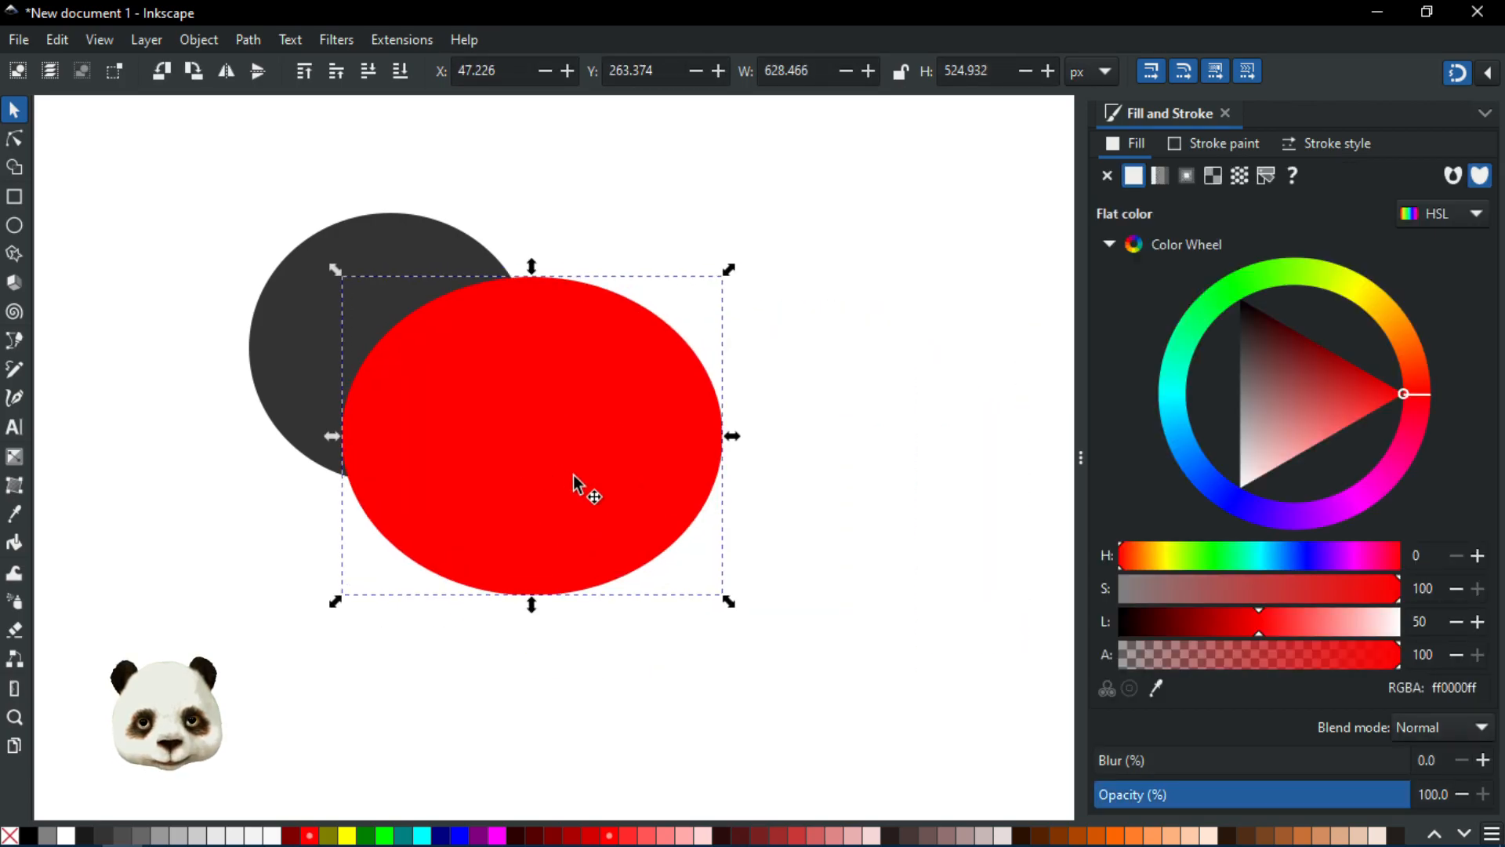
key("ctrl+z")
Step: Select both ellipses, apply Path Difference to subtract the red one, then undo it
left_click(248, 39)
left_click(524, 309)
left_click(435, 285, "shift")
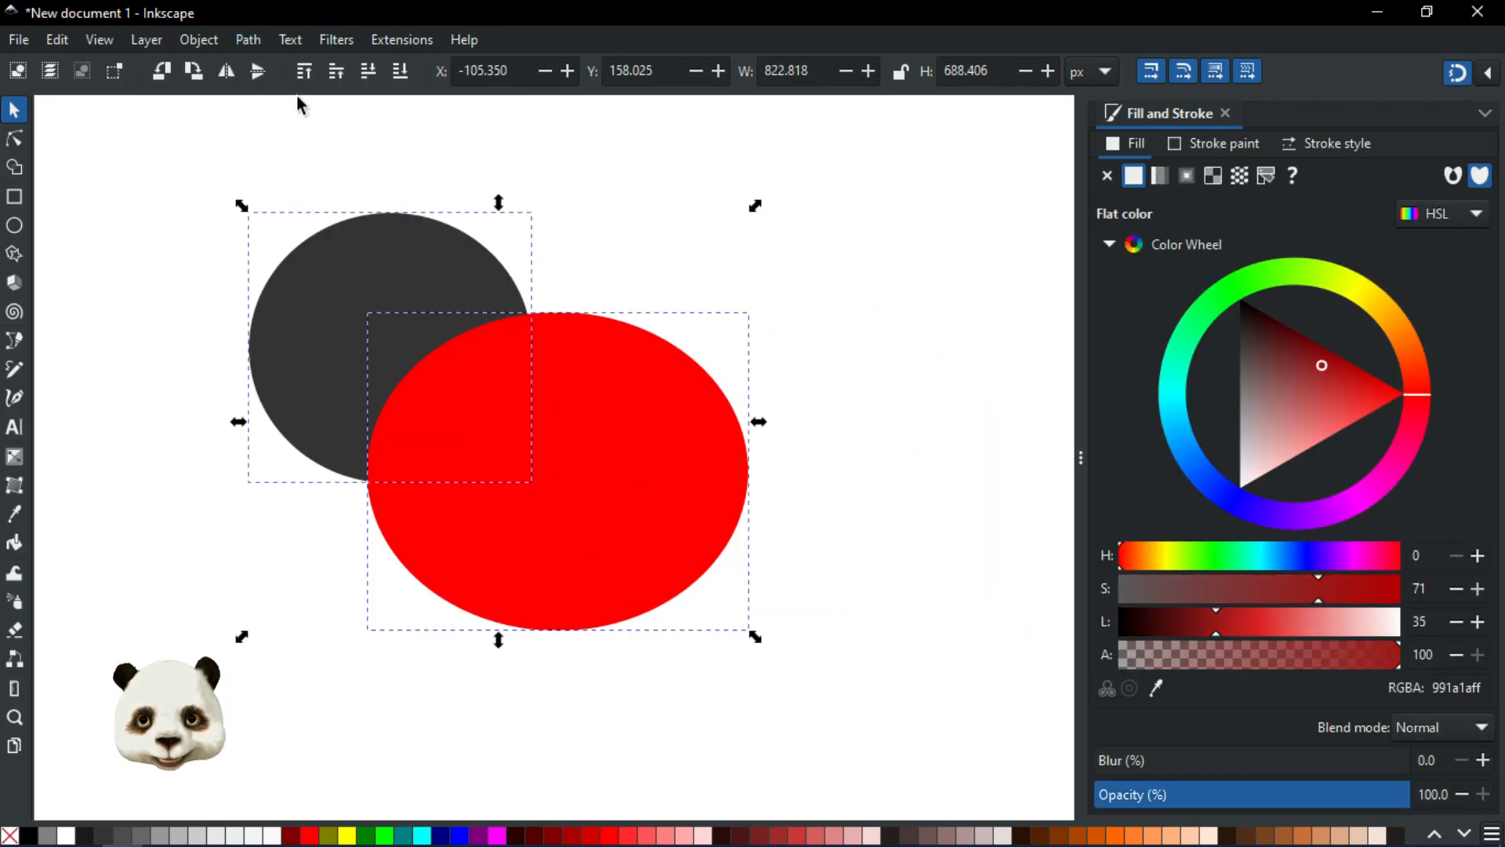
left_click(262, 39)
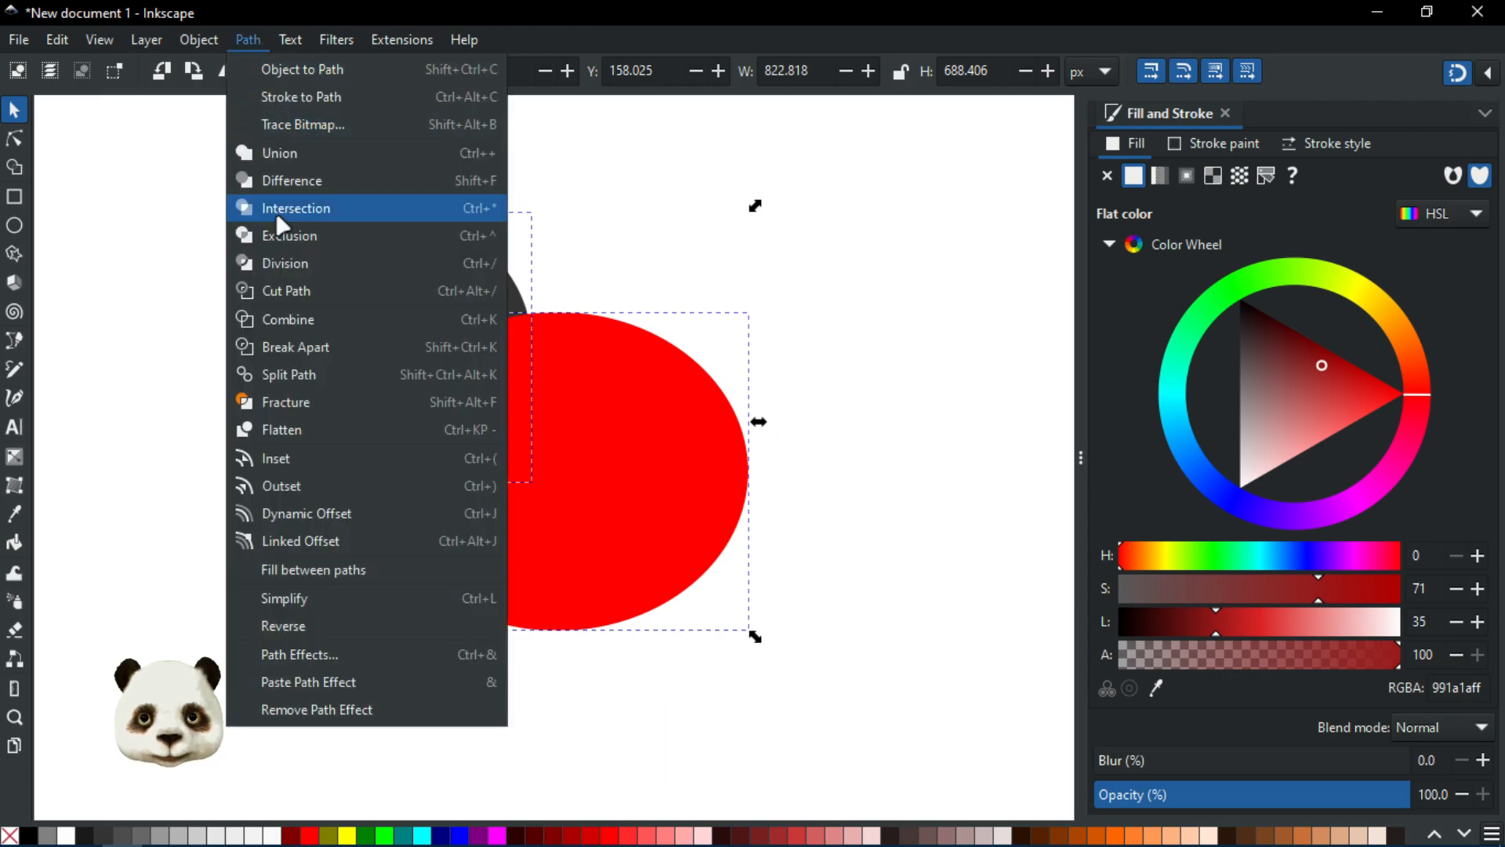
left_click(323, 183)
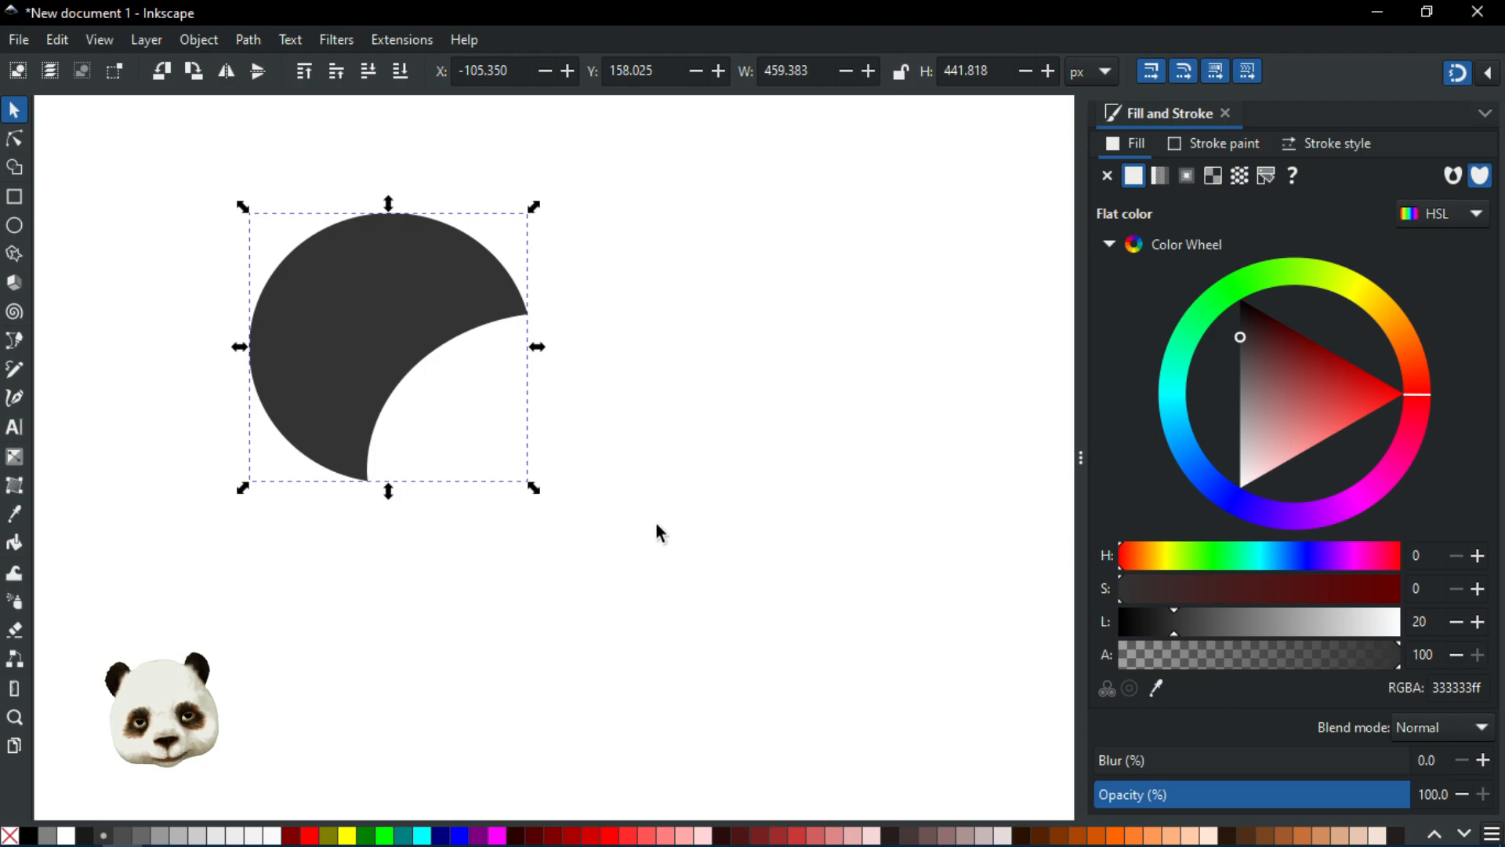
key("ctrl+z")
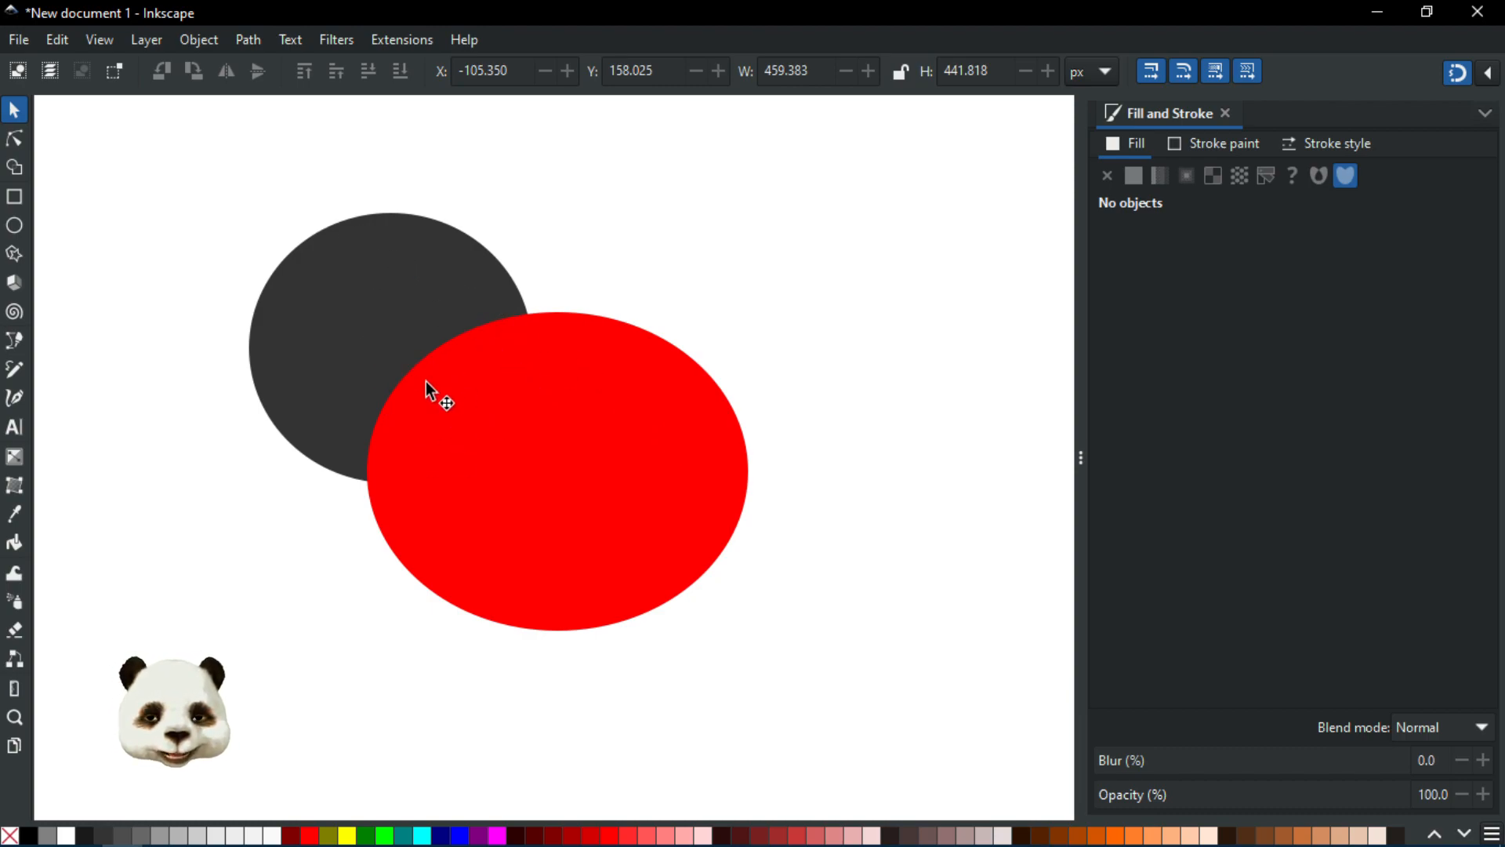
Step: Select both ellipses and use the Shape Builder to keep only their overlapping lens region
mouse_move(178, 149)
left_mouse_down()
mouse_move(1008, 816)
mouse_move(834, 632)
left_mouse_up()
left_click(19, 167)
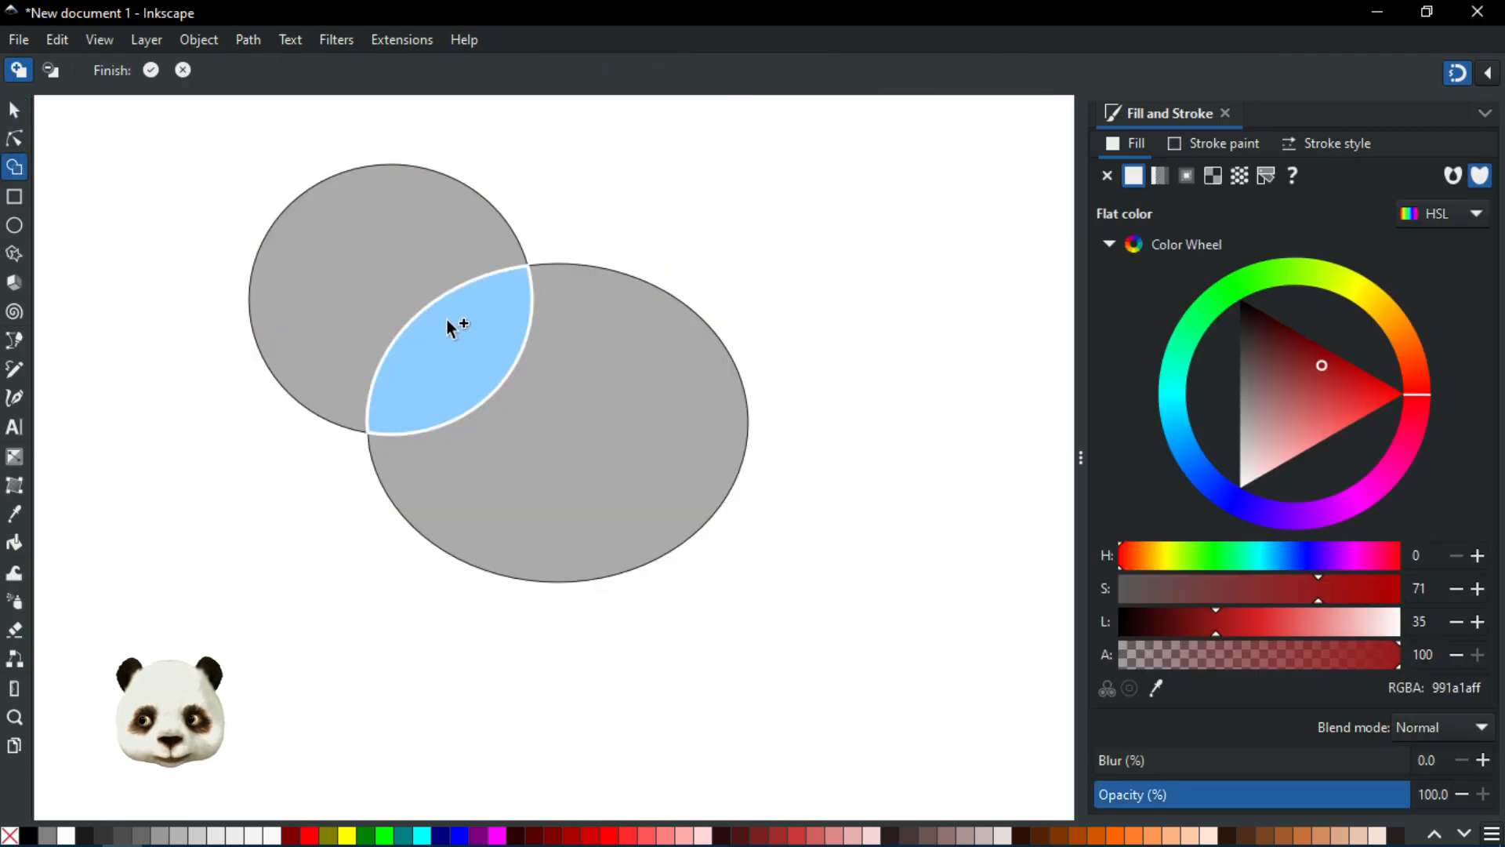
left_click(462, 339)
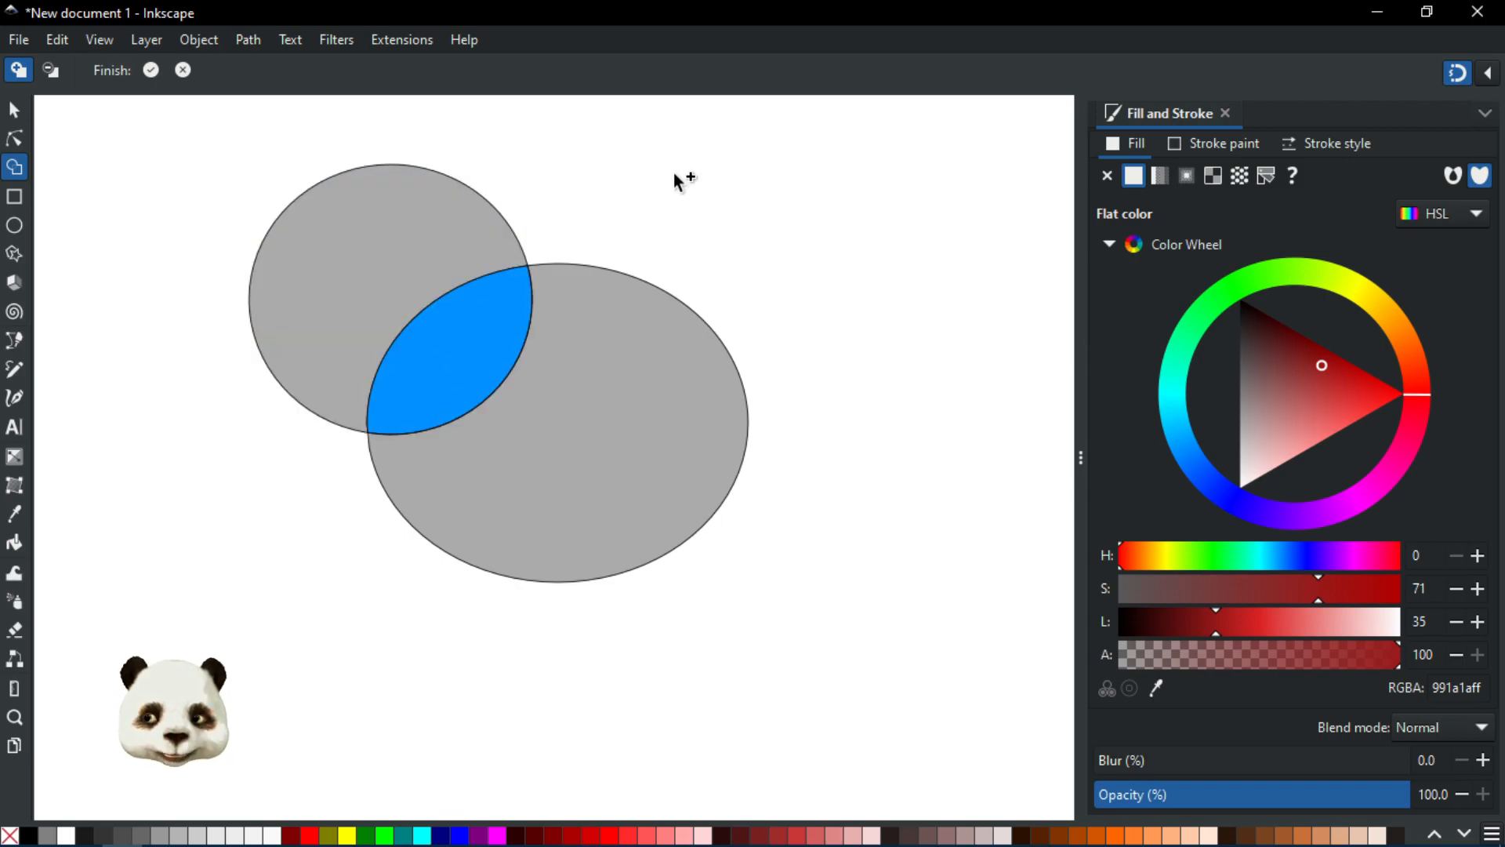
key("Return")
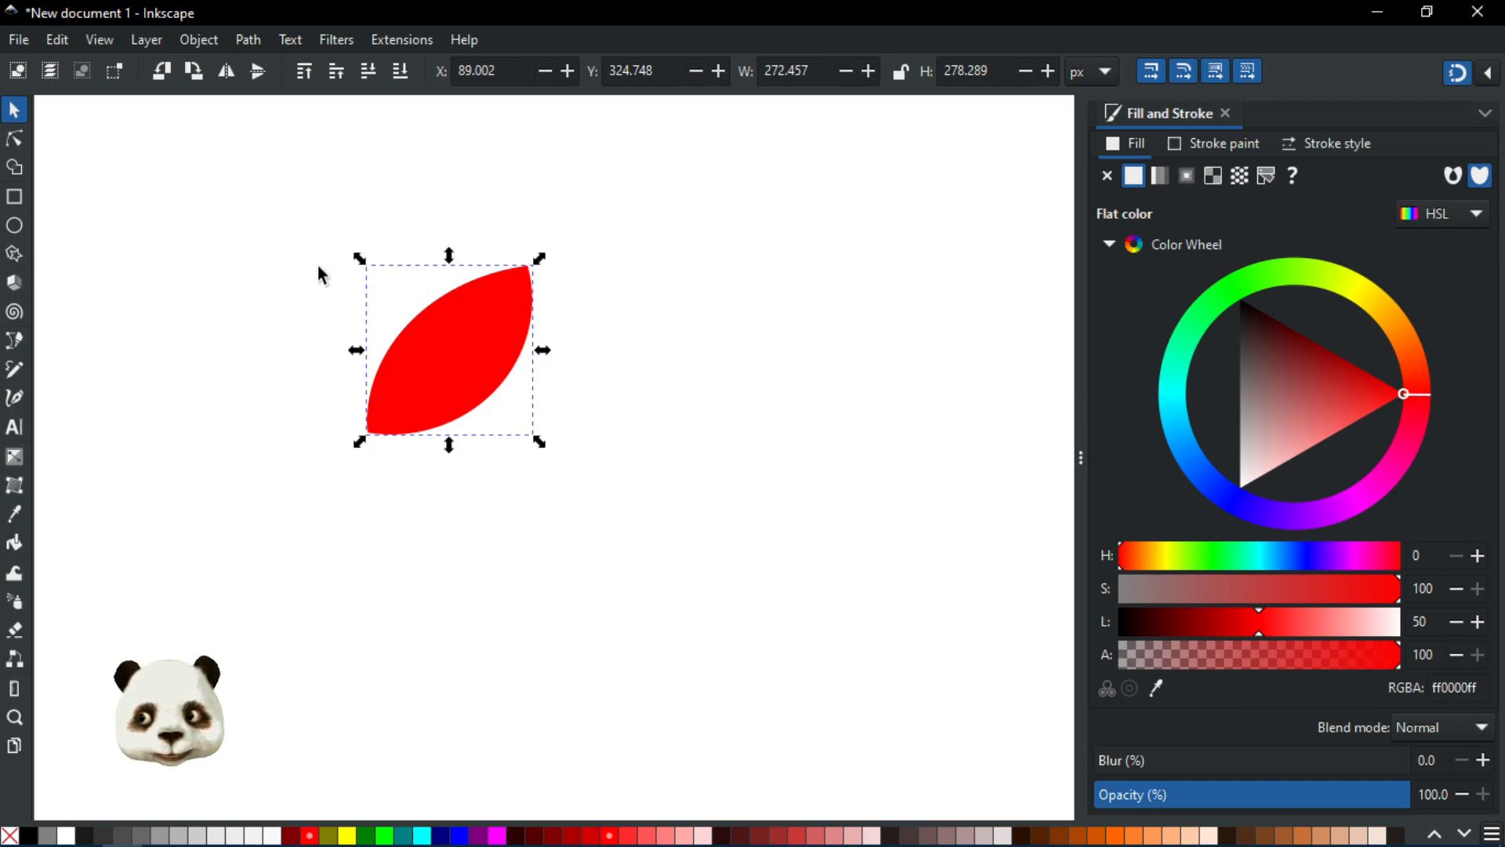
Step: Undo the Shape Builder result to restore both ellipses
left_click(14, 166)
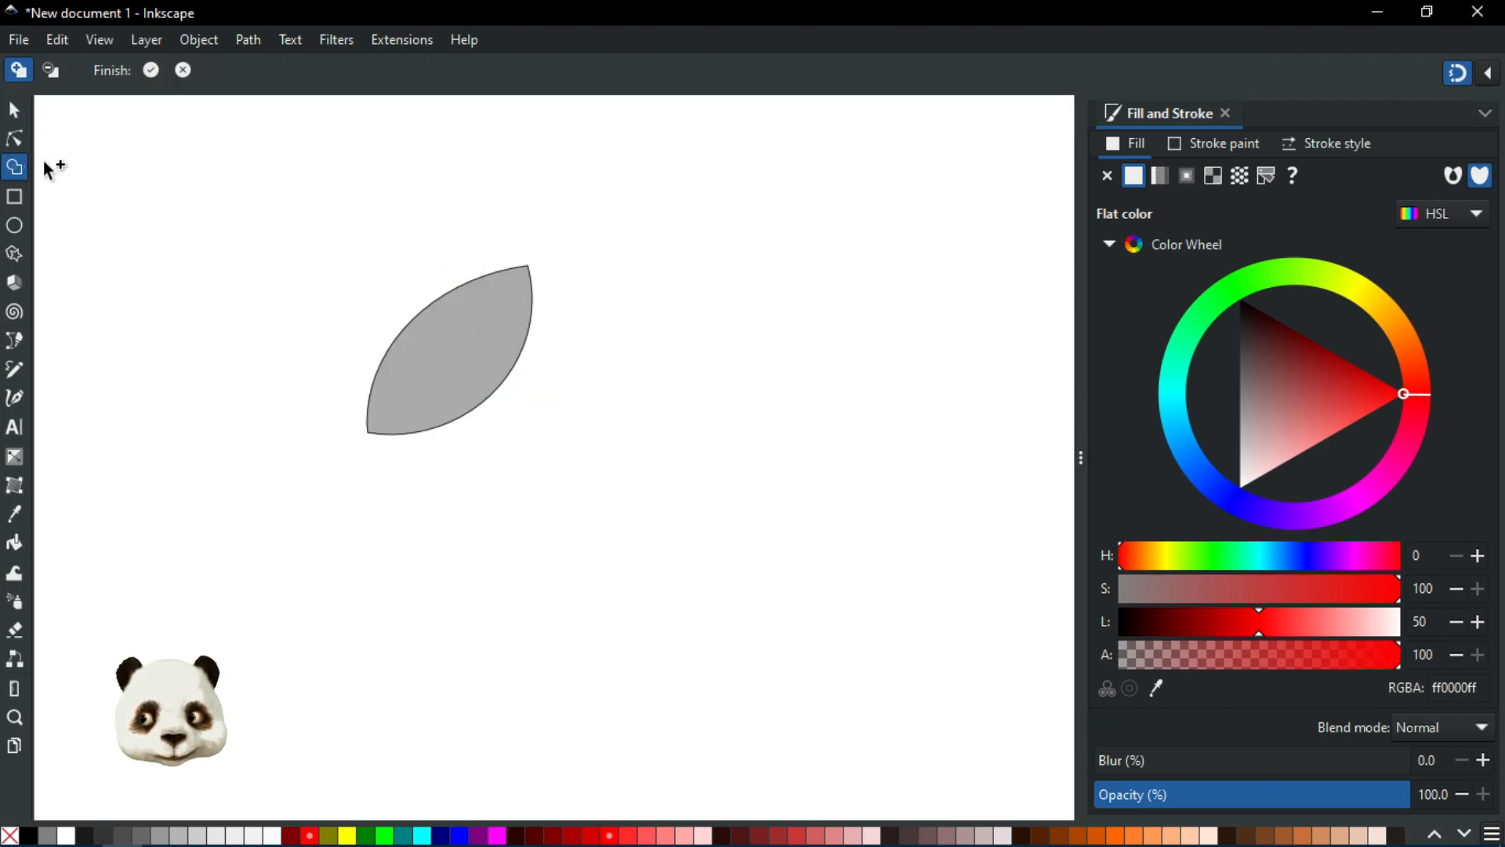
key("Escape")
key("ctrl+z")
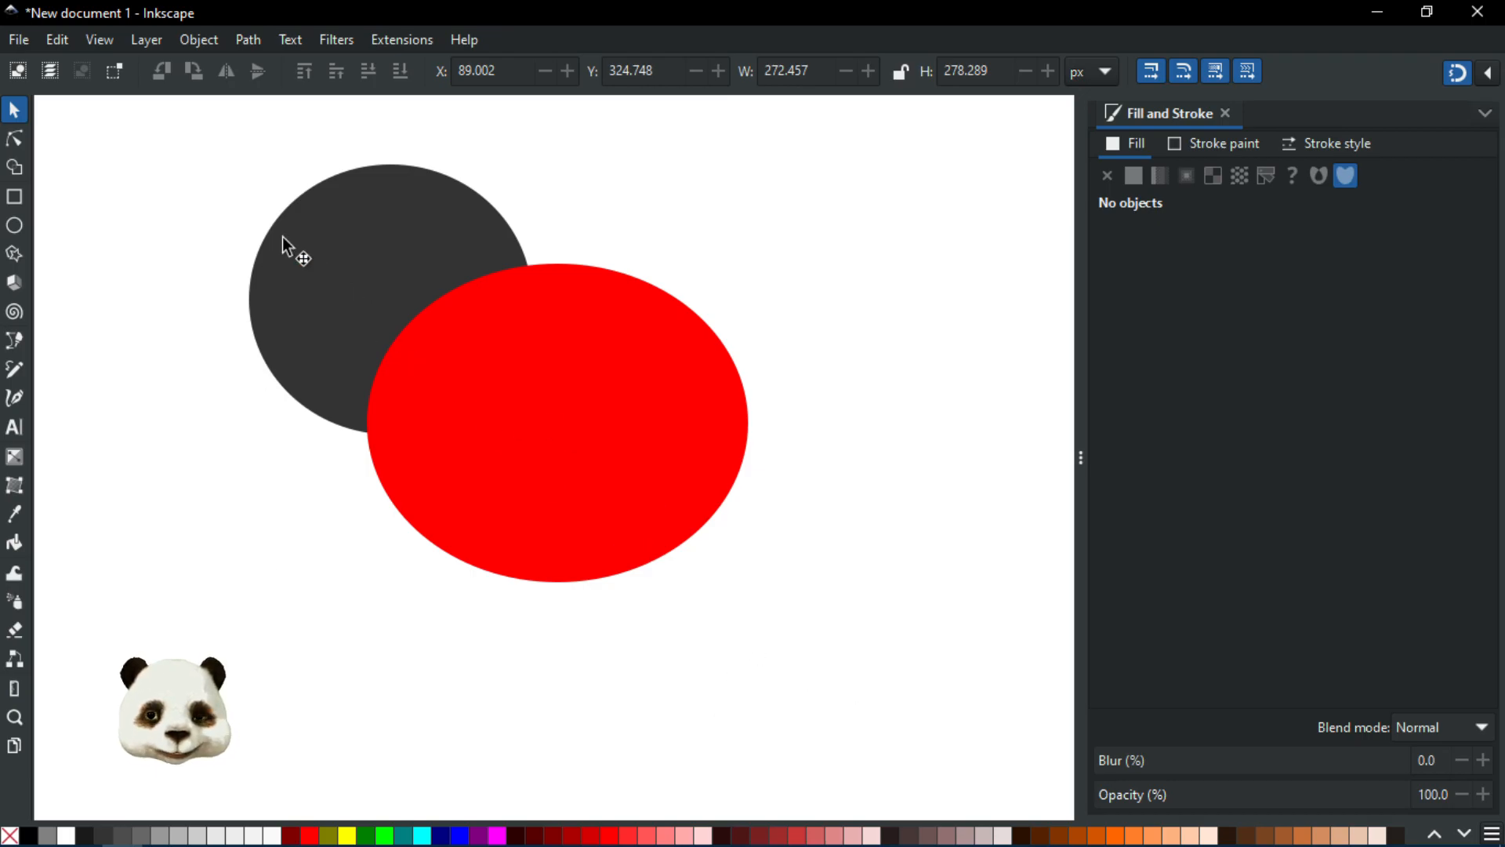
Step: Select both ellipses and delete them
mouse_move(141, 146)
left_mouse_down()
mouse_move(842, 646)
mouse_move(834, 656)
left_mouse_up()
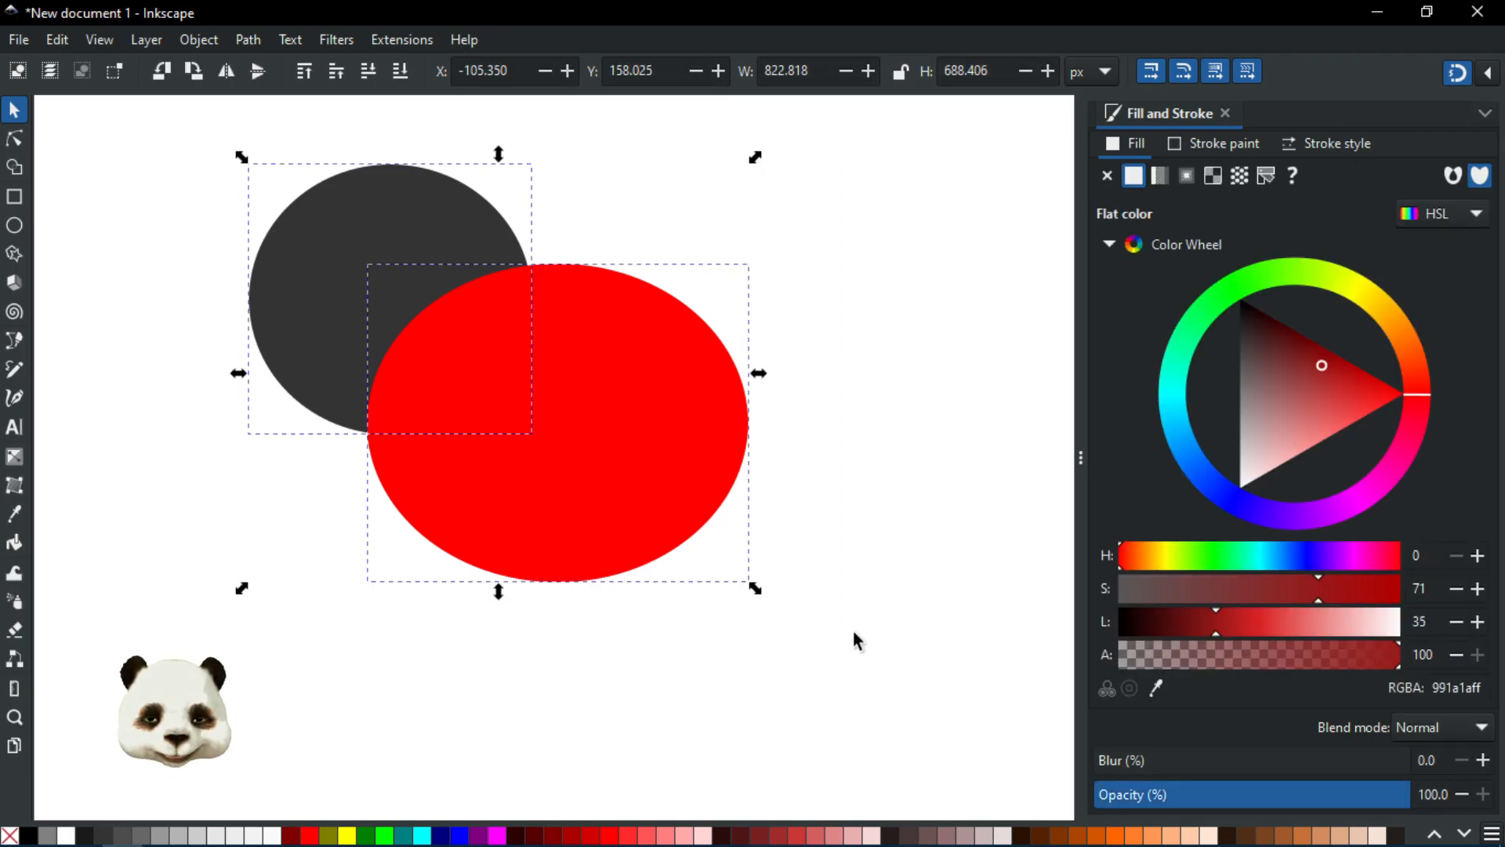
key("Delete")
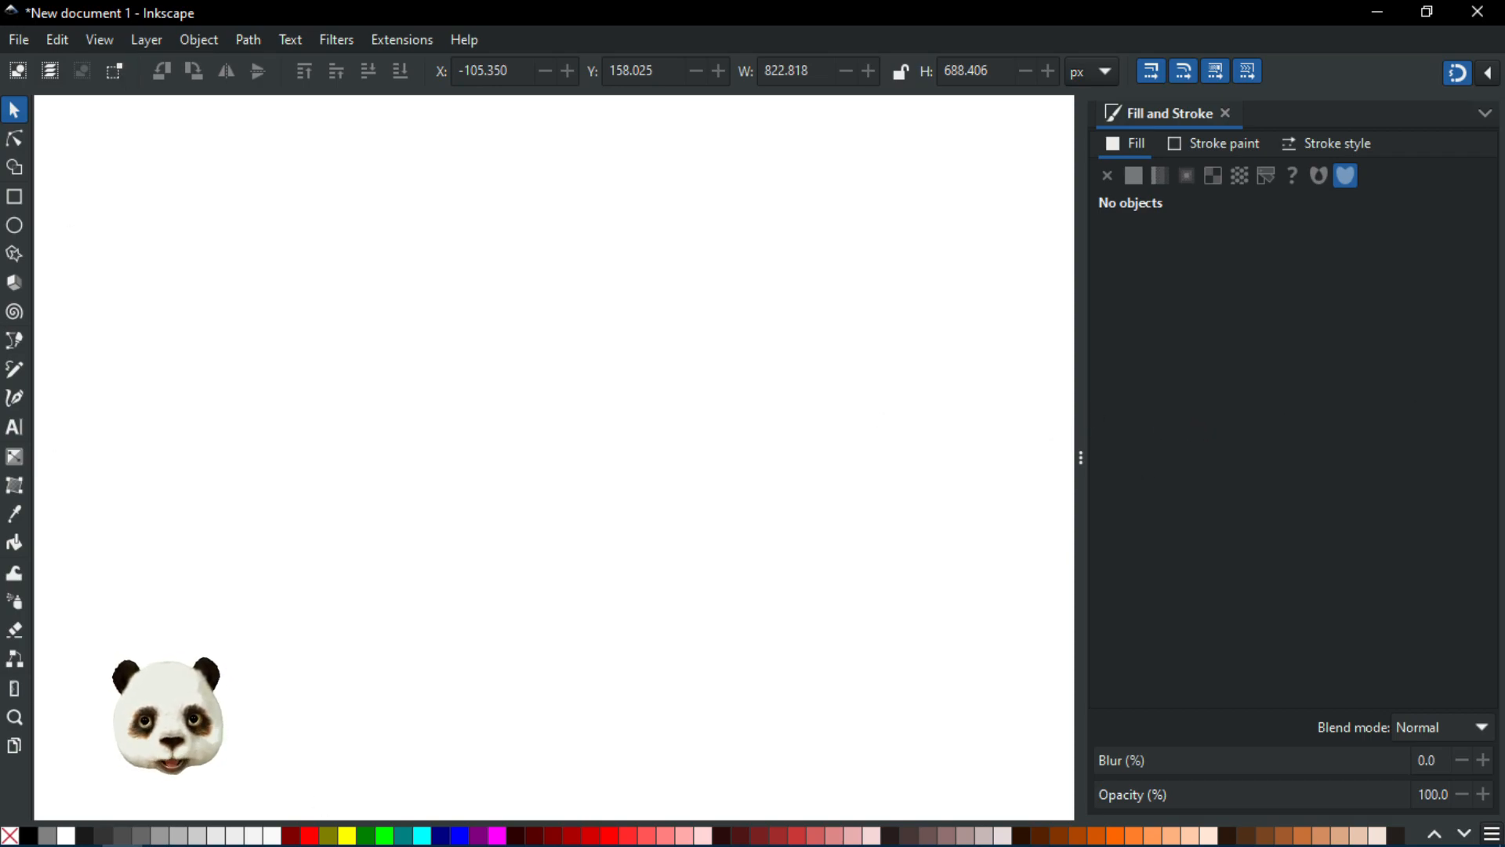
Step: Open the Layers and Objects dialog and then the Export dialog
key("ctrl+shift+l")
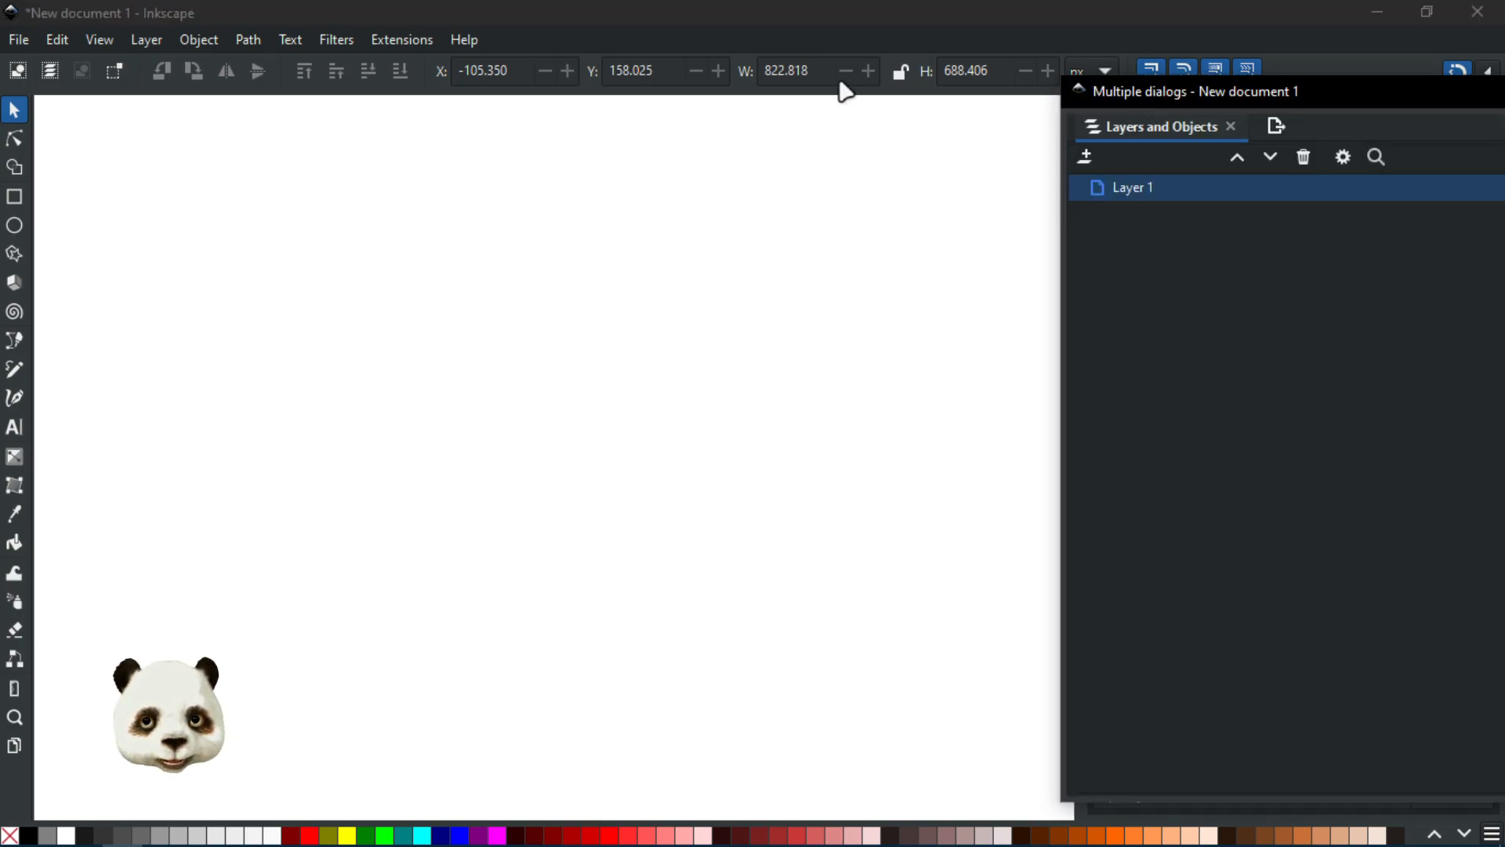
left_click(762, 173)
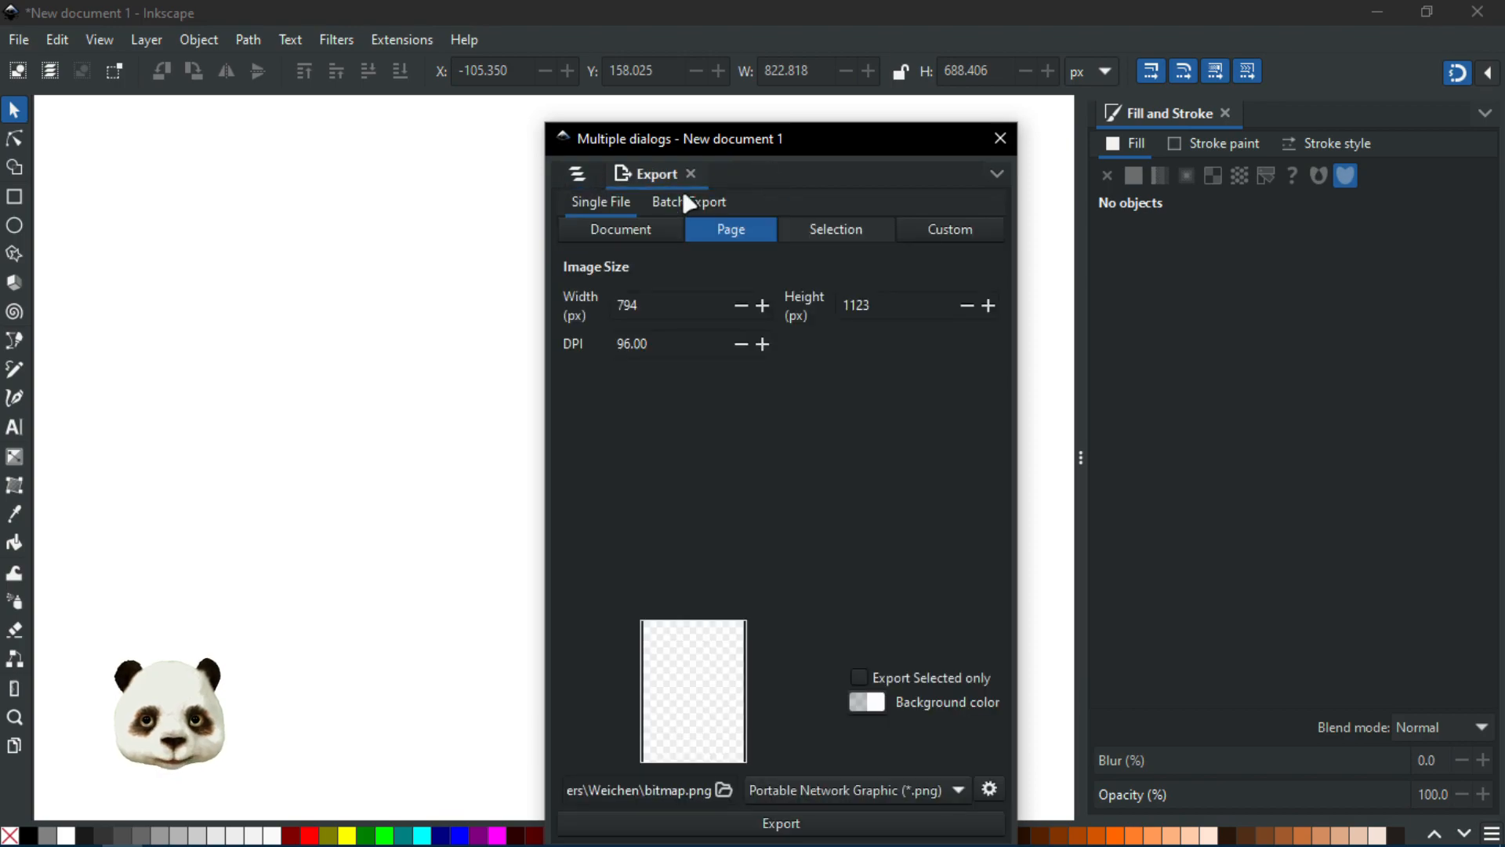
Step: Dock the floating Export dialog window against the side of the main window
left_click(593, 172)
left_click_drag(710, 140, 1504, 161)
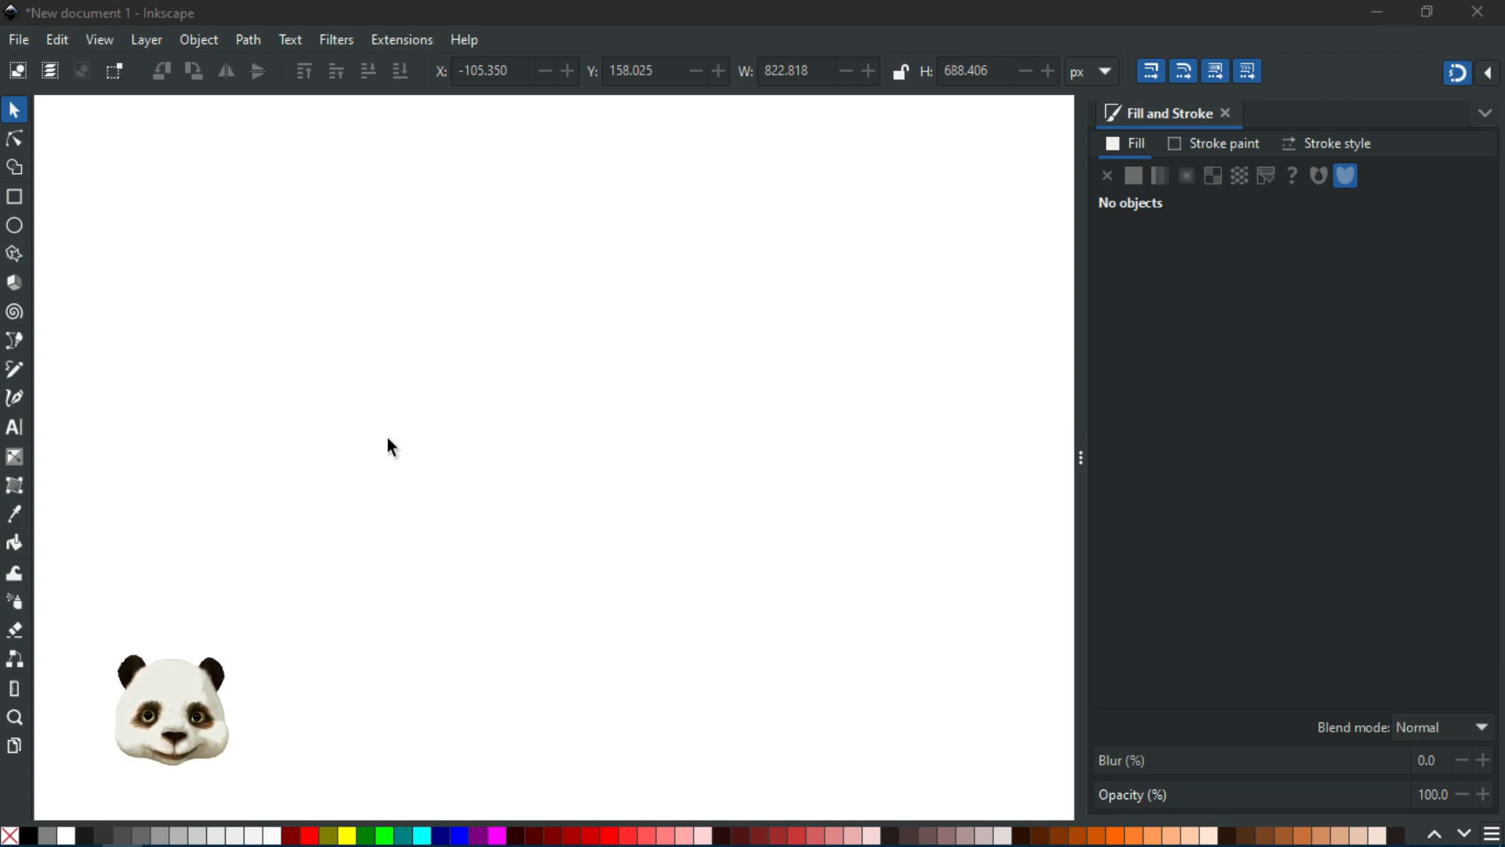
Step: Open the Save Document as Template dialog to review its fields, then cancel it
left_click(18, 39)
mouse_move(100, 40)
left_click(939, 268)
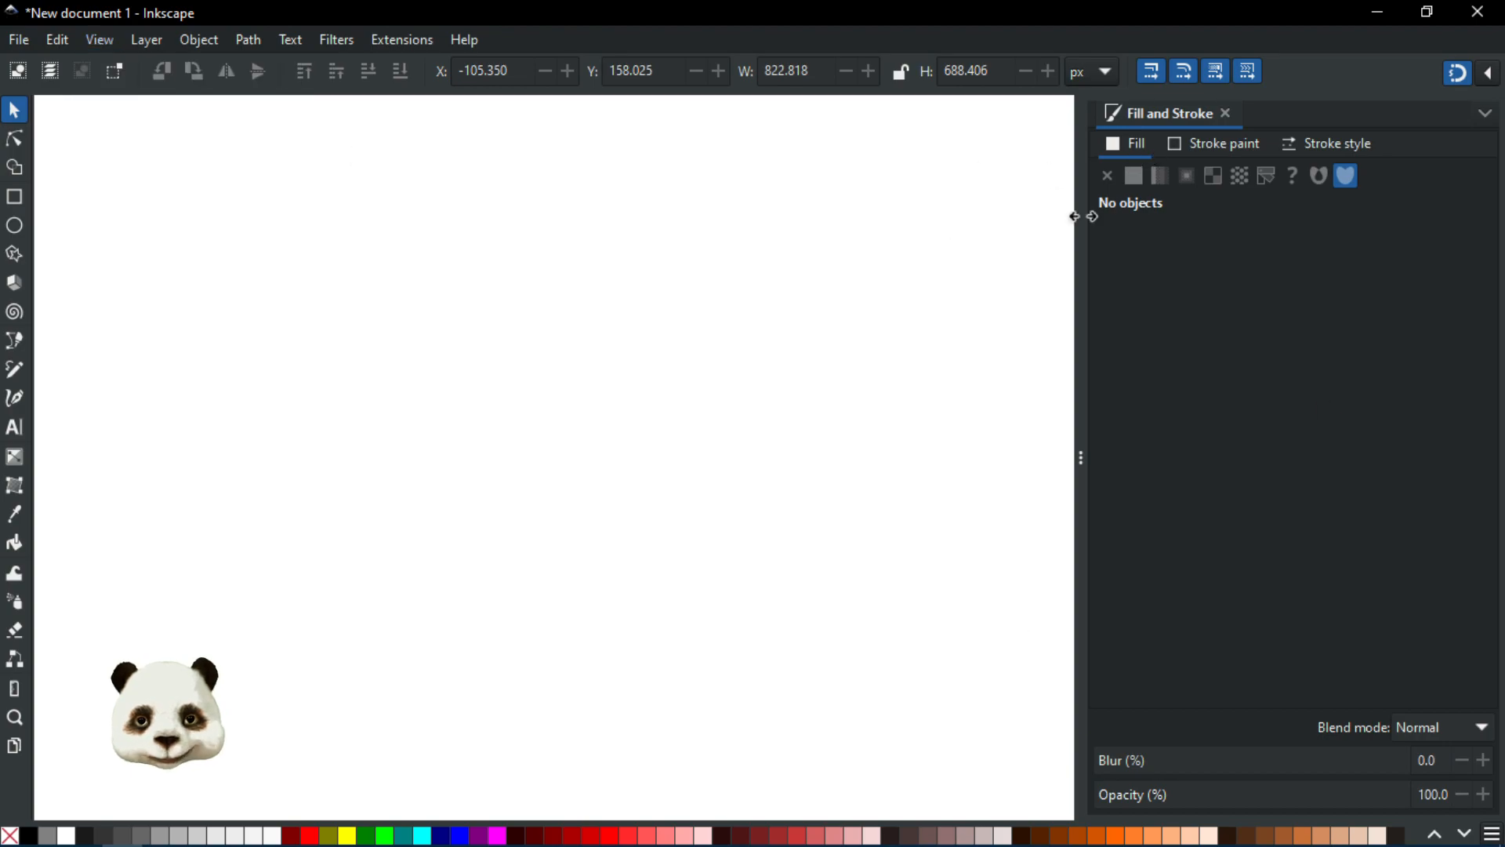
left_click(26, 37)
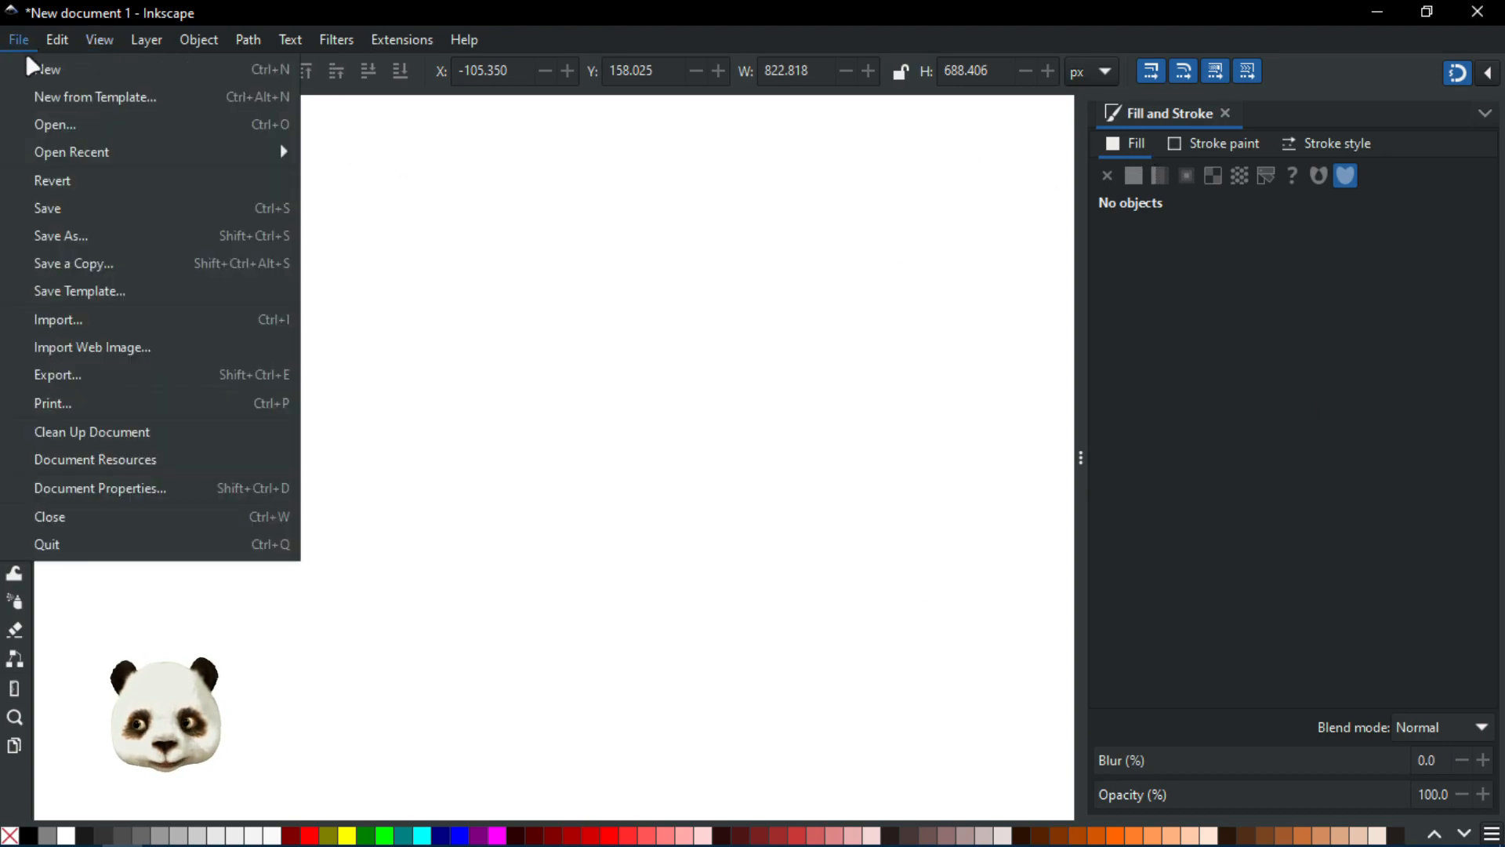
left_click(87, 290)
left_click(561, 492)
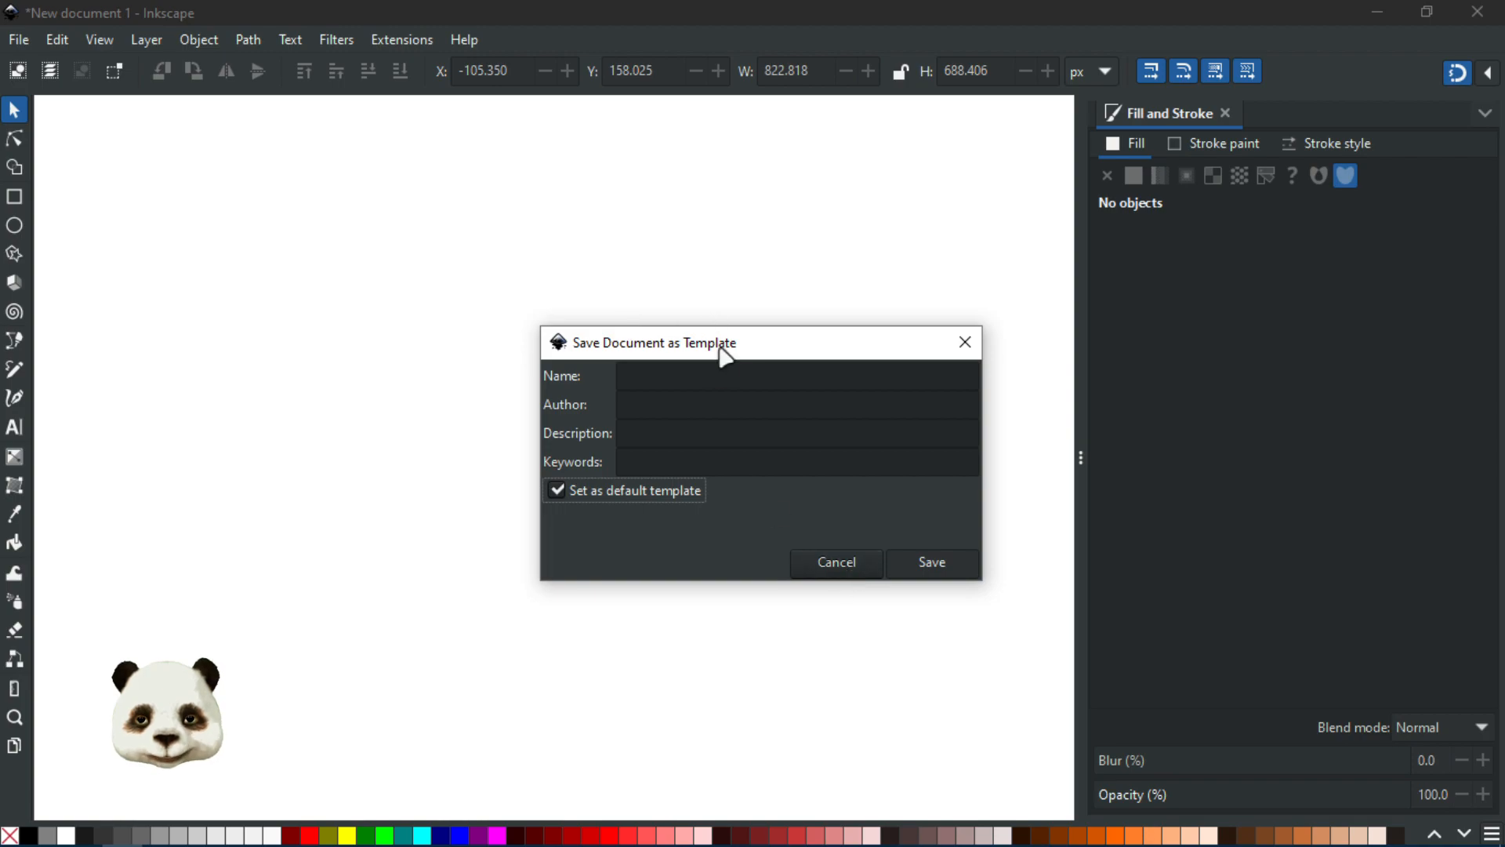
left_click(637, 381)
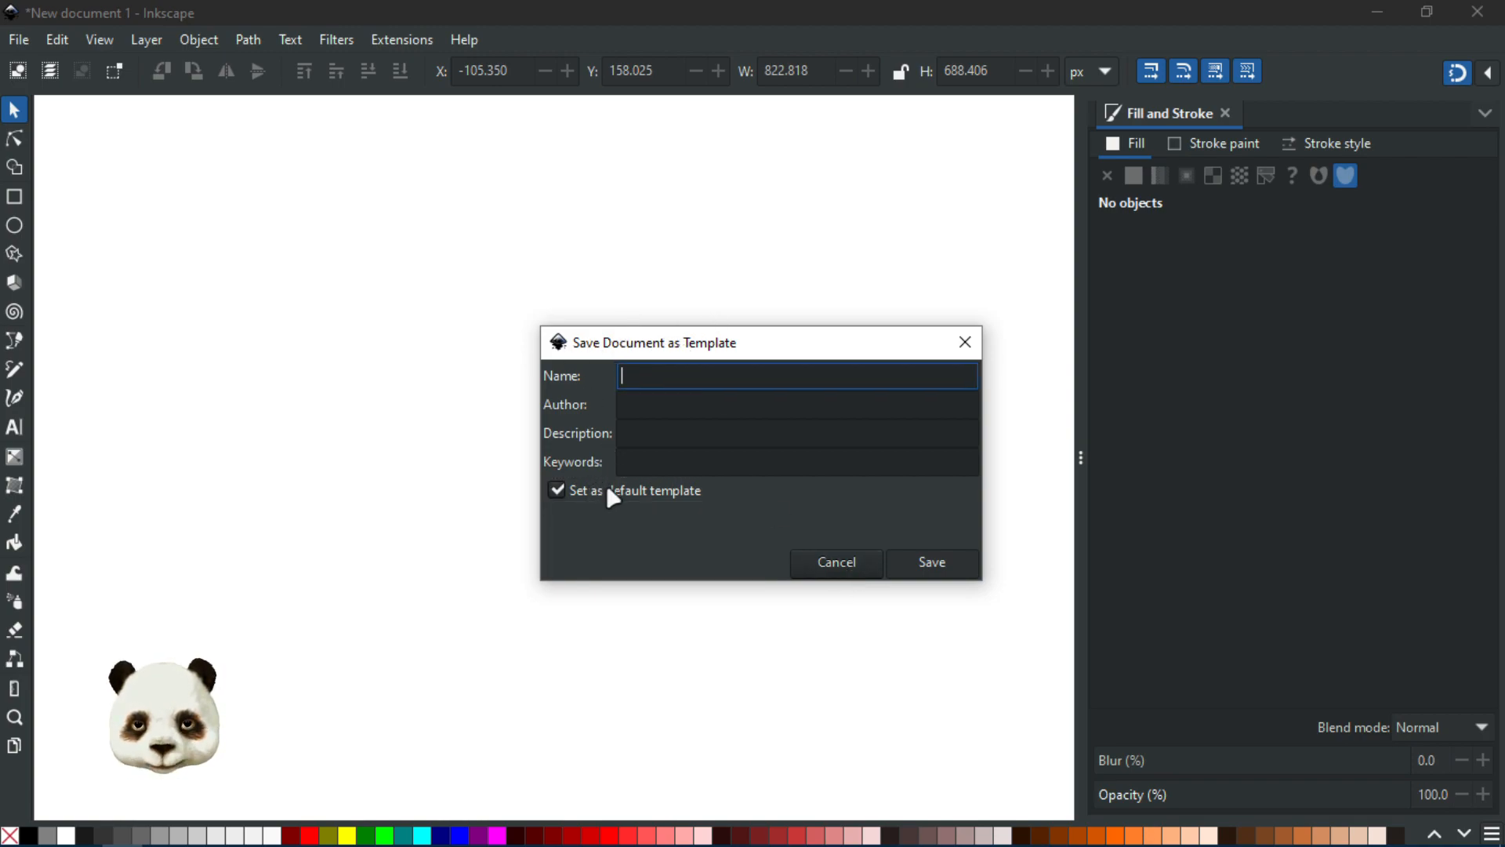
left_click(838, 568)
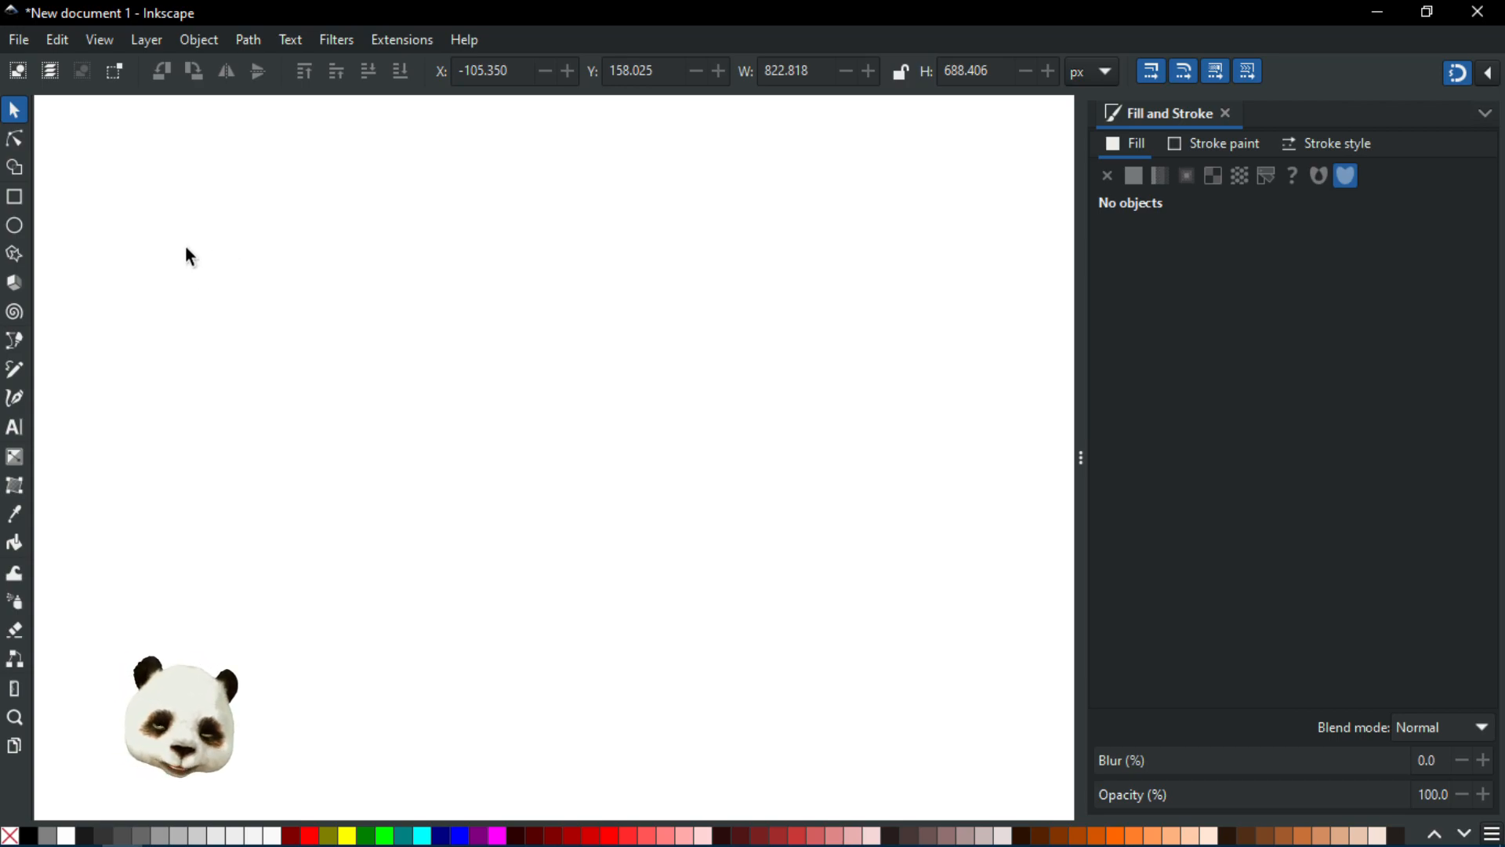
Step: Open New from Template and browse the Print, Social and Screen template categories
left_click(17, 41)
left_click(83, 98)
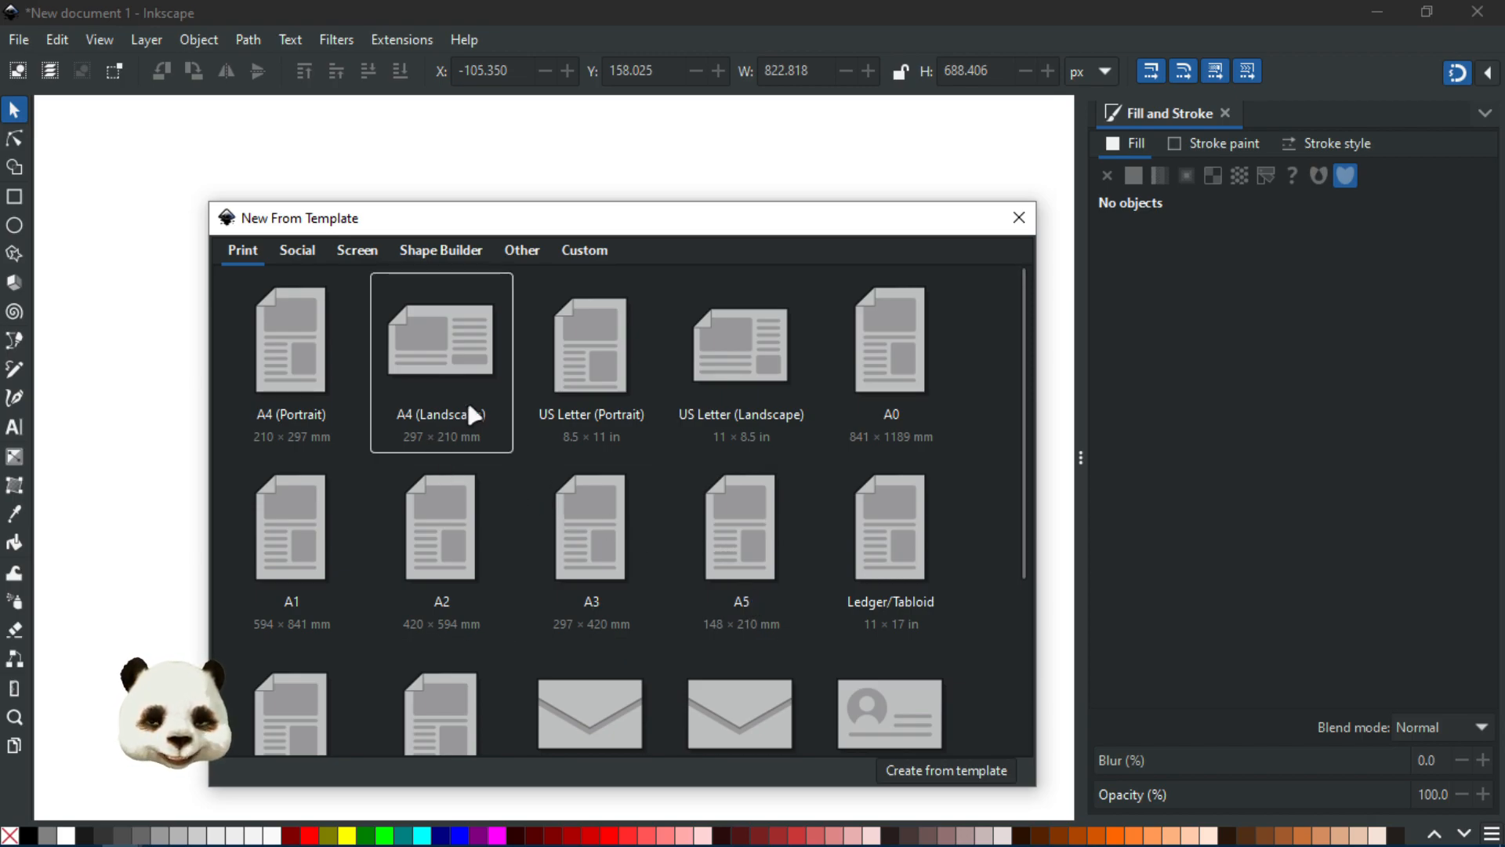
scroll(913, 553, "down", 2)
scroll(906, 580, "down", 1)
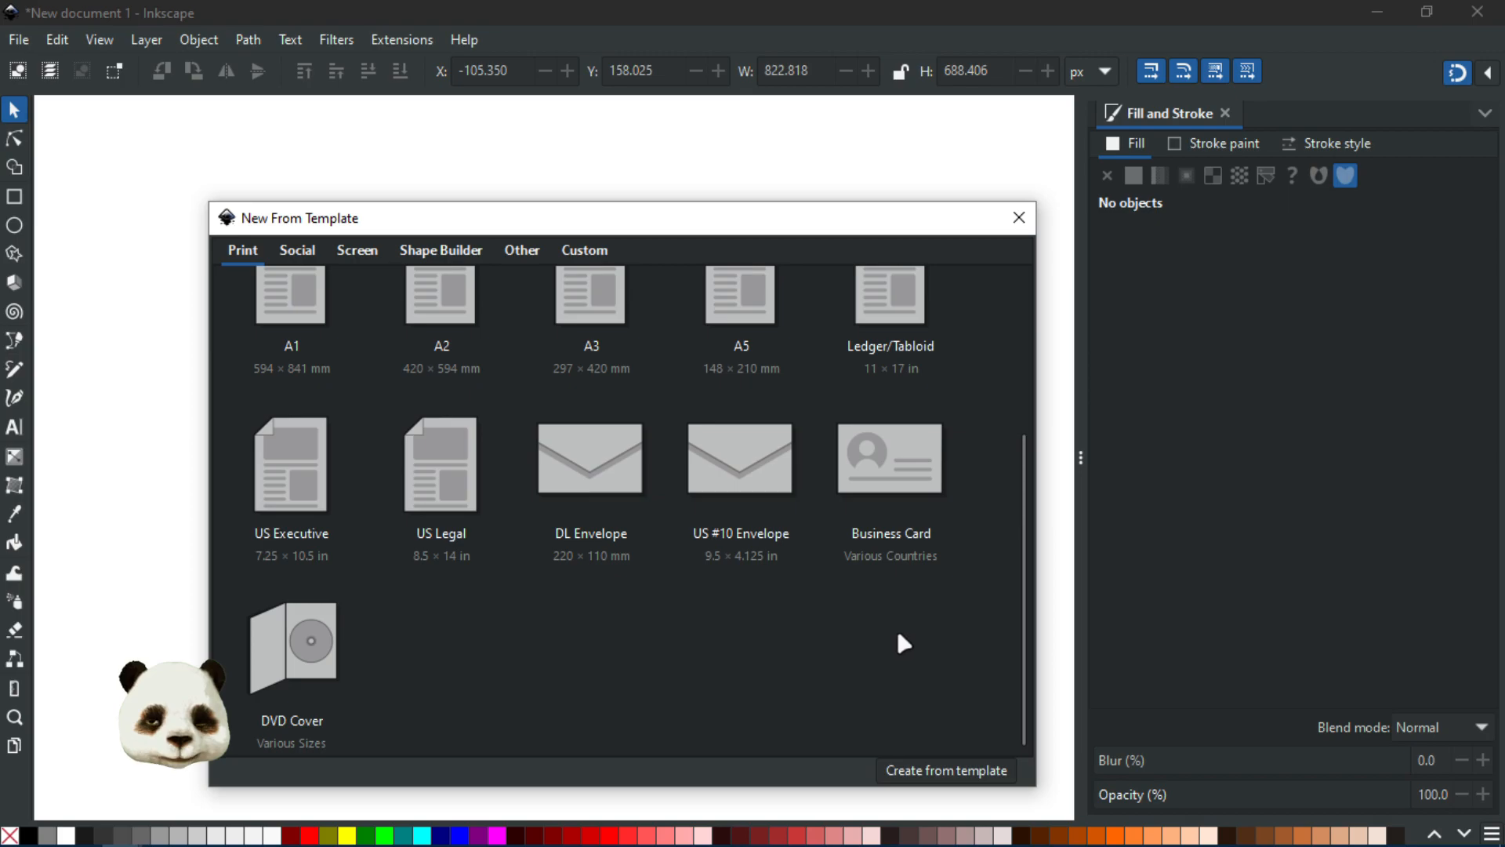
scroll(897, 634, "up", 3)
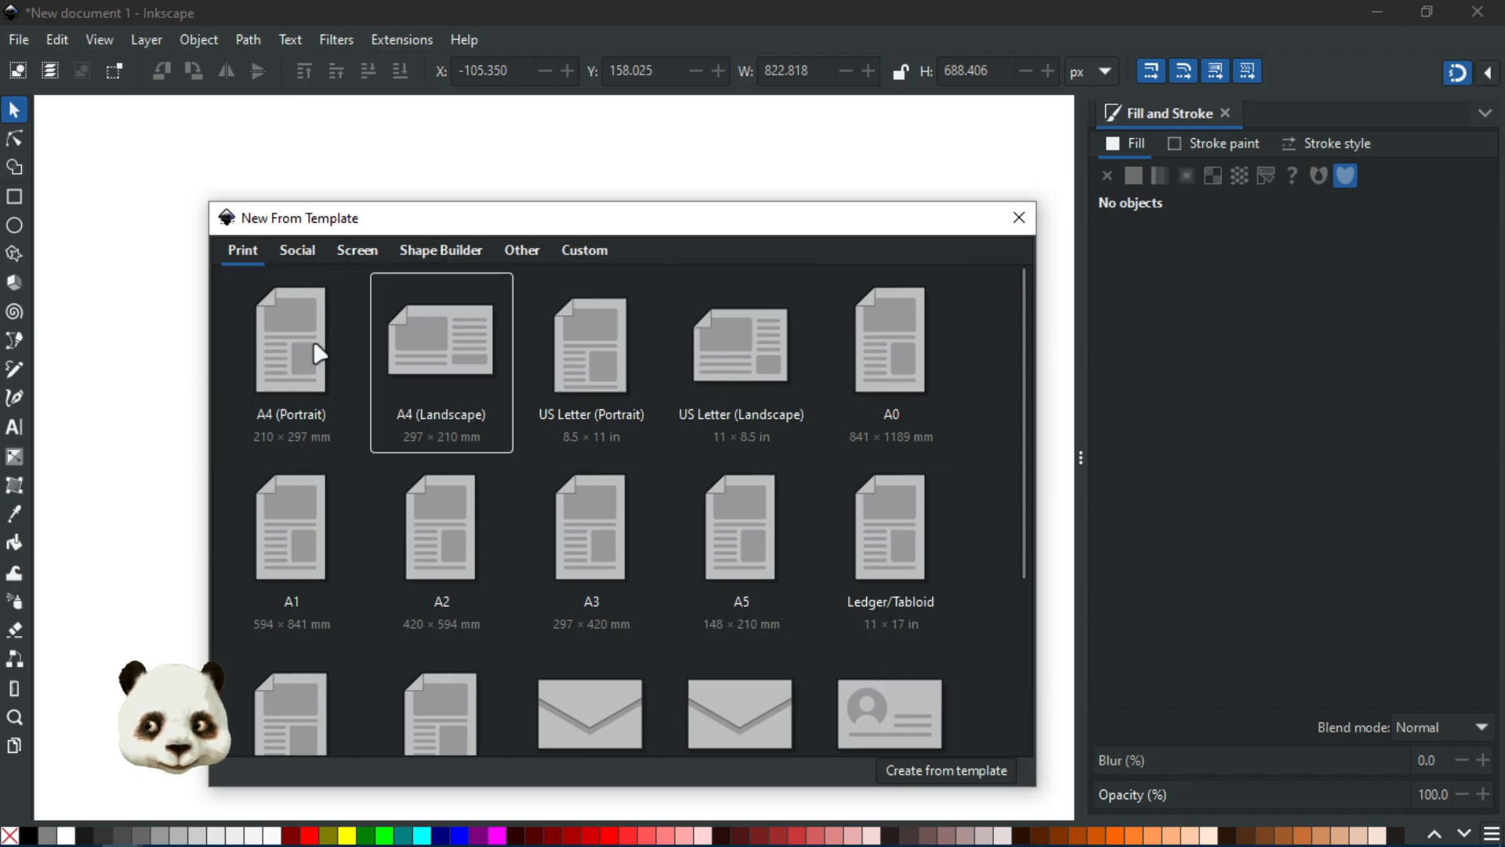
left_click(298, 251)
left_click(360, 251)
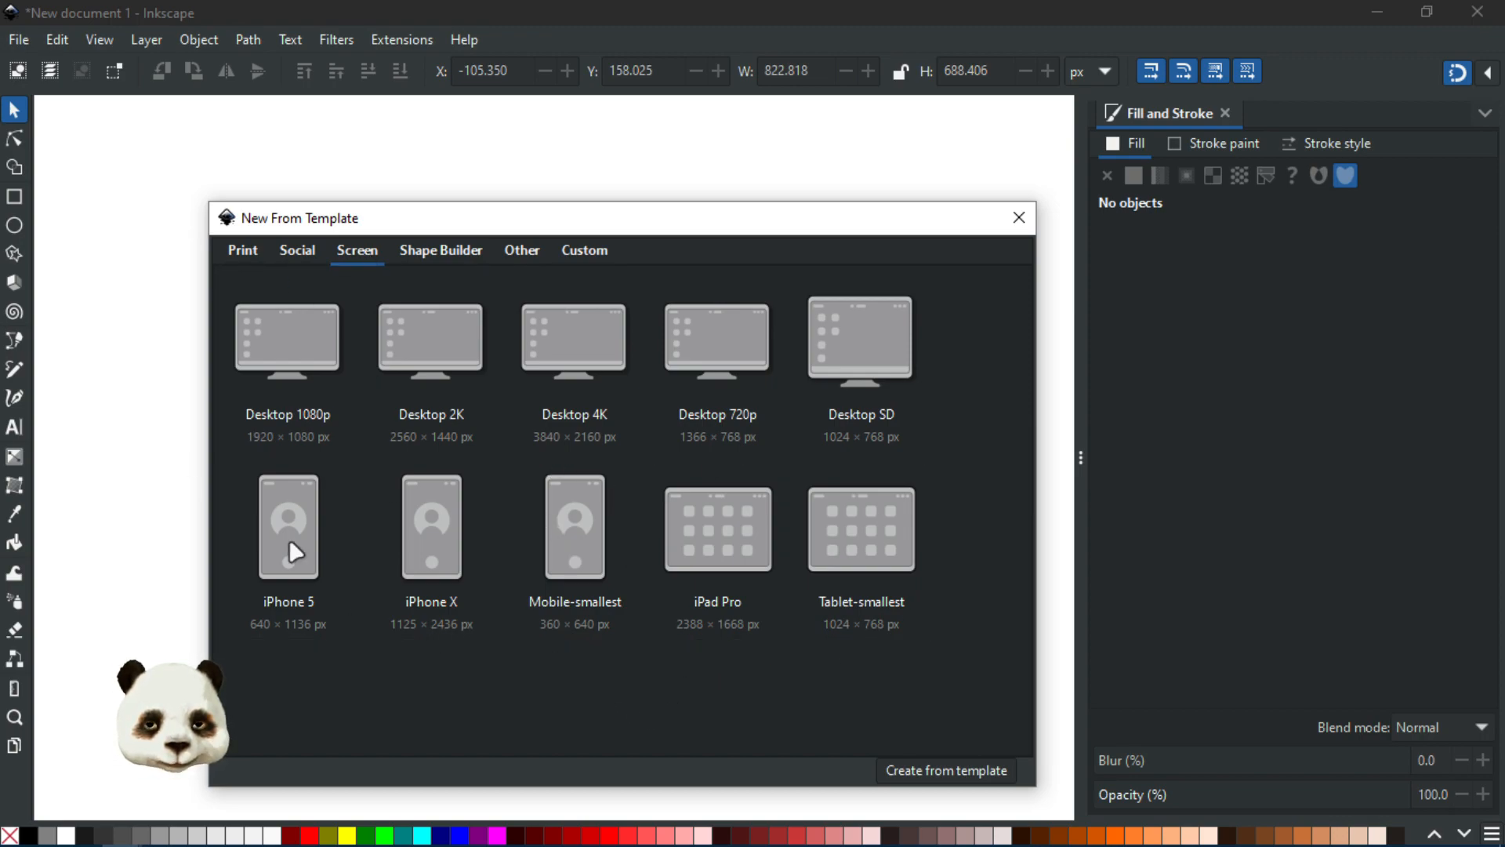
Step: Browse the Shape Builder, Other and Custom template categories, then close the template dialog
left_click(444, 250)
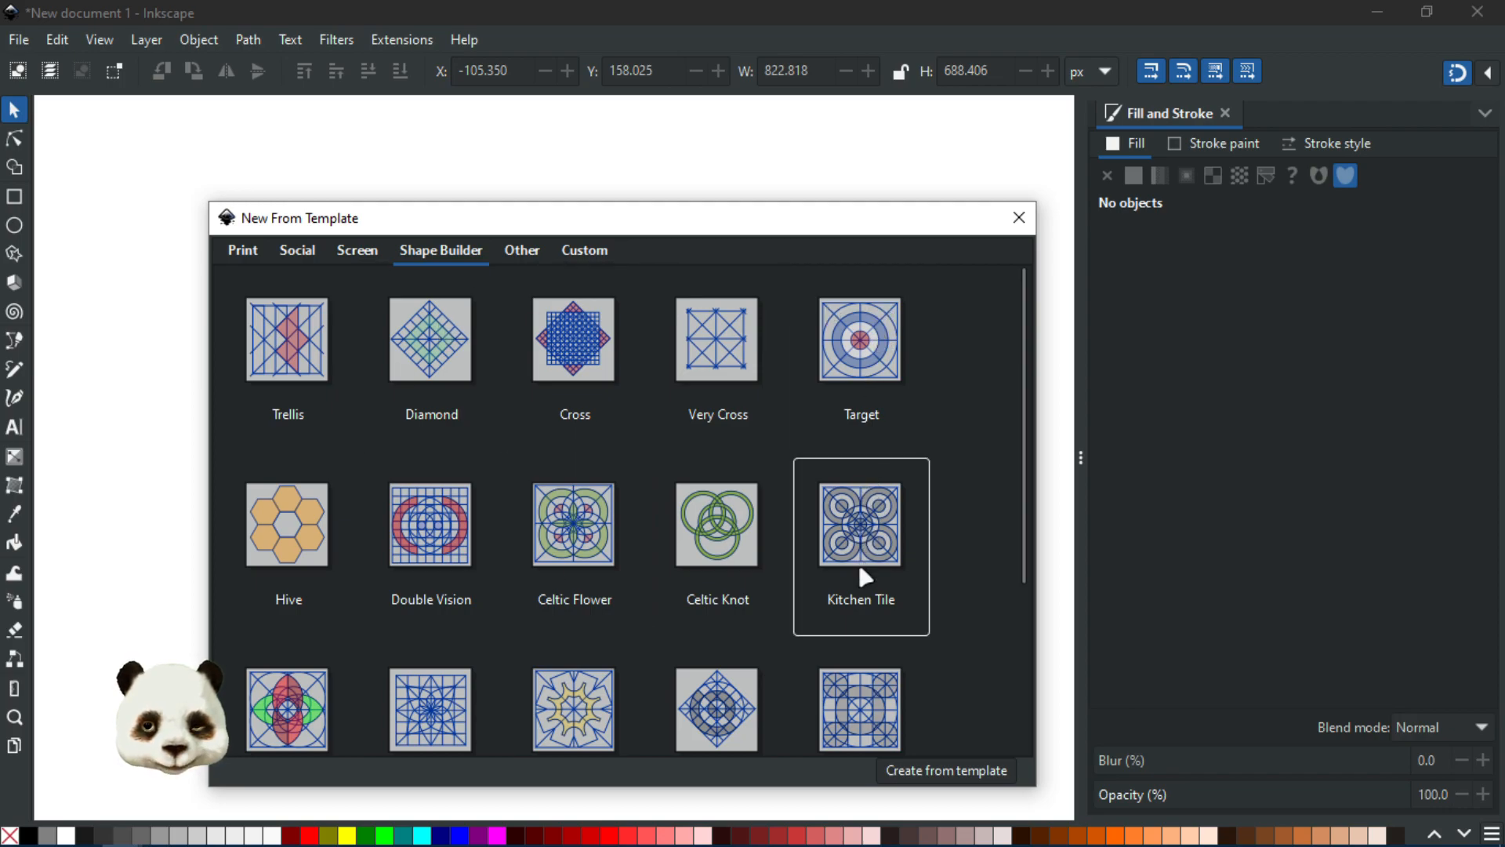
scroll(865, 568, "down", 3)
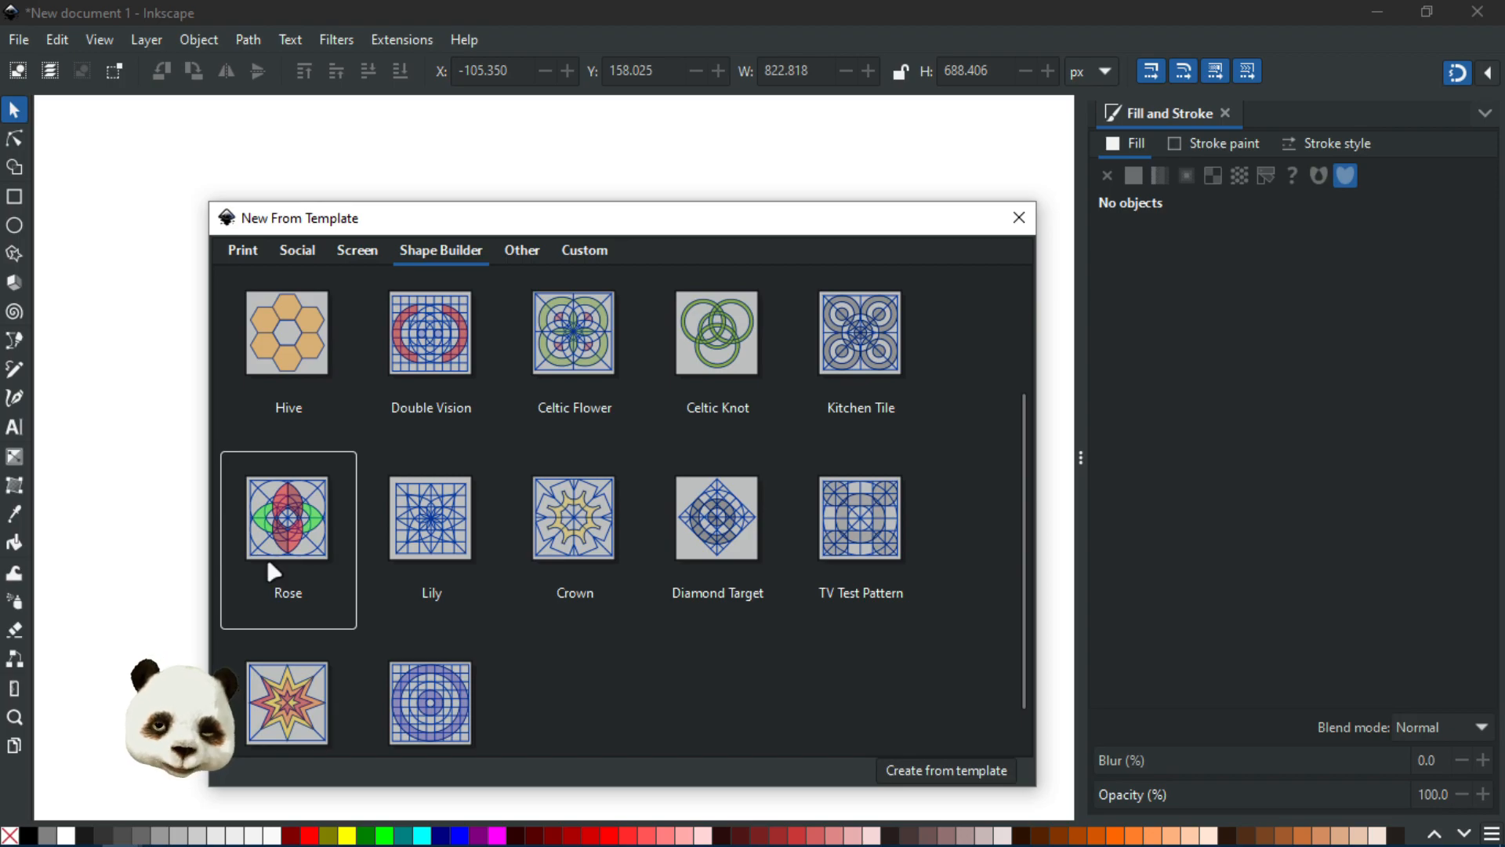
scroll(405, 502, "up", 3)
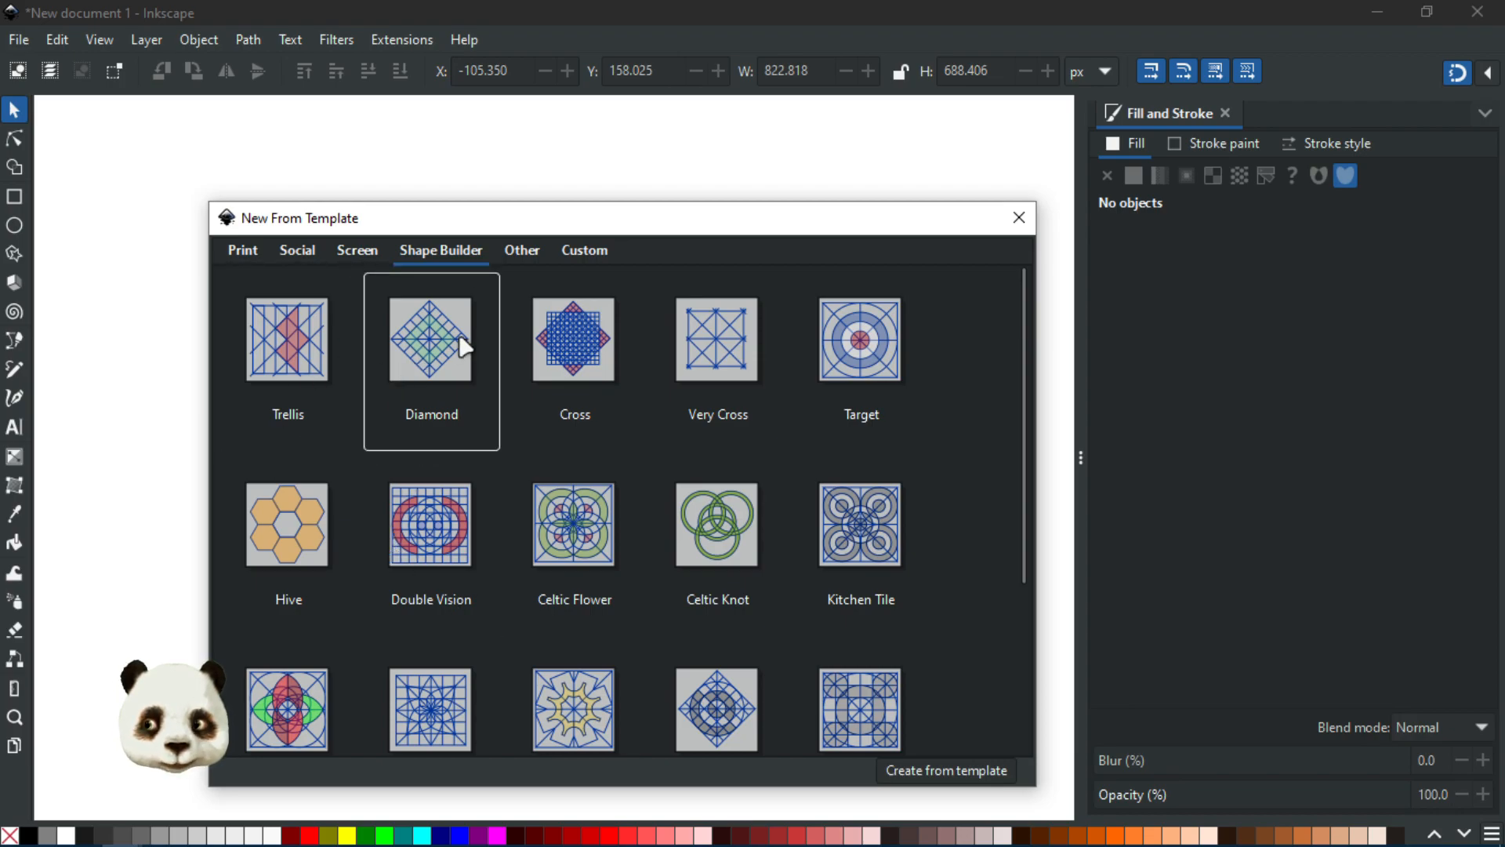
left_click(516, 248)
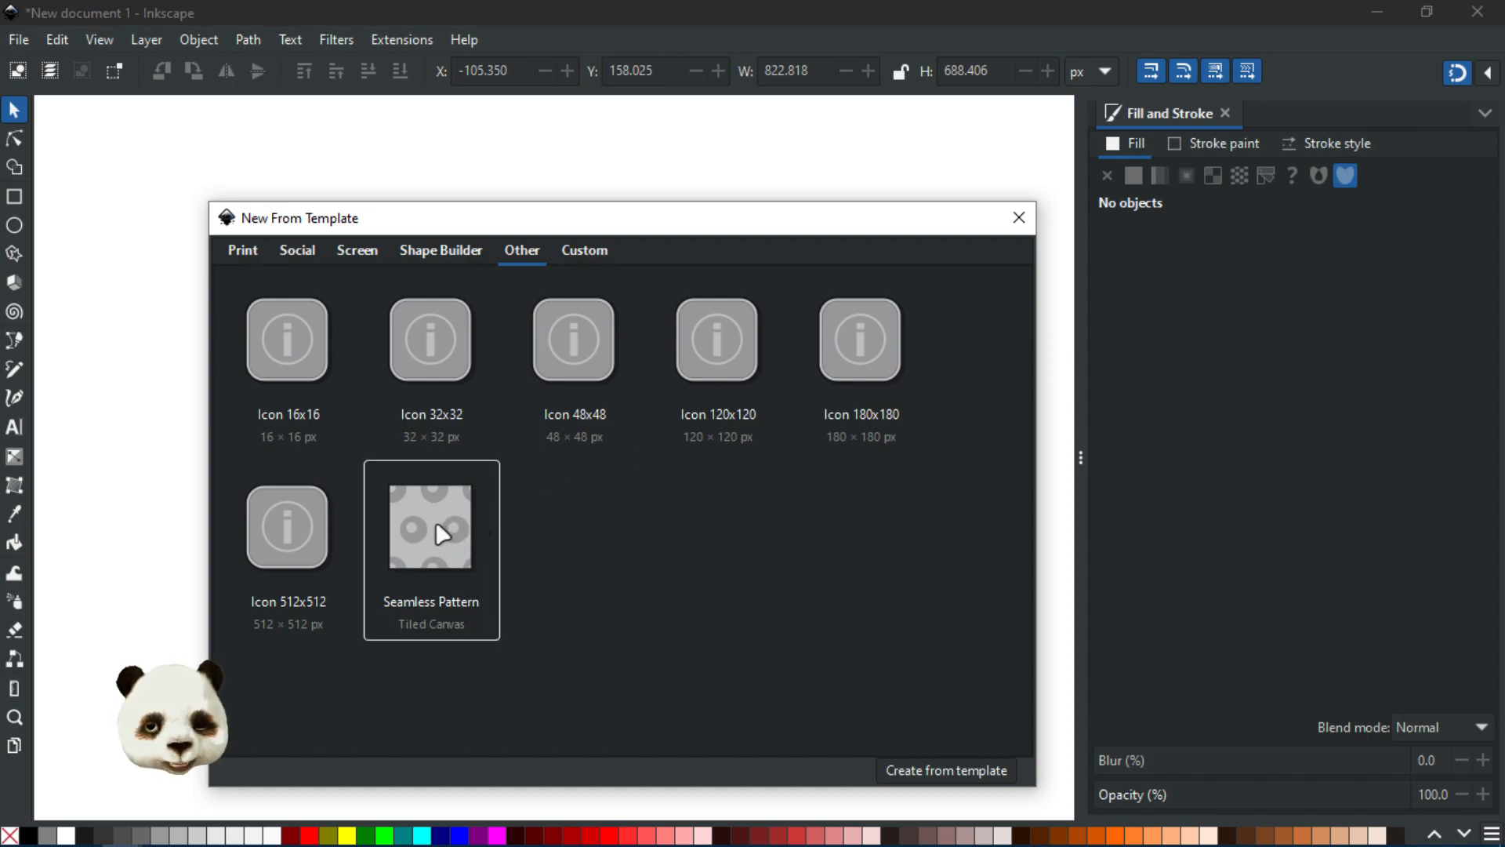
left_click(581, 254)
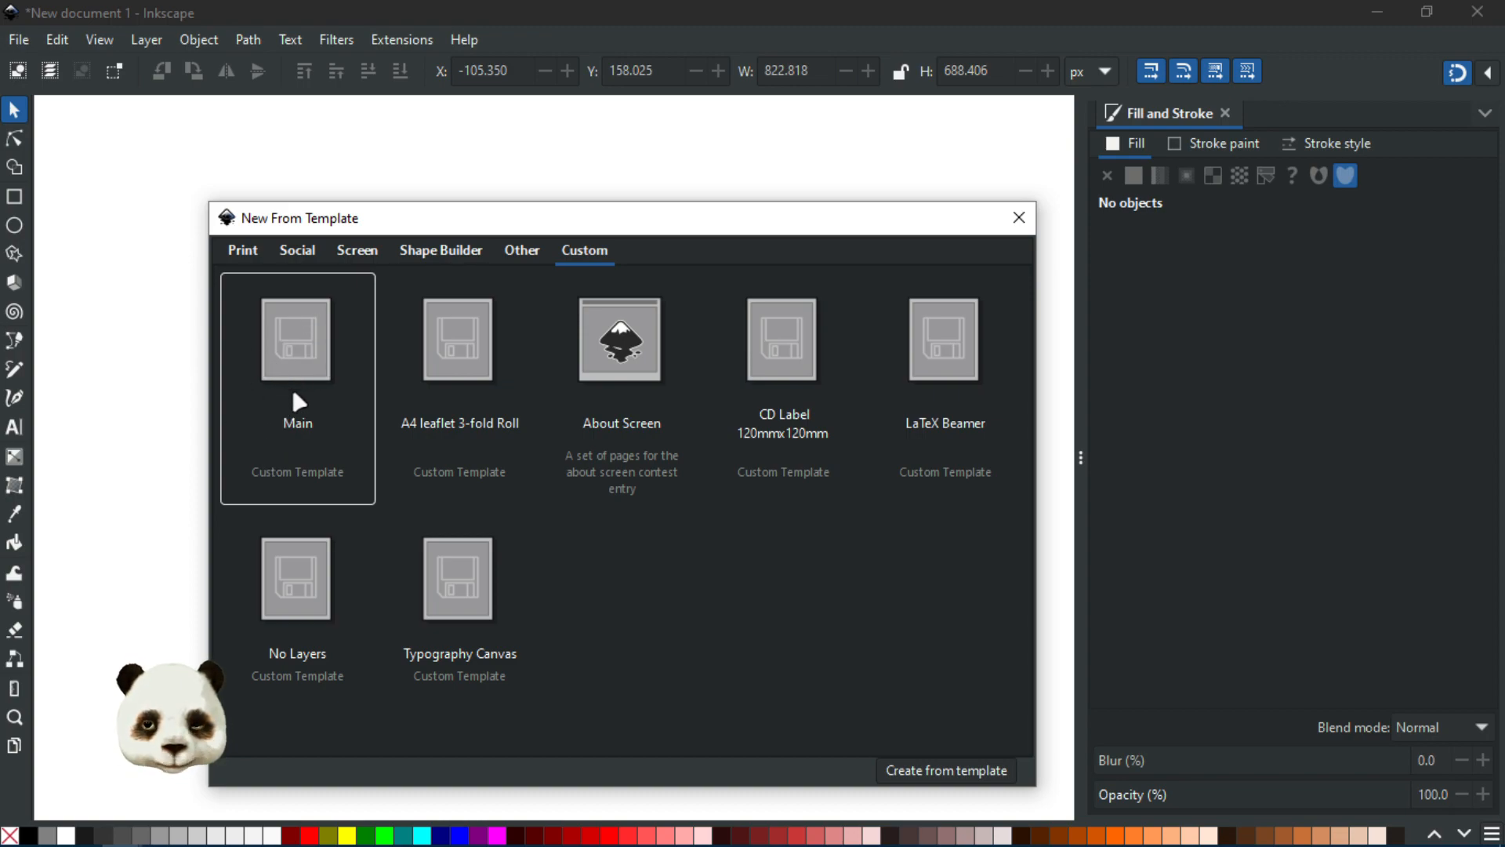
left_click(408, 396)
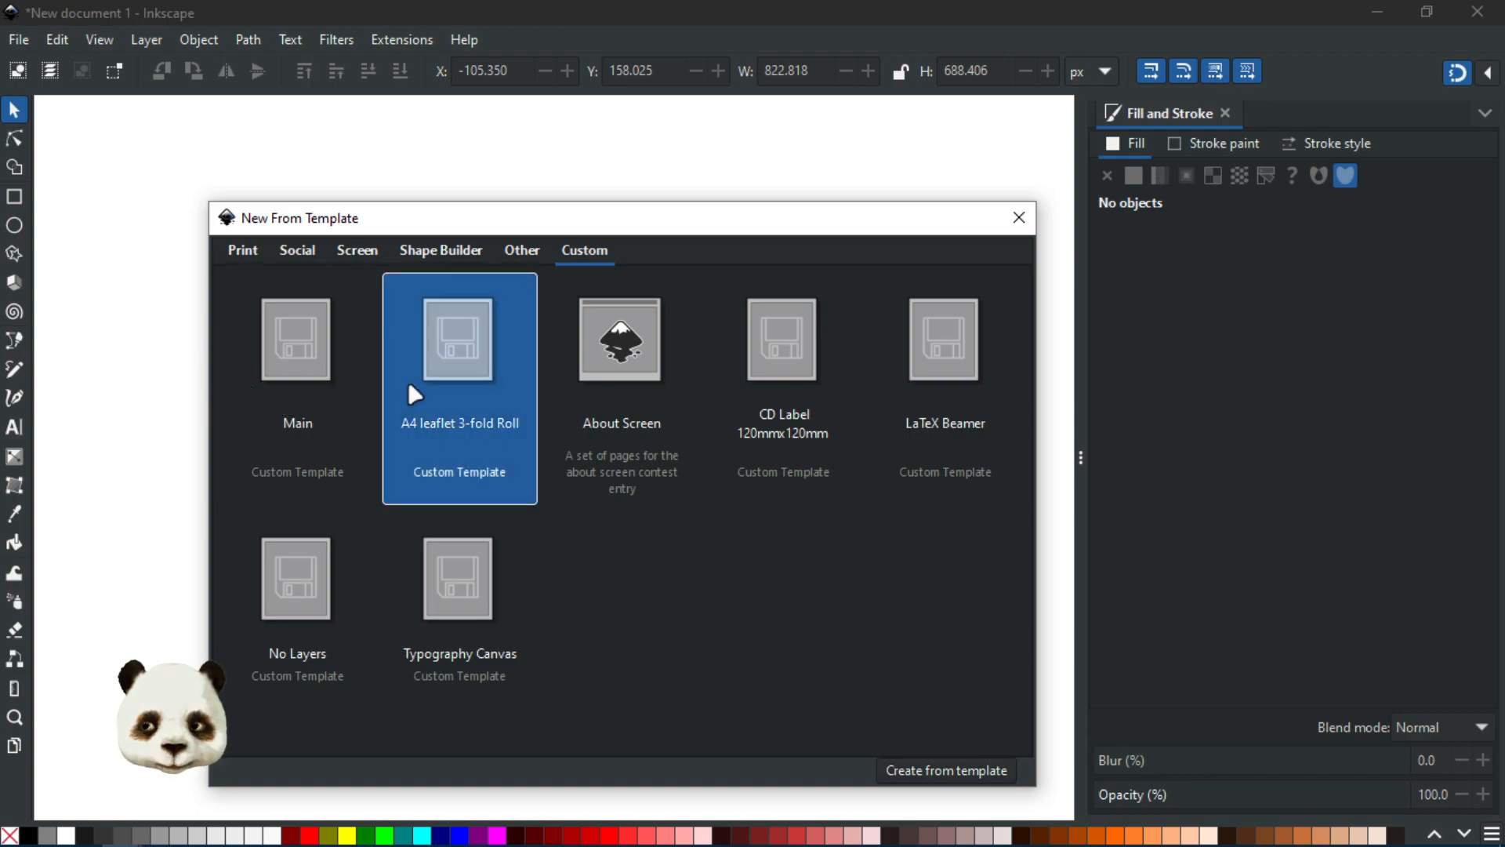
left_click(300, 379)
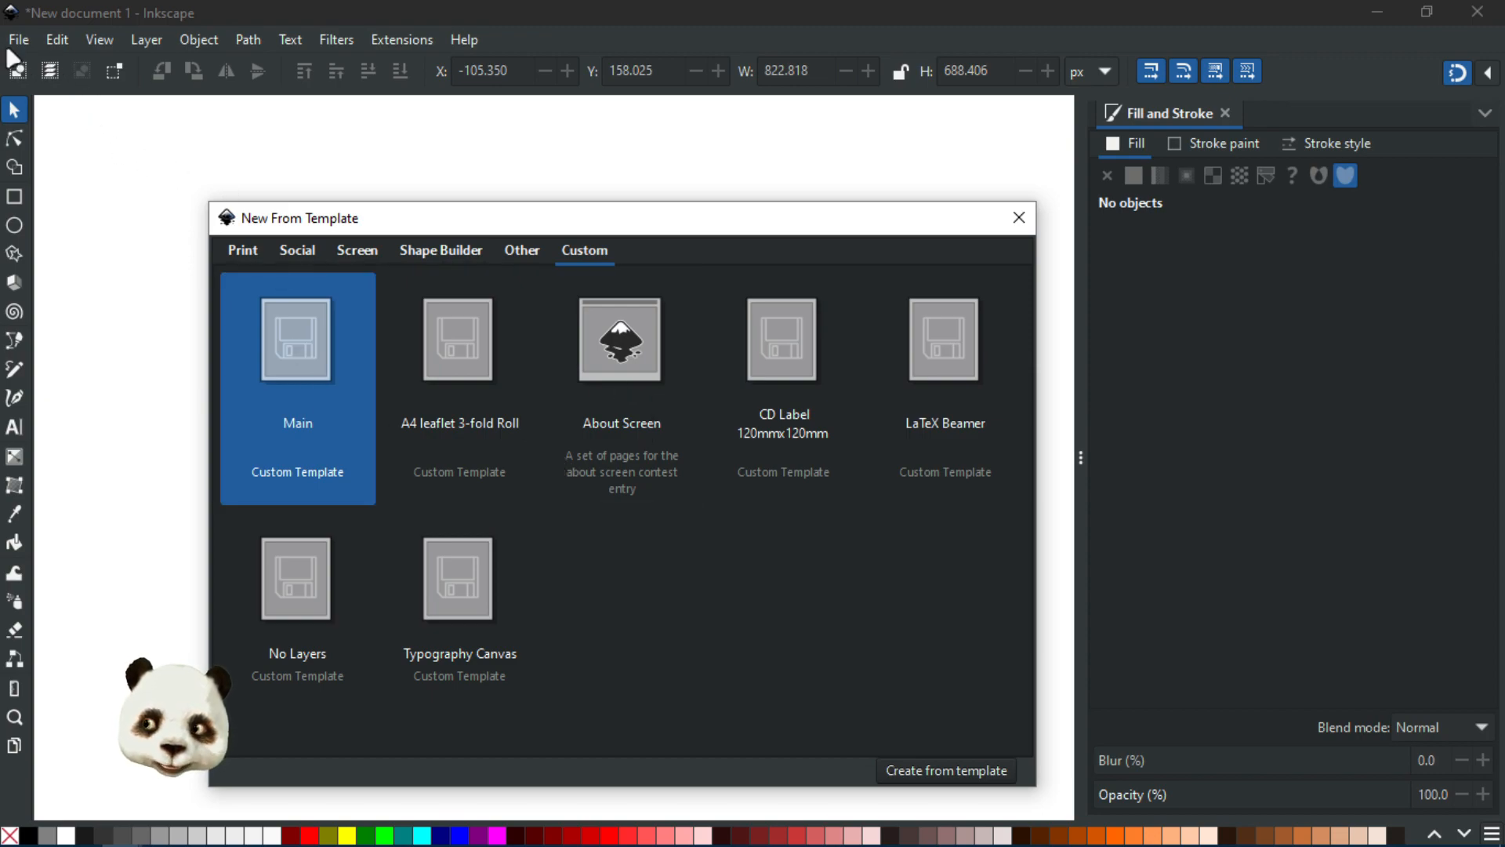
left_click(1022, 226)
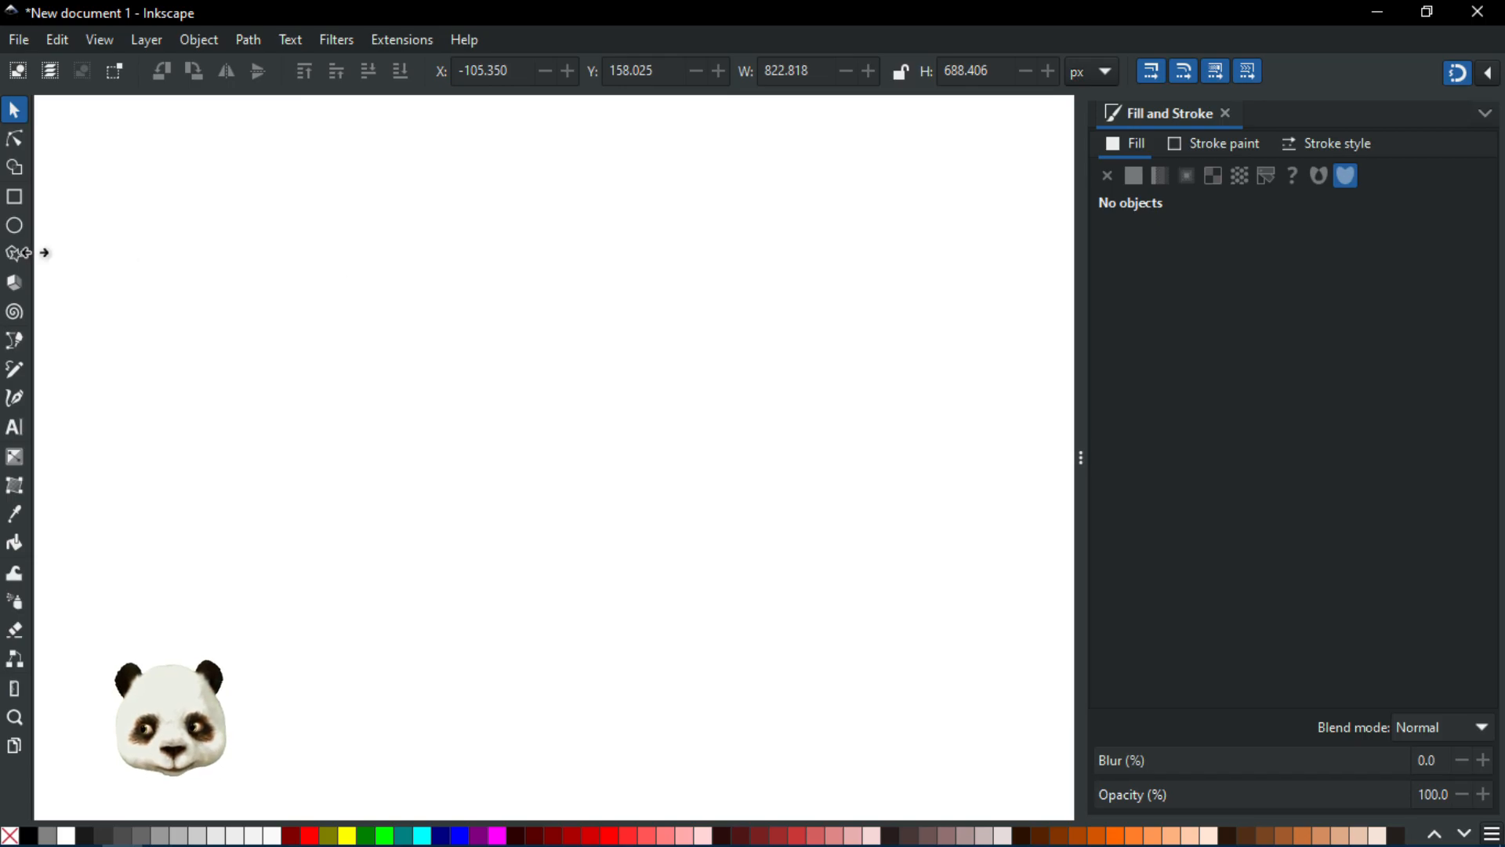
Step: Draw a red circle about 227 px in radius and blur it to about 51%
left_click(14, 225)
left_click_drag(406, 236, 696, 513)
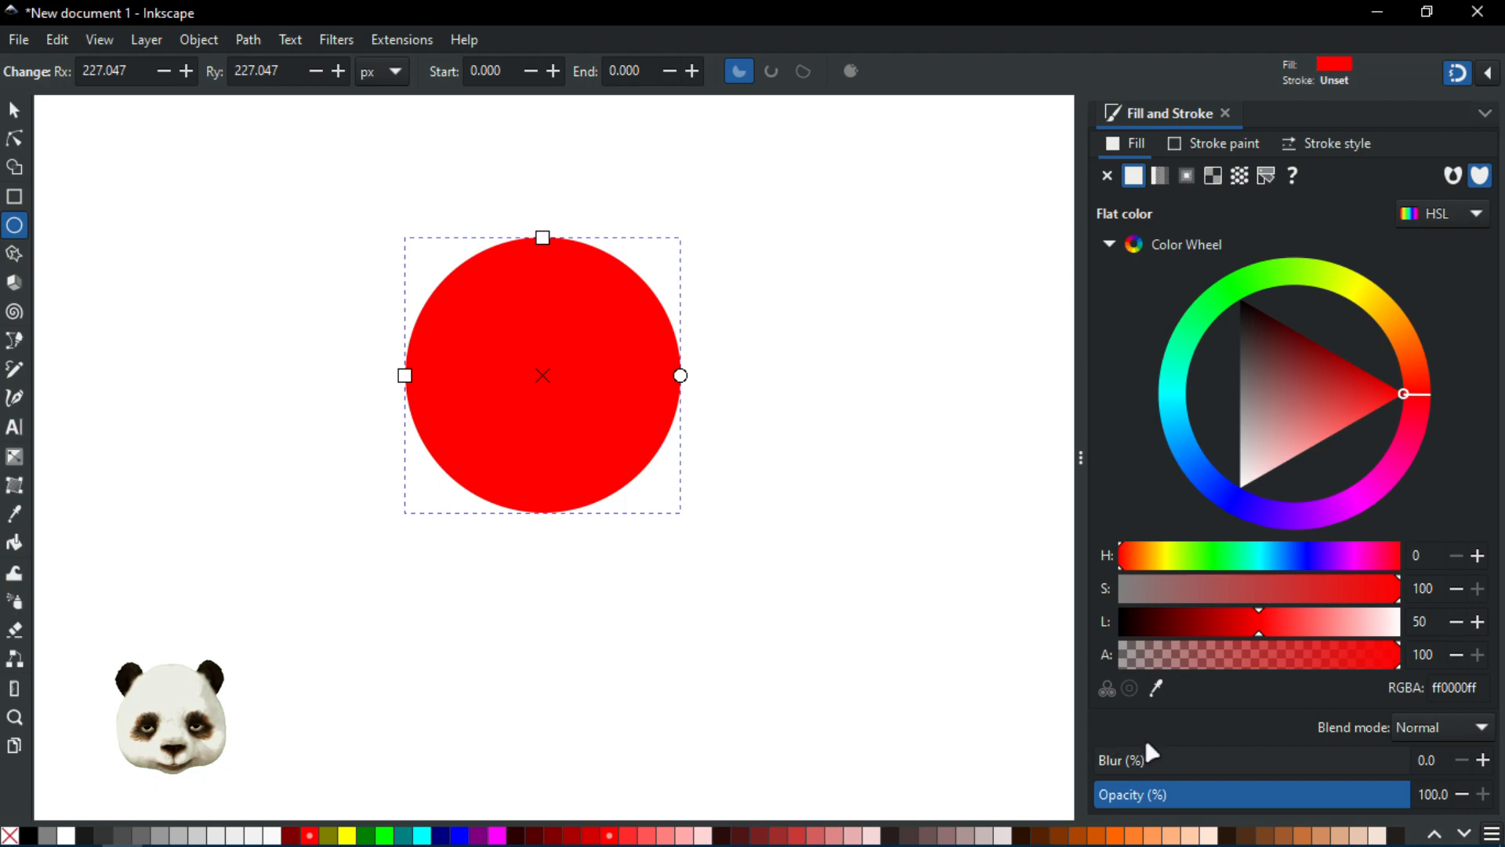
left_click(1195, 770)
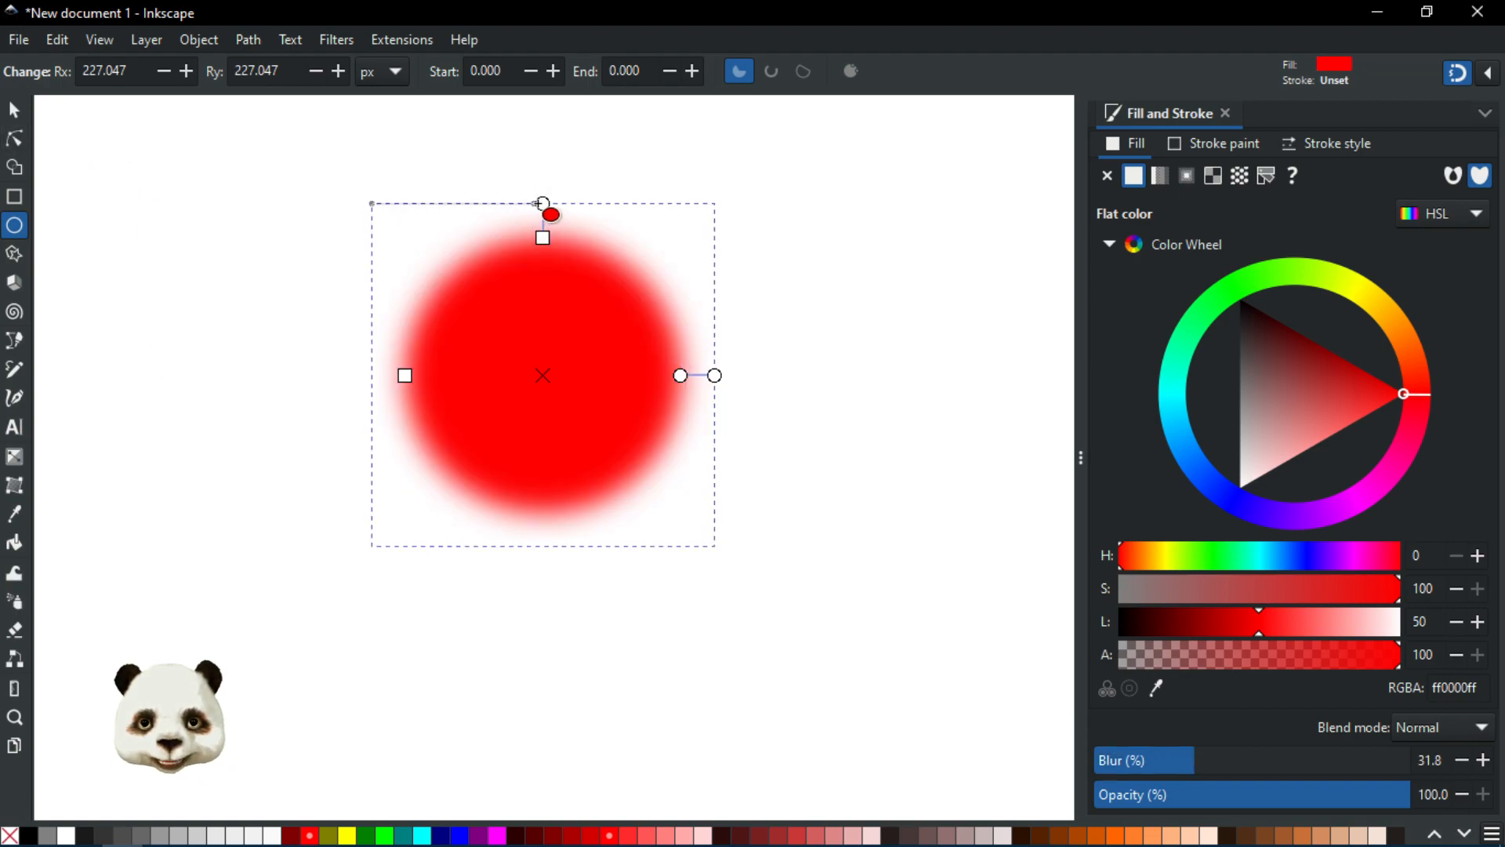
mouse_move(543, 203)
left_mouse_down()
mouse_move(543, 154)
mouse_move(542, 180)
left_mouse_up()
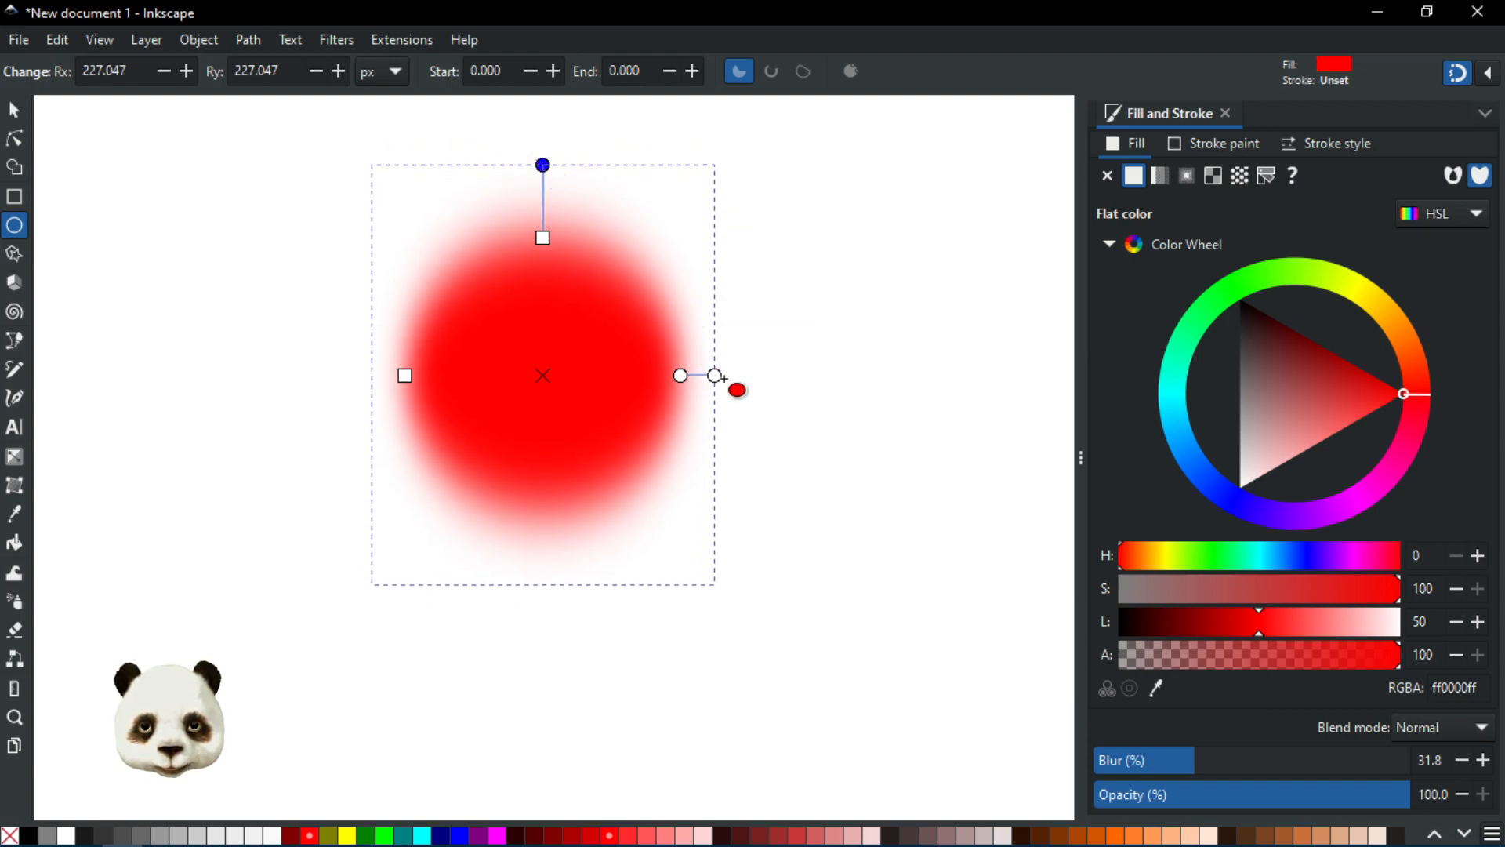
left_click_drag(713, 376, 767, 376)
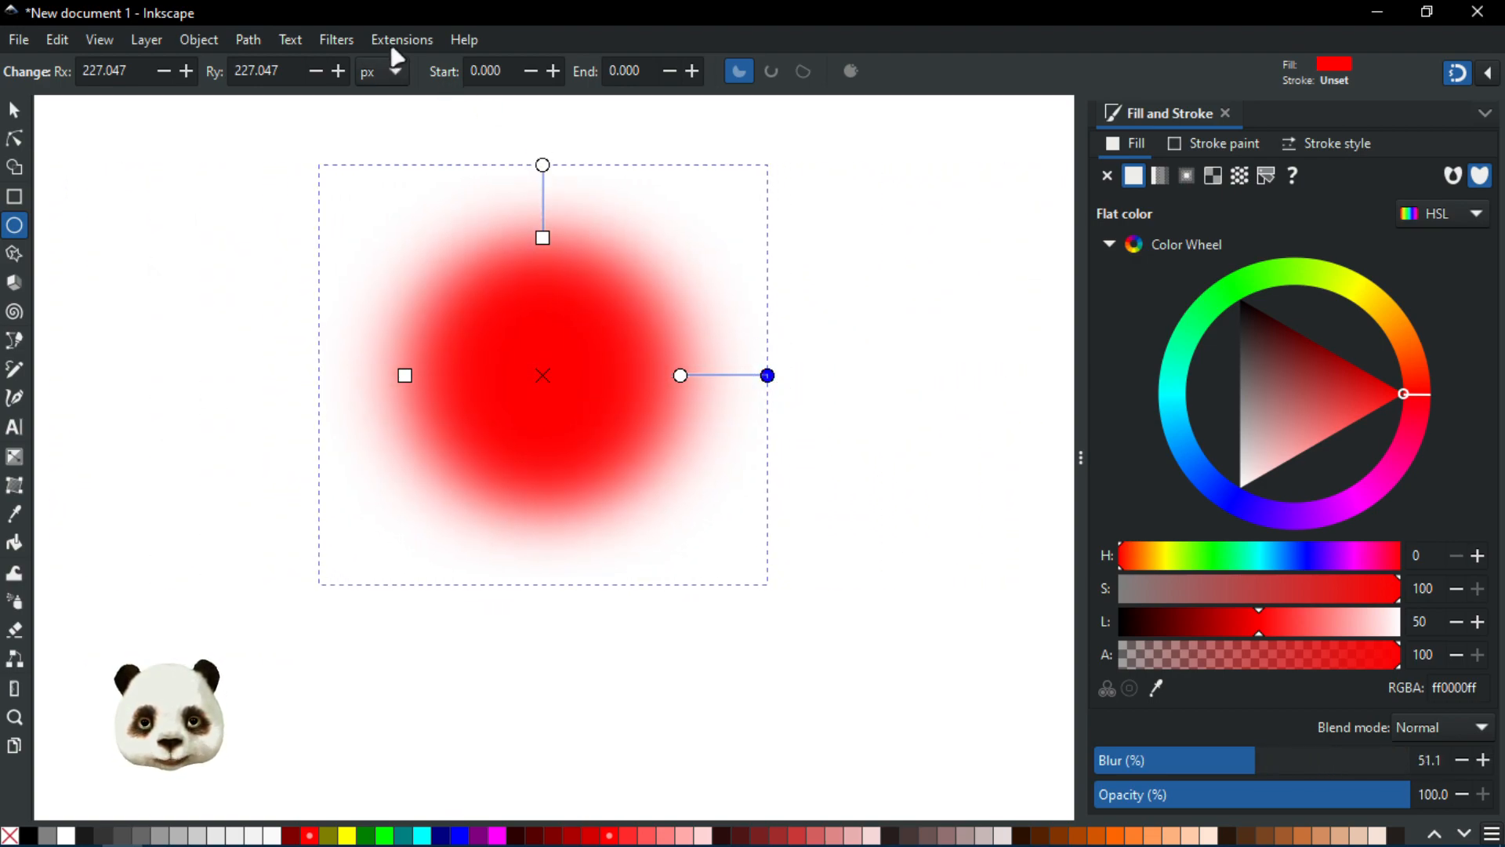
Step: Select the blurred circle and delete it
left_click(14, 110)
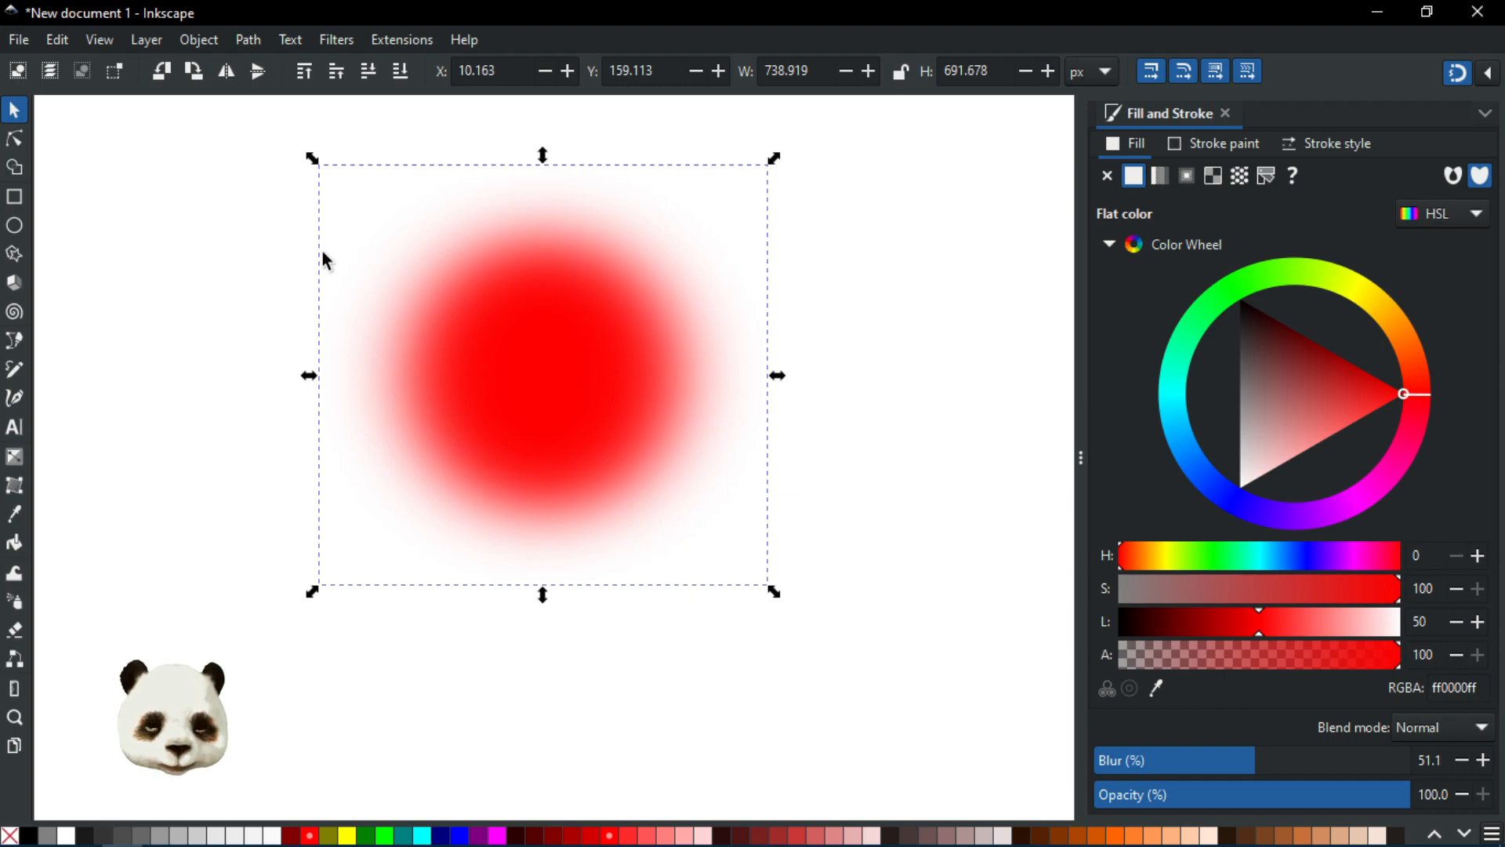
key("Delete")
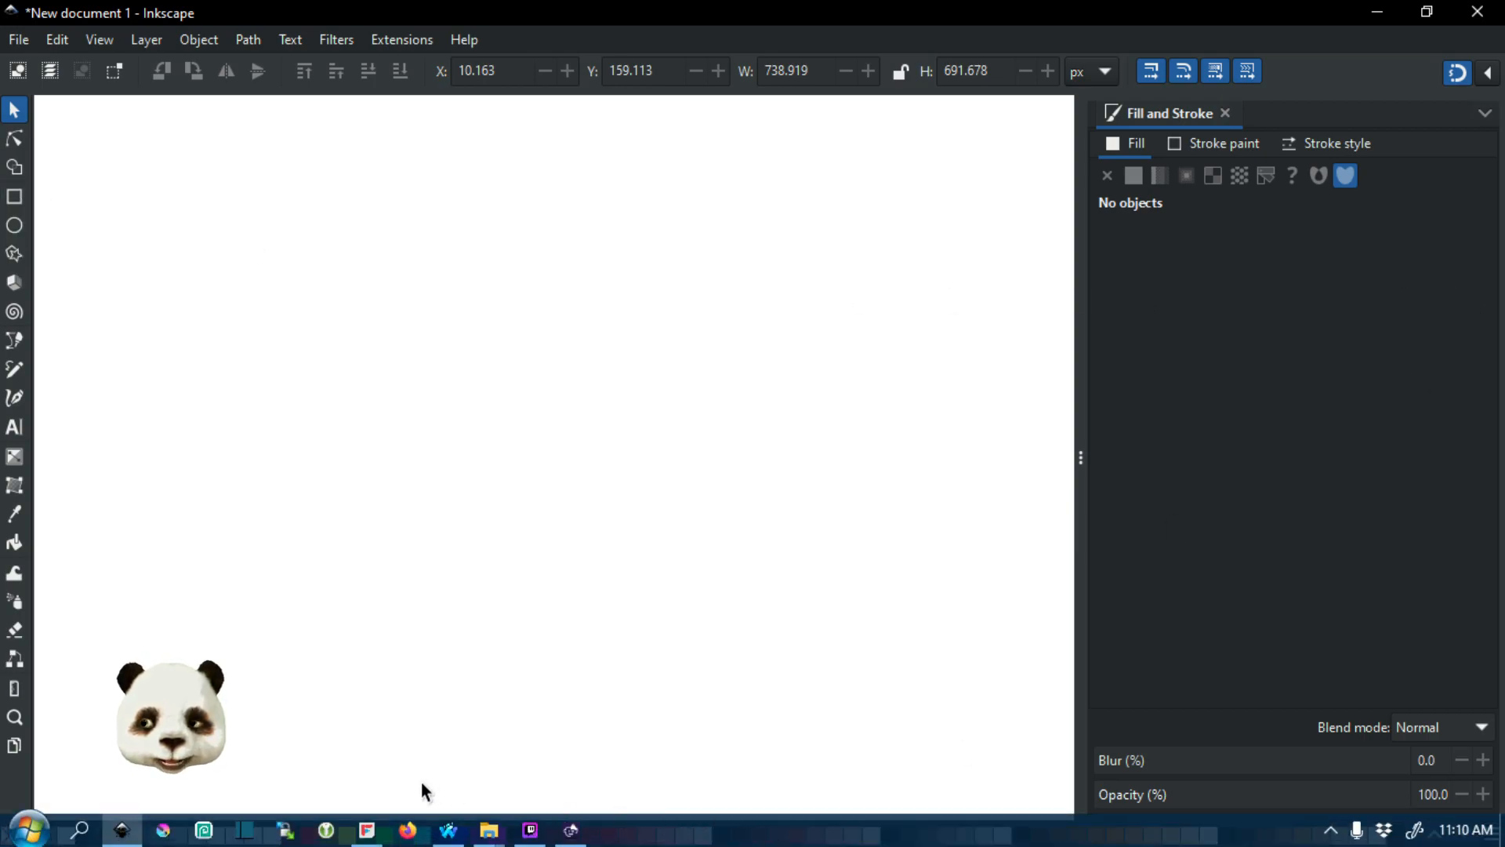
Step: Switch to the file explorer's paint folder to view Spooky.svg, then return to Inkscape
mouse_move(489, 831)
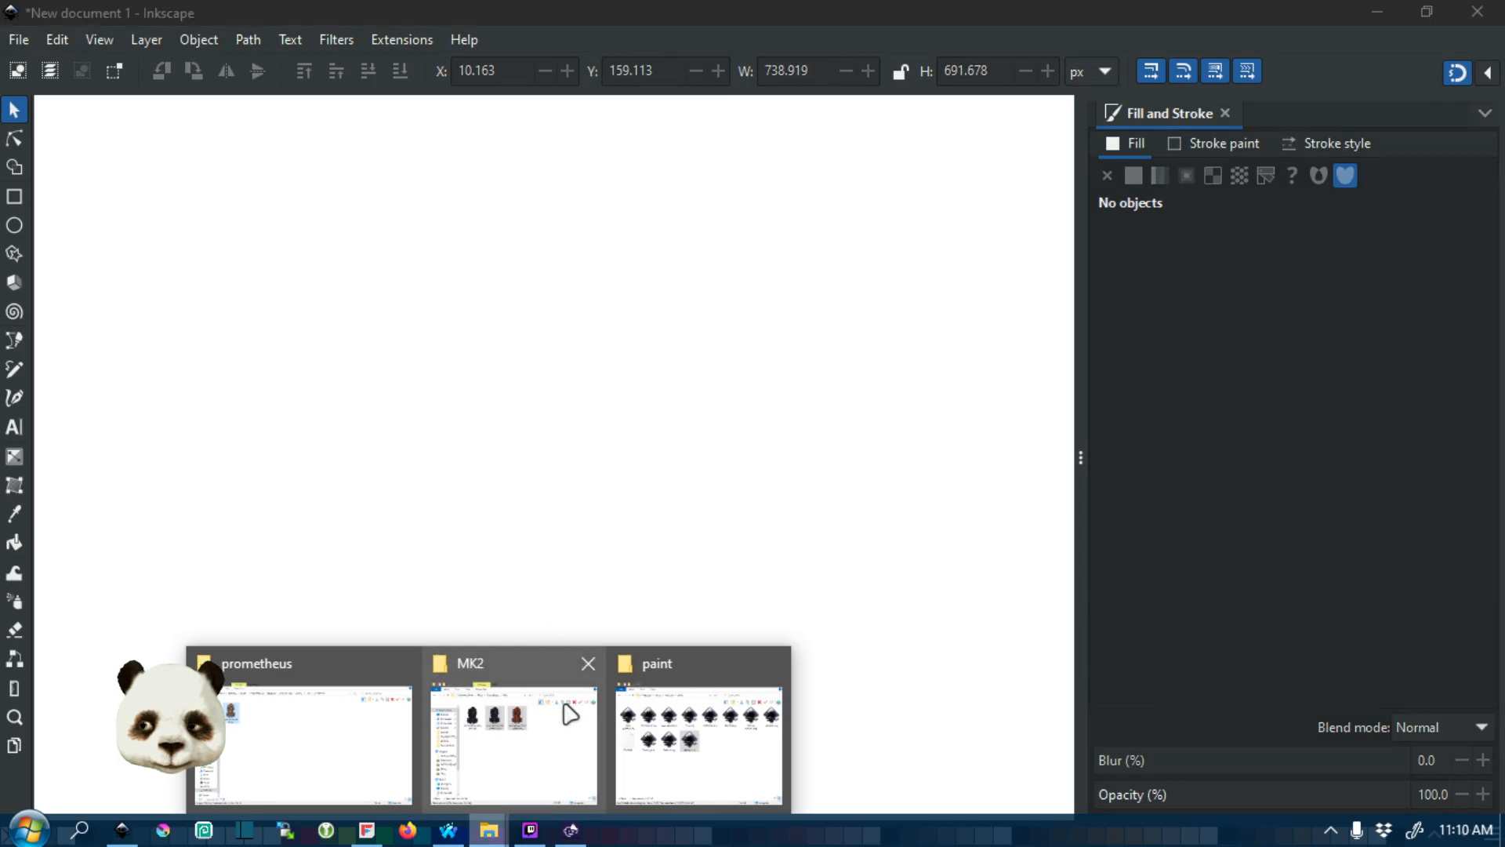
mouse_move(733, 712)
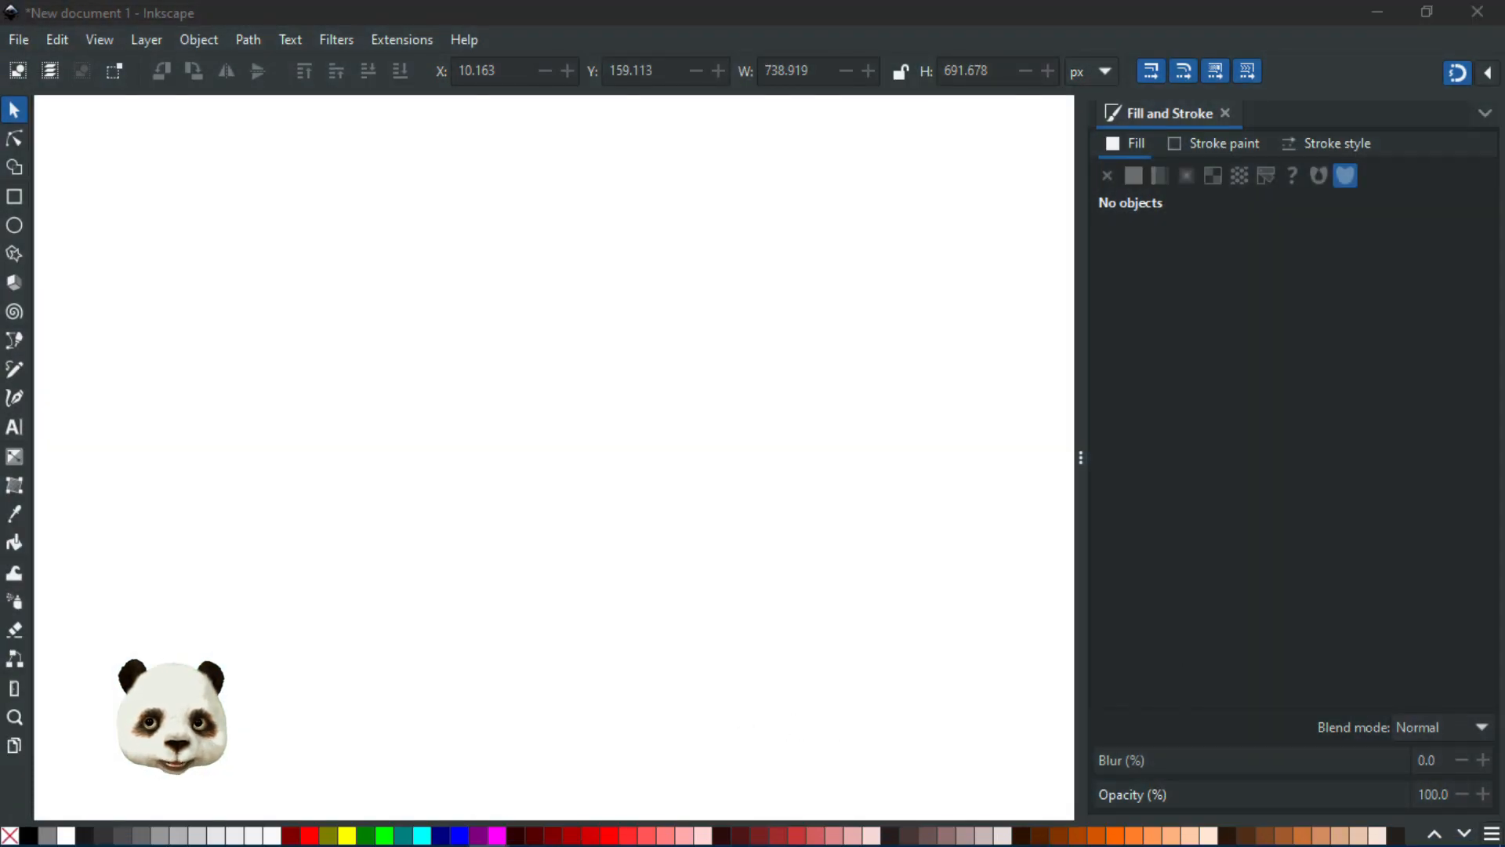
left_click_drag(1504, 106, 663, 92)
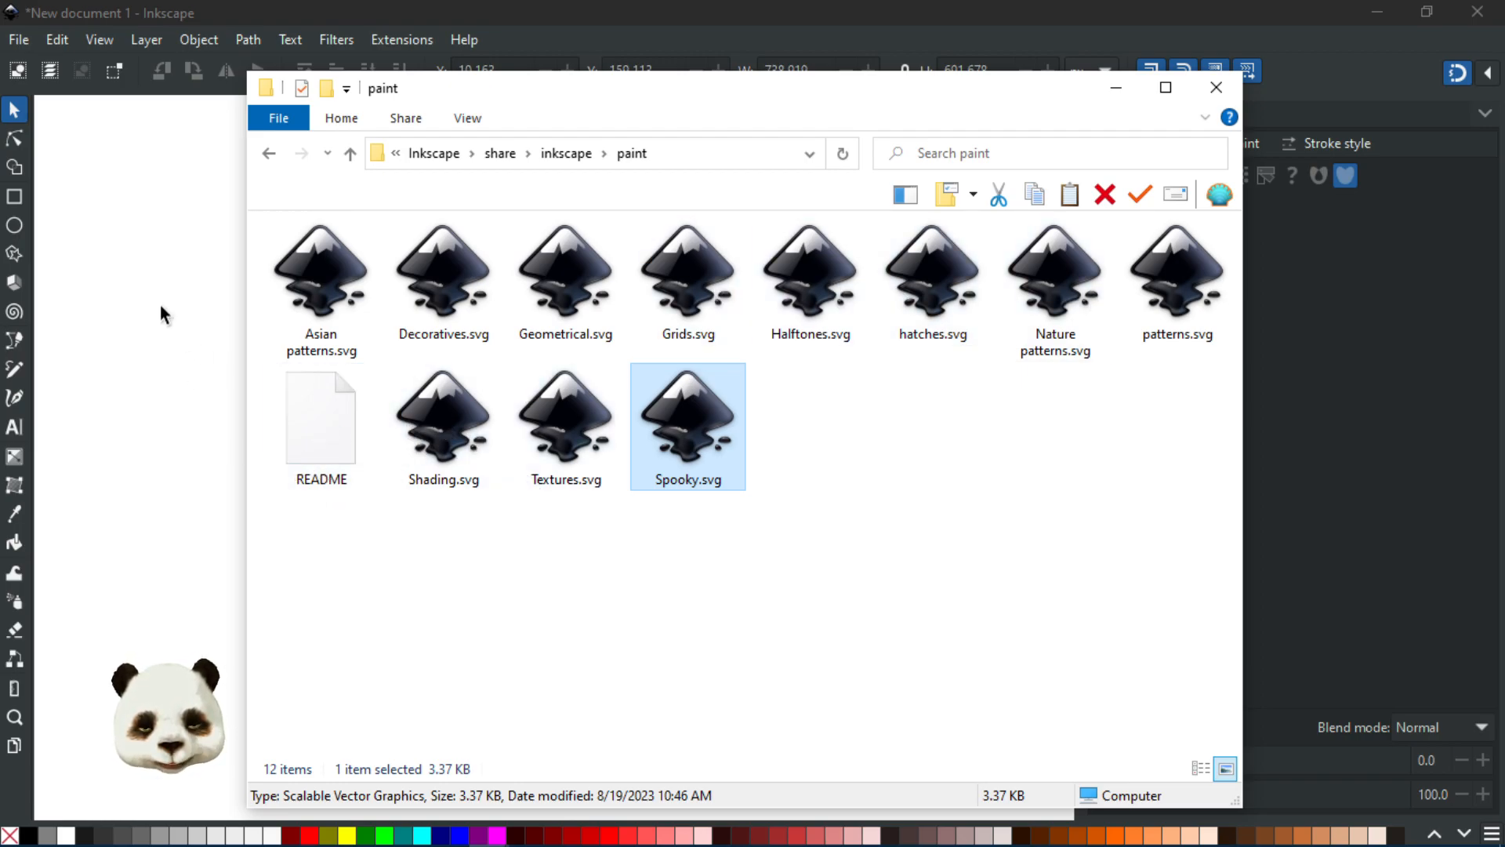
left_click(137, 267)
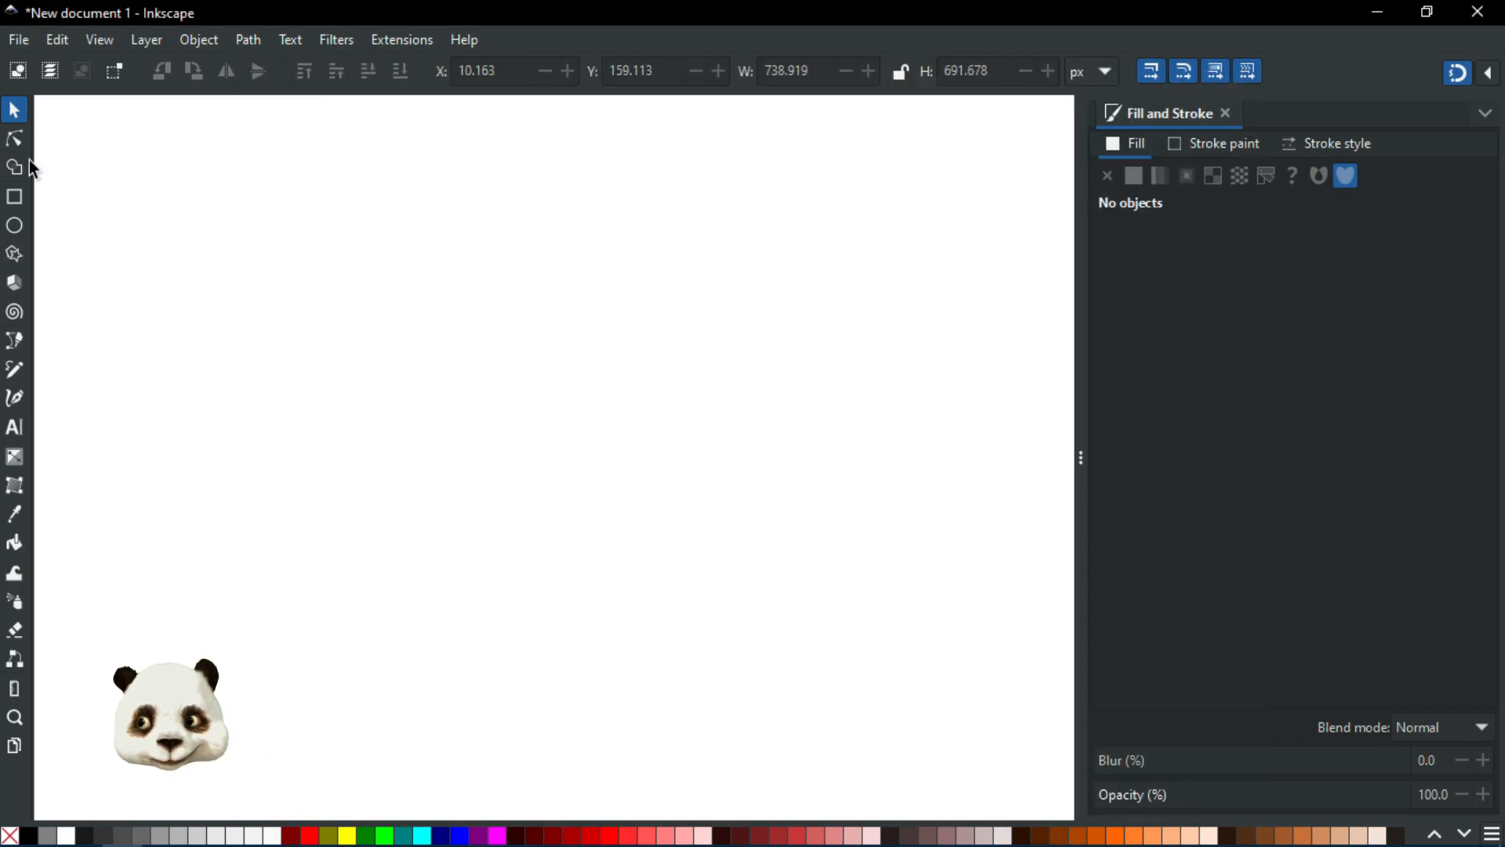
Step: Create a new document from the Seamless Pattern template at 100 × 100 px
left_click(19, 38)
left_click(109, 98)
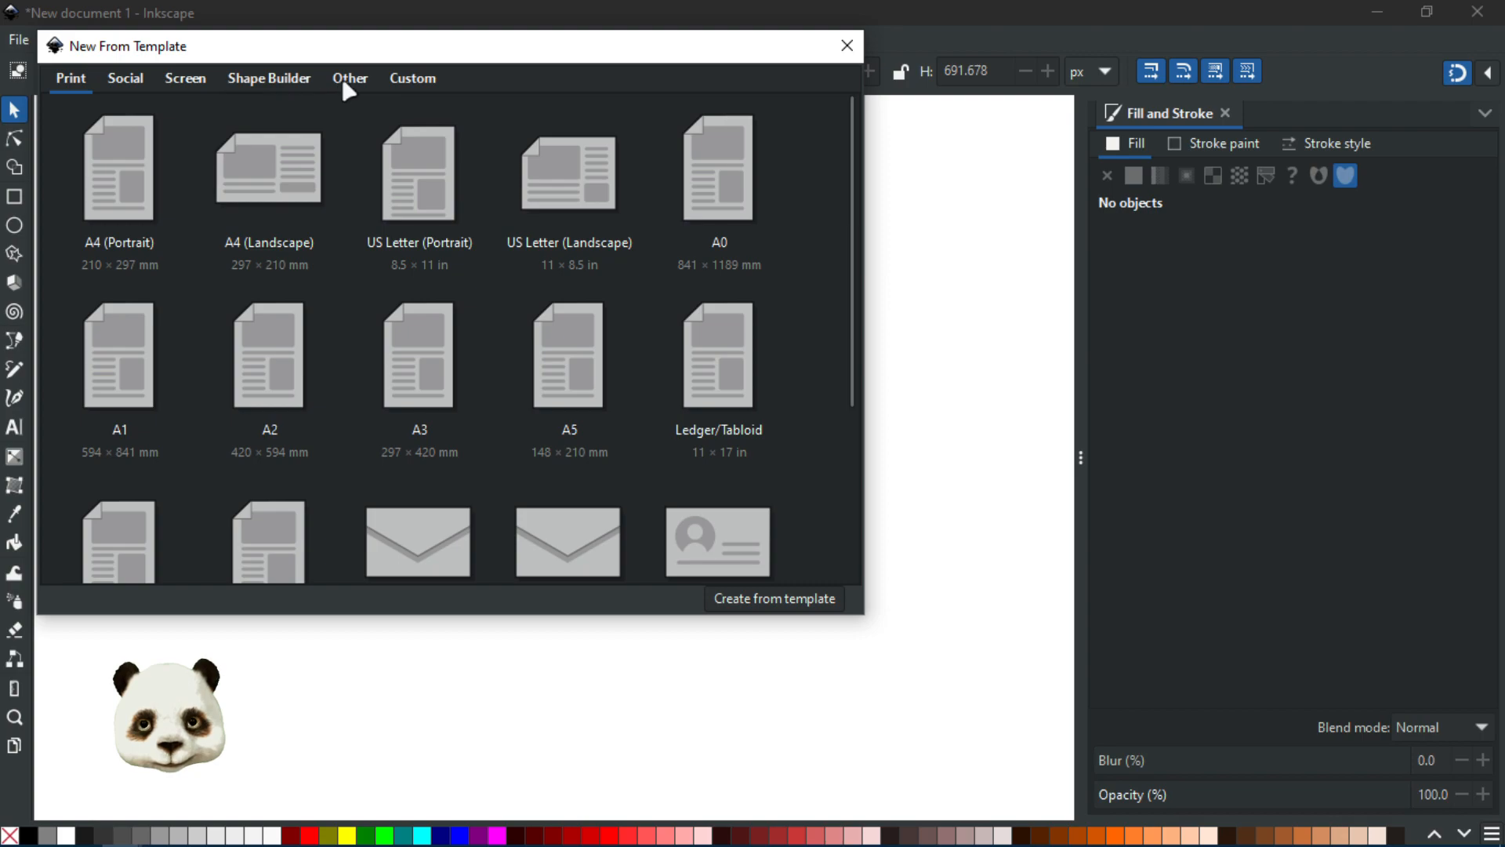
left_click(329, 78)
double_click(266, 365)
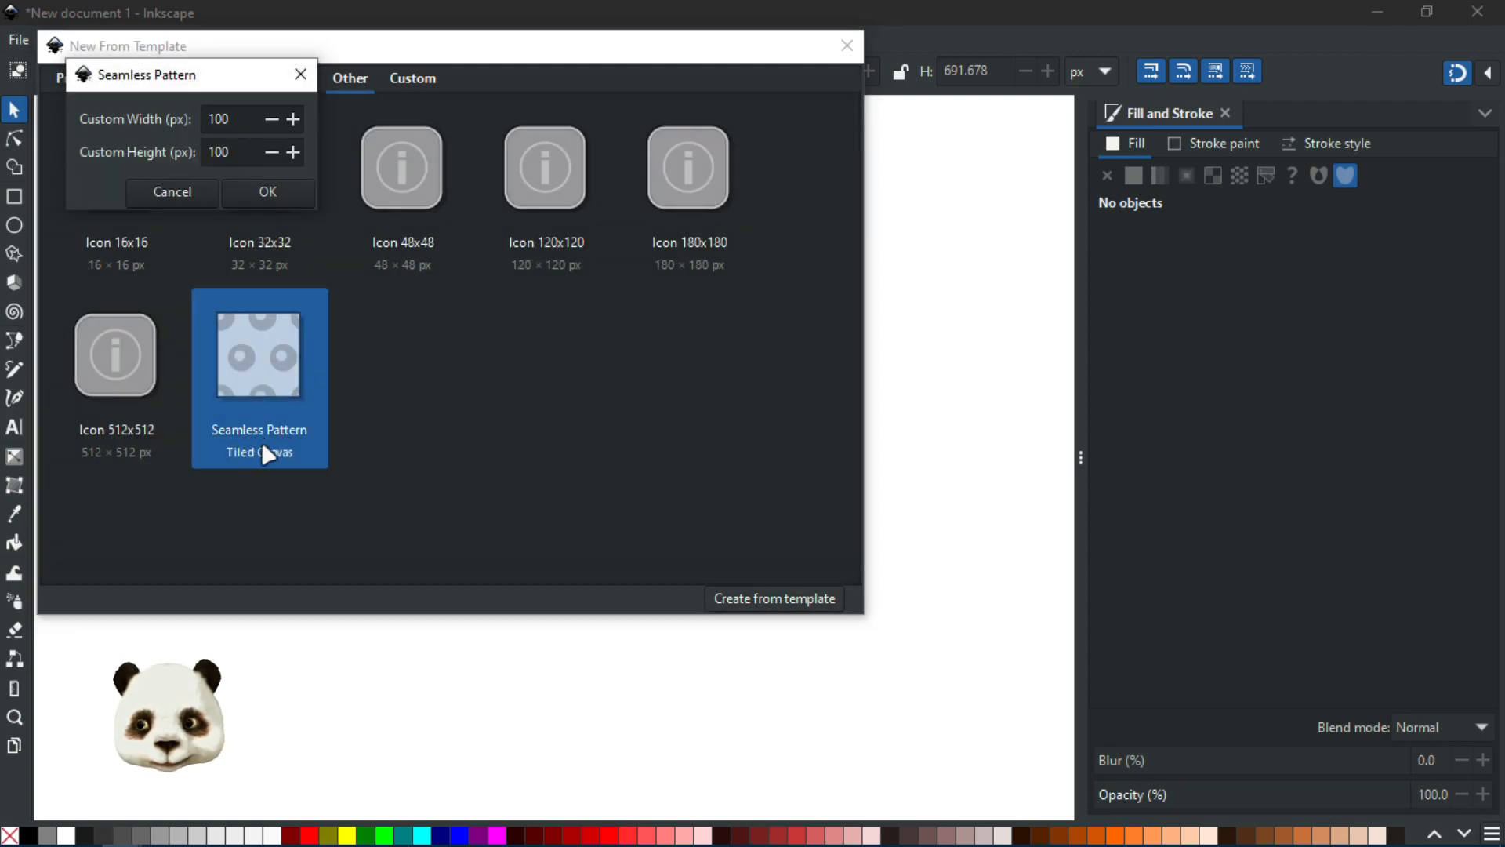
left_click(250, 196)
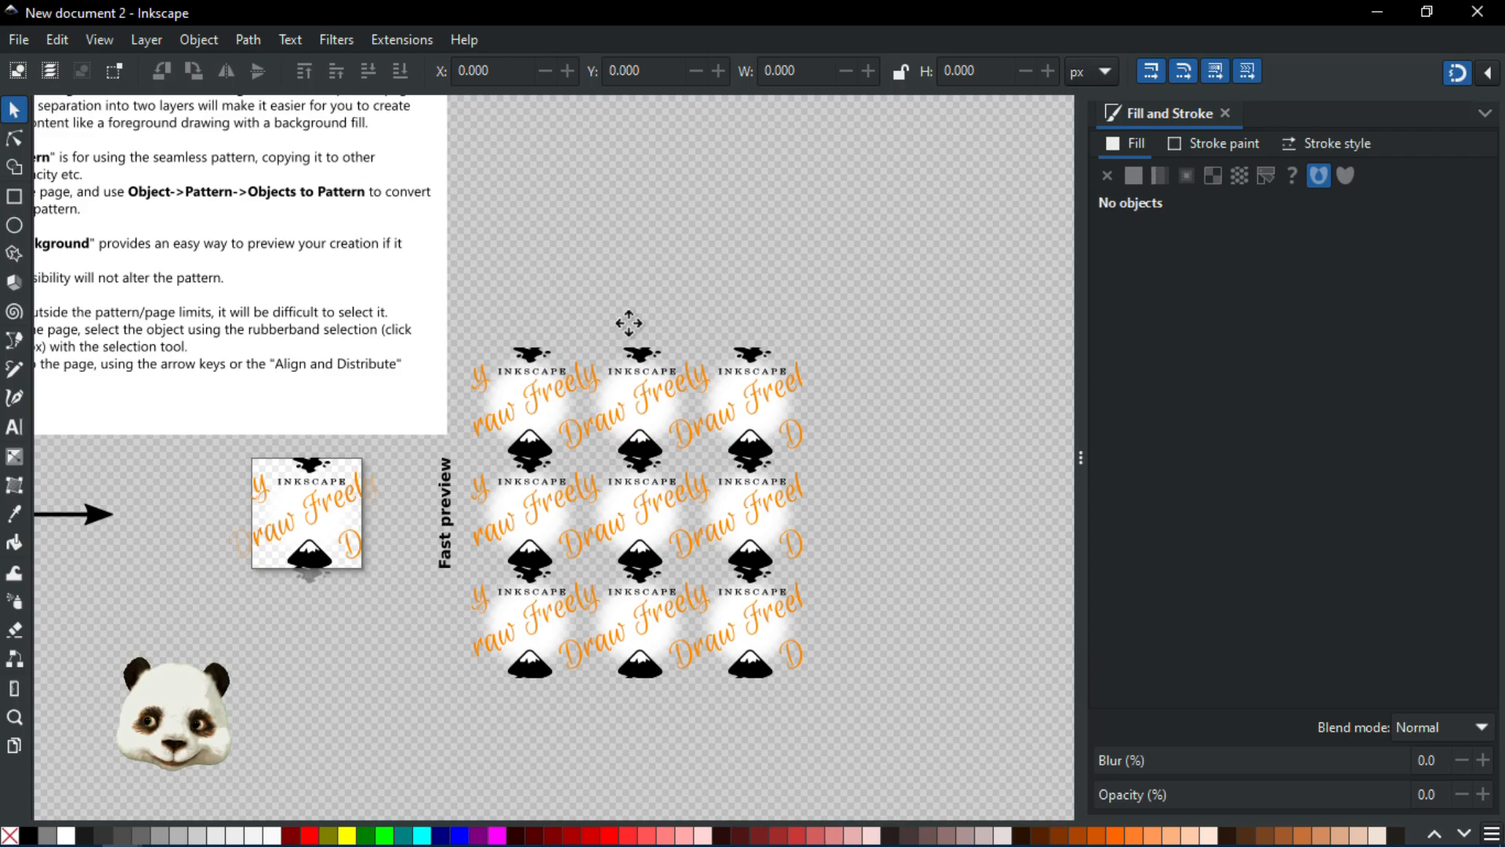
Step: Pan around the seamless pattern page, then close its window and confirm the dialog that follows
left_click_drag(535, 280, 810, 416)
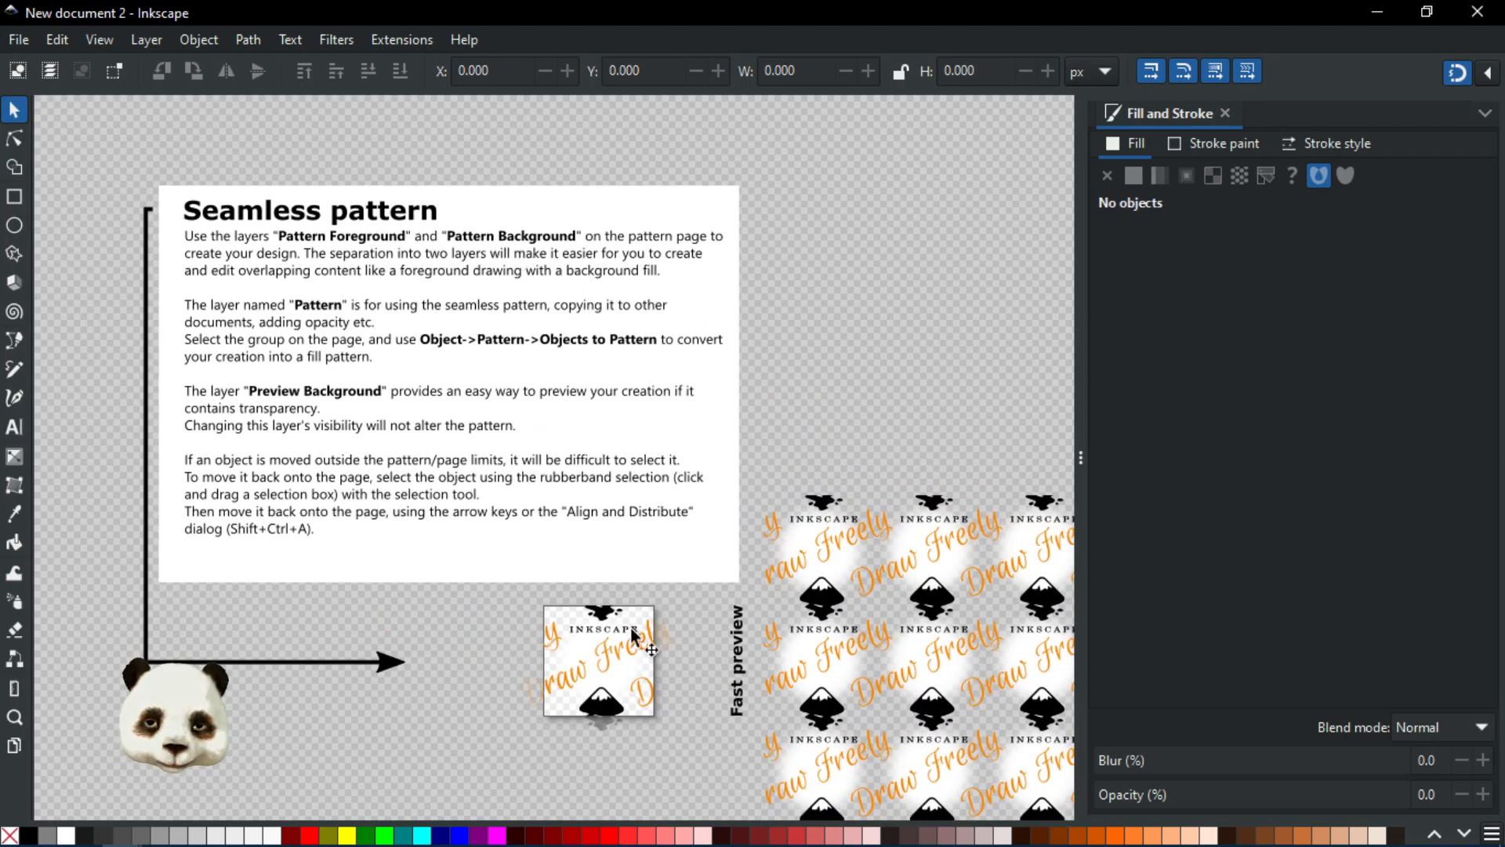
left_click_drag(691, 685, 576, 585)
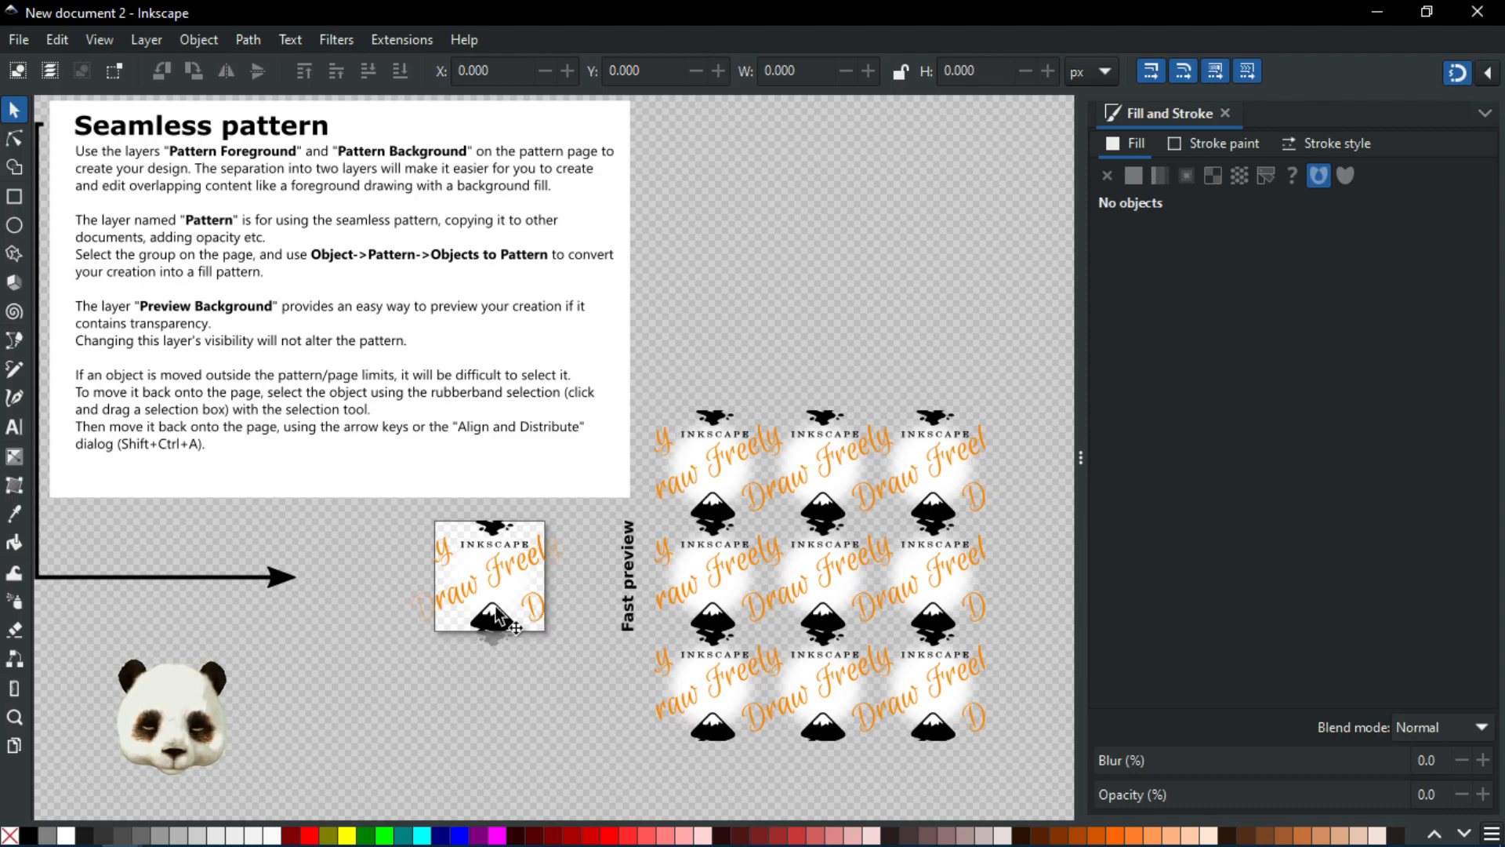
left_click(1478, 13)
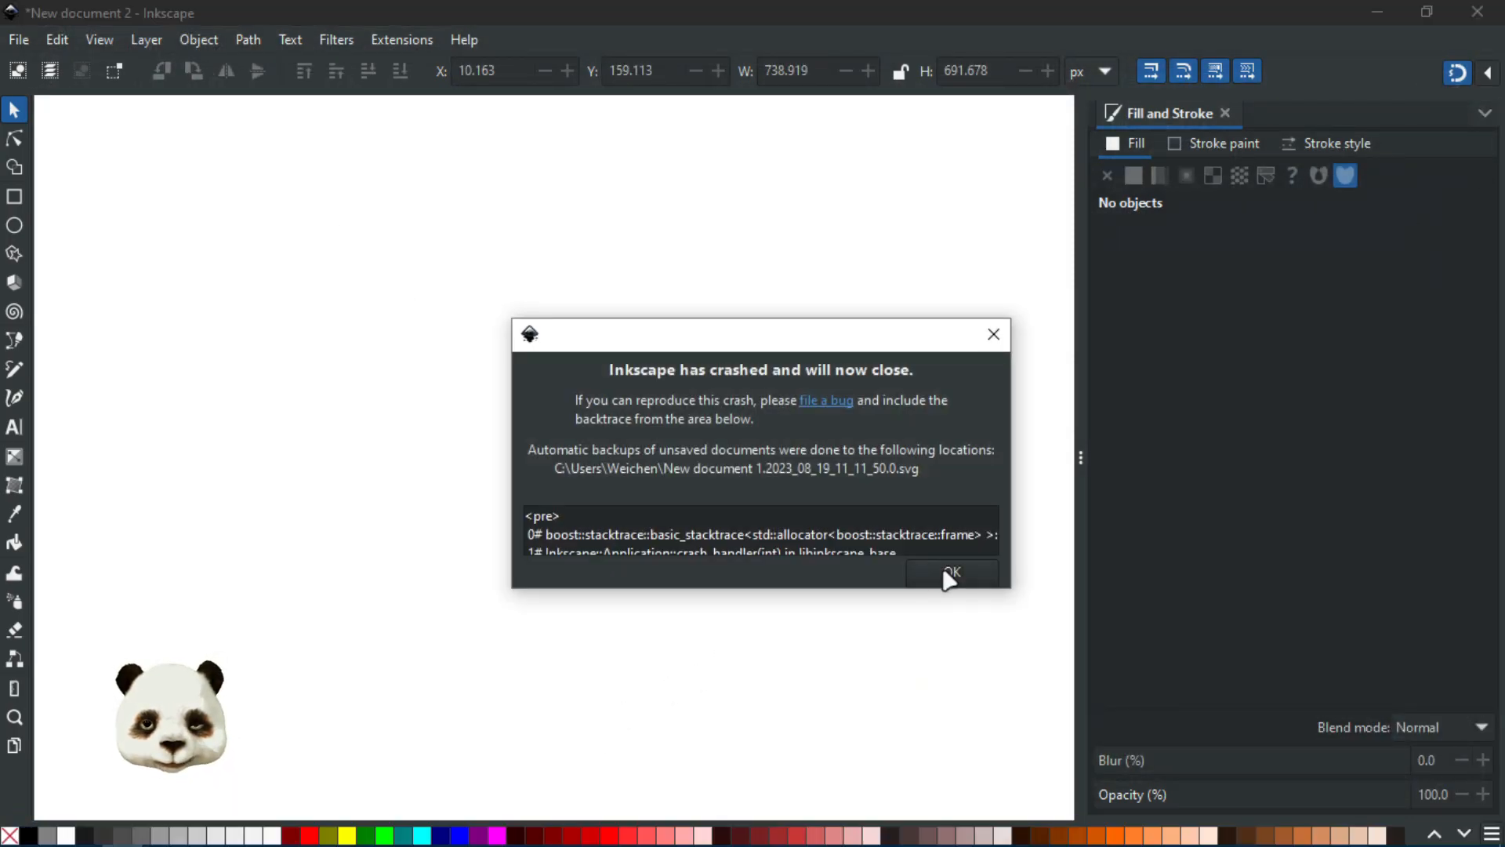
left_click(949, 578)
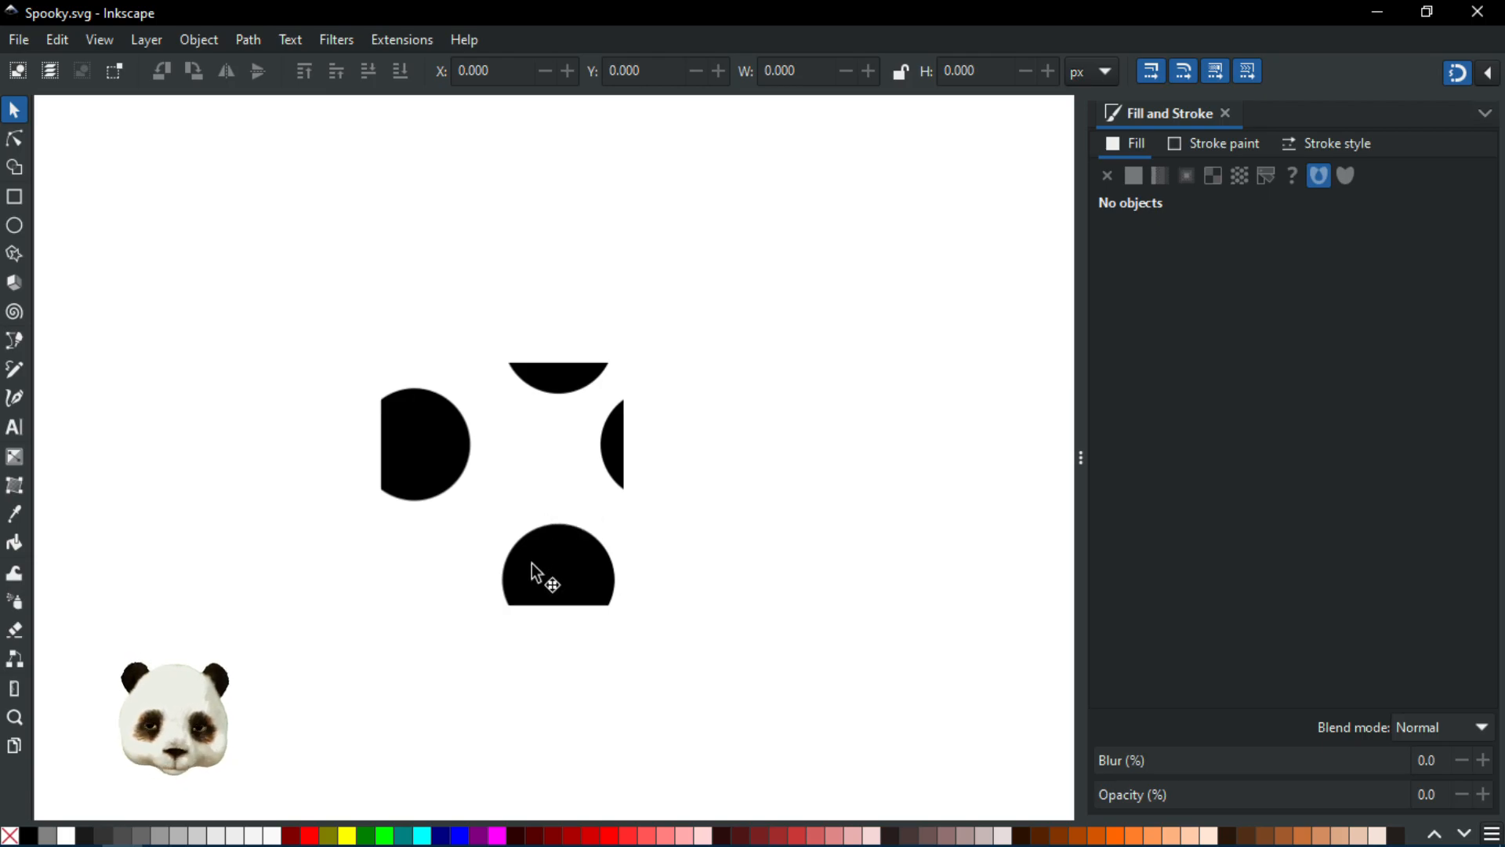
Step: Select the pattern tile and open the Document Resources dialog to view the document's patterns
left_click(554, 534)
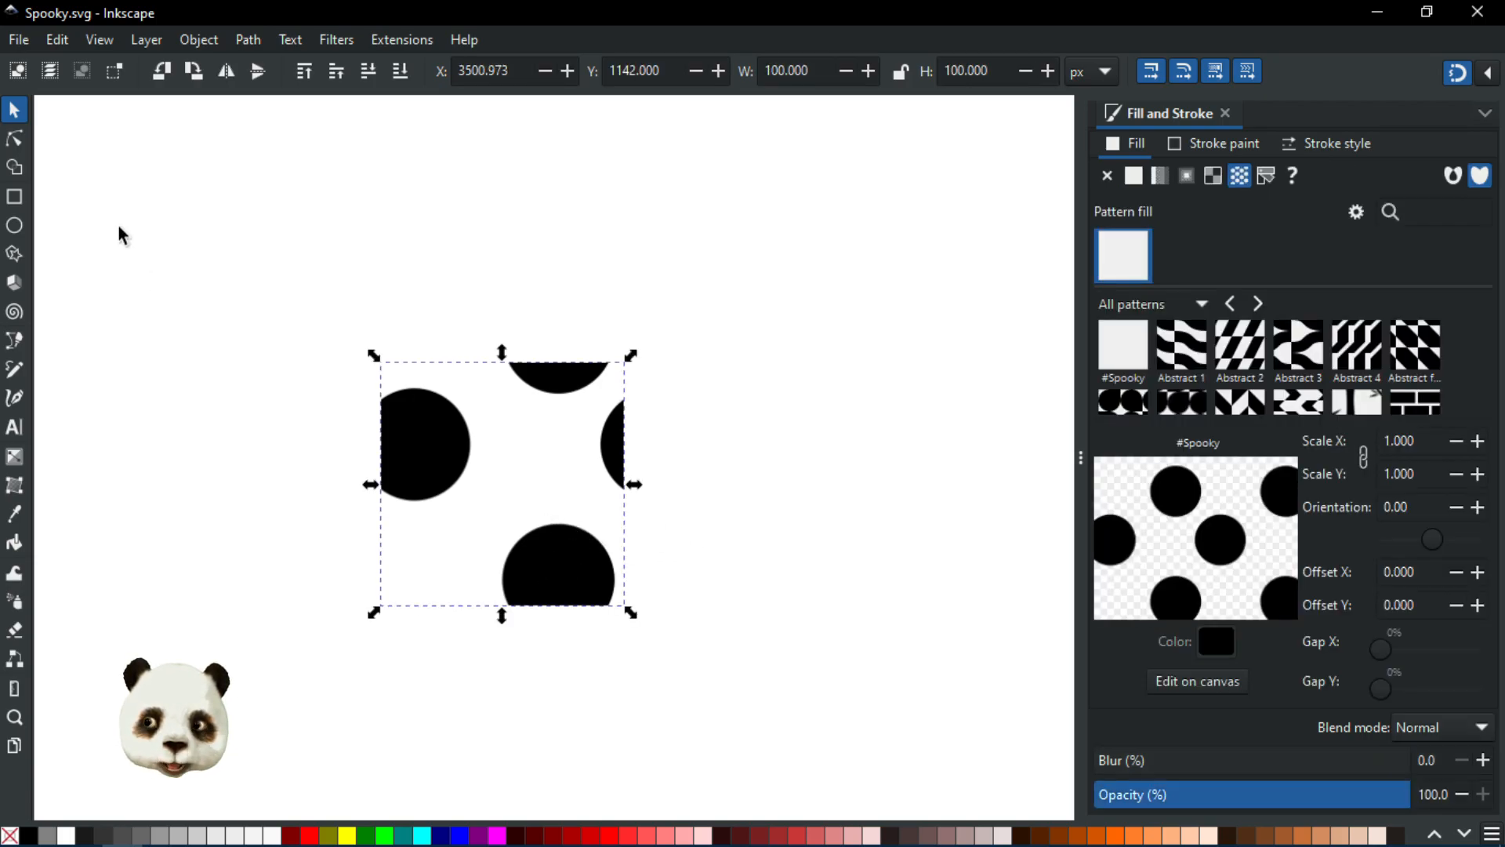
left_click(14, 139)
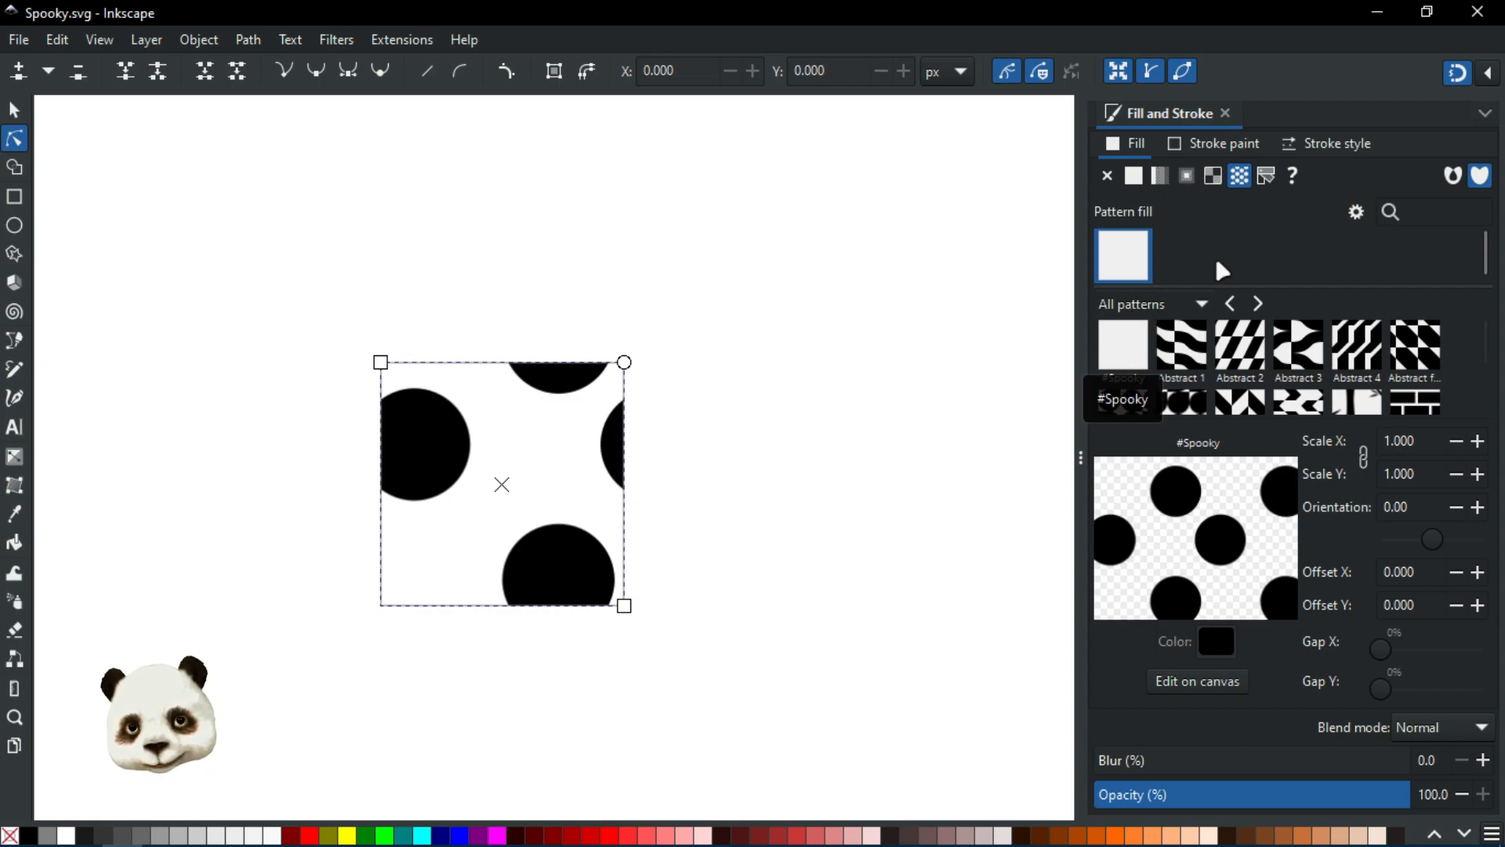
left_click(1486, 114)
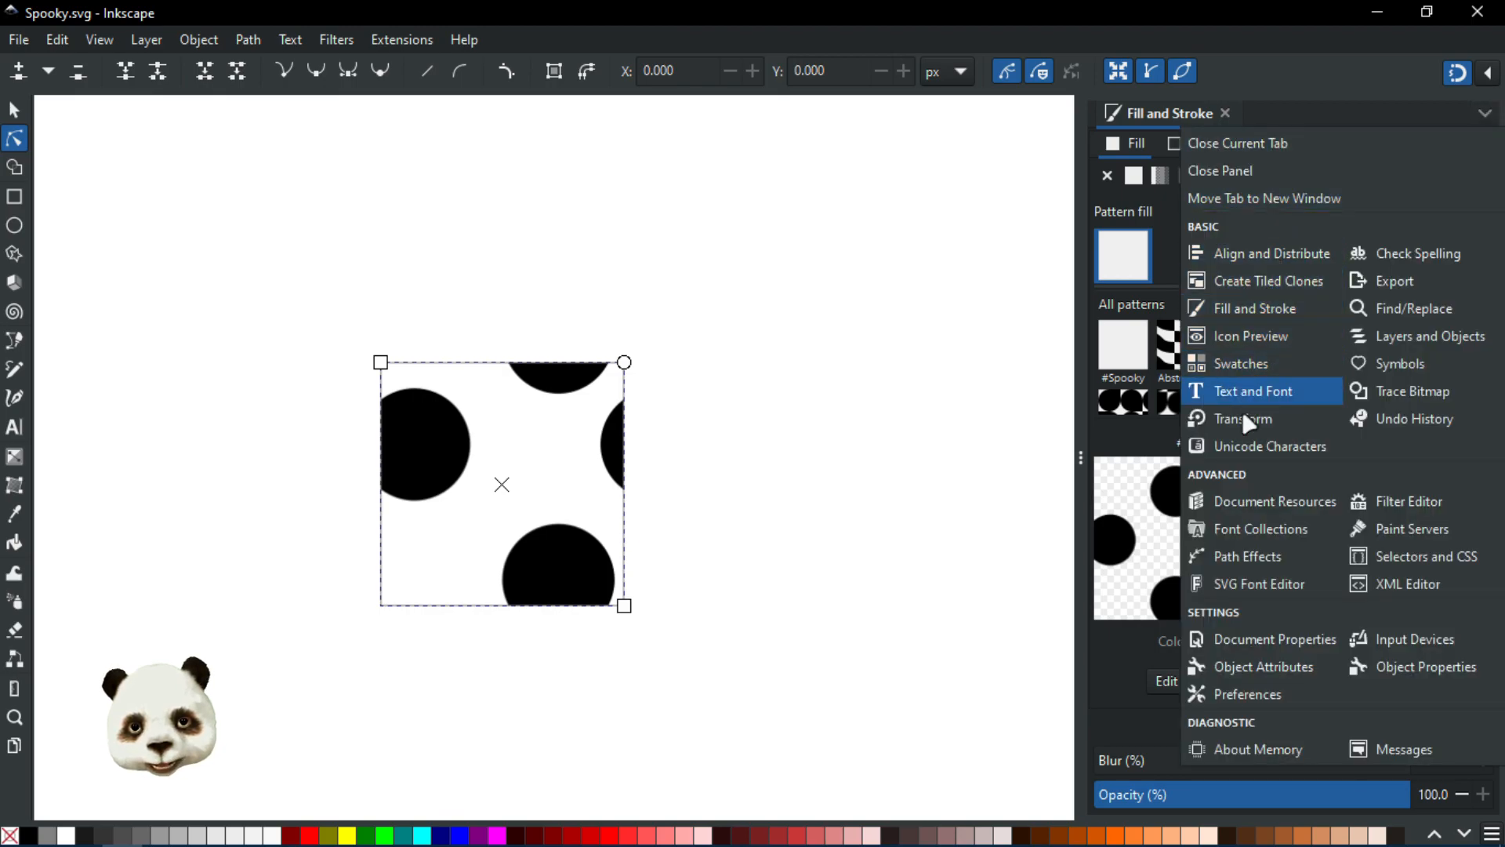
left_click(1250, 503)
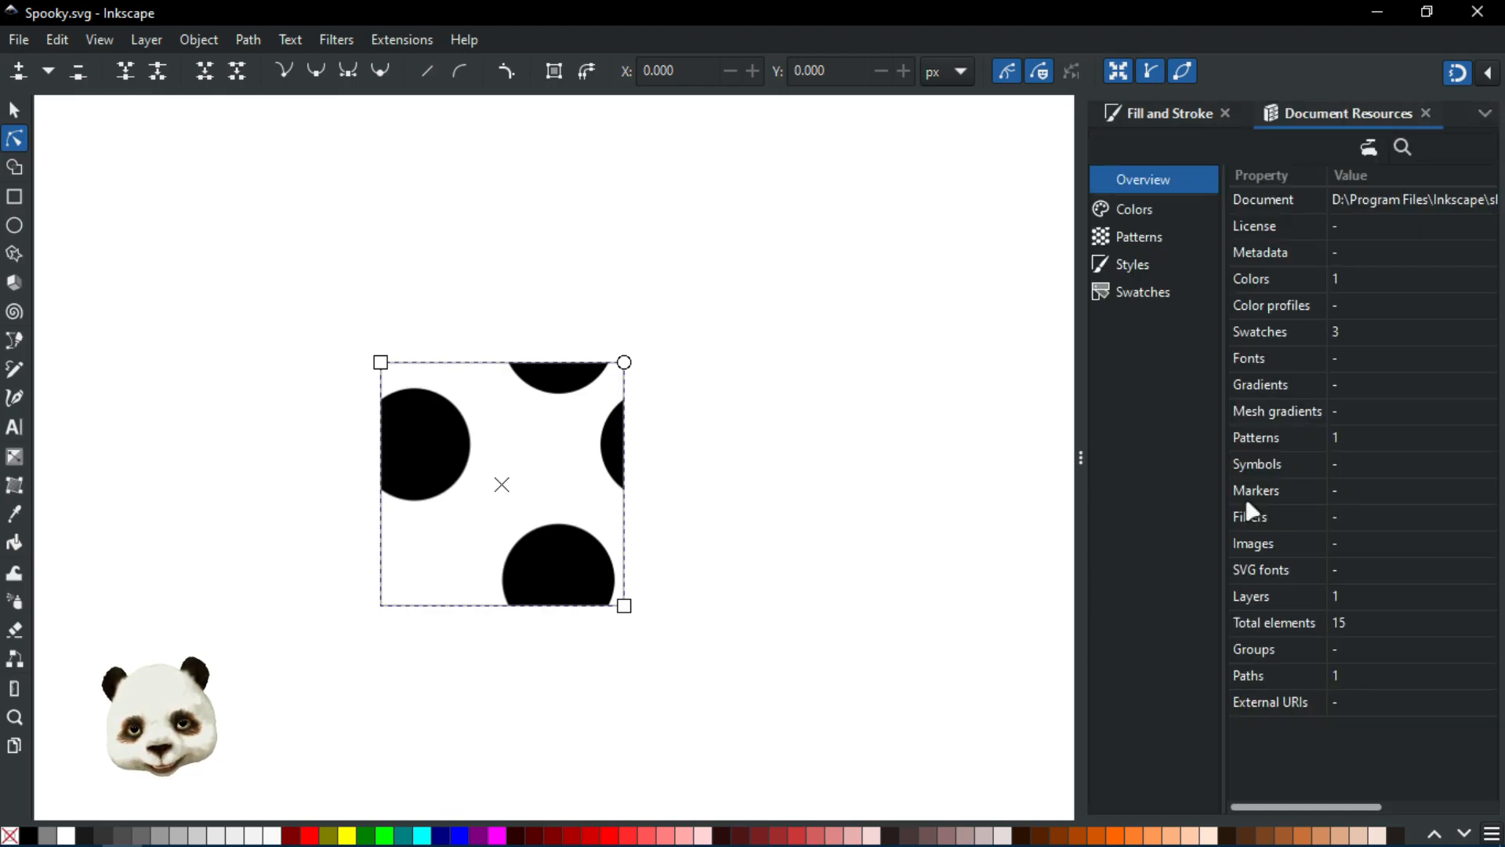
left_click(1151, 241)
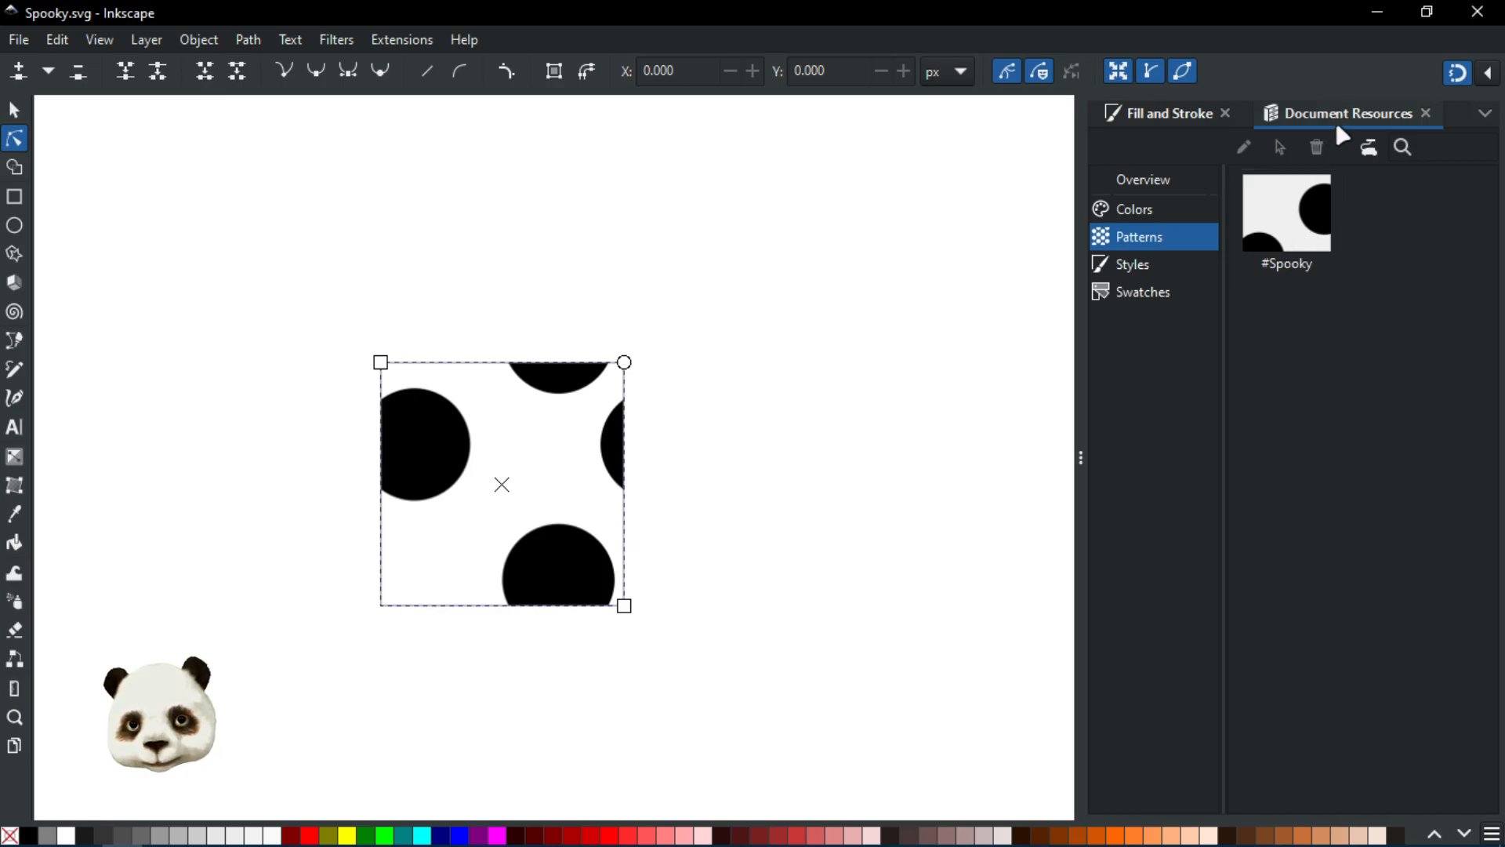
Step: Apply the Abstract 1 pattern to the tile and review it among the document's patterns
left_click(1169, 118)
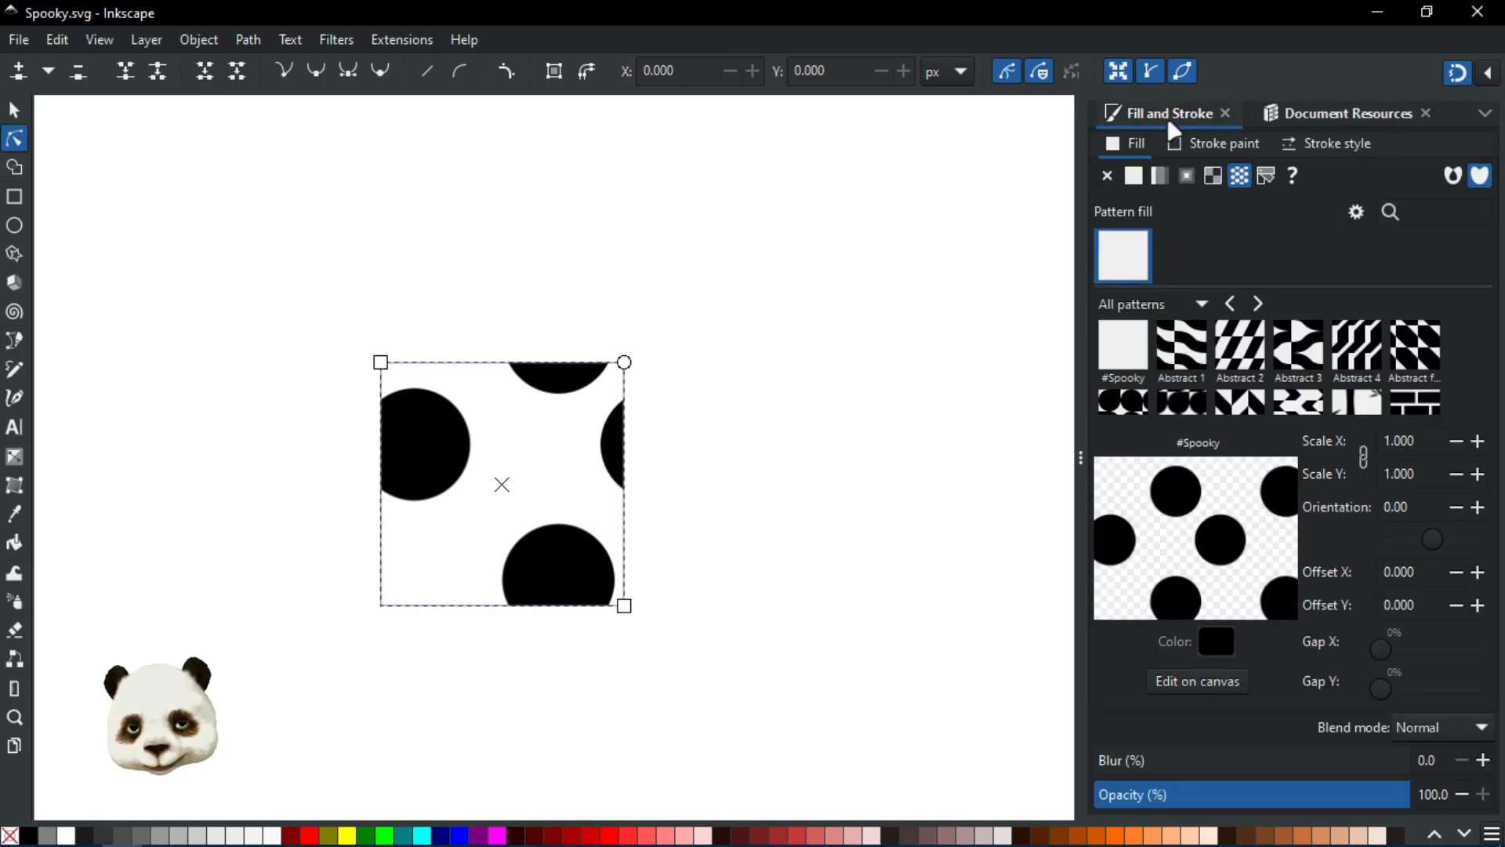
left_click(1194, 348)
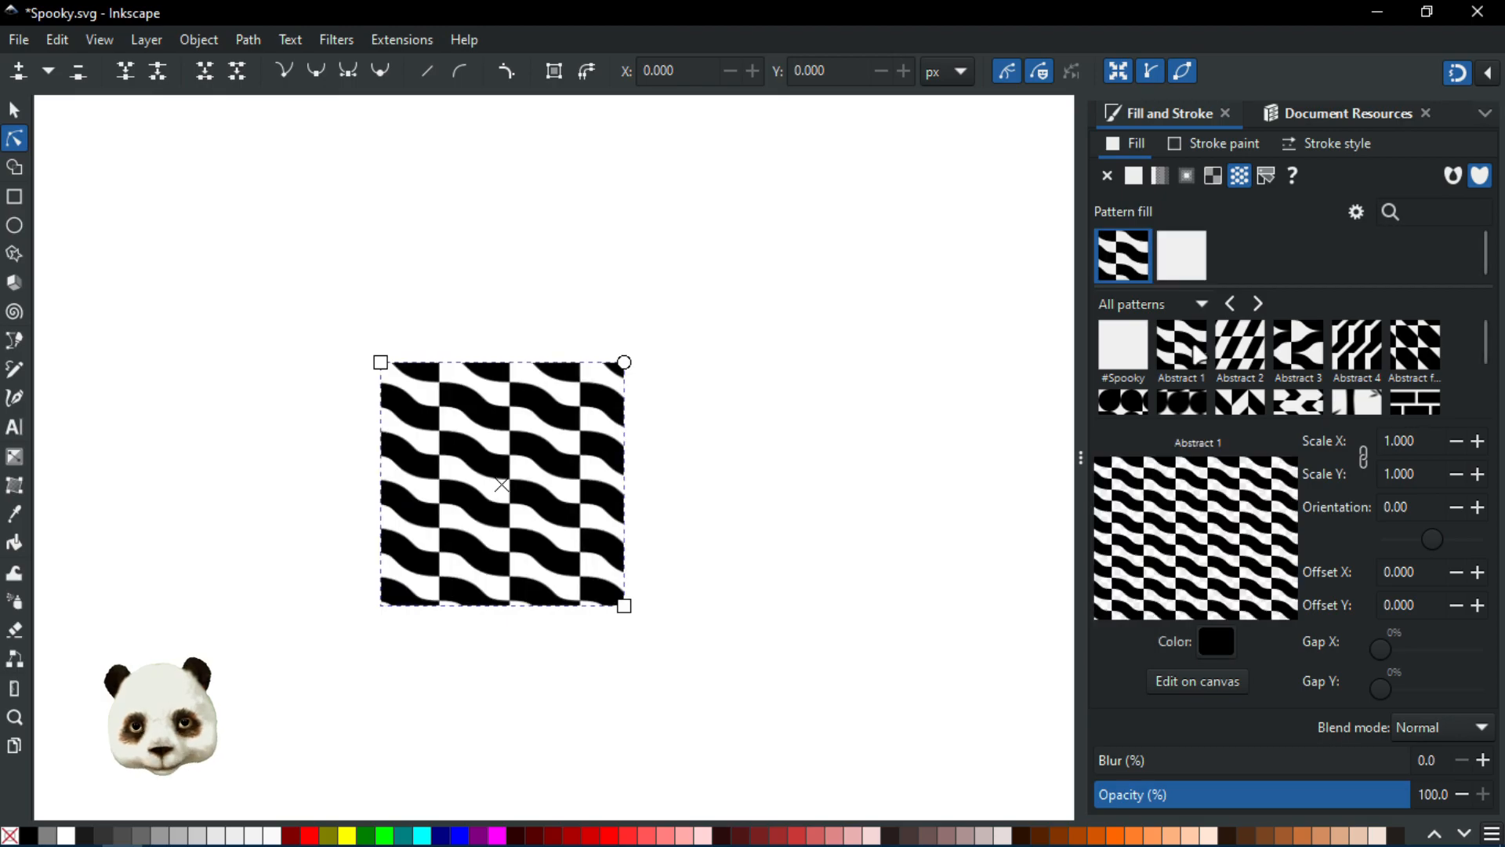
left_click(1358, 125)
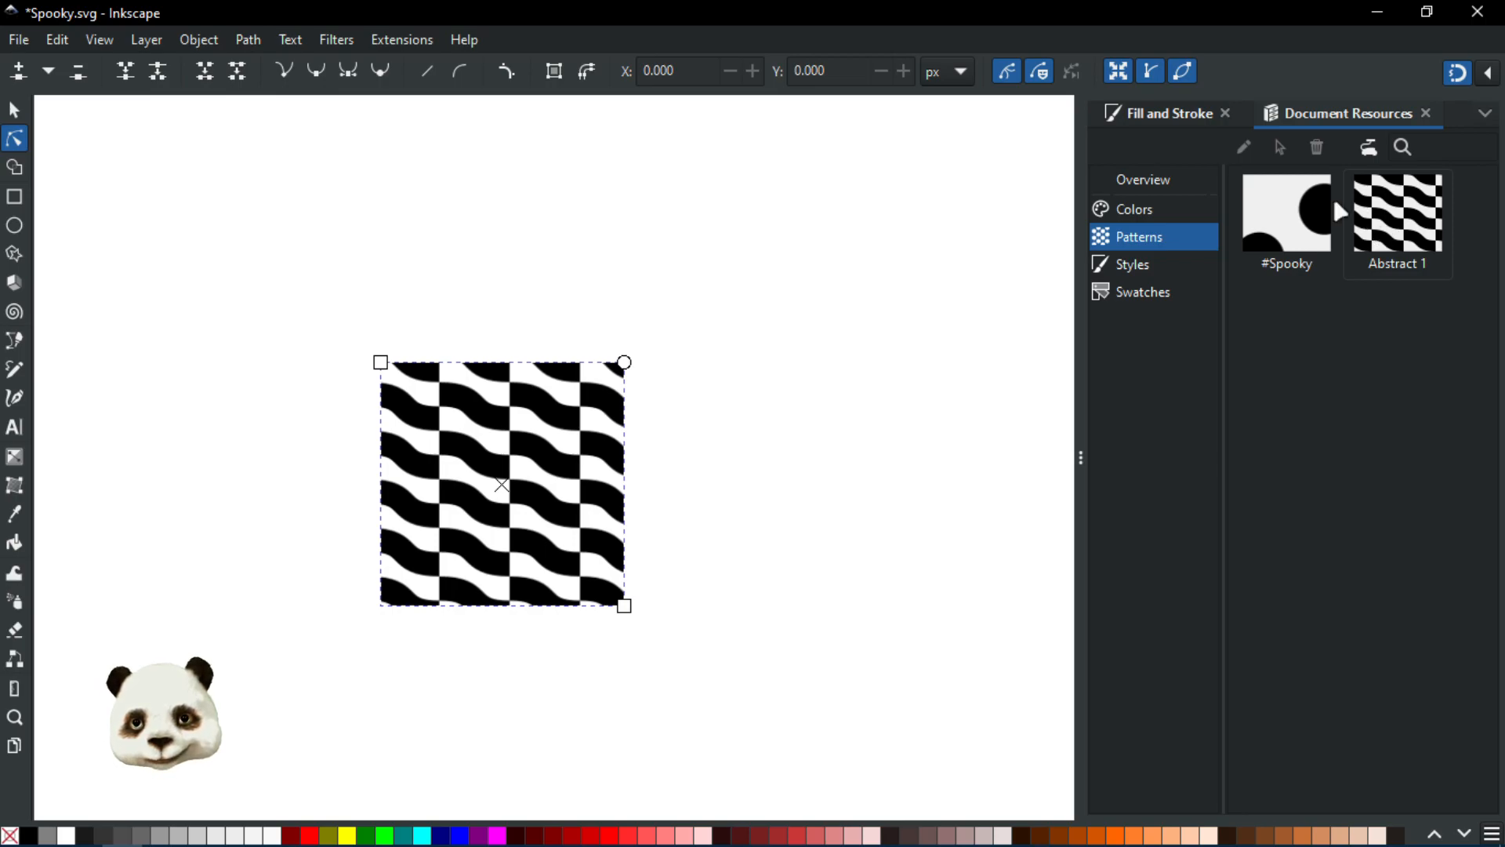
Step: Switch between the fill settings and the document's pattern resources to compare them
left_click(1170, 115)
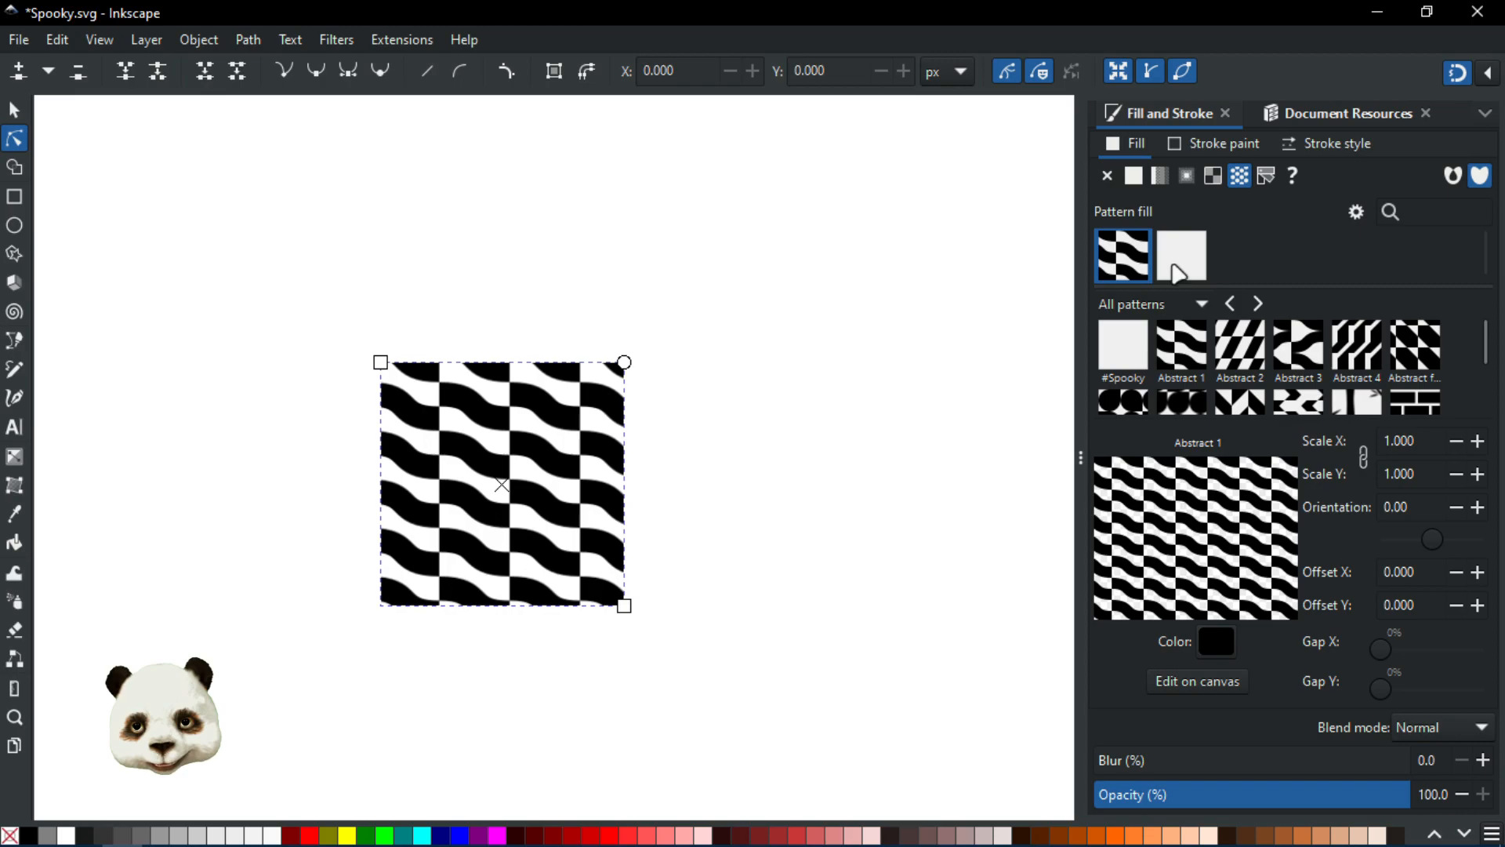
left_click(1313, 116)
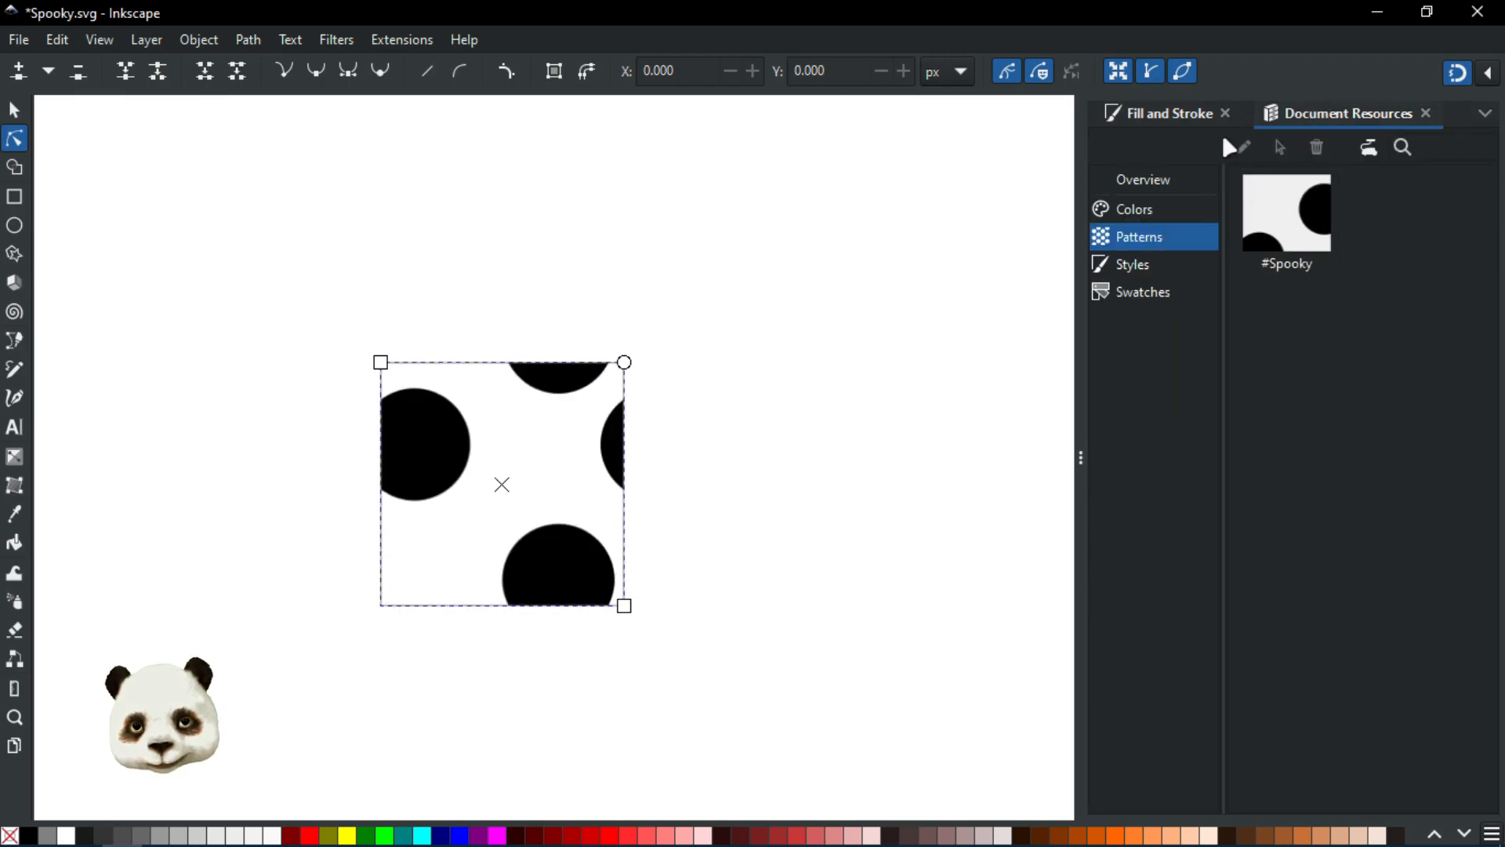
left_click(1166, 114)
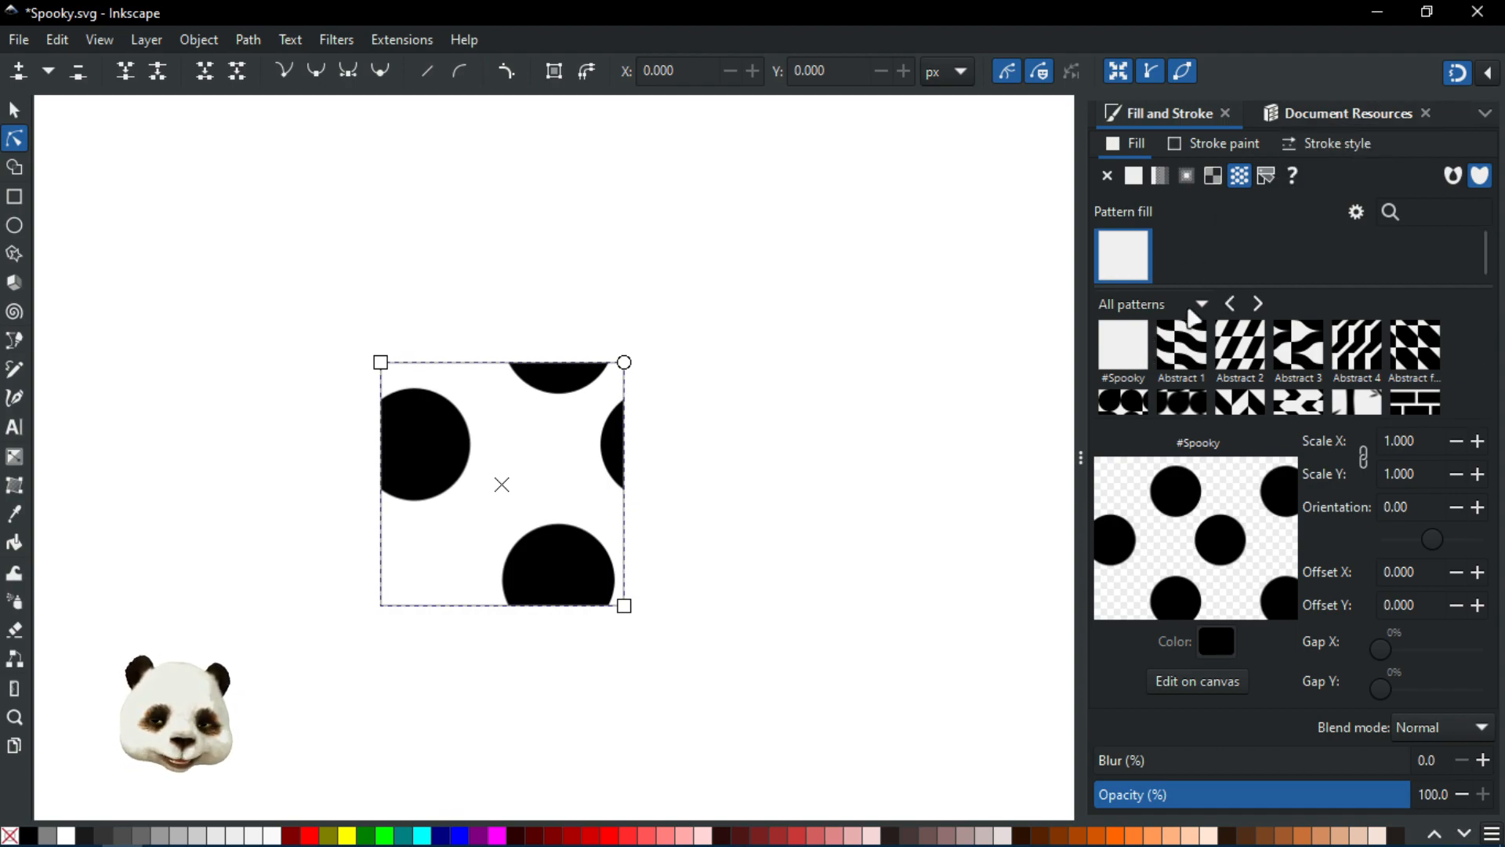
left_click(1343, 116)
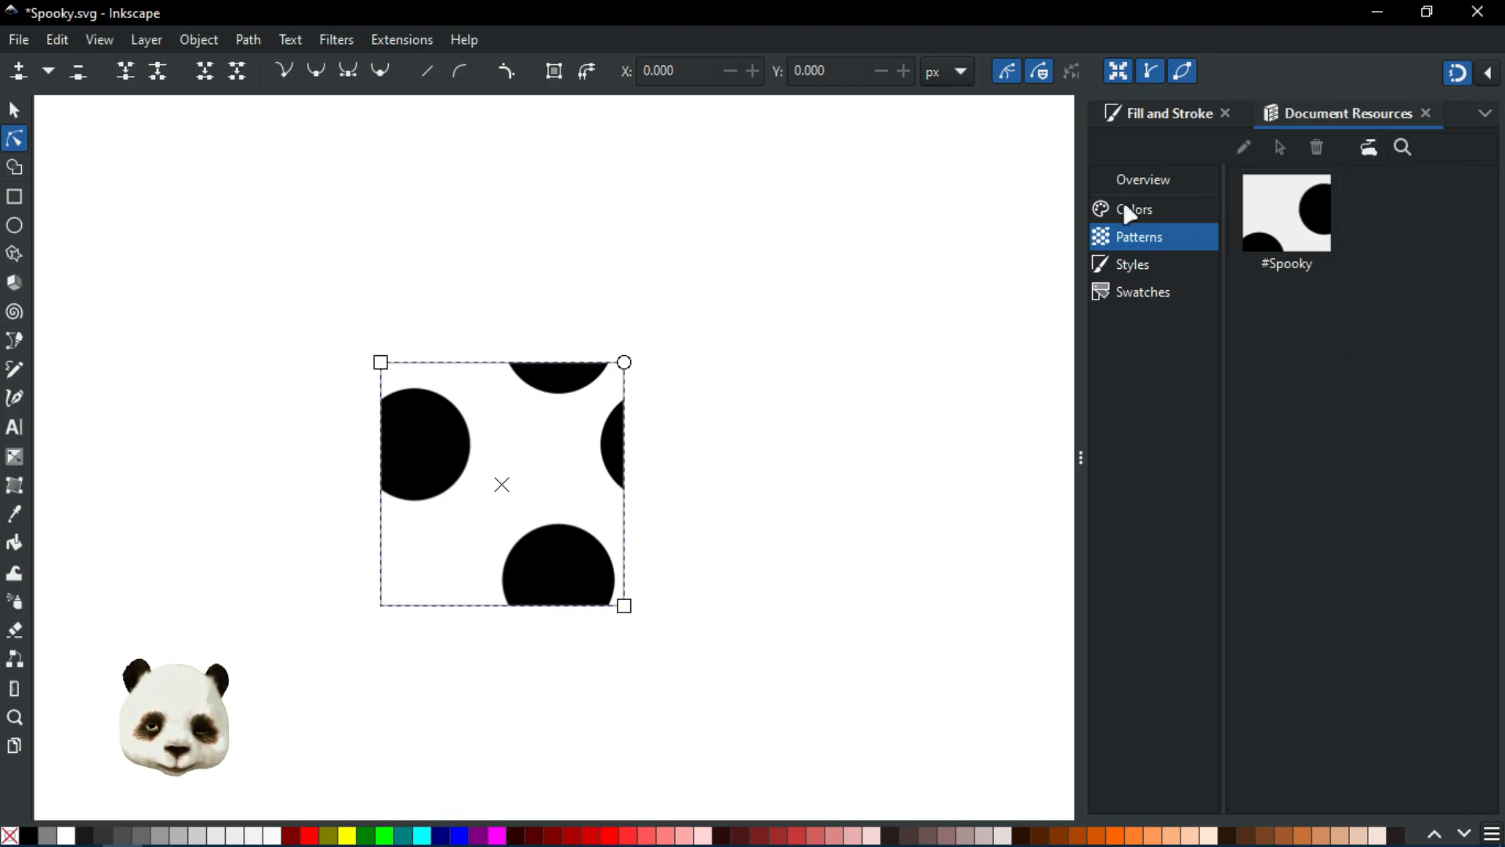
Step: Shift the pattern tile left and draw a 100 × 100 px rectangle, placing it to the tile's right
left_click(14, 111)
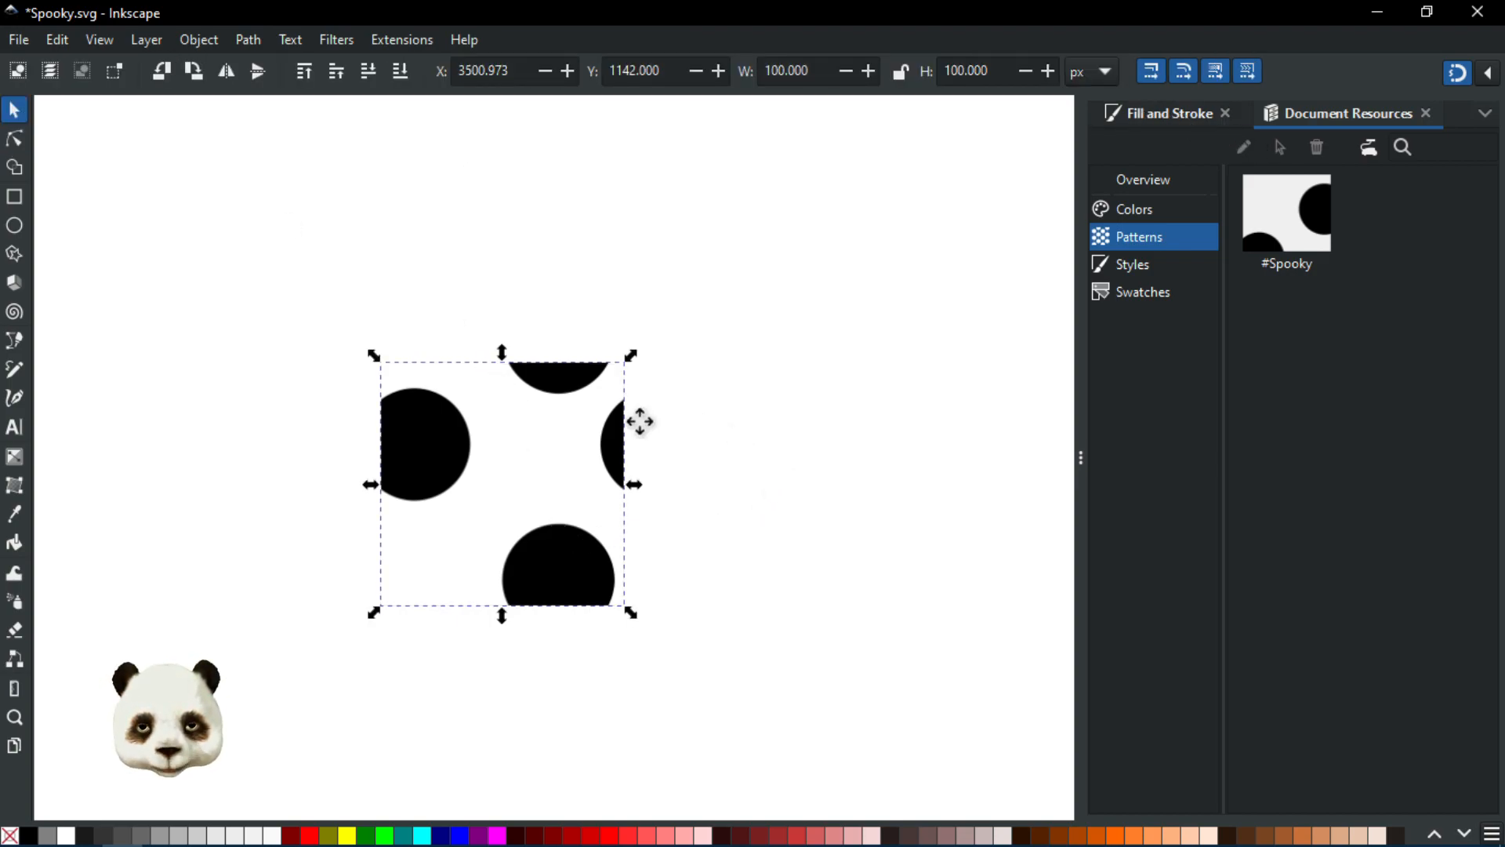
left_click_drag(641, 422, 526, 412)
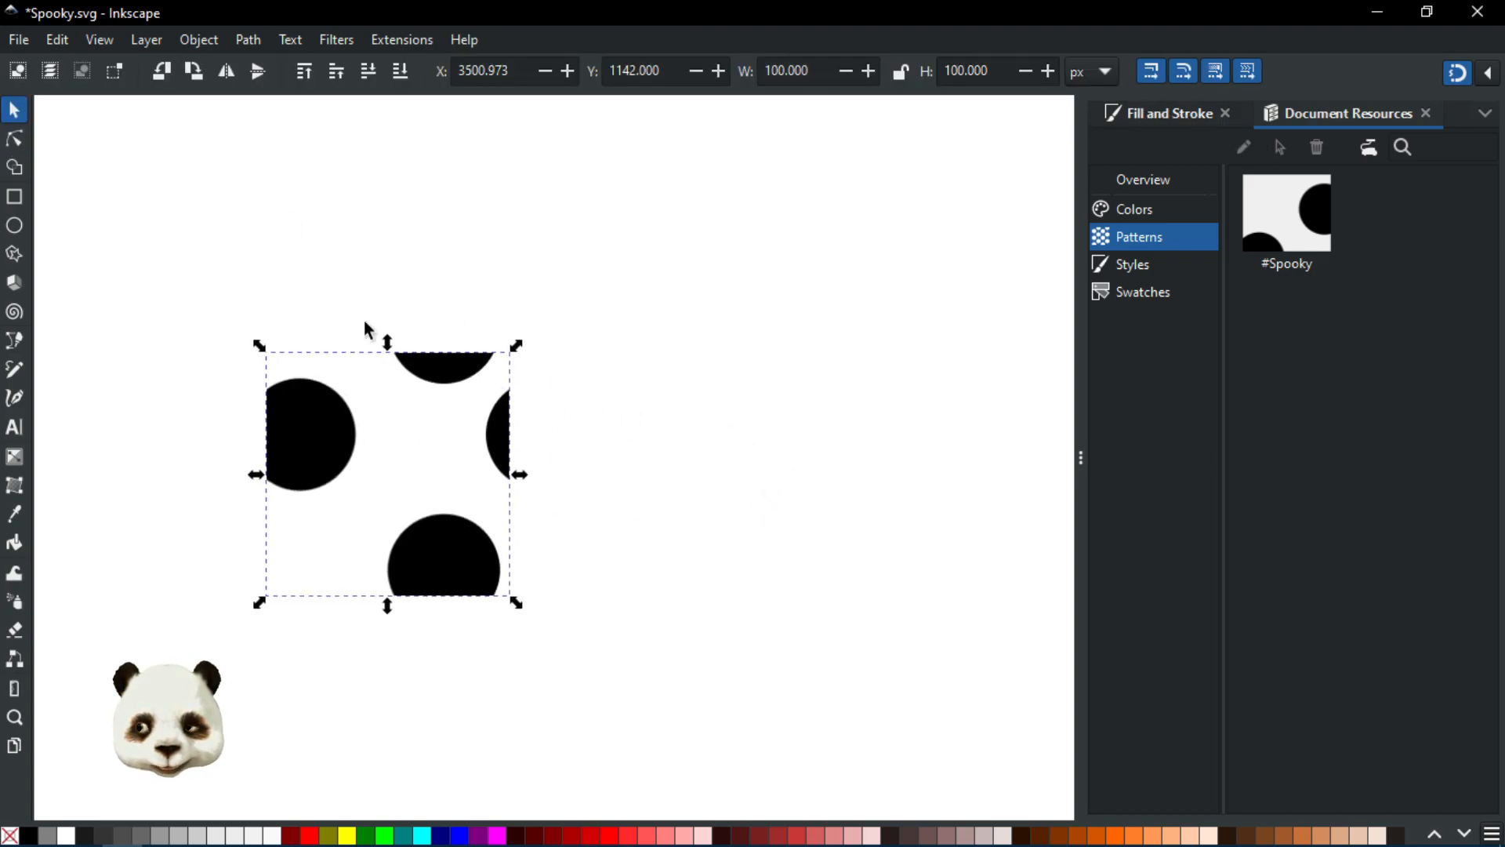
left_click(14, 196)
left_click_drag(266, 352, 400, 462)
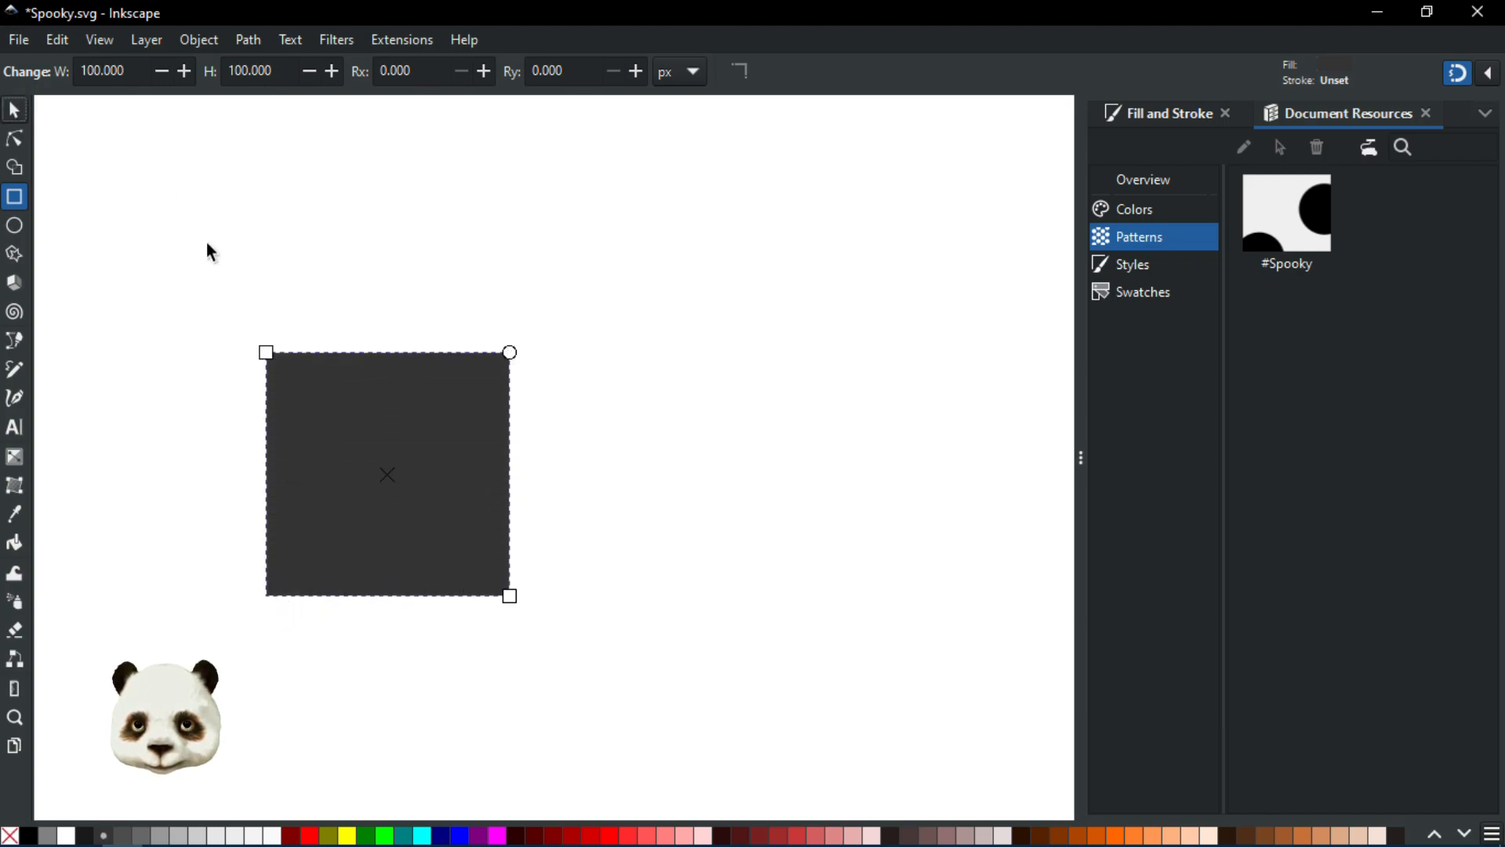
key("s")
left_click_drag(363, 528, 654, 521)
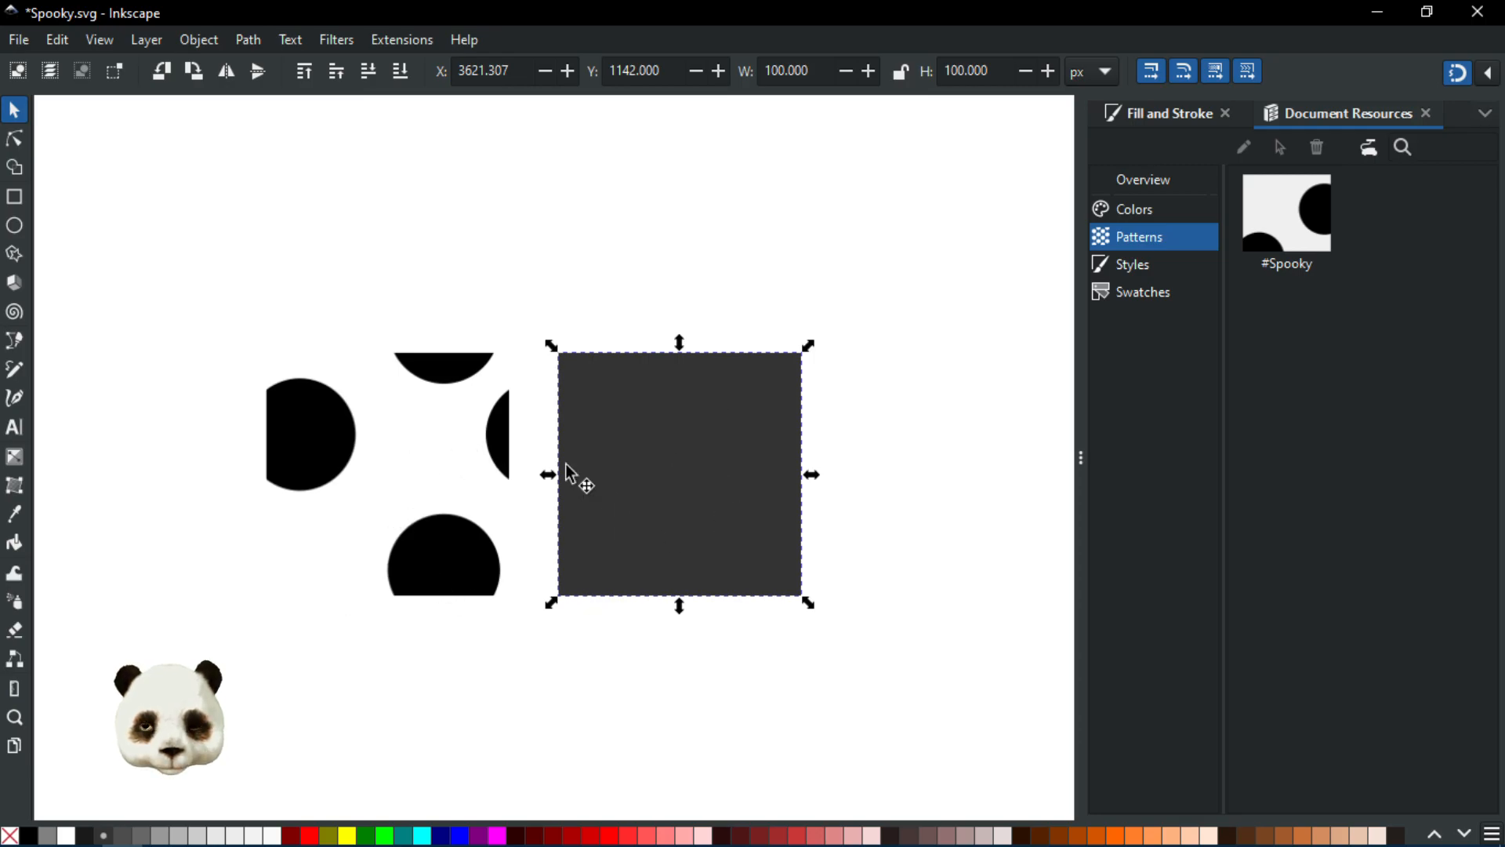
Step: Fill the new rectangle with the Spooky pattern, trying a mesh gradient first
left_click(1155, 113)
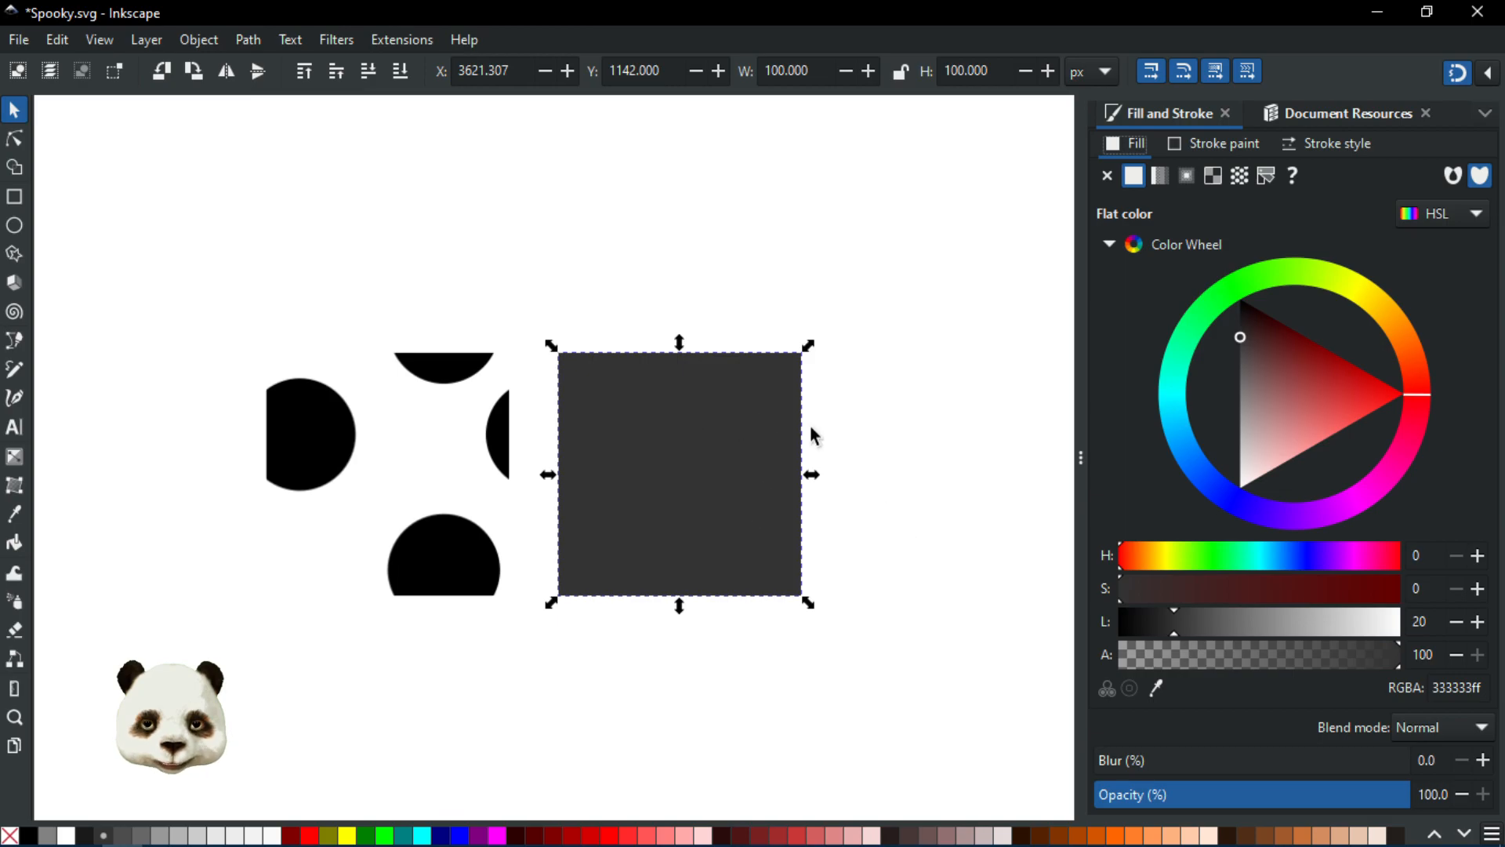
left_click(1216, 176)
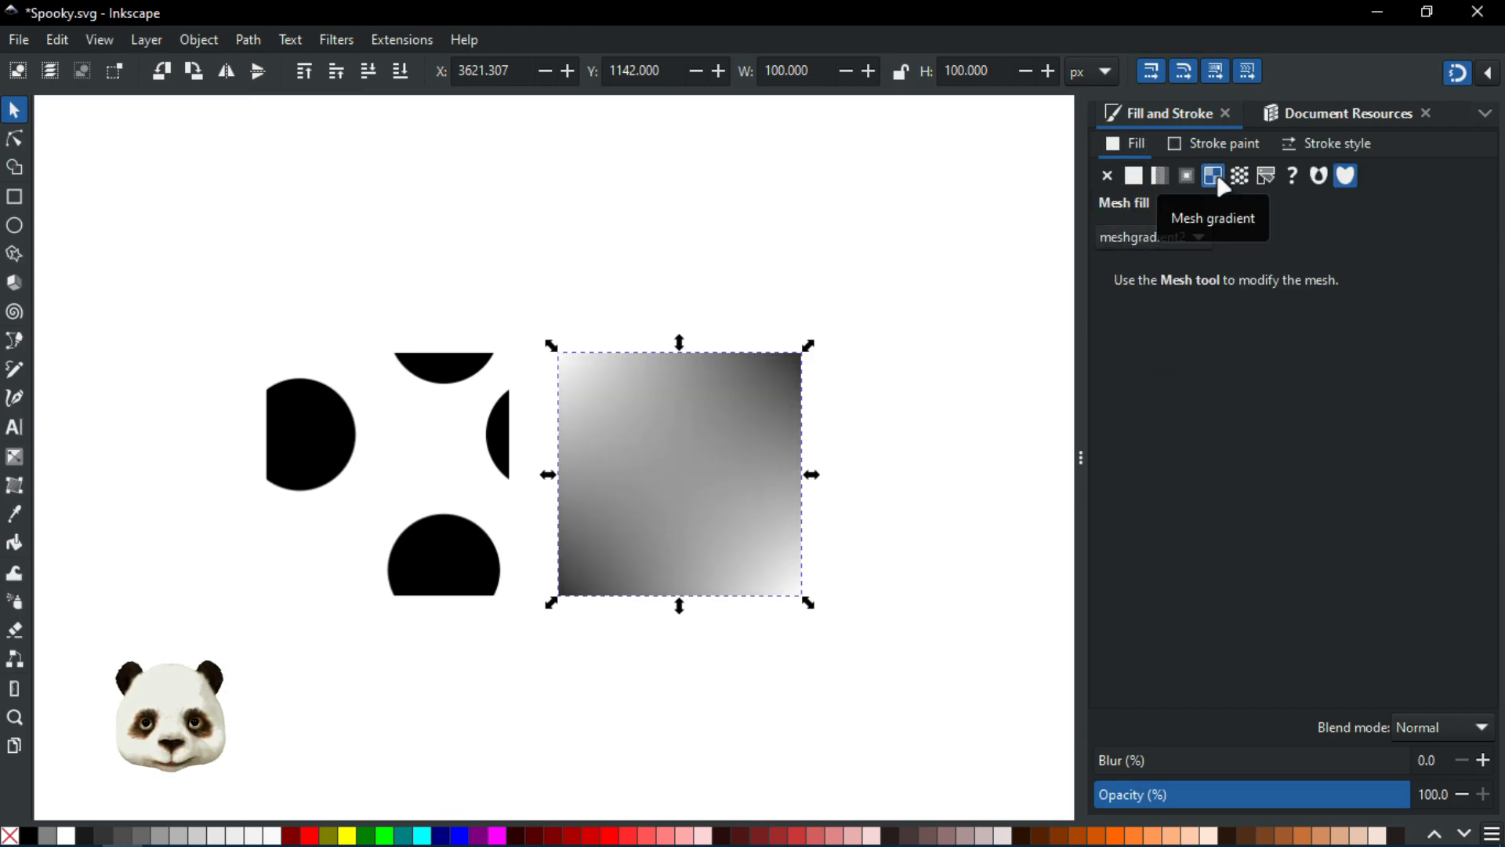
left_click(1231, 177)
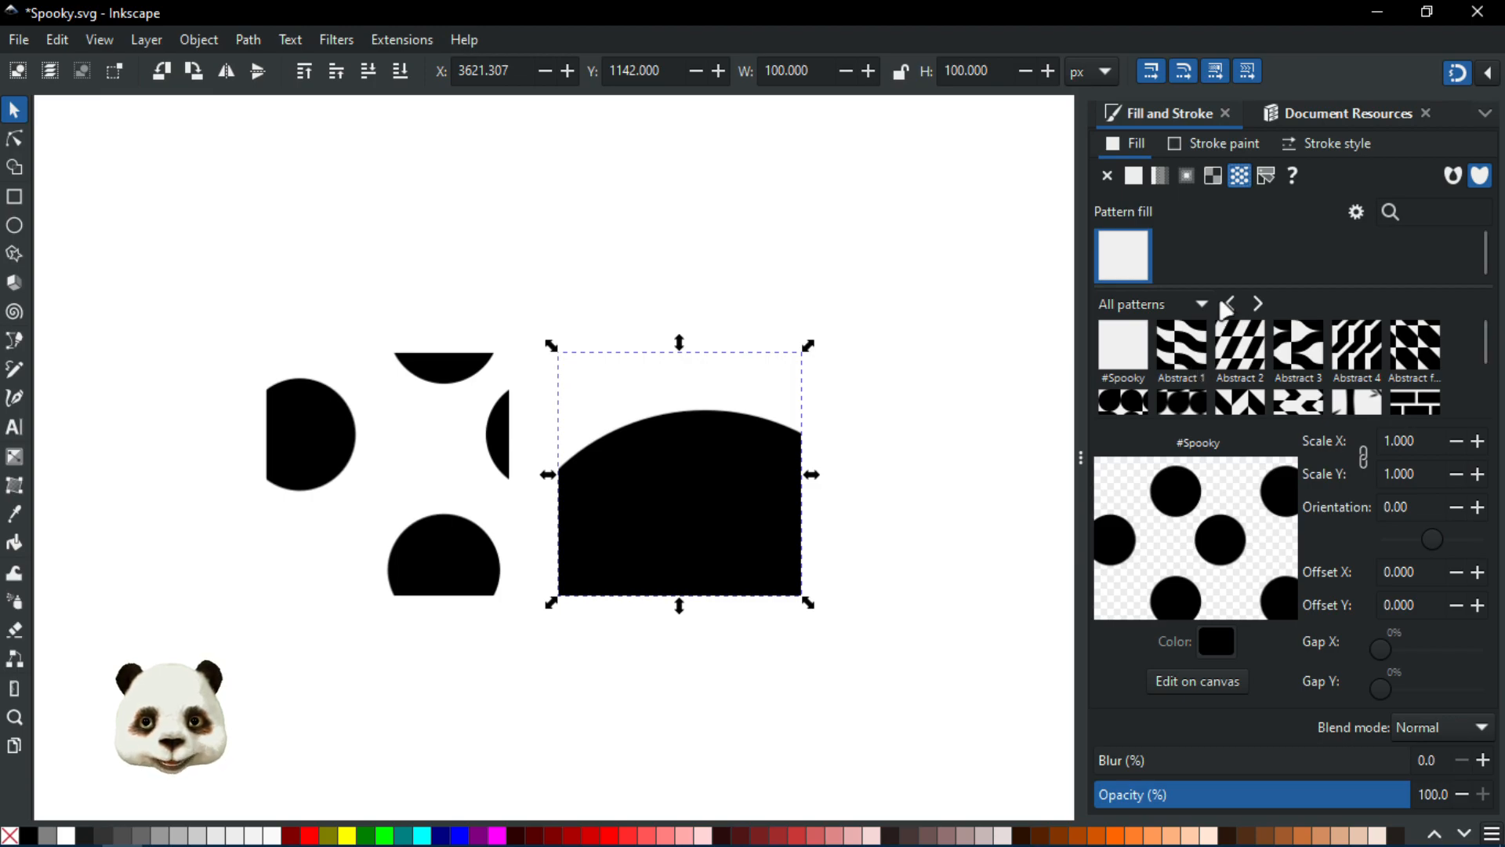
Step: Fill the rectangle with the Checkerboard pattern, after trying Camouflage, and set the pattern colour to red
left_click(1184, 307)
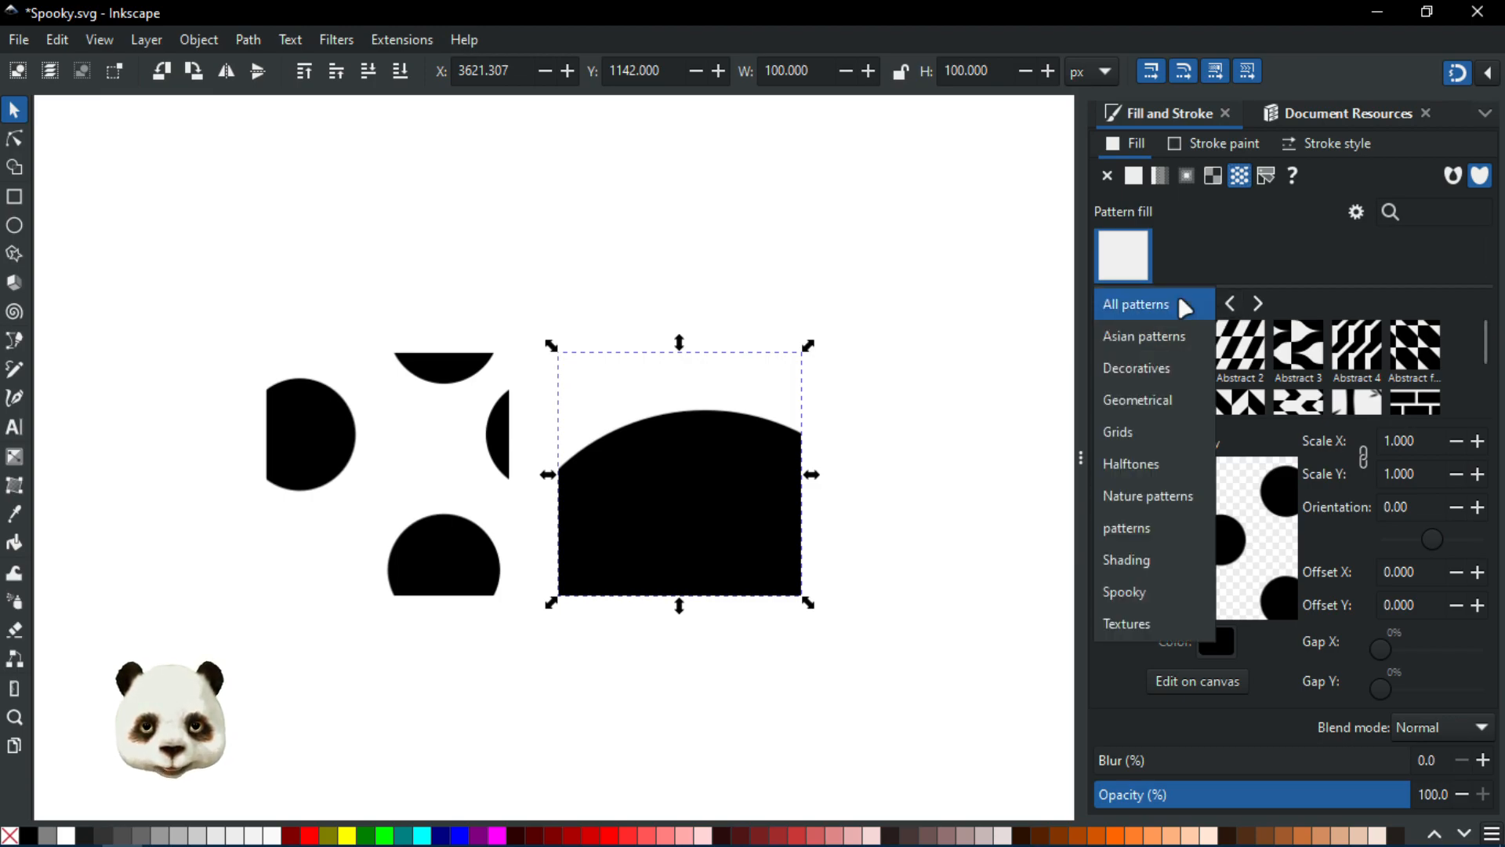
left_click(1181, 302)
scroll(1268, 351, "down", 1)
left_click(1132, 352)
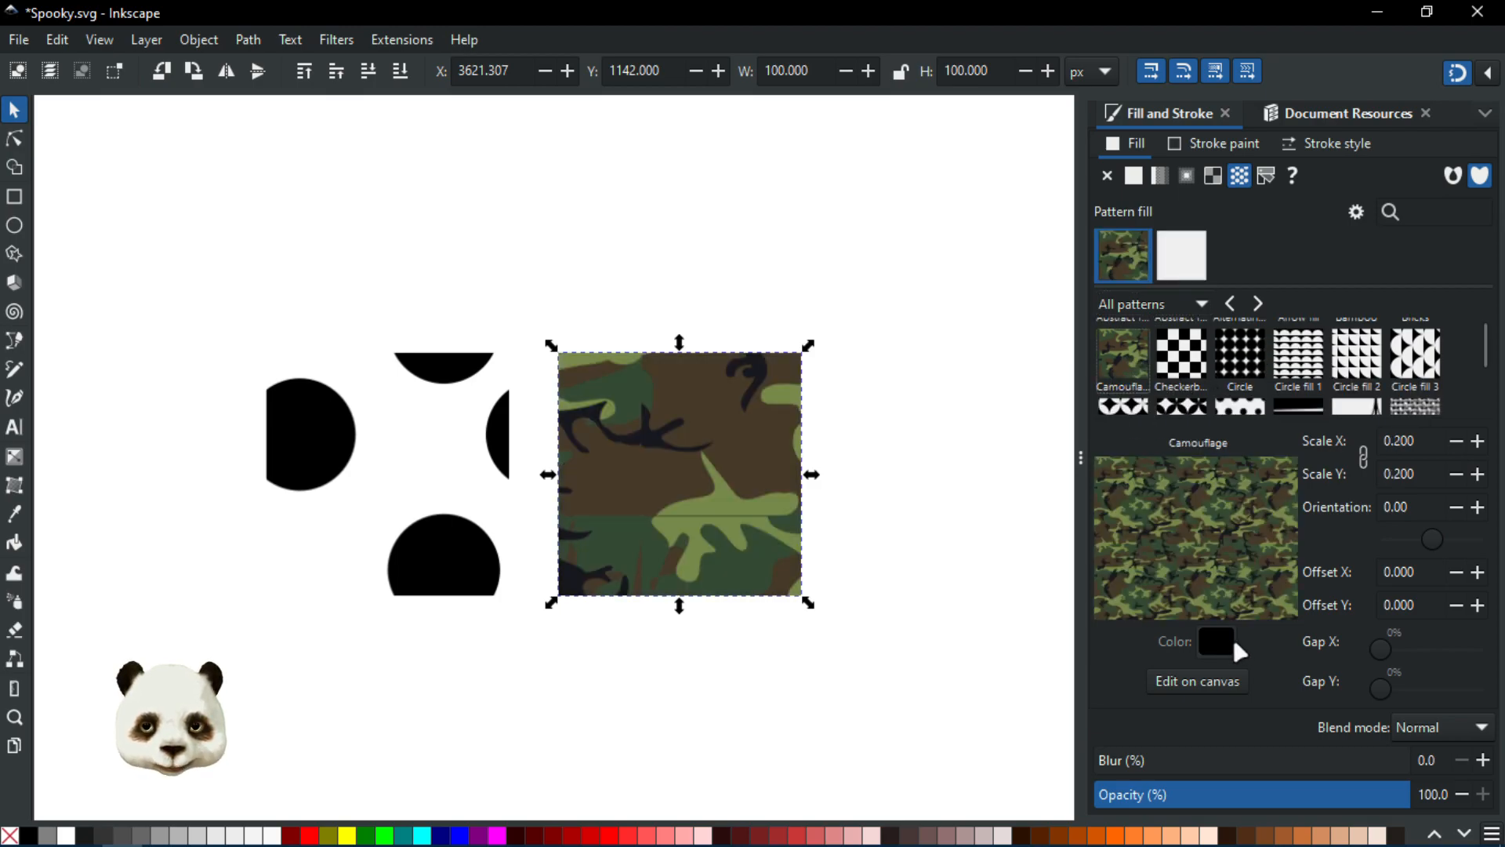
left_click(1199, 359)
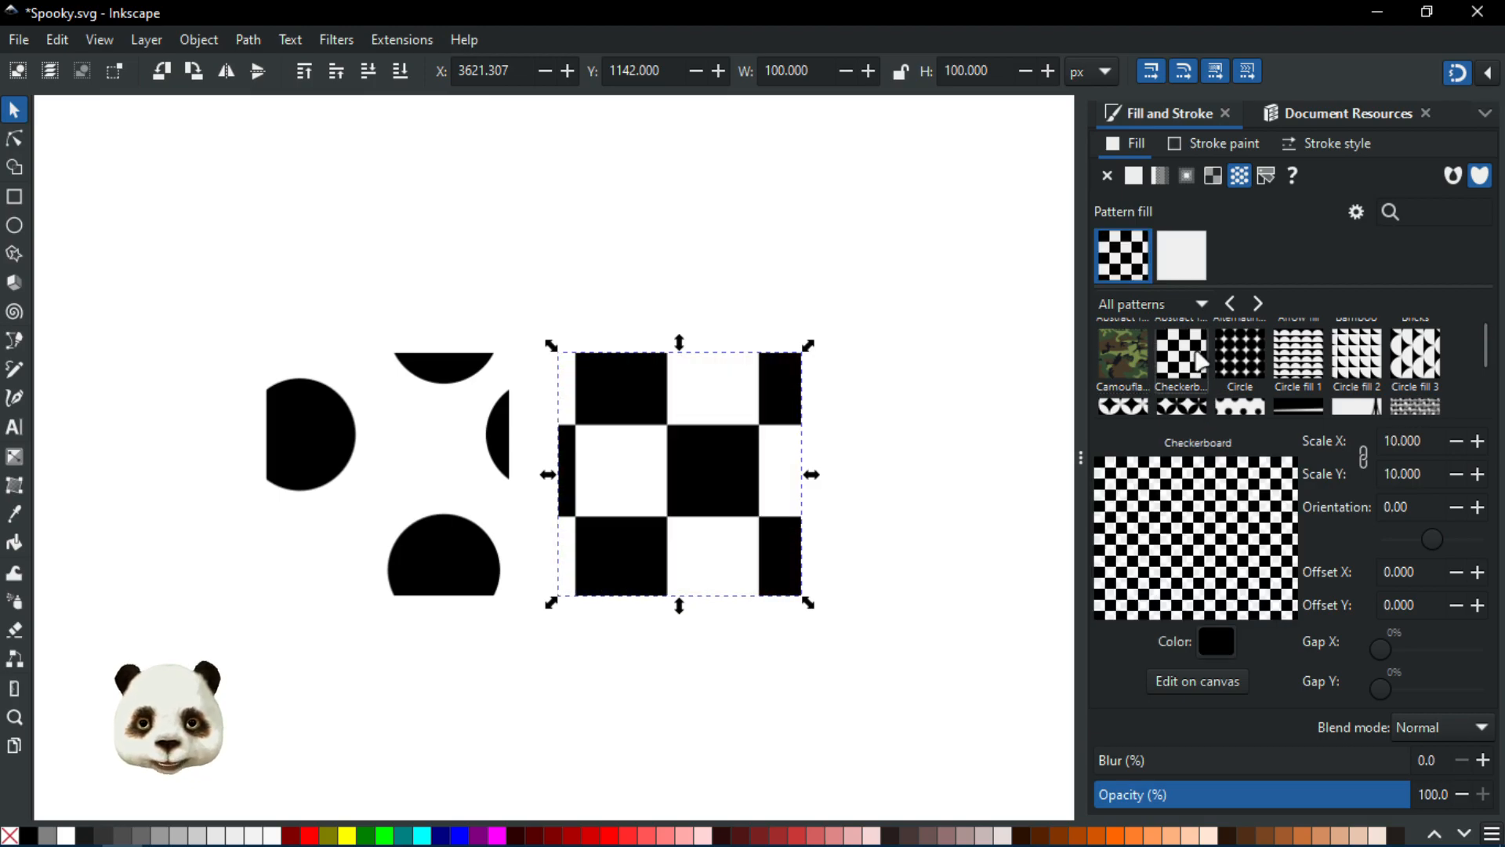
left_click(1219, 641)
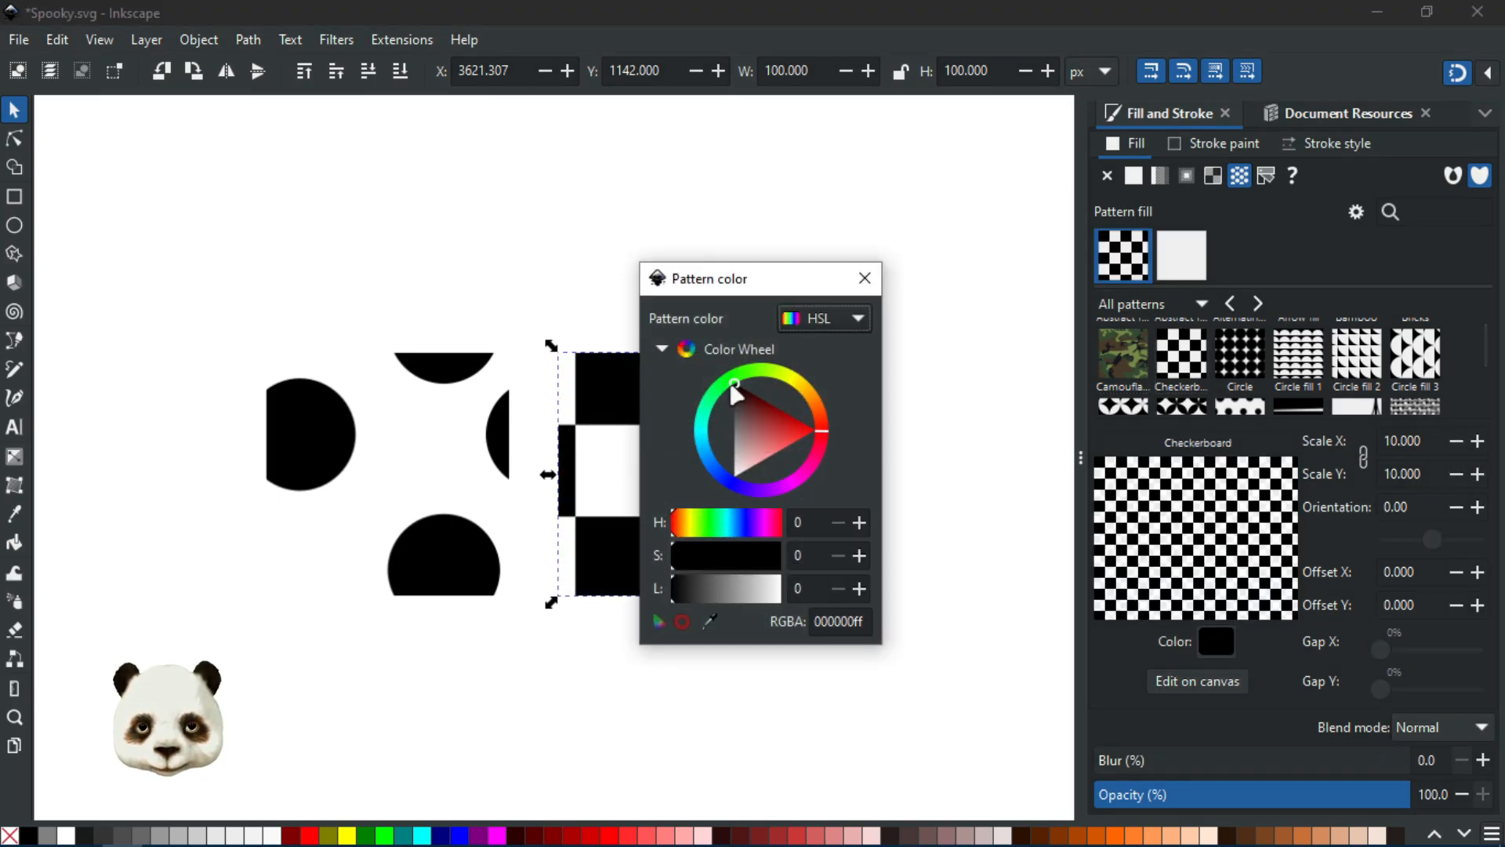
left_click(788, 431)
left_click(865, 279)
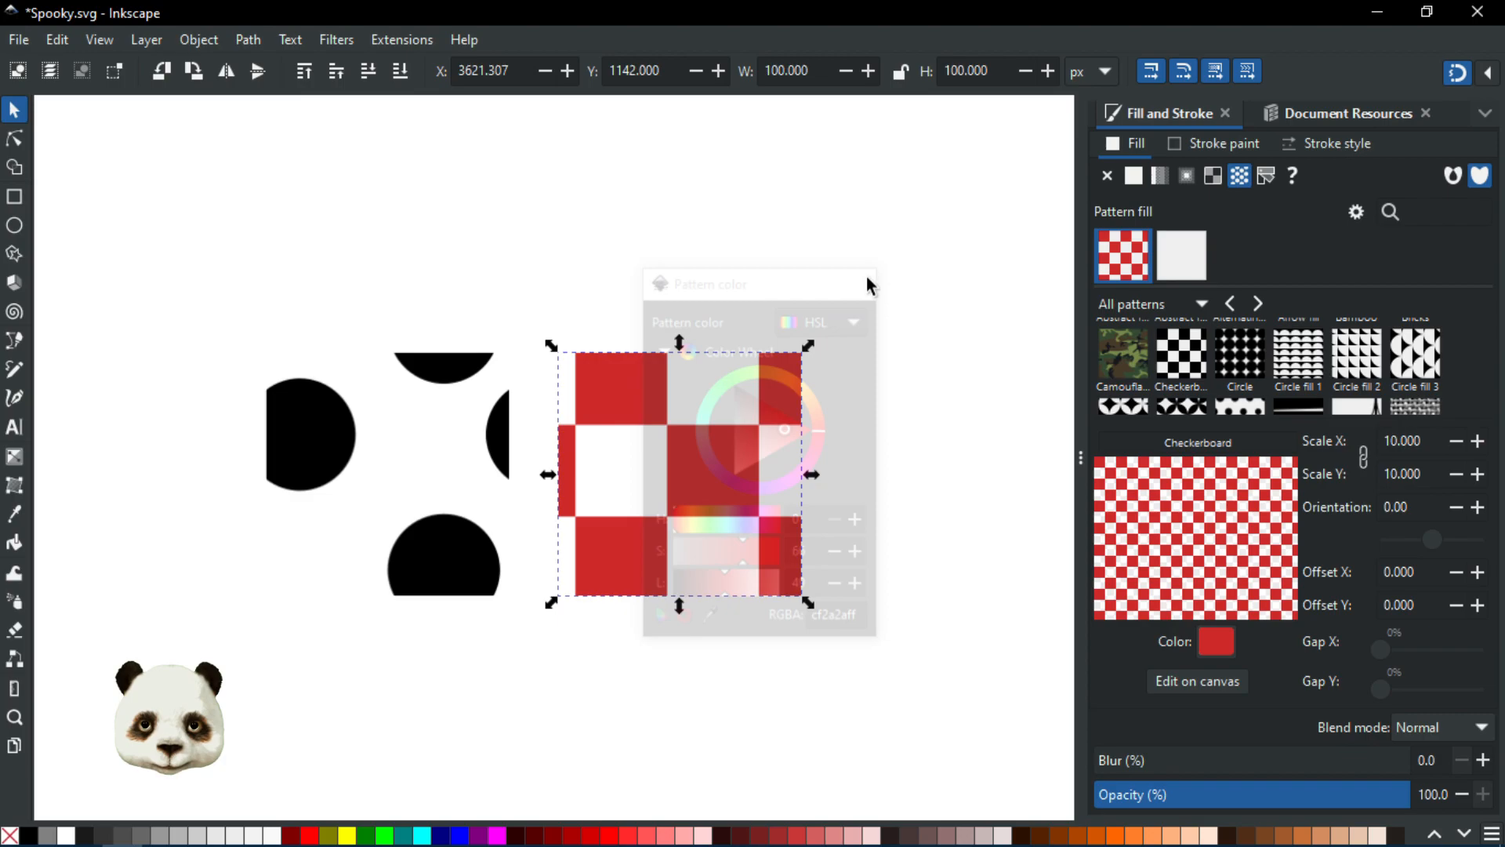
Step: Cycle the rectangle's fill through the Abstract patterns, ending back on the Spooky pattern
left_click(1194, 260)
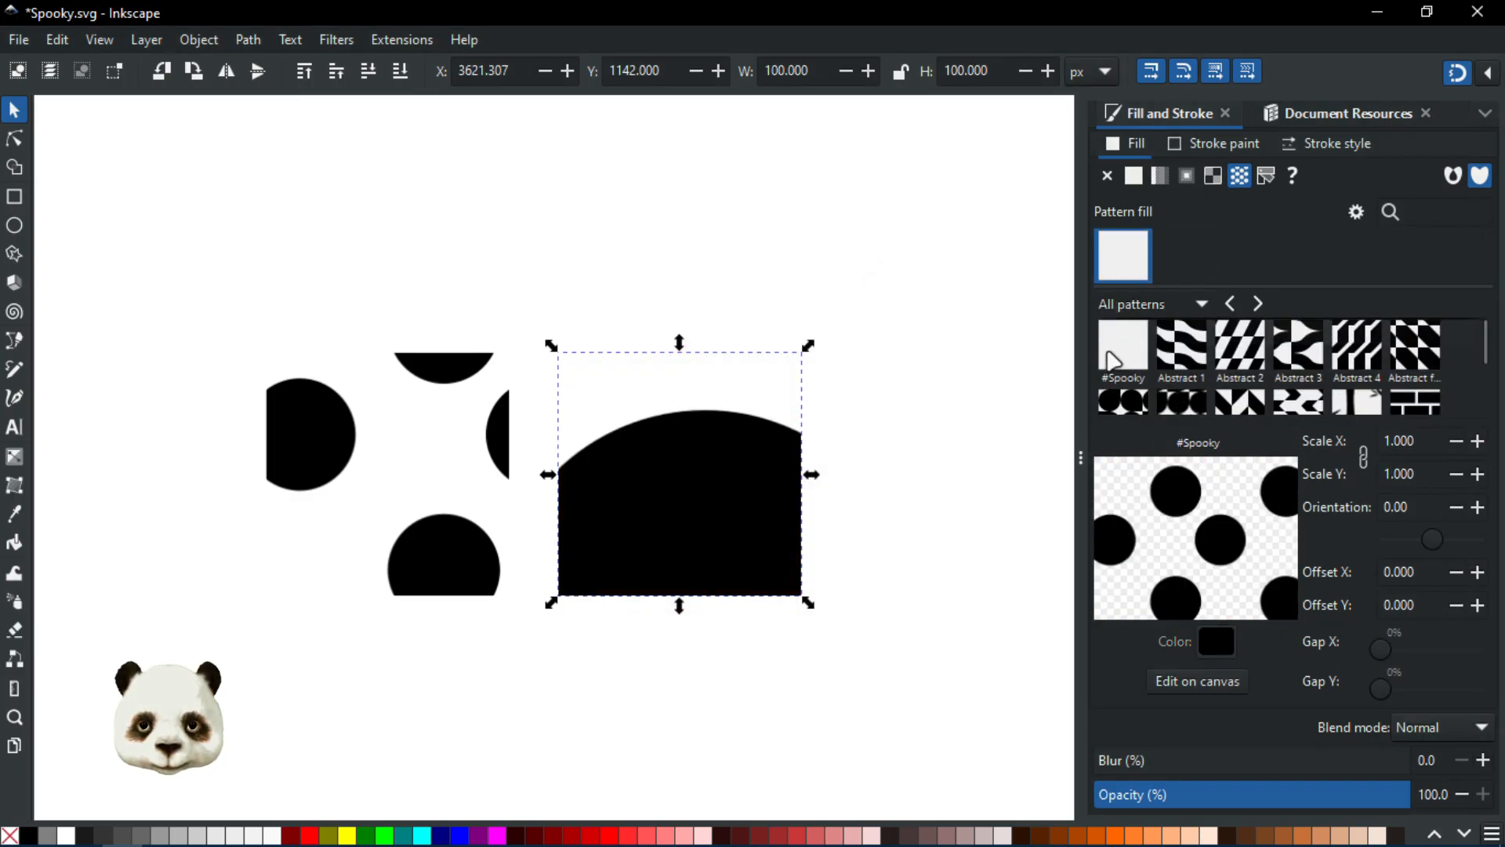
left_click(1114, 357)
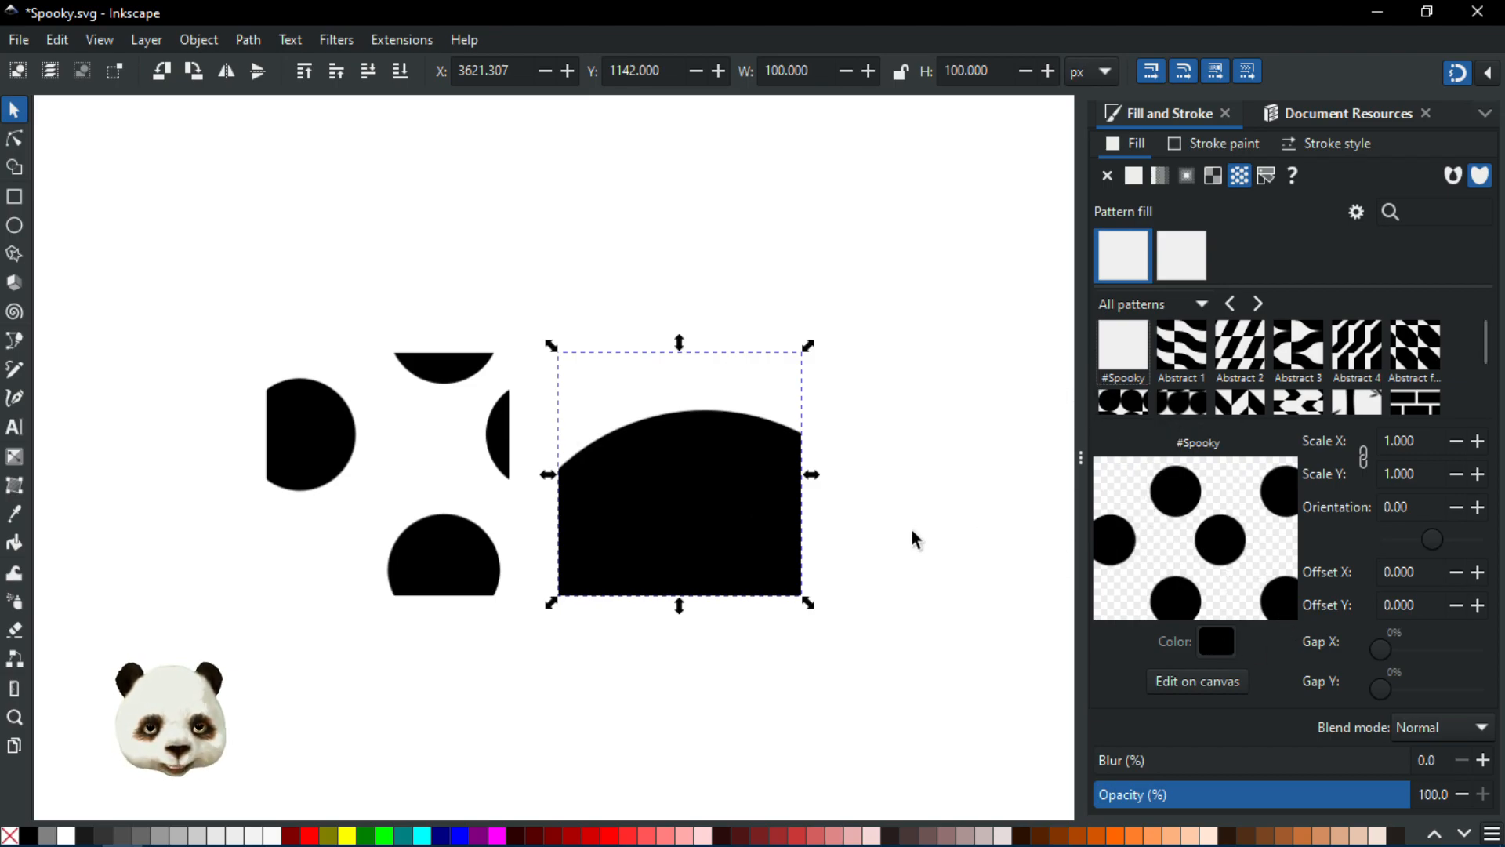
left_click(436, 538)
left_click(733, 524)
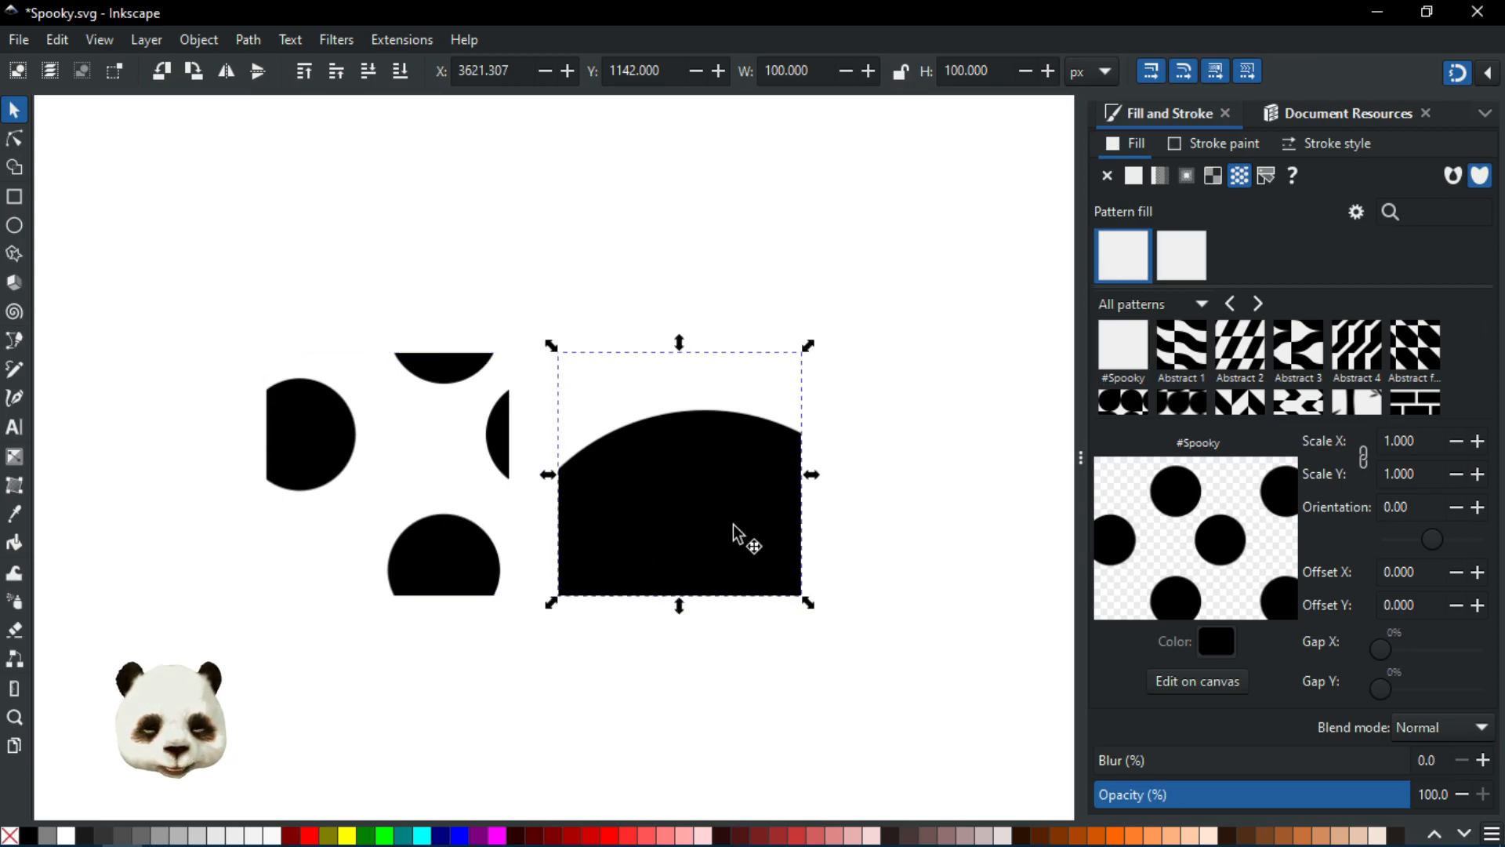
left_click_drag(902, 515, 843, 517)
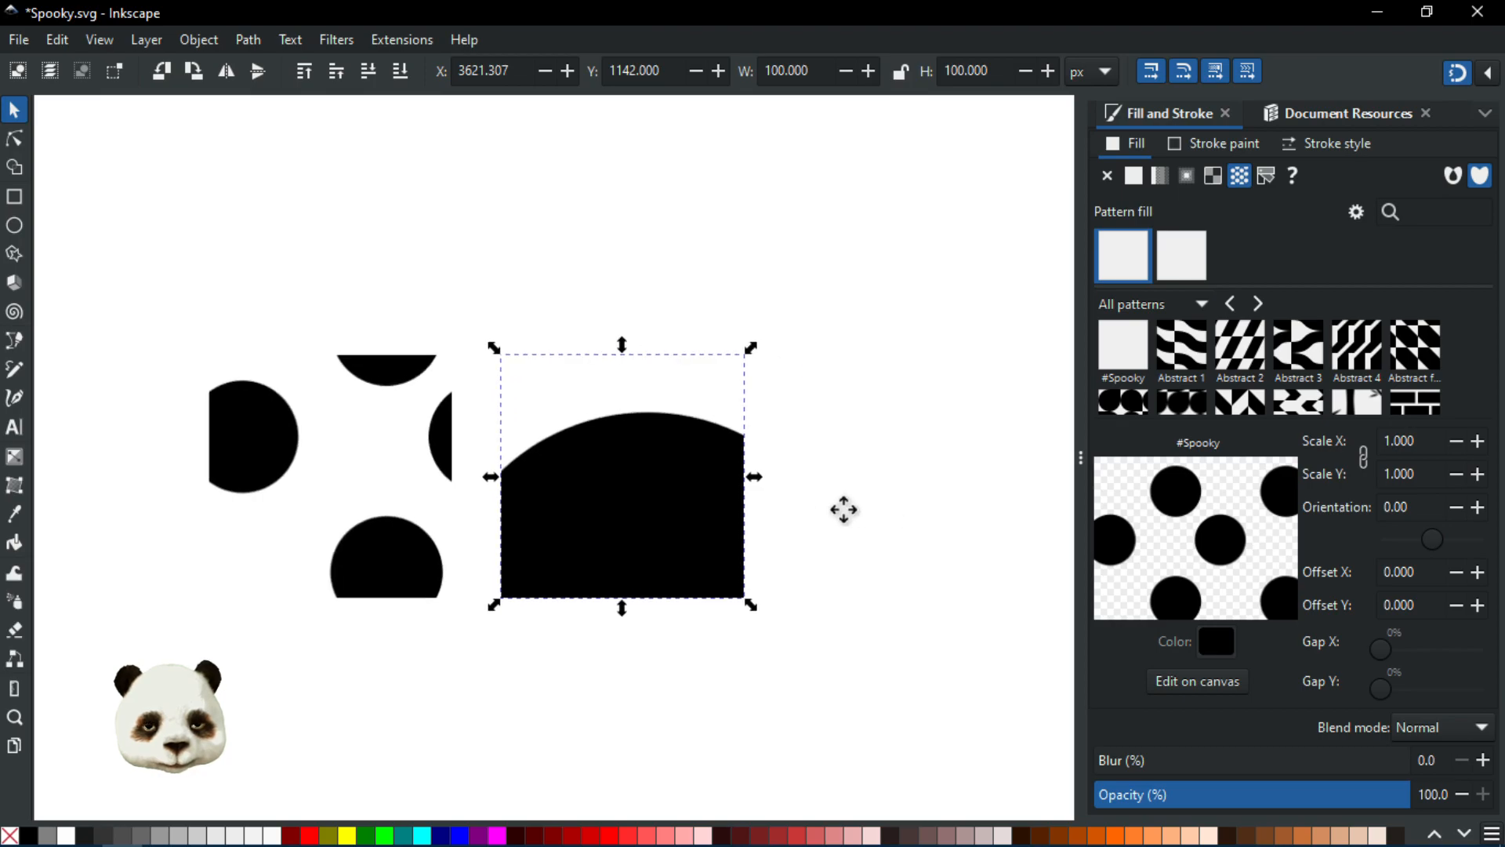
left_click(1166, 347)
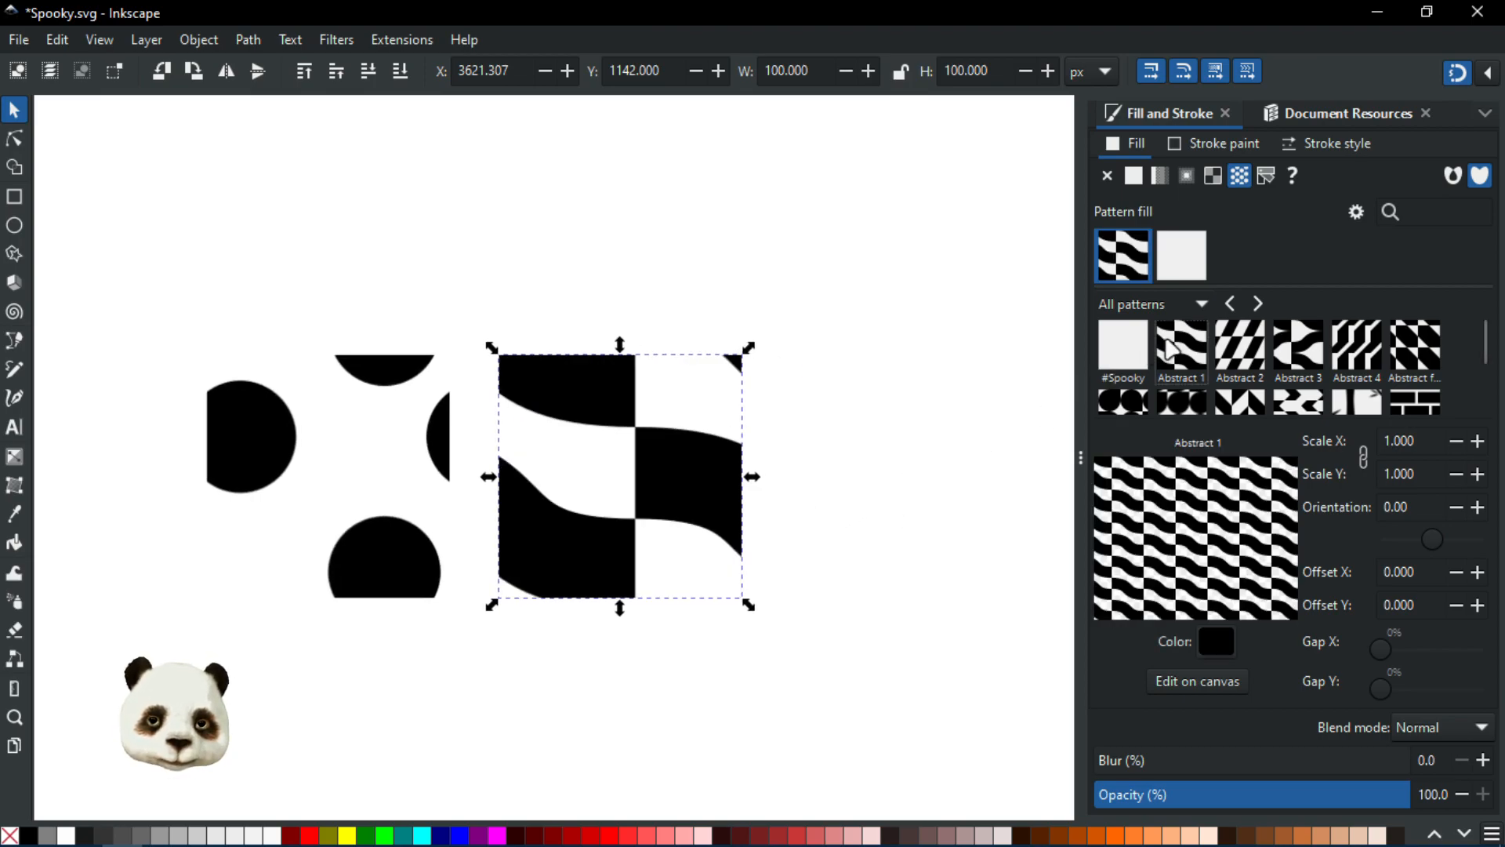
left_click(1134, 352)
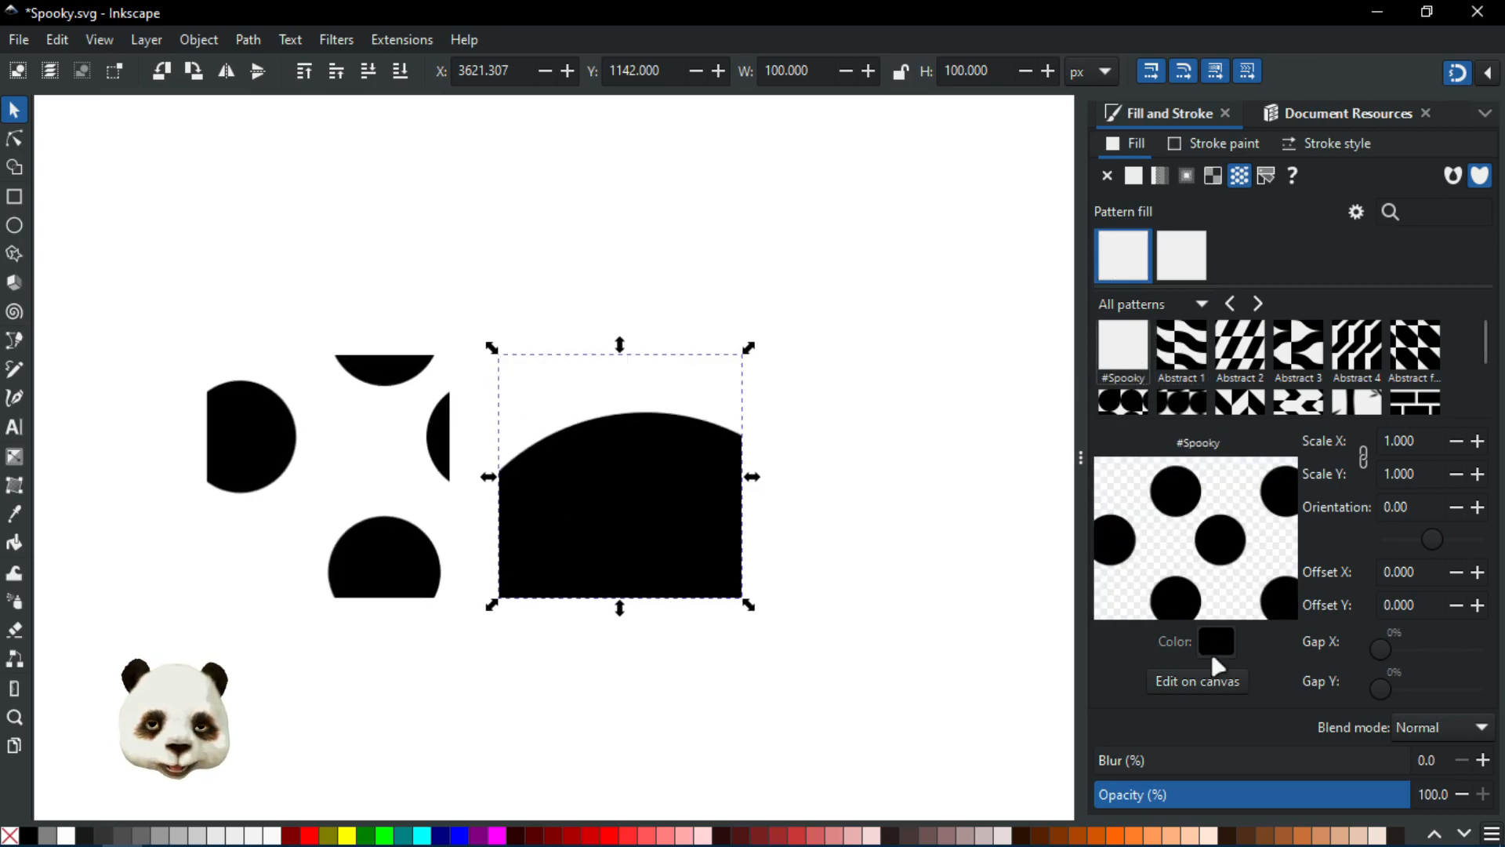
left_click(1238, 349)
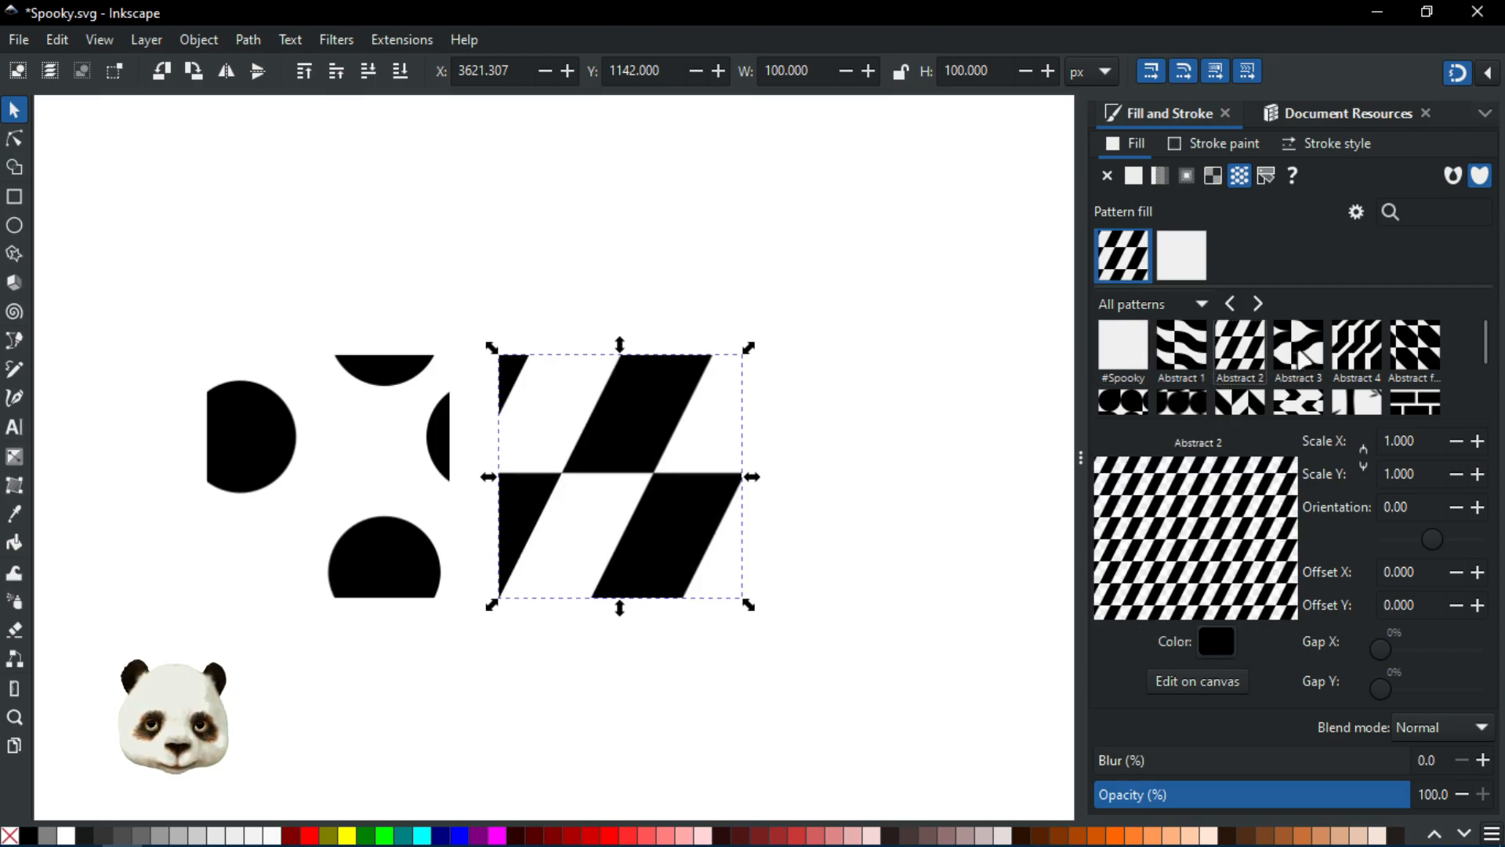
left_click(1304, 362)
left_click(1137, 352)
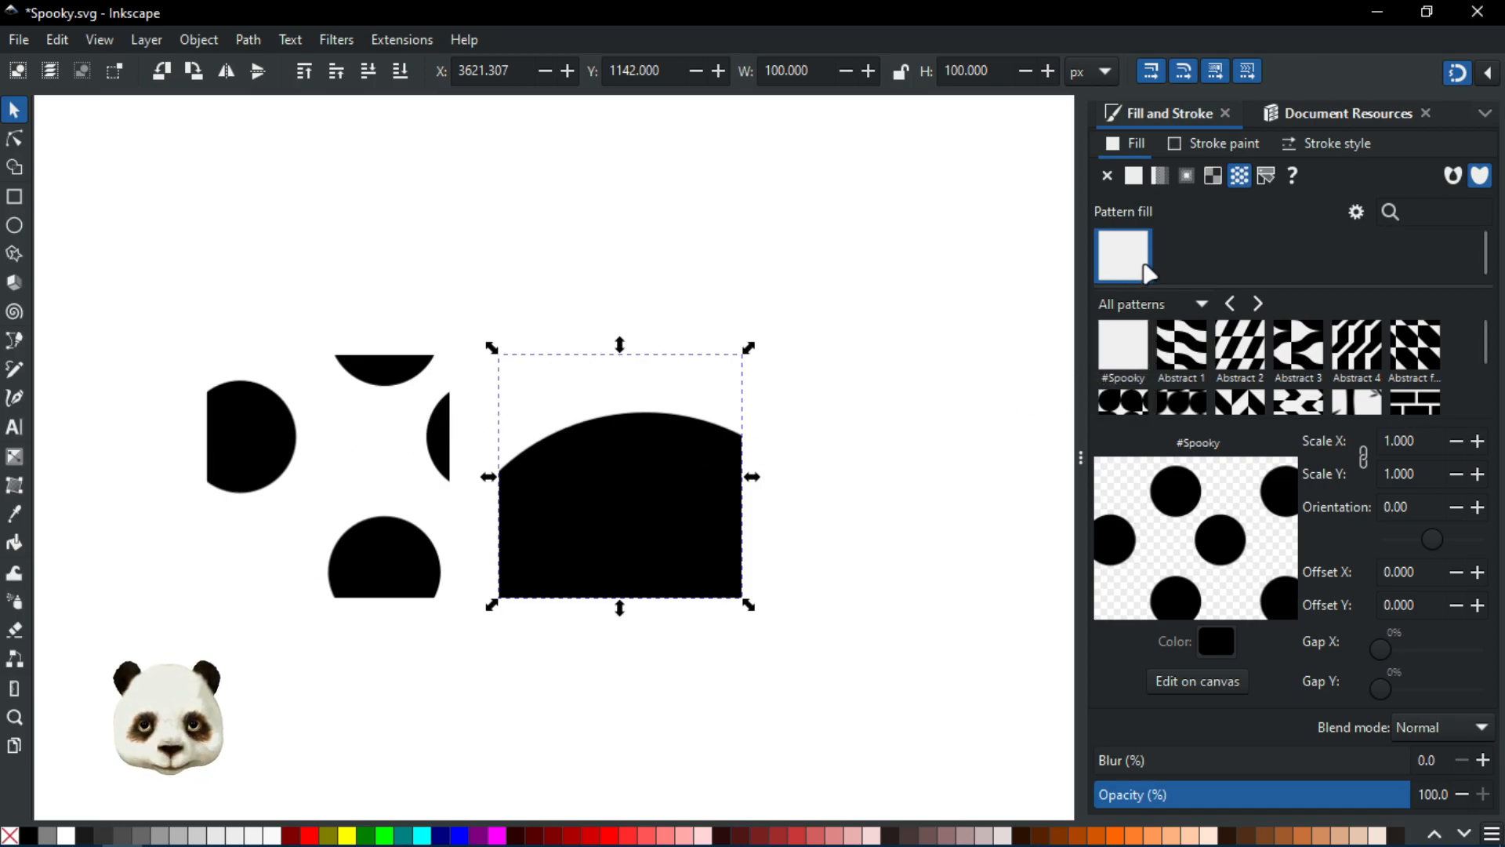
Step: Remove the rectangle's pattern fill and give it a flat grey fill of 808080
left_click(1108, 175)
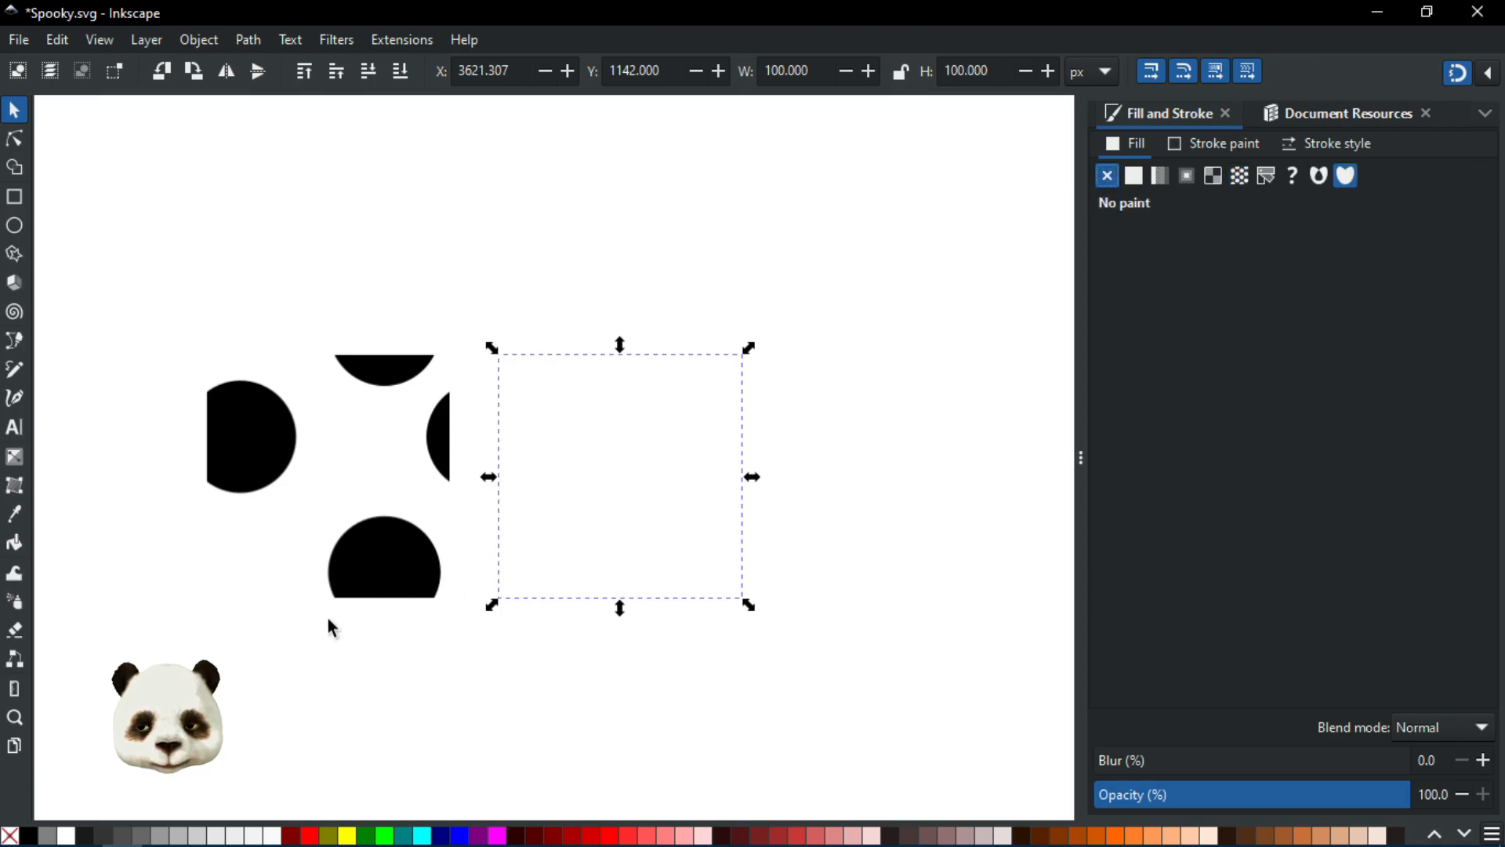
left_click(103, 836)
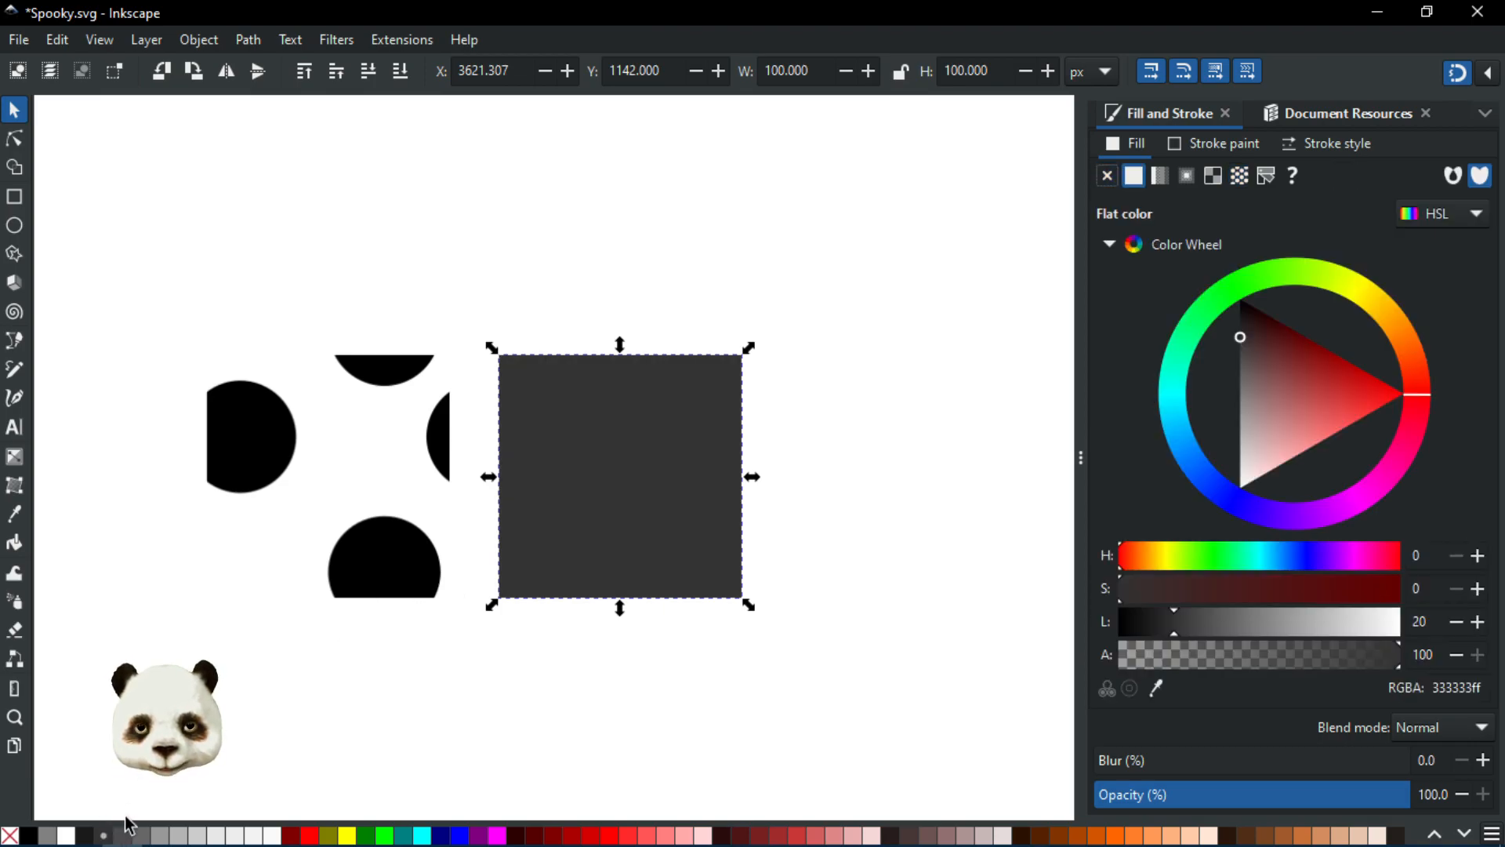
left_click(49, 836)
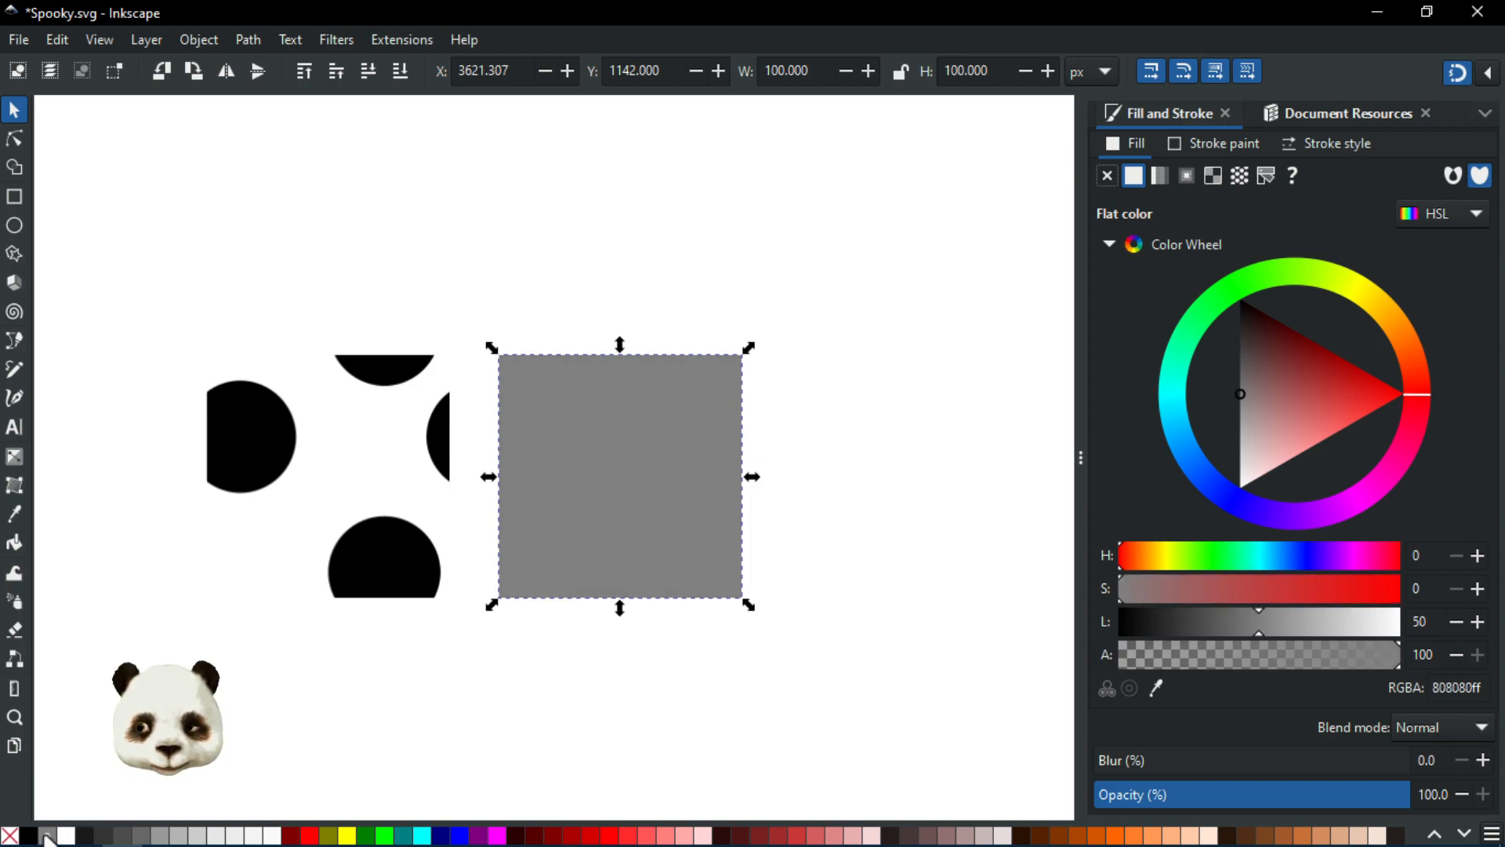
Step: Draw a horizontal ellipse about 100 px wide and a smaller vertical ellipse overlapping its right end above the grey square
left_click(14, 226)
left_click_drag(520, 222, 667, 278)
left_click_drag(652, 205, 695, 292)
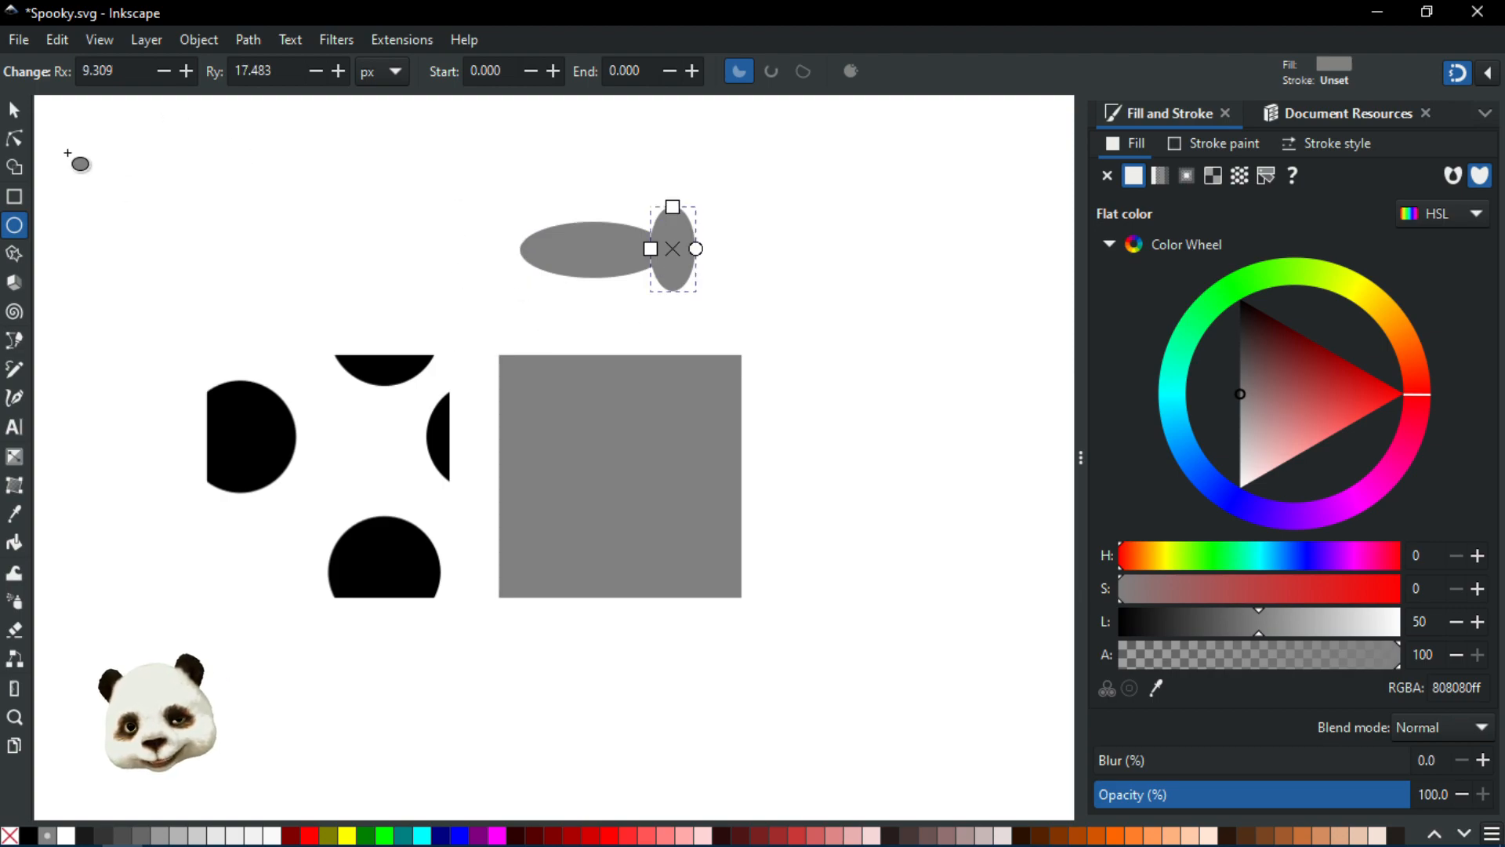
Step: Union the two ellipses into a single shape and inspect its nodes
left_click(17, 112)
left_click(566, 241, "shift")
key("ctrl+plus")
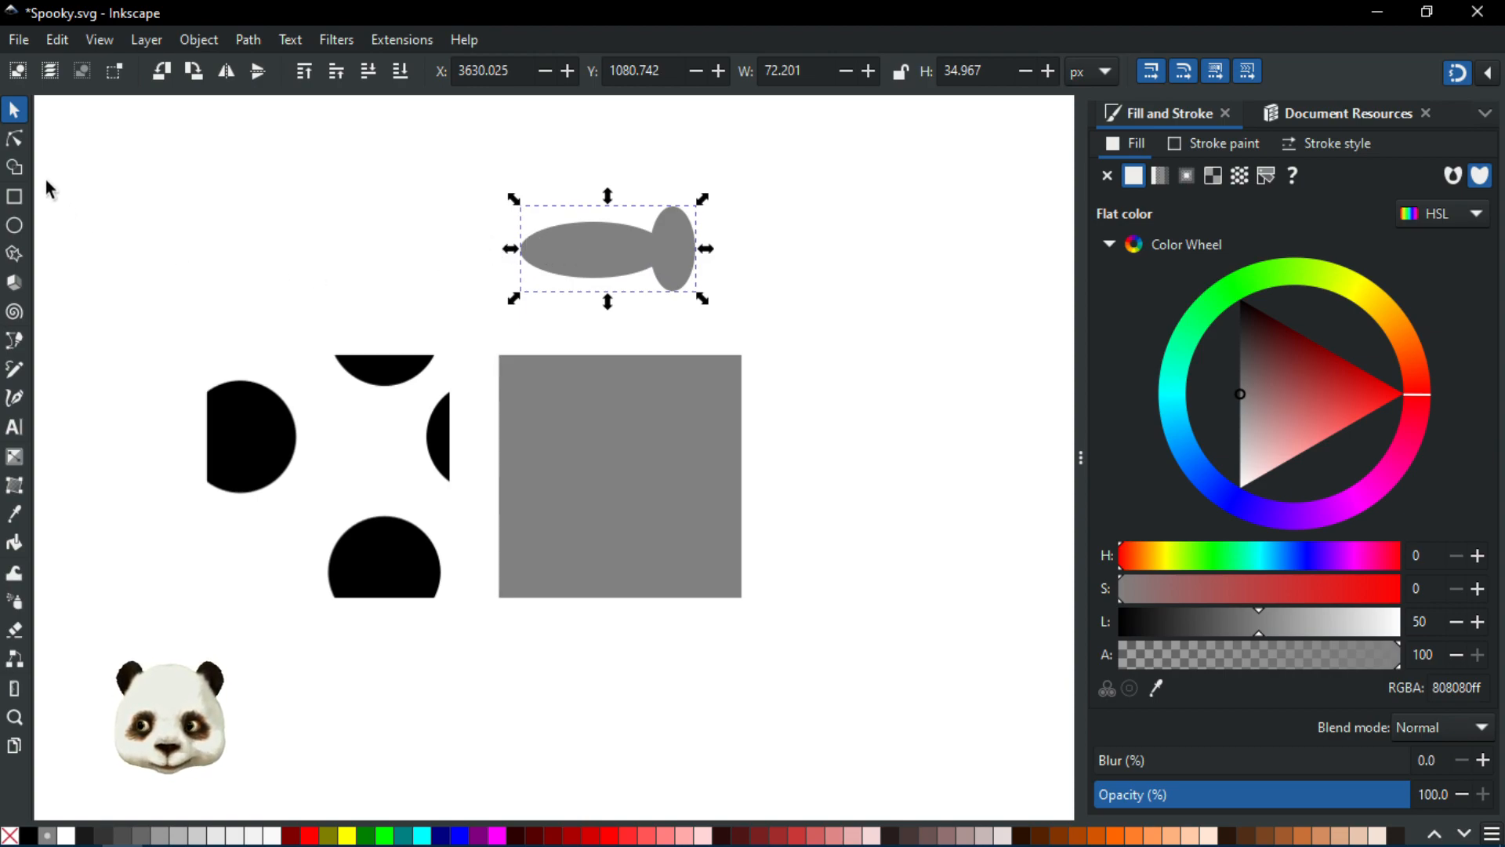
left_click(15, 140)
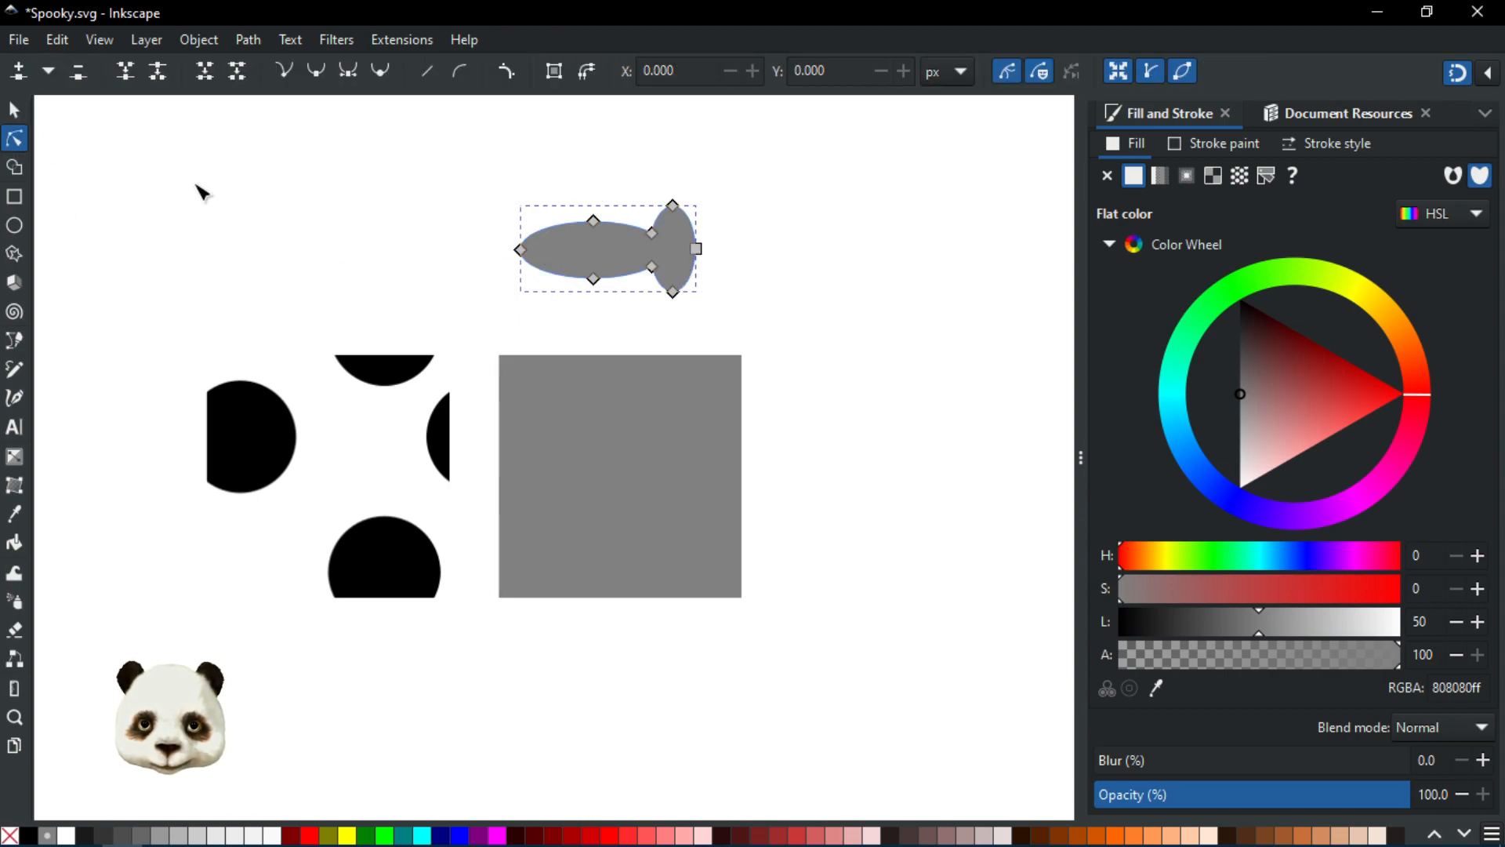
left_click(14, 110)
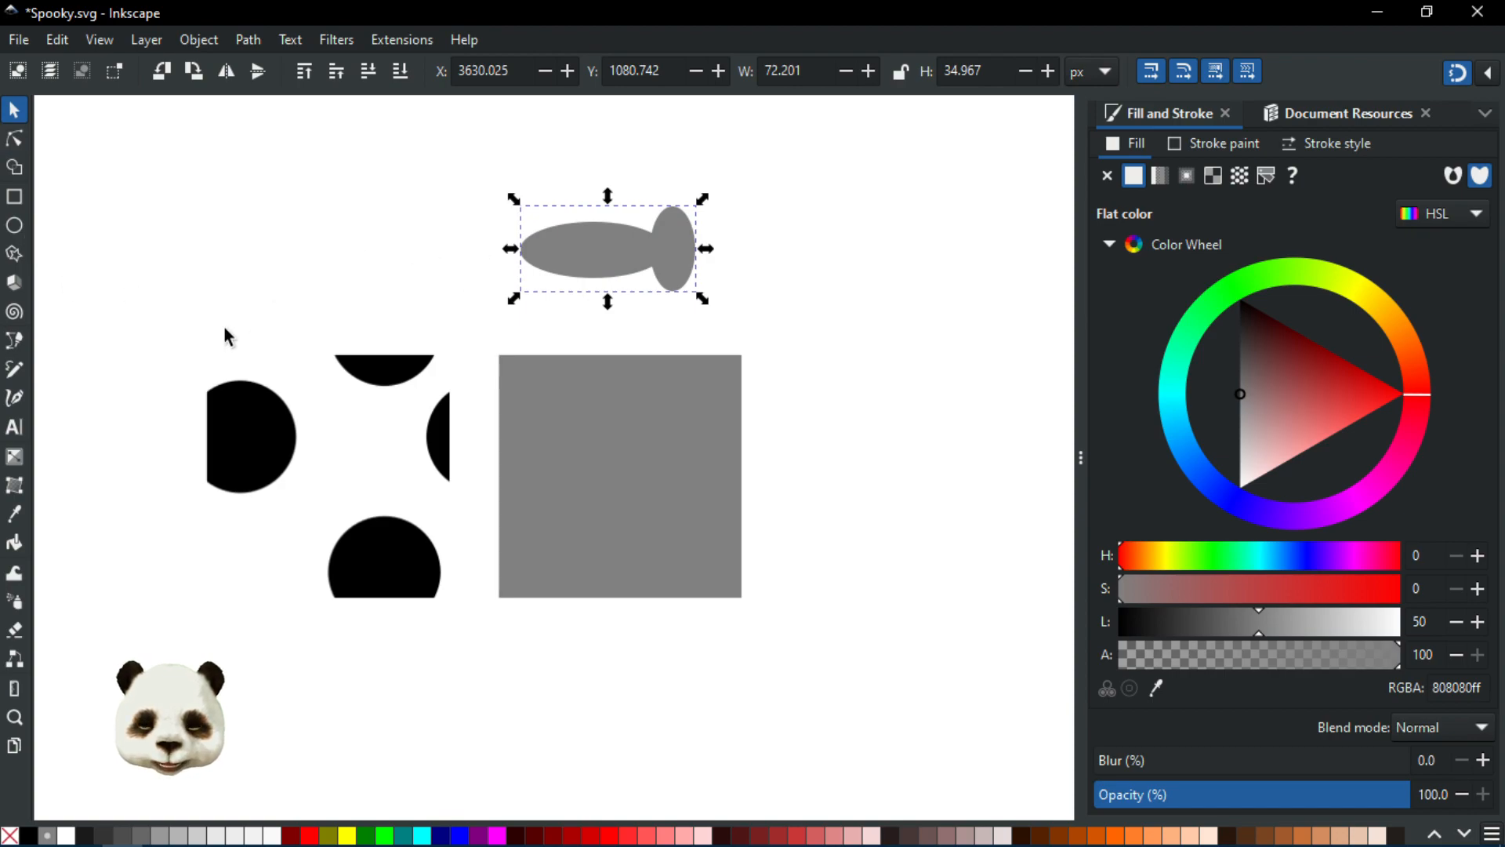
Step: Fill the merged shape black and move it onto the grey square's top edge
left_click(29, 836)
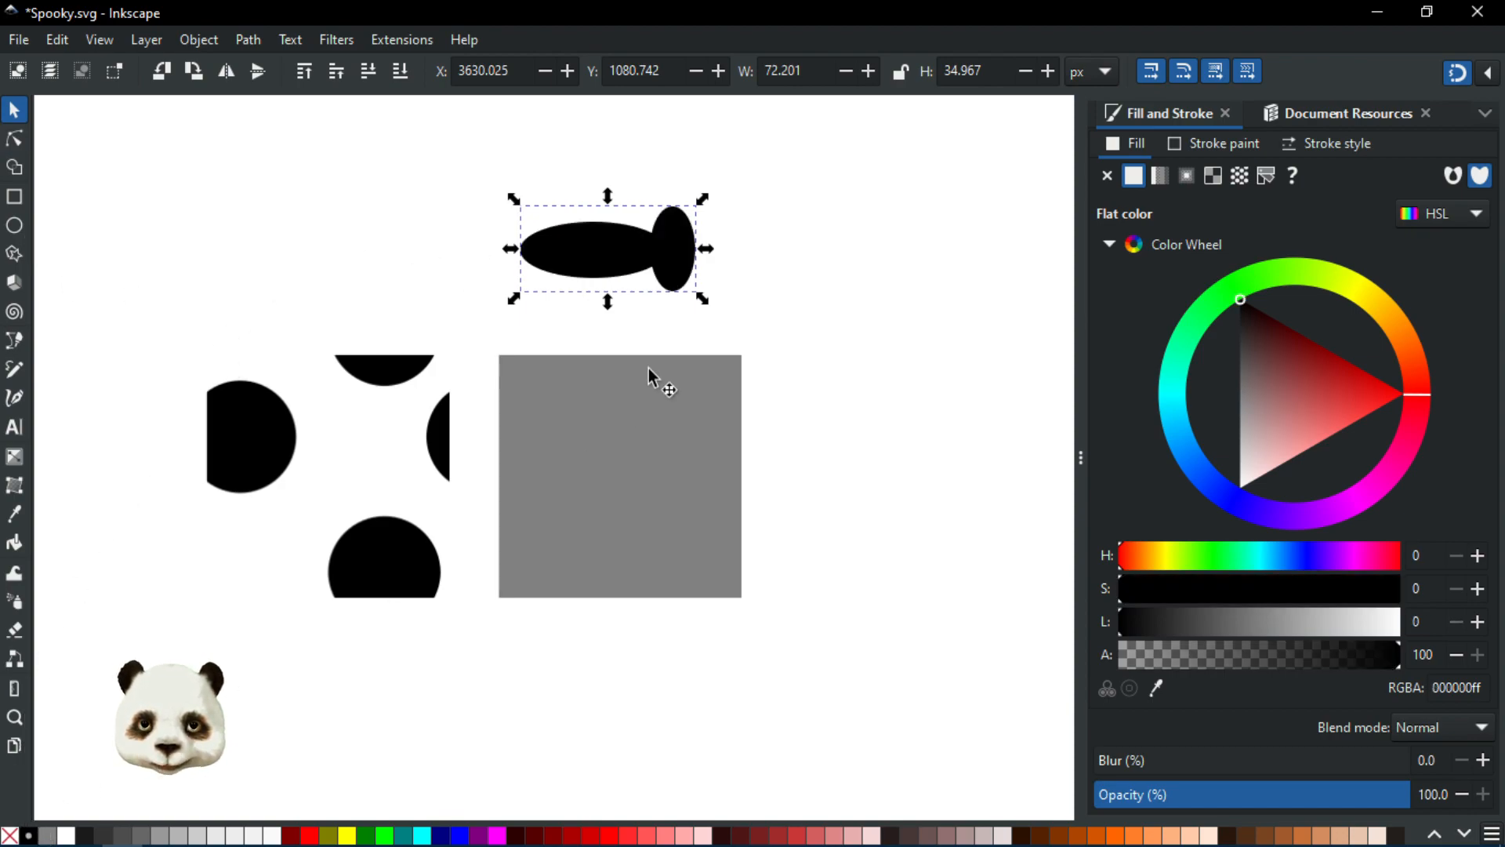
left_click_drag(676, 256, 696, 329)
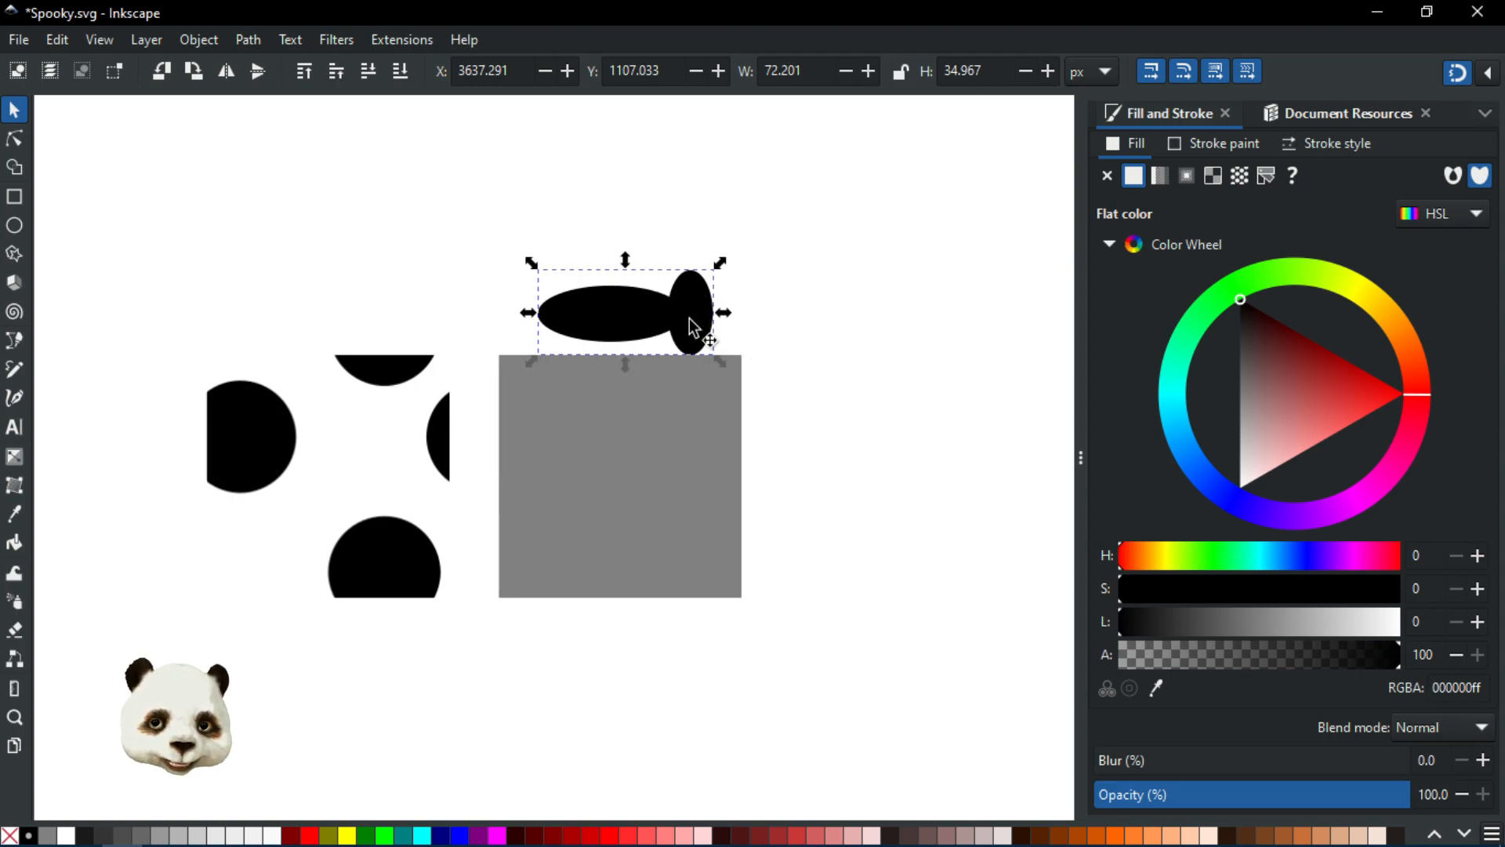
Step: Duplicate the shape and move the copy down onto the square's bottom edge
key("ctrl+d")
left_click_drag(687, 302, 656, 543)
left_click(685, 296, "shift")
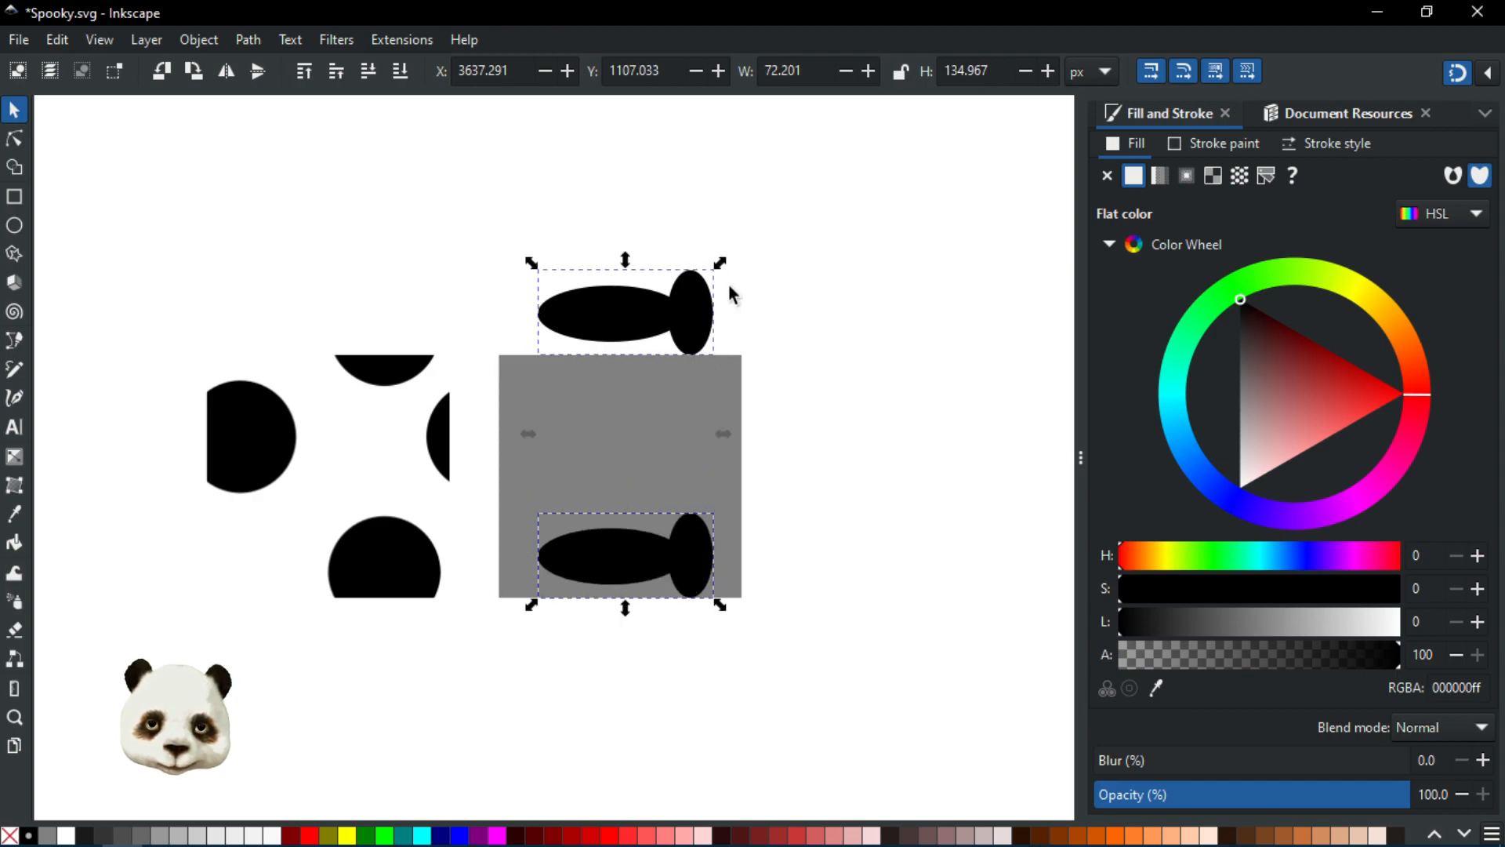
Step: Group the top and bottom shapes and place a 90°-rotated copy along the square's left and right edges
key("ctrl+g")
left_click_drag(693, 303, 694, 318)
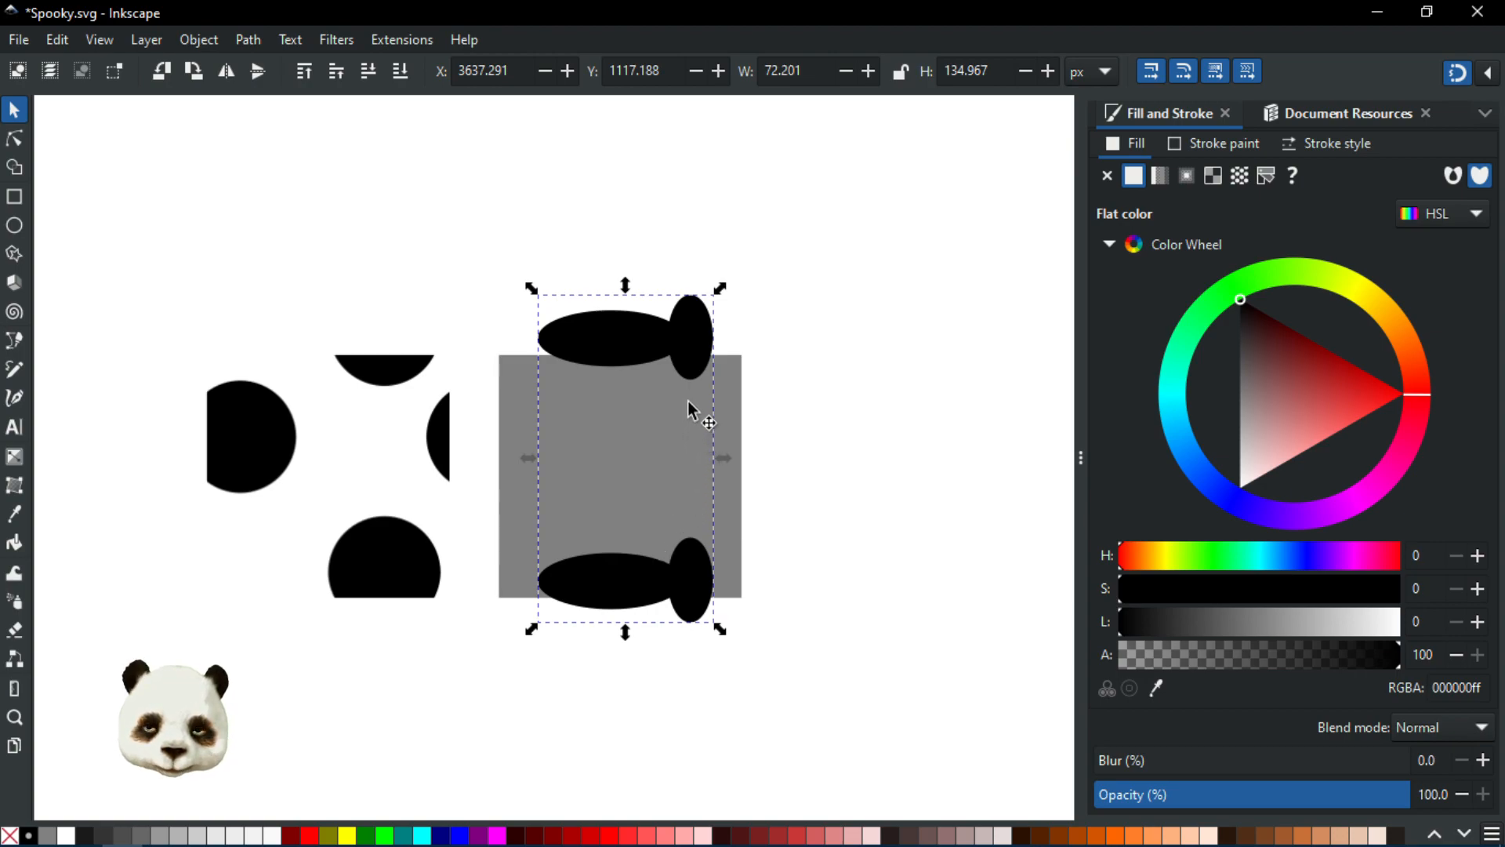
left_click(694, 333)
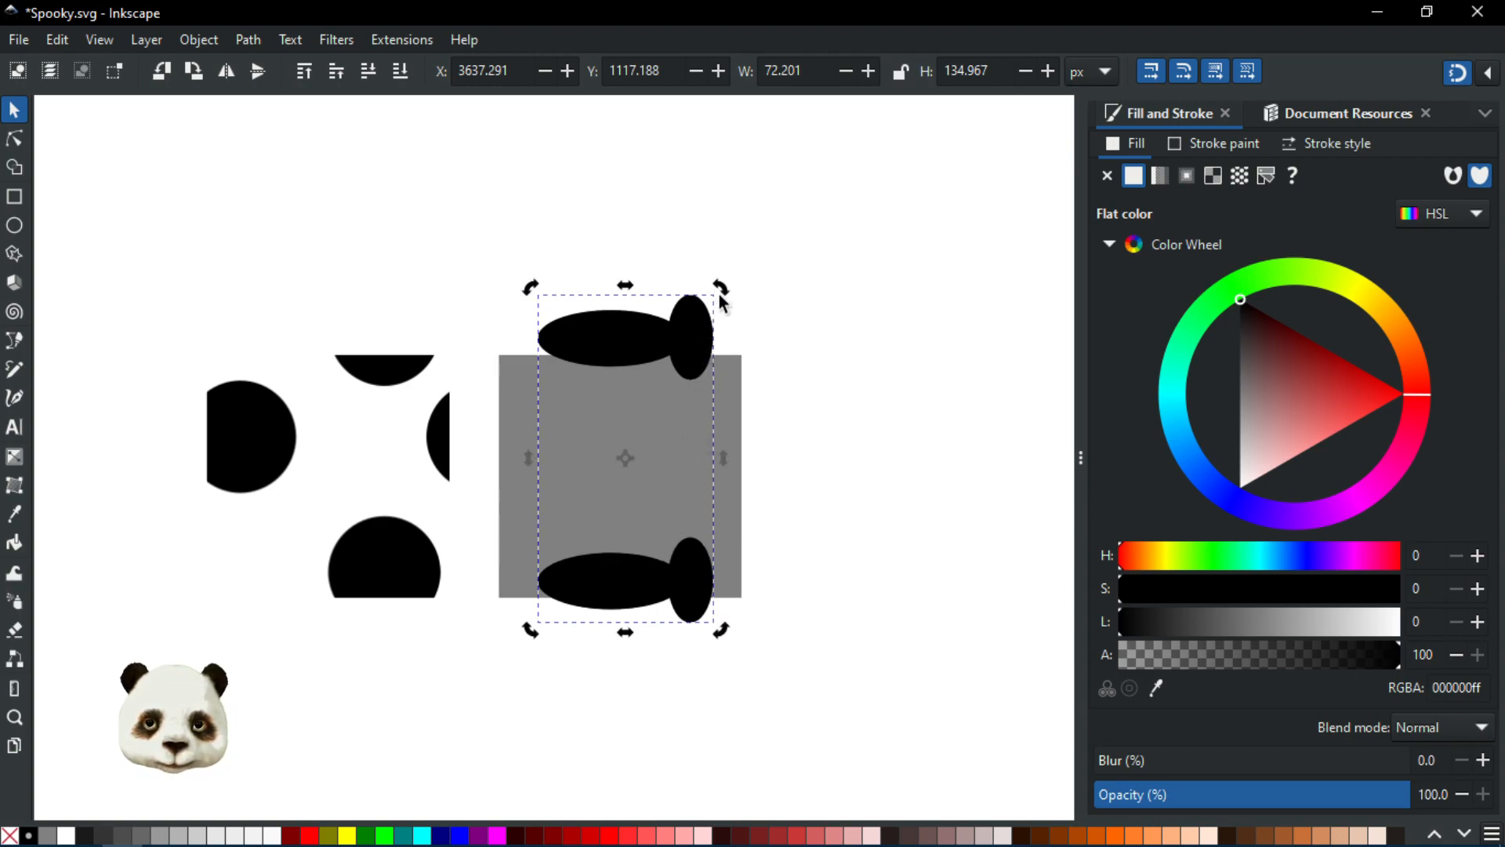
mouse_move(719, 289)
left_mouse_down()
mouse_move(769, 351)
mouse_move(790, 508)
mouse_move(779, 536)
left_mouse_up()
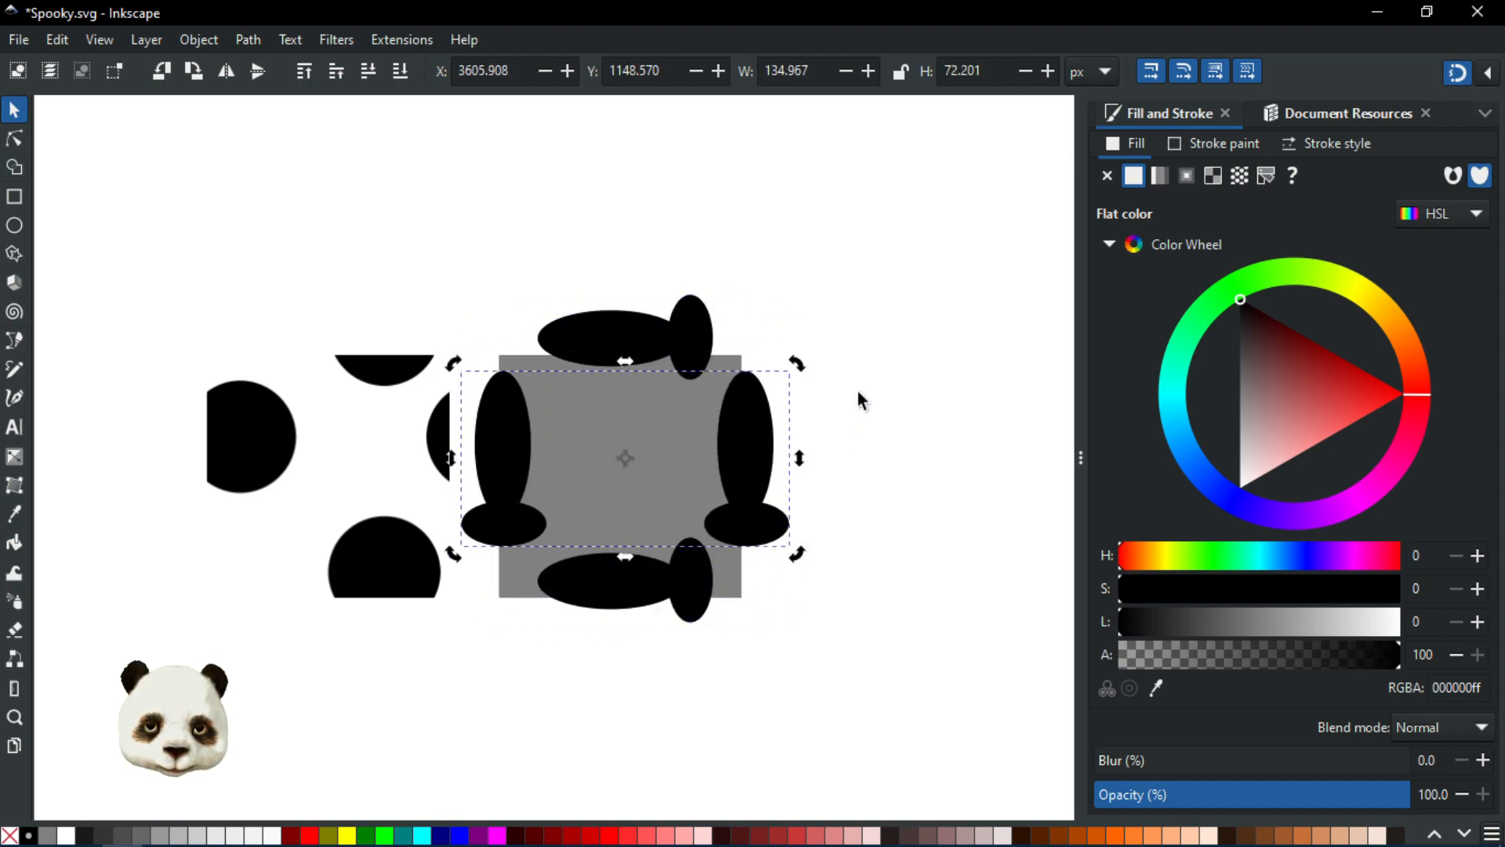
Step: Select the top shape inside its group and place a copy of it in the centre of the square
left_click(868, 337)
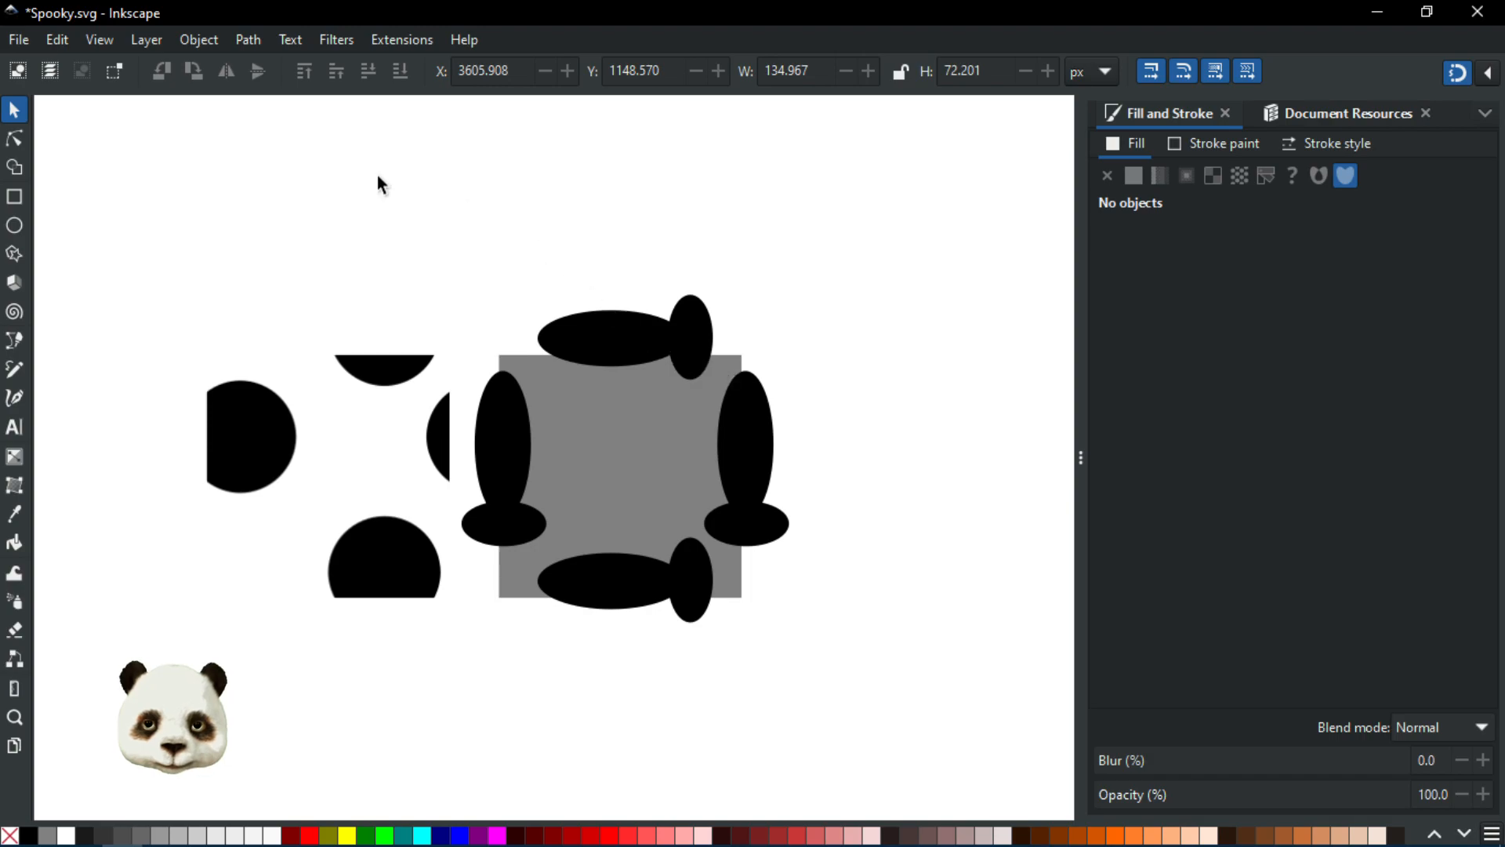
left_click(614, 320)
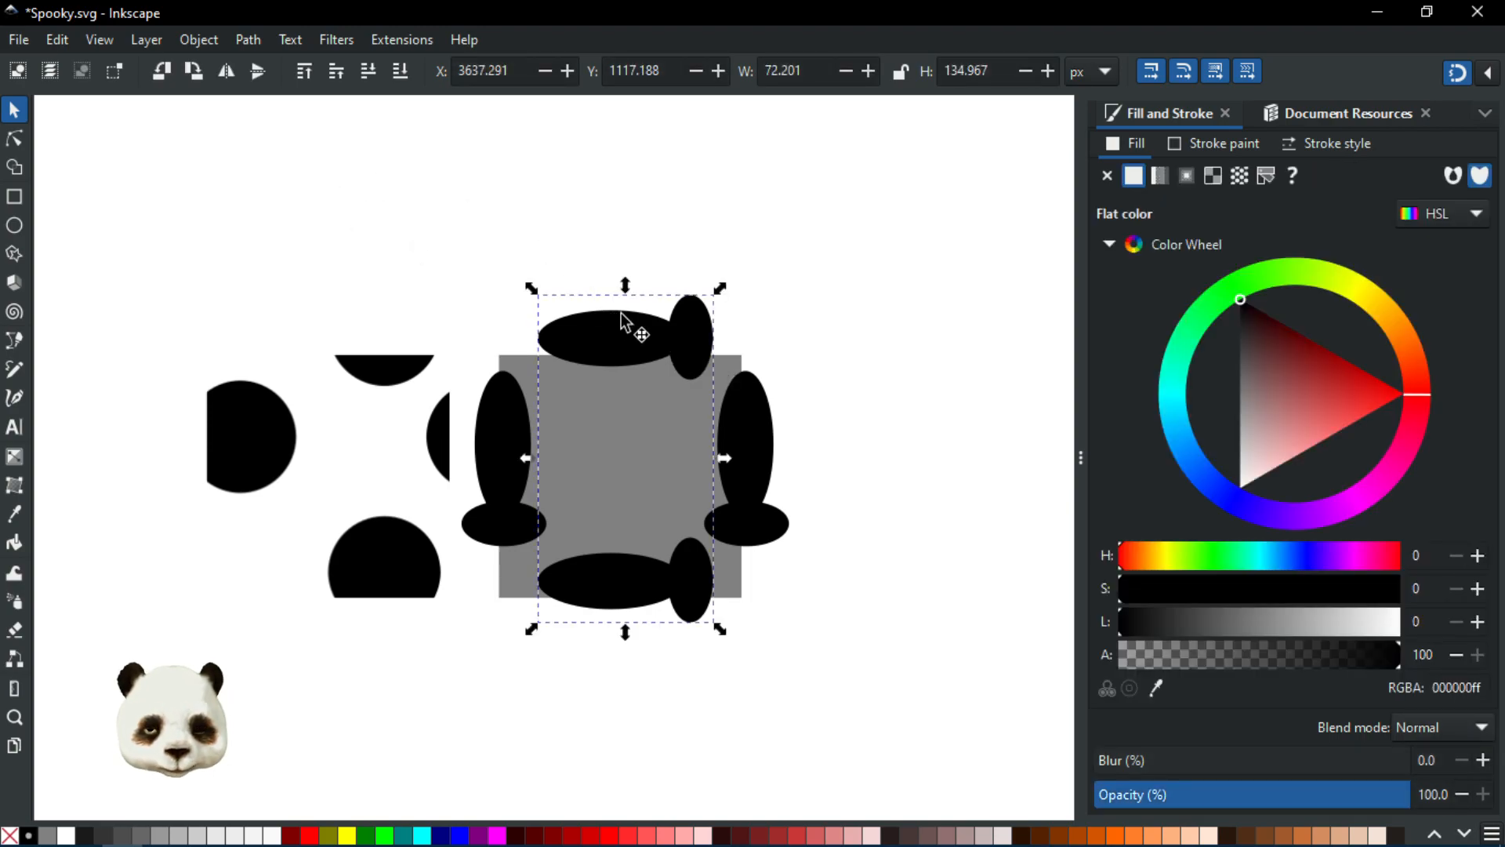
left_click(622, 320)
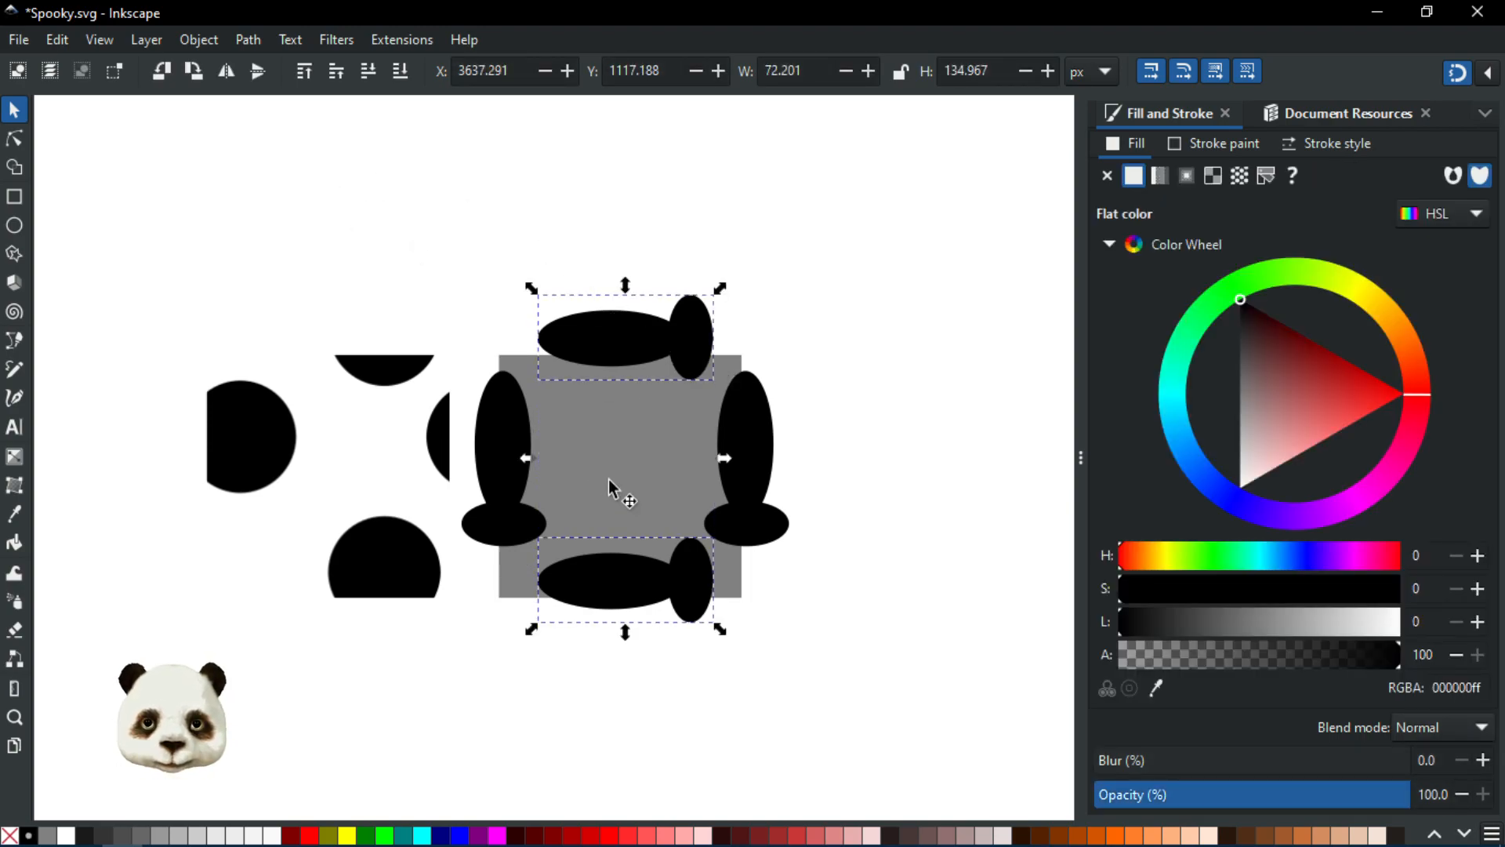
left_click(596, 225)
left_click(620, 347)
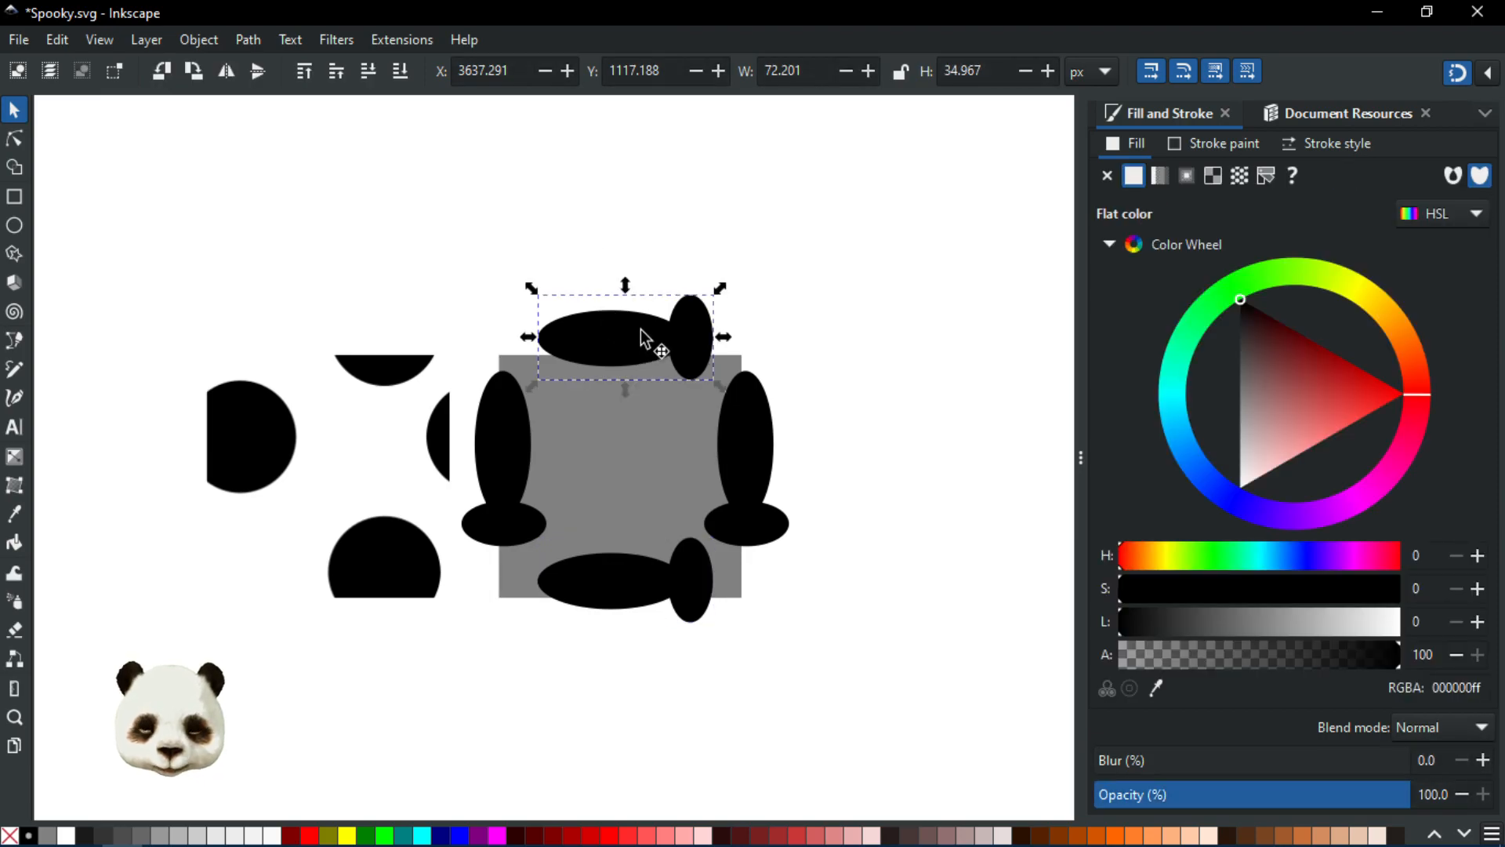
left_click_drag(648, 340, 646, 455)
left_click(646, 455)
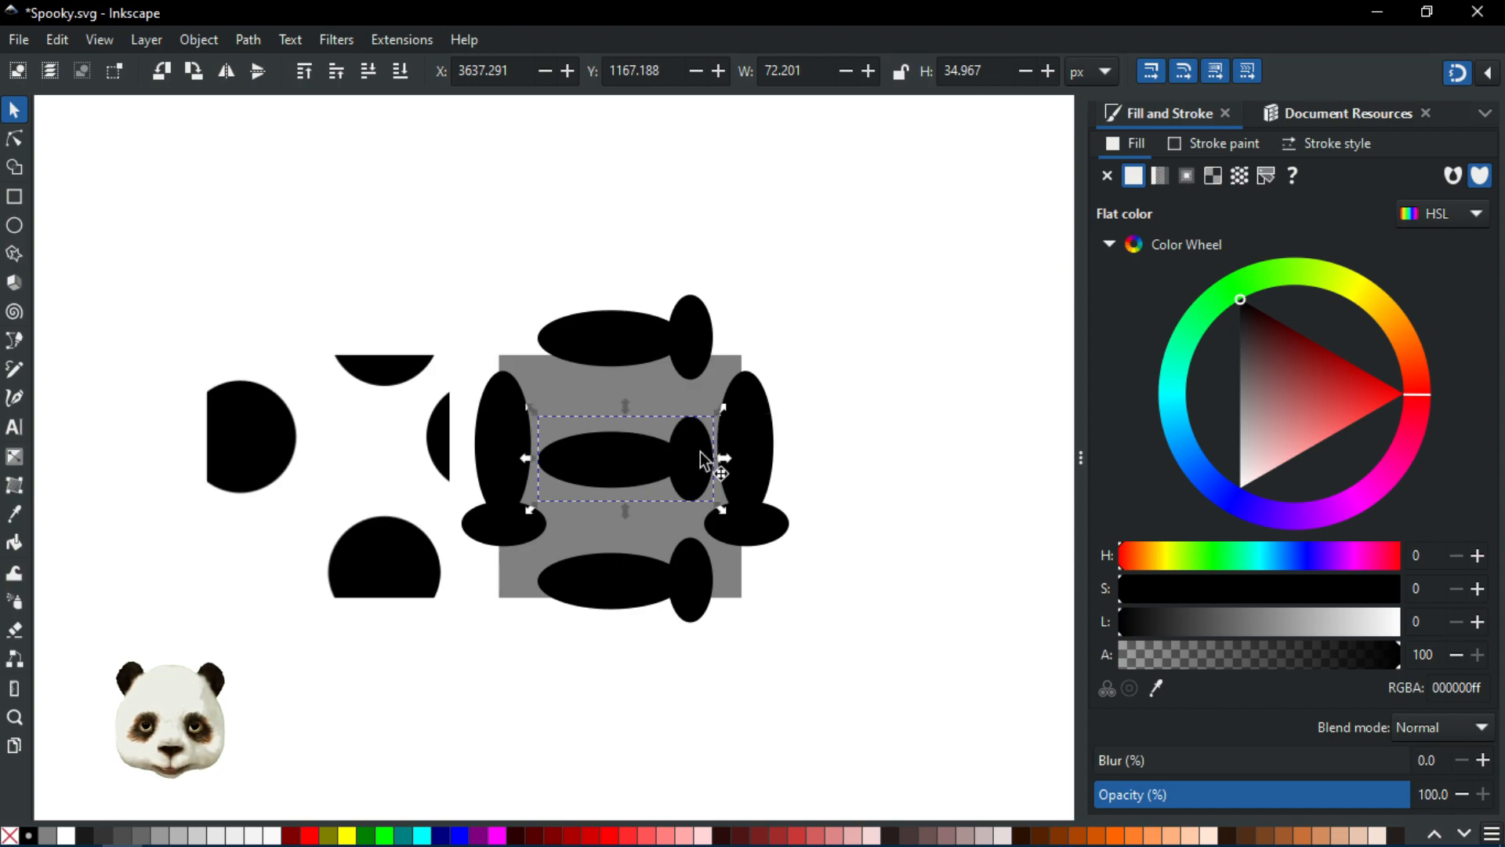
Step: Rotate the centre shape diagonally and enlarge it to about 53 px wide
left_click_drag(716, 502, 689, 520)
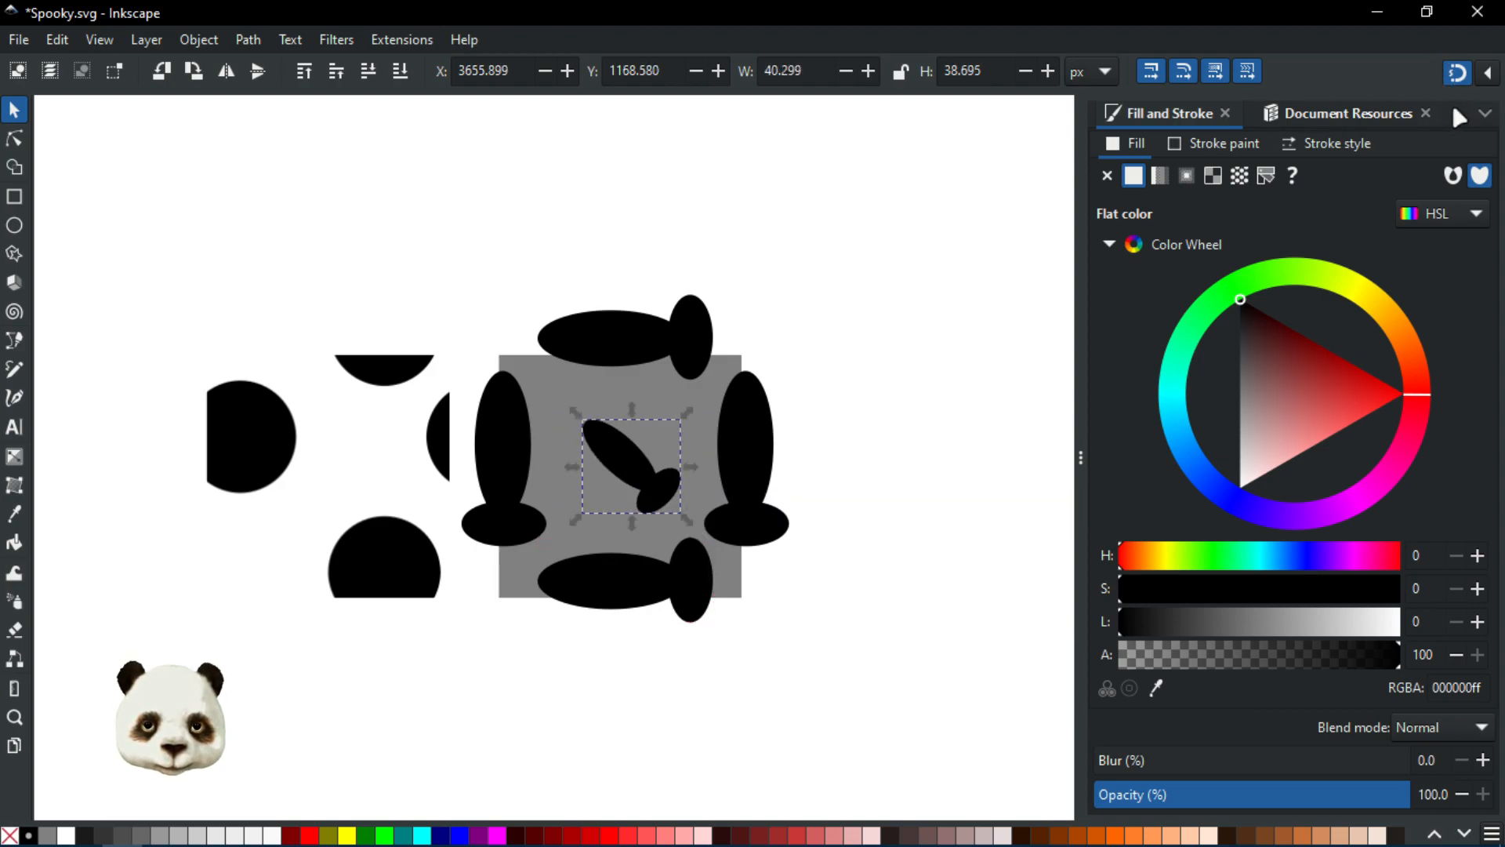
left_click_drag(690, 524, 701, 535)
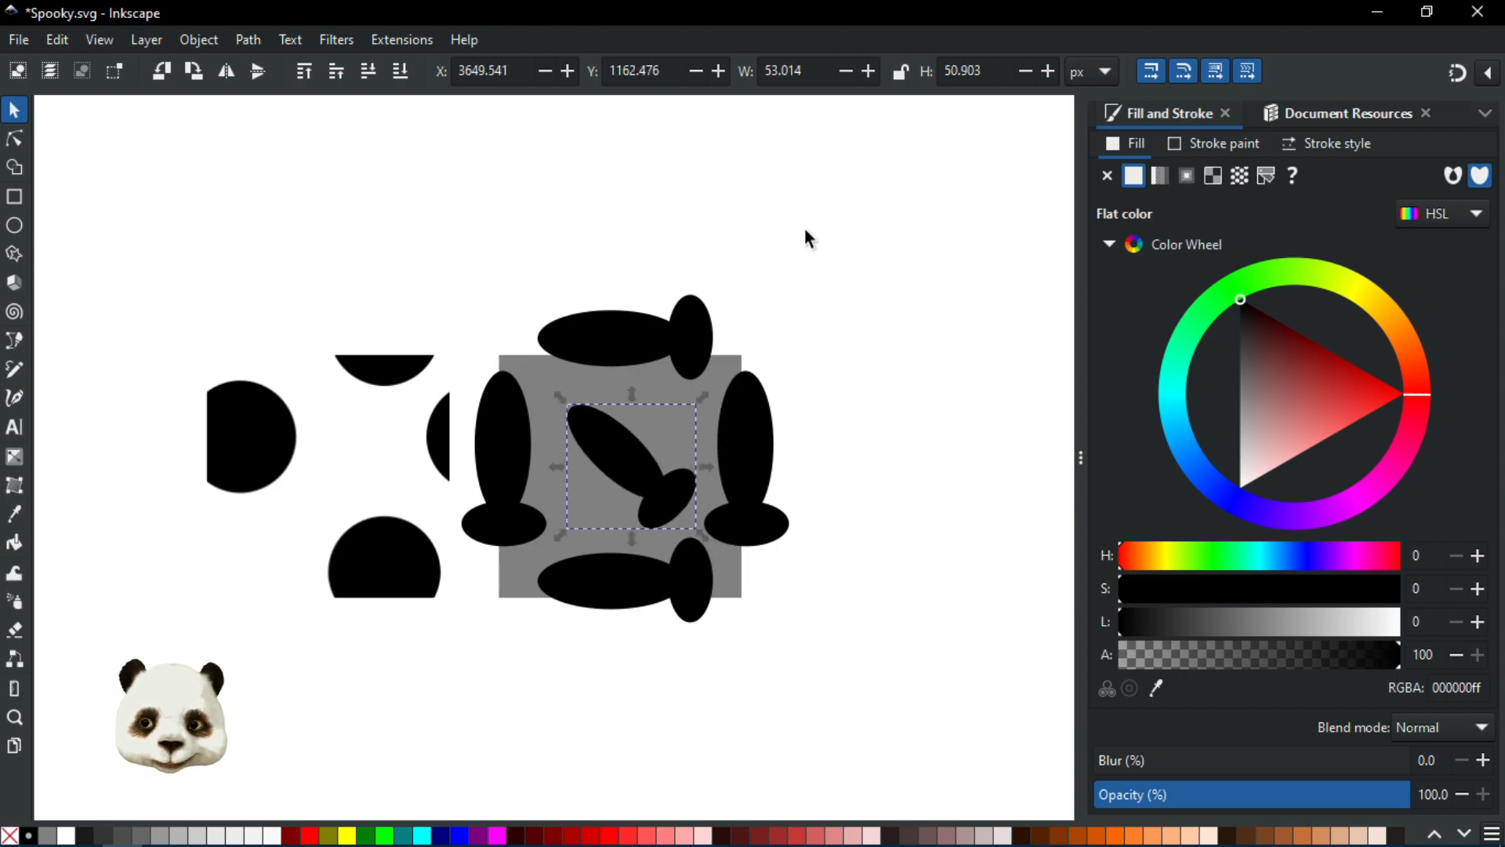
Step: Select all the black shapes around and inside the square and group them
left_click_drag(890, 219, 428, 730)
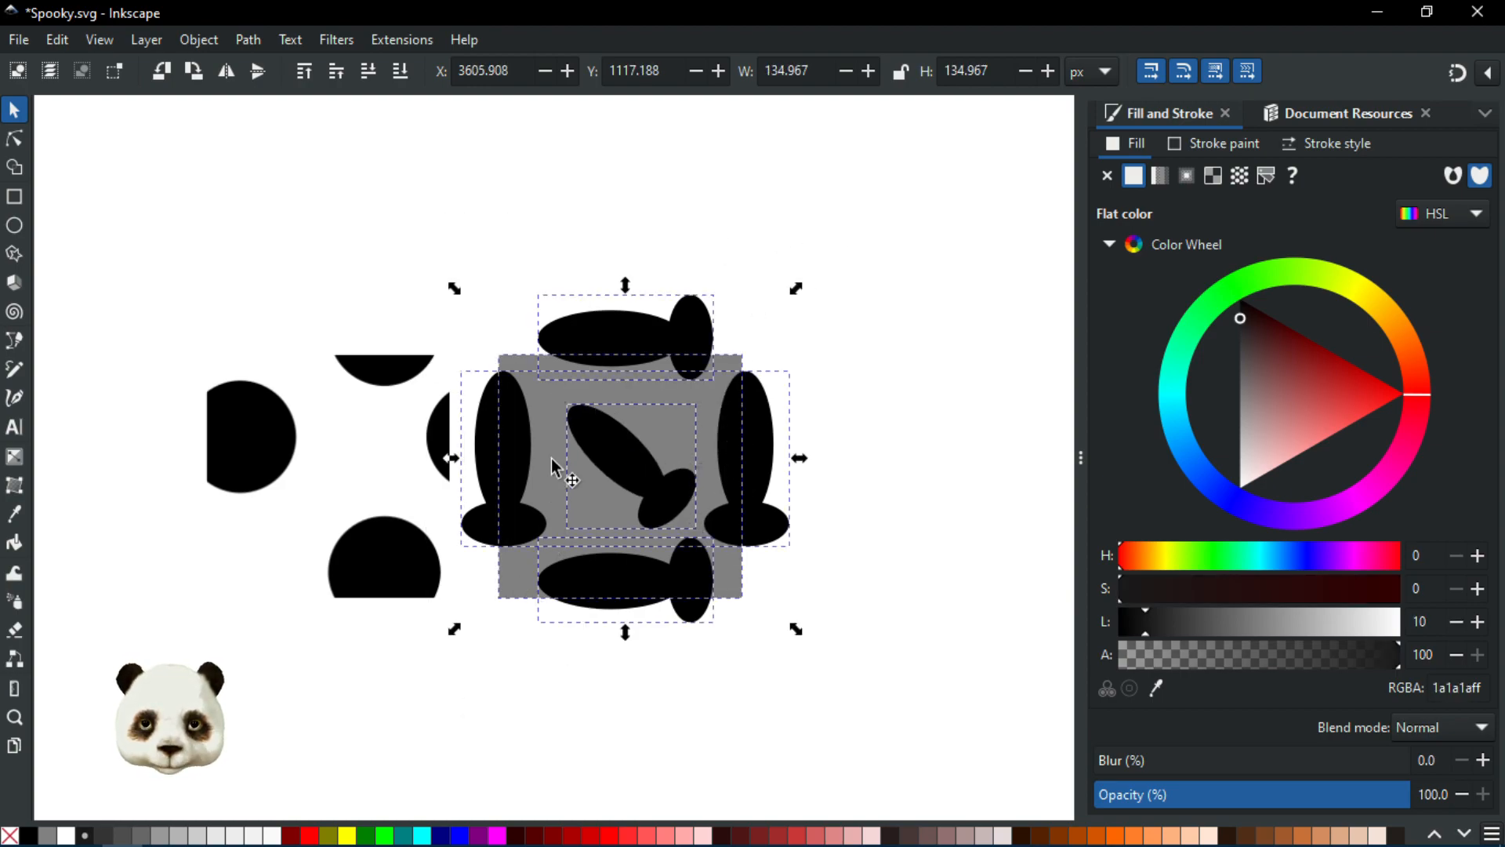
left_click(515, 356, "shift")
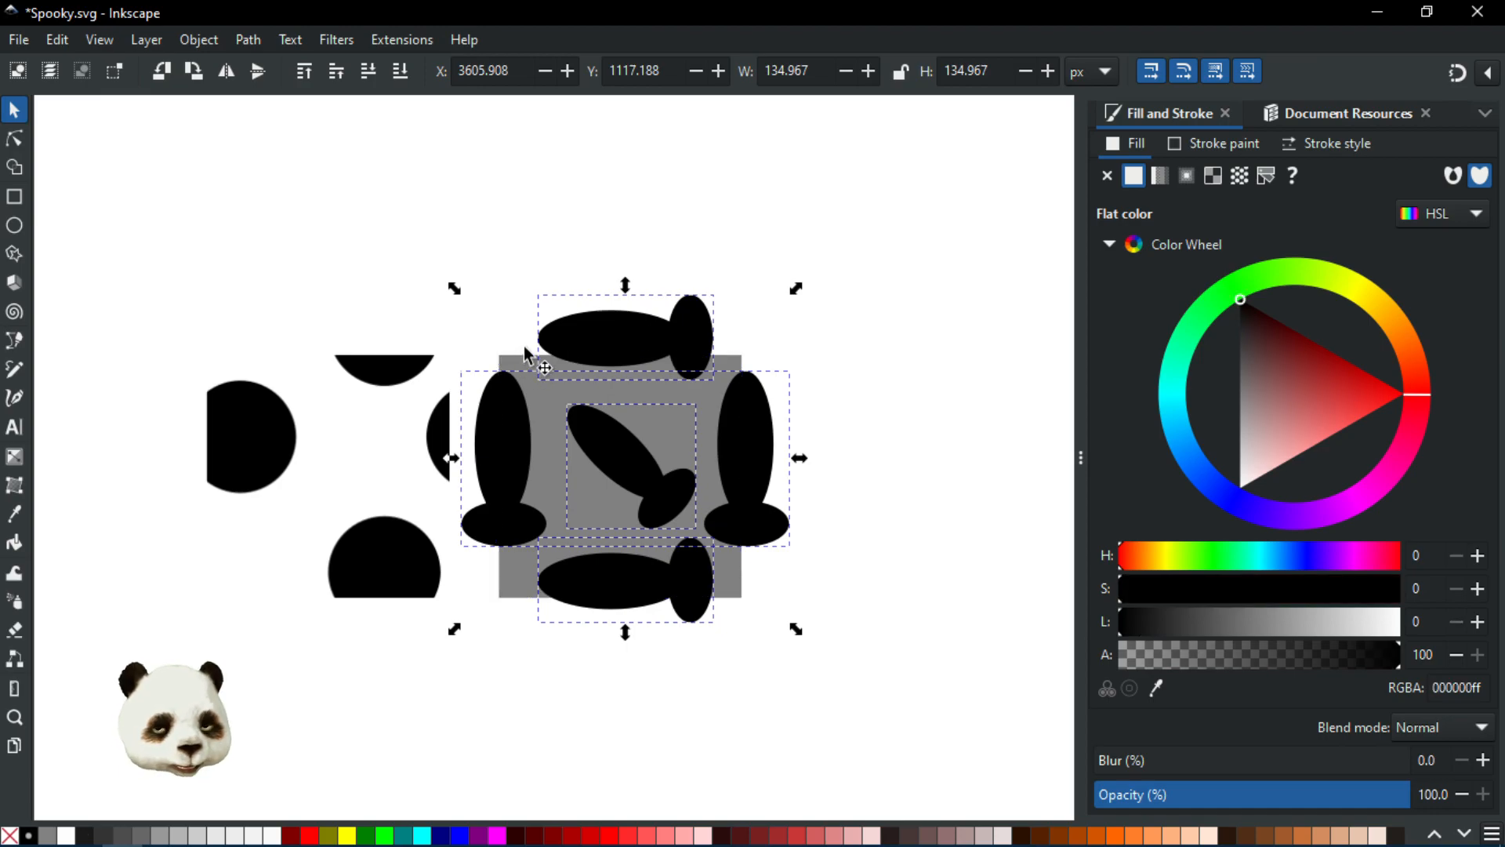
key("ctrl+g")
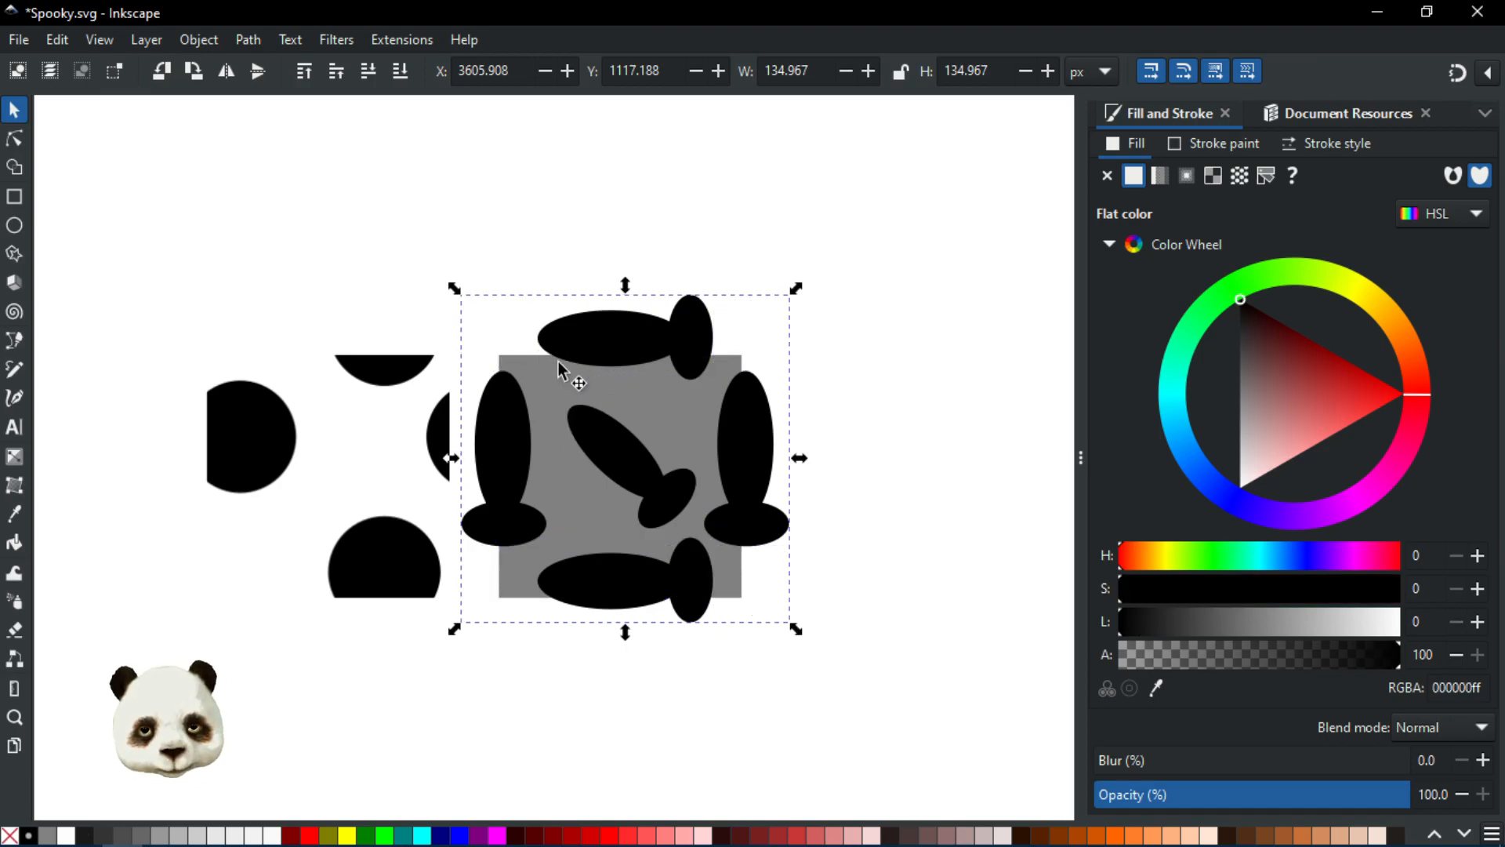
left_click(15, 139)
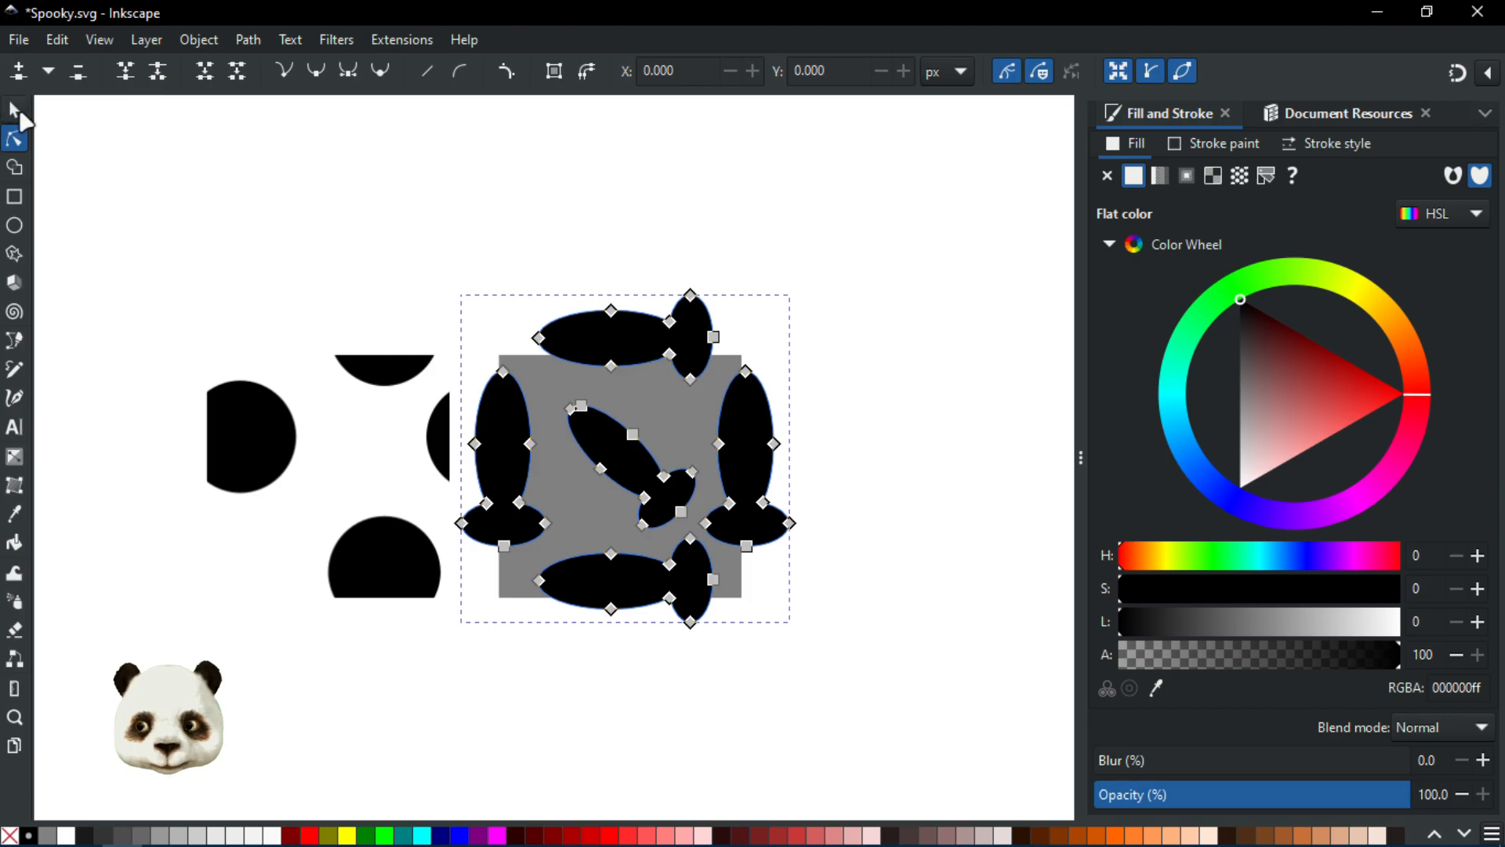
left_click(16, 110)
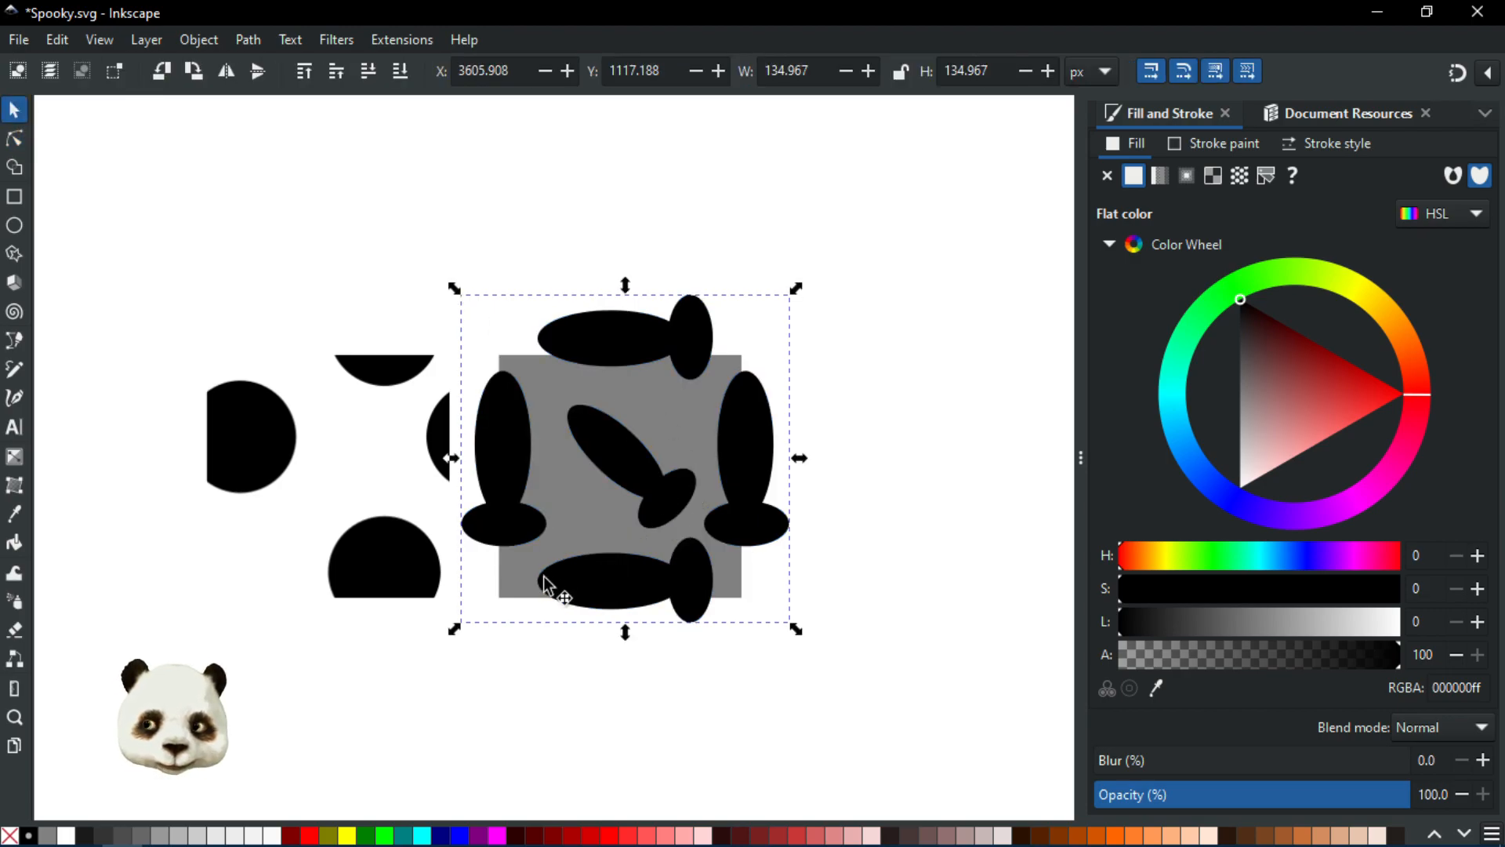
Step: Raise the grey square above the black shapes
left_click(515, 588)
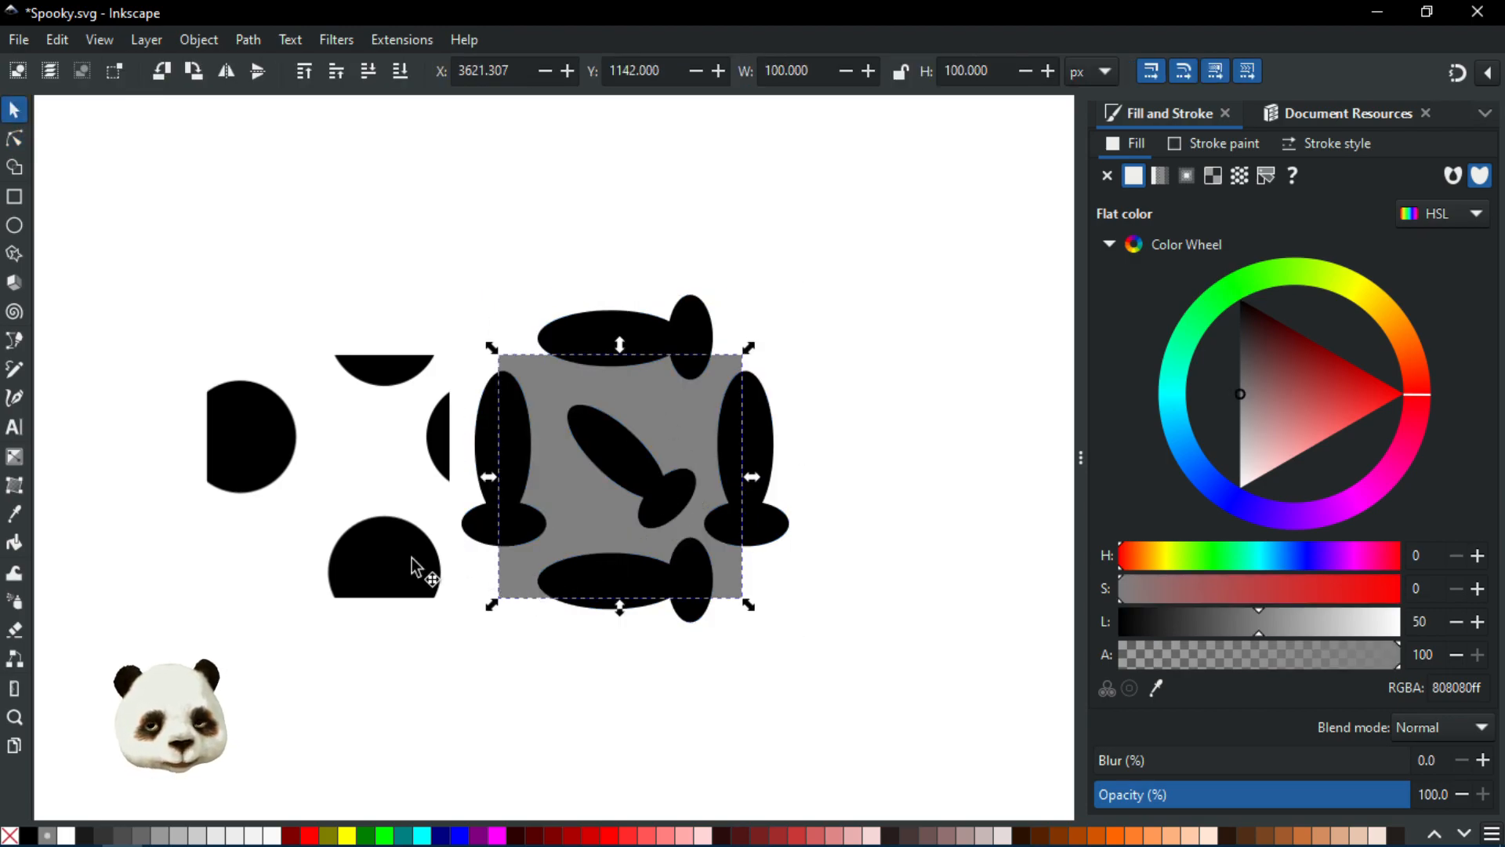
key("Home")
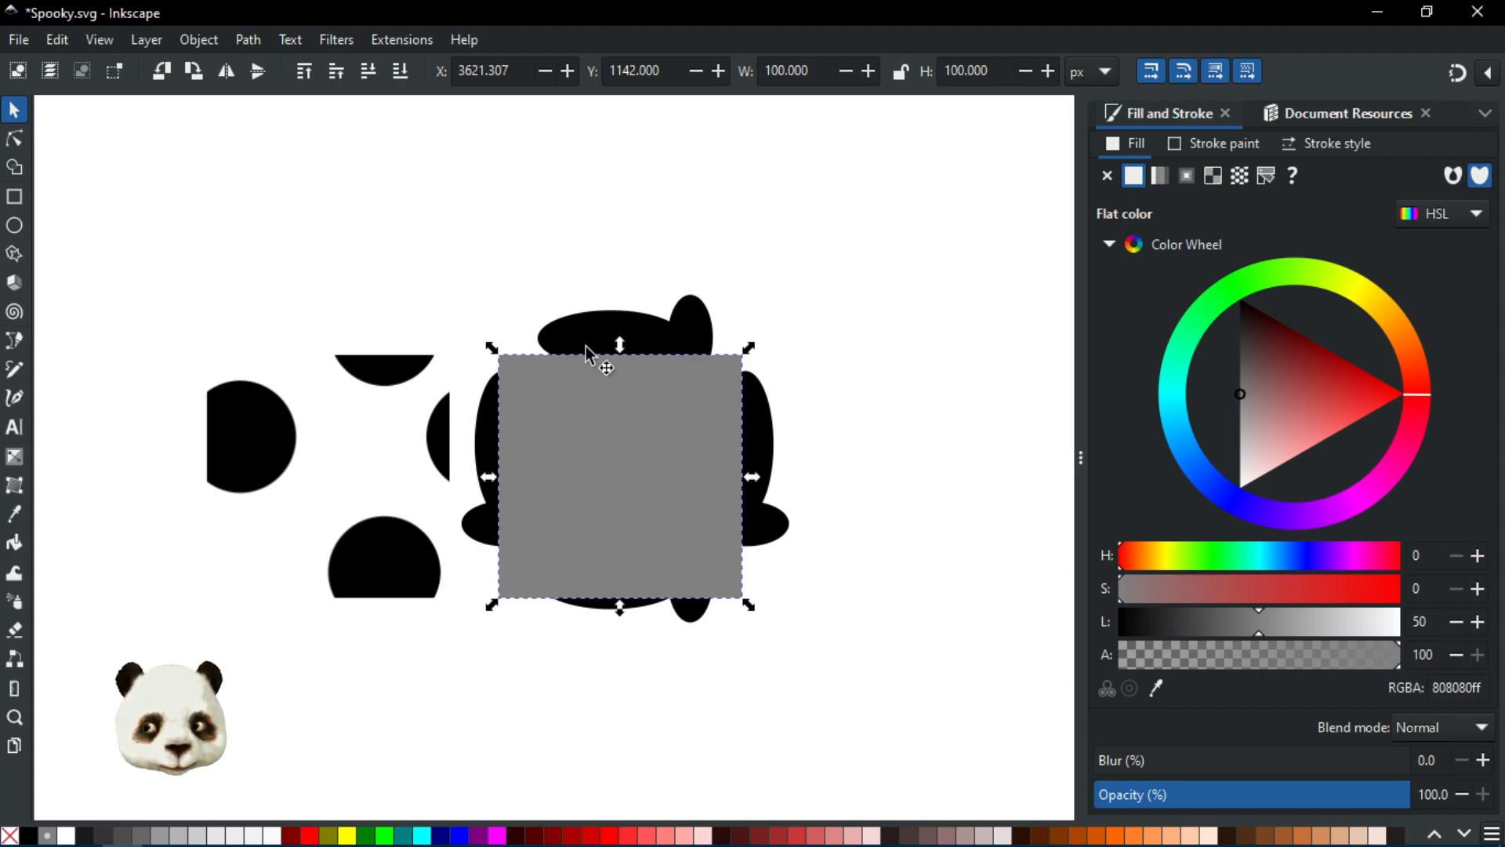
left_click_drag(682, 460, 765, 474)
key("ctrl+z")
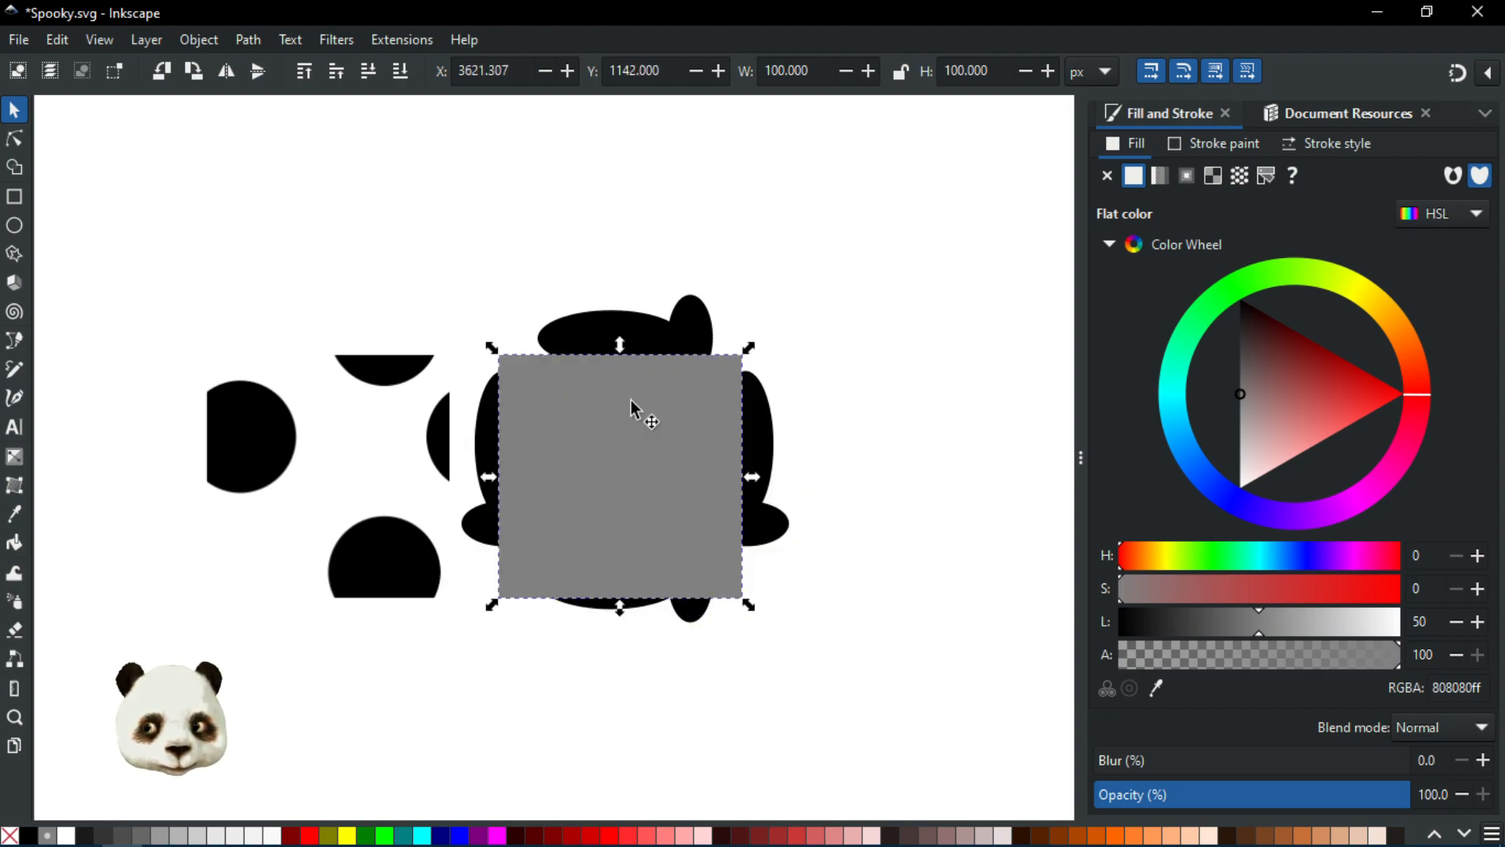
Step: Select the square together with the shapes group and intersect them
left_click(643, 322, "shift")
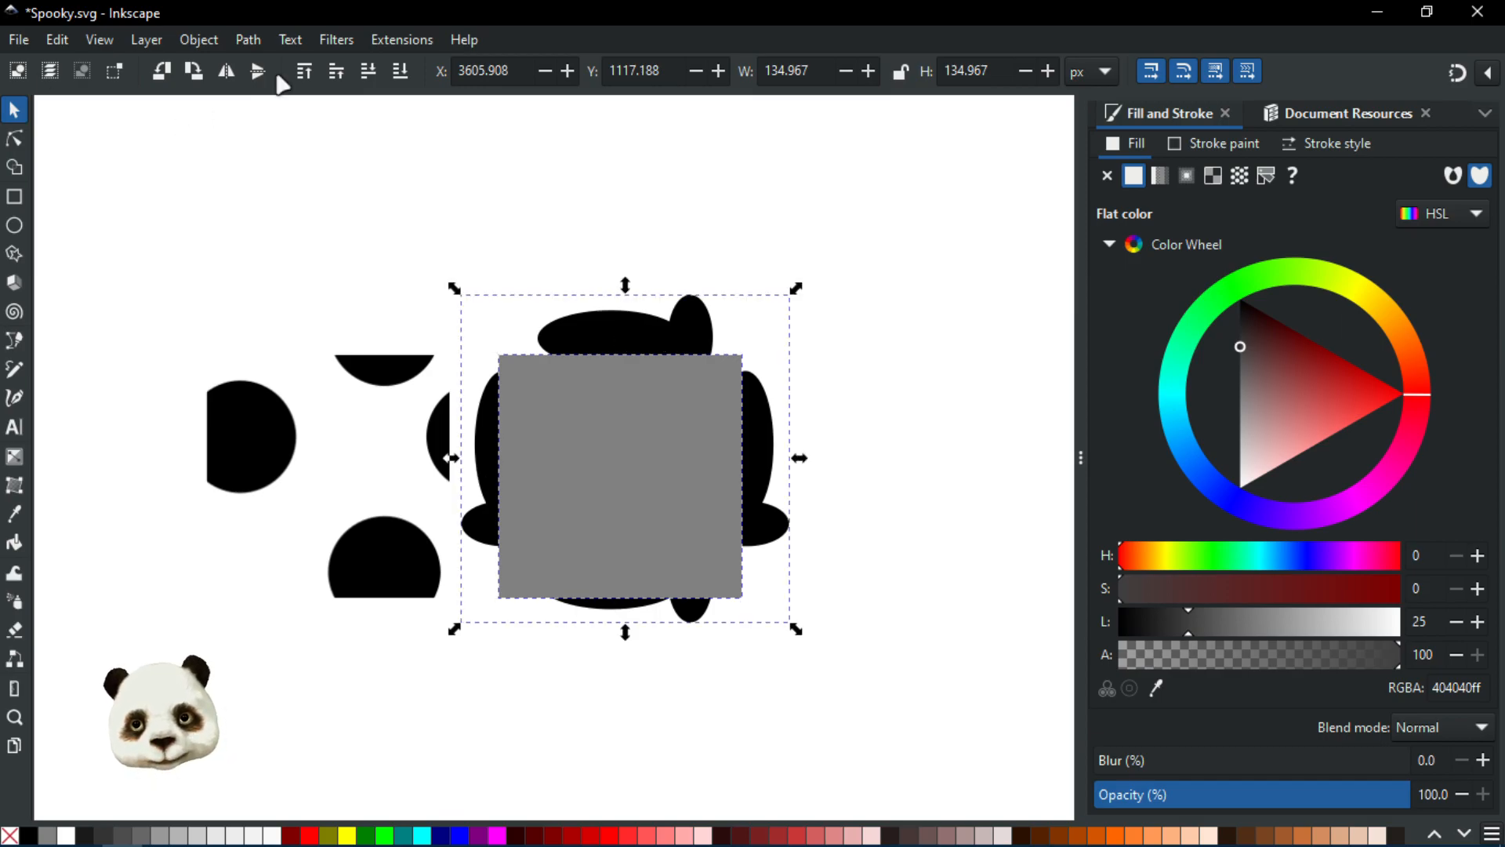
left_click(245, 41)
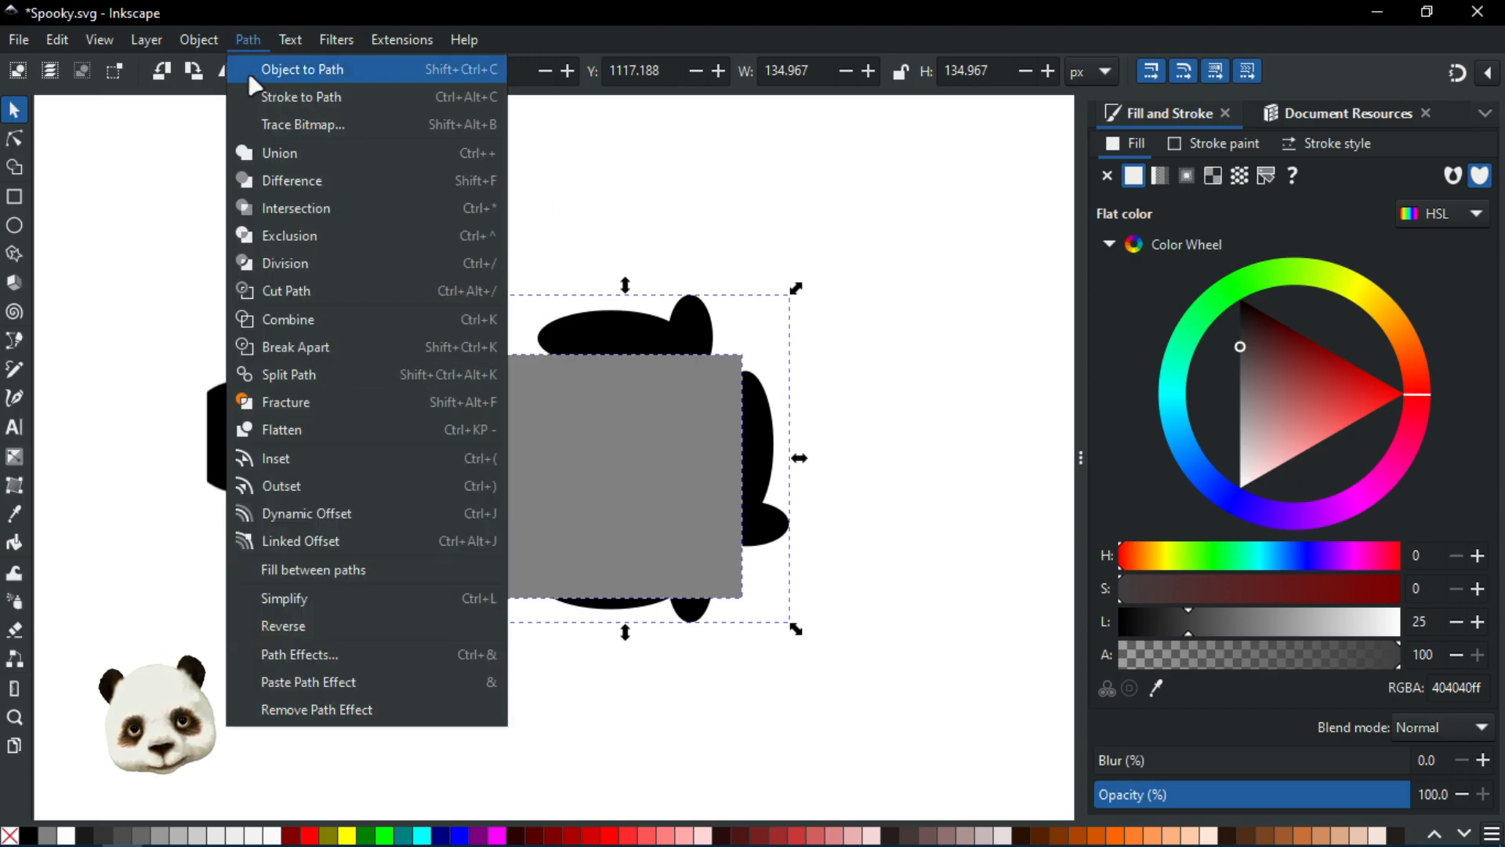
left_click(298, 211)
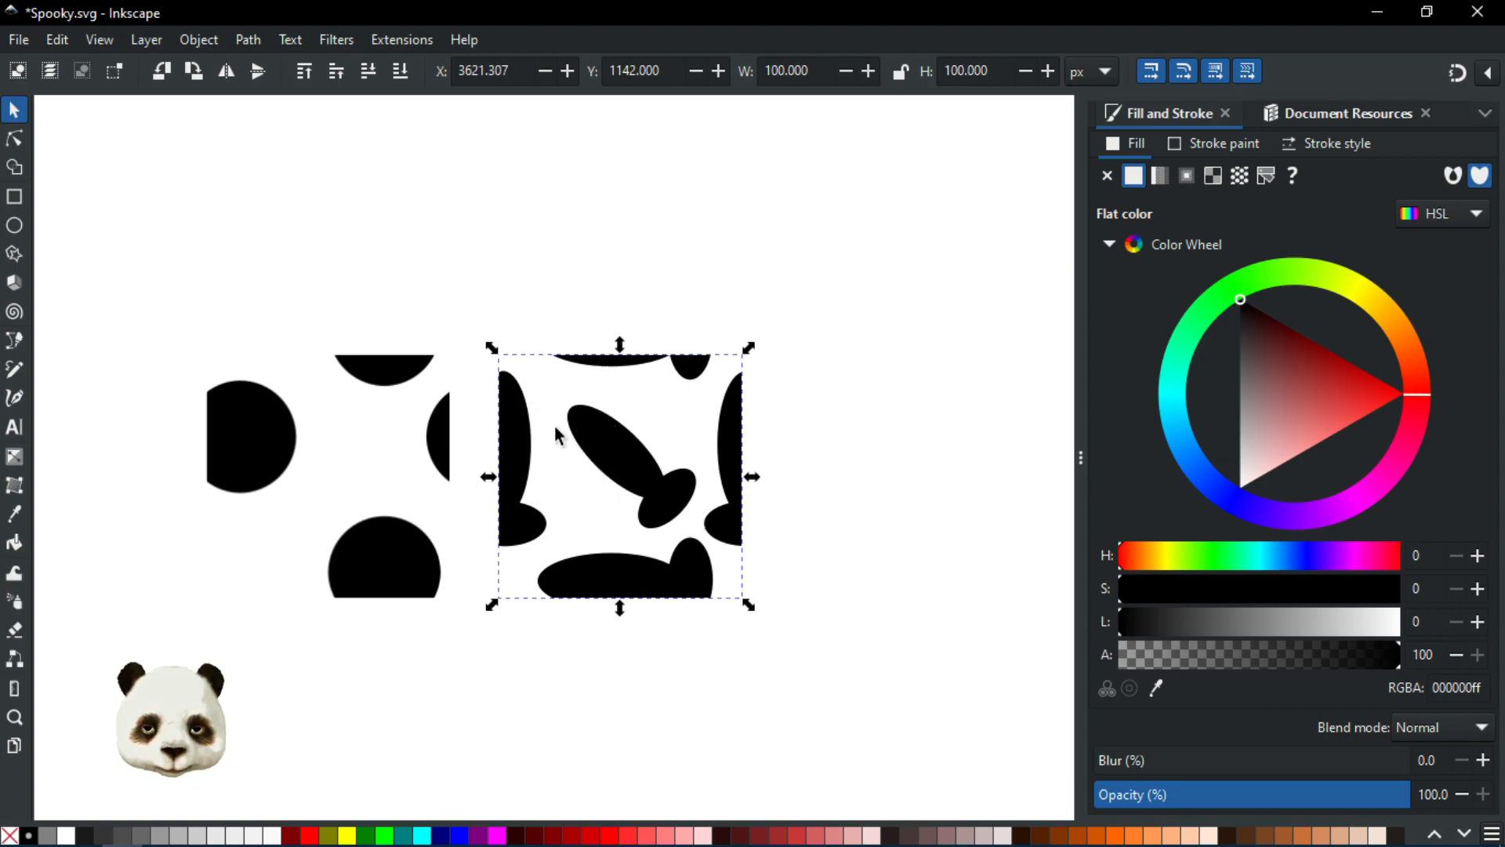
Step: Convert the intersected tile into a pattern with Objects to Pattern and save the document
left_click(201, 41)
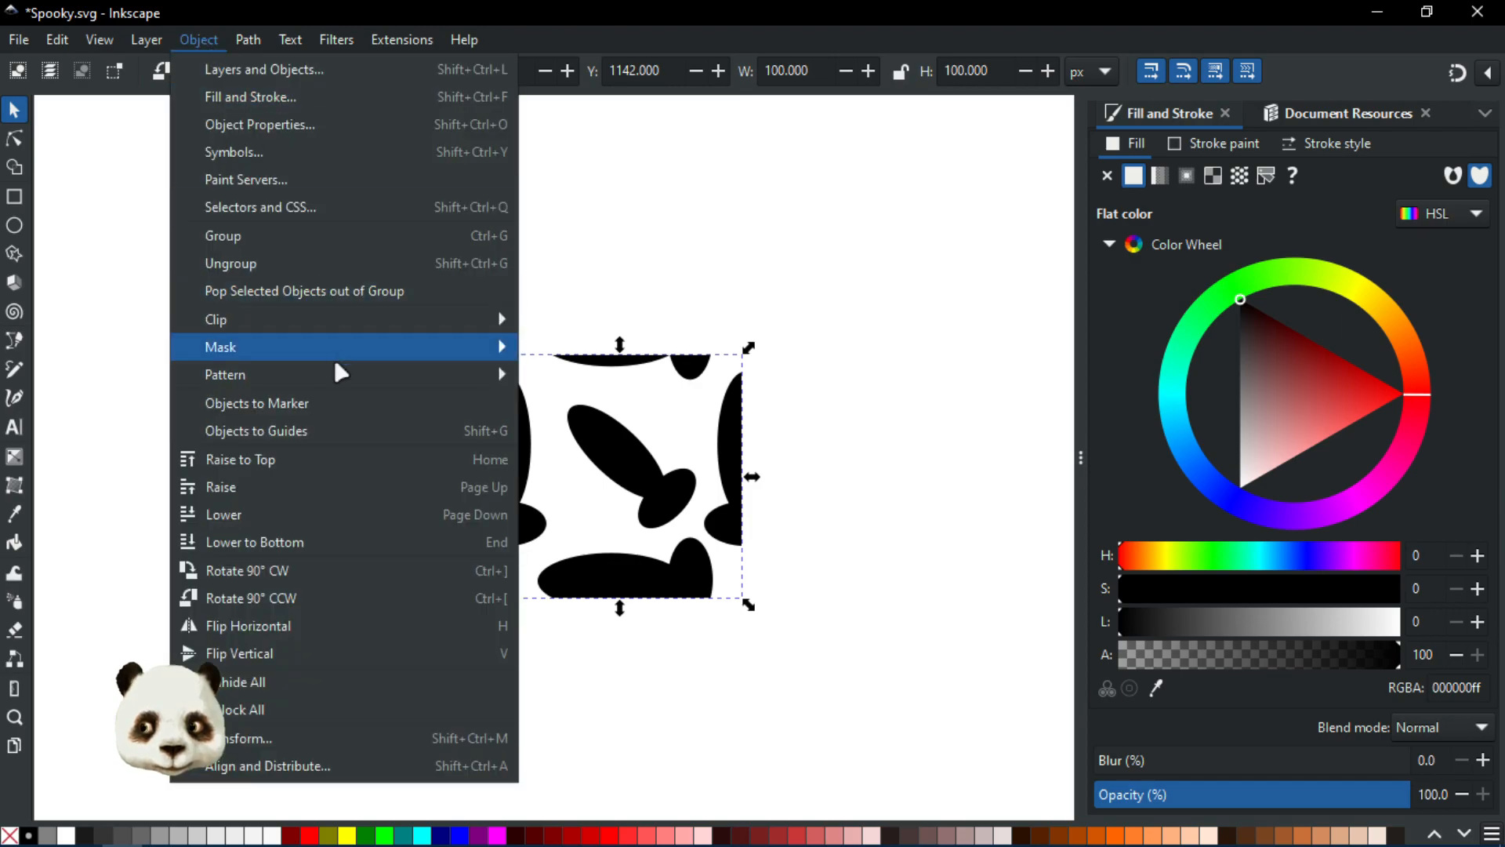
mouse_move(328, 380)
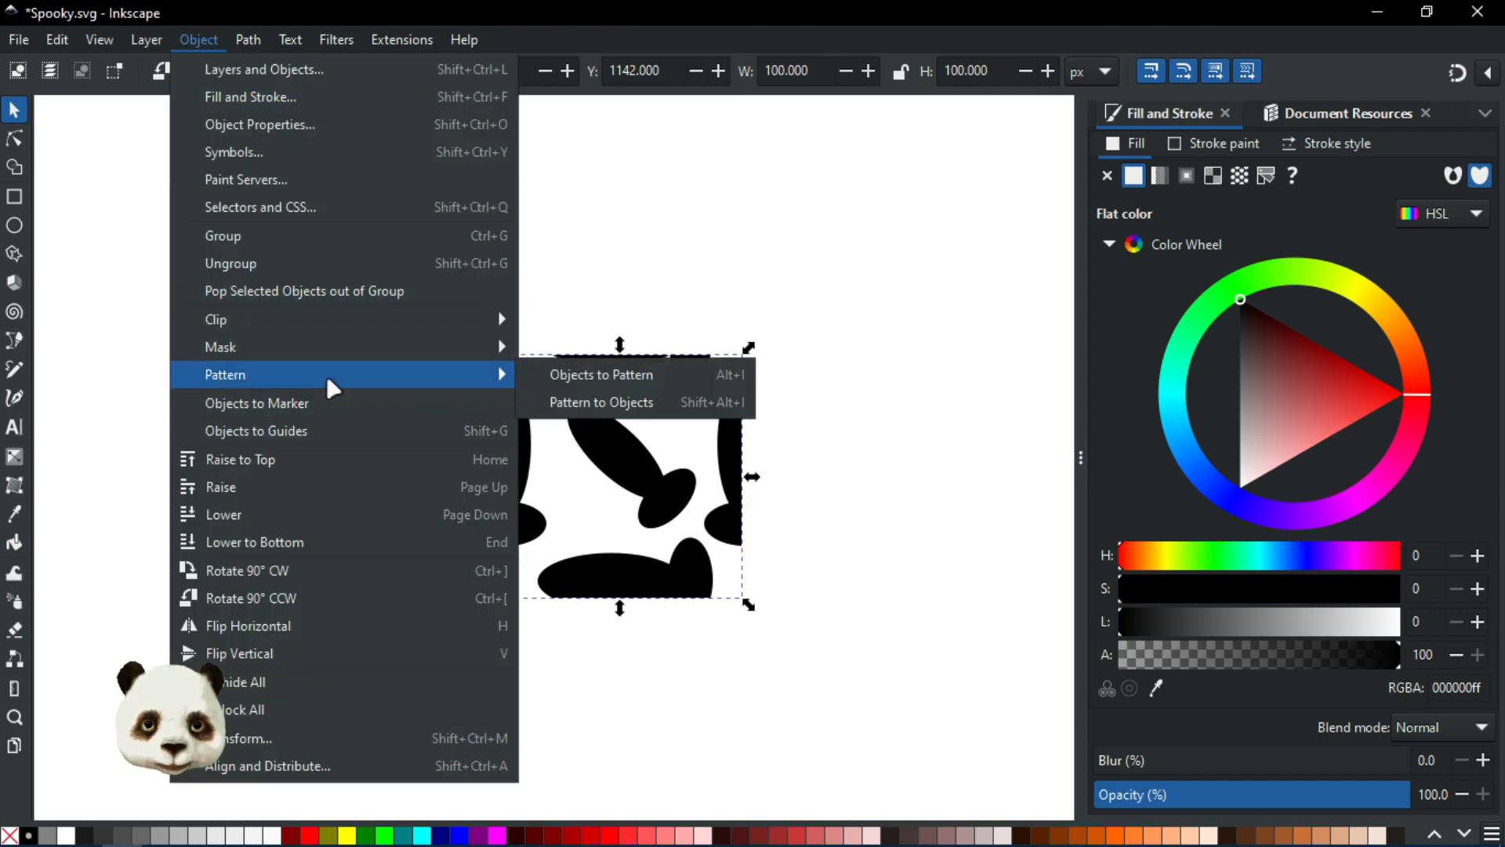
left_click(702, 376)
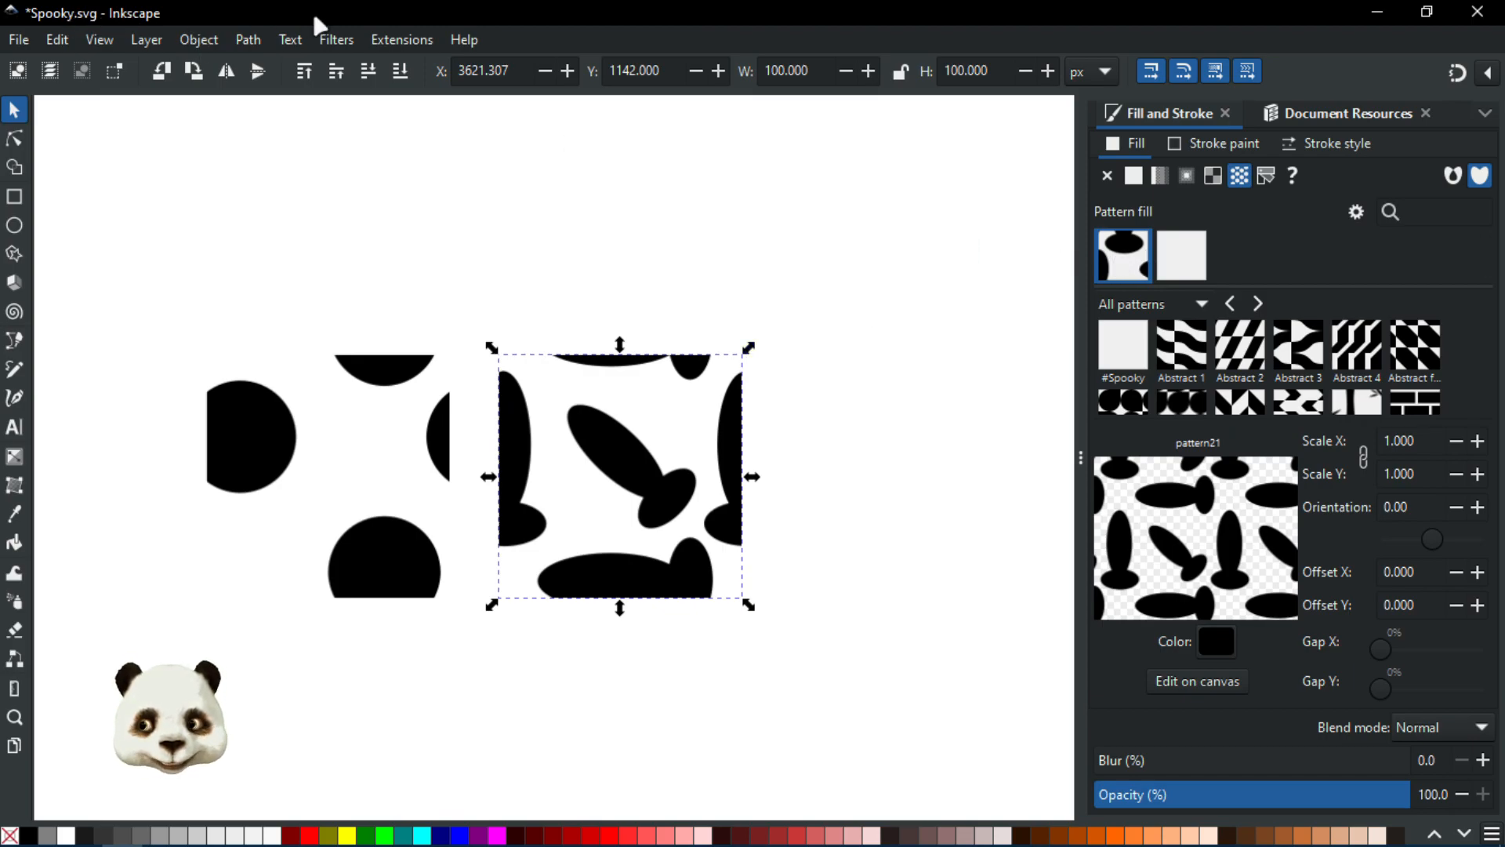
key("ctrl+s")
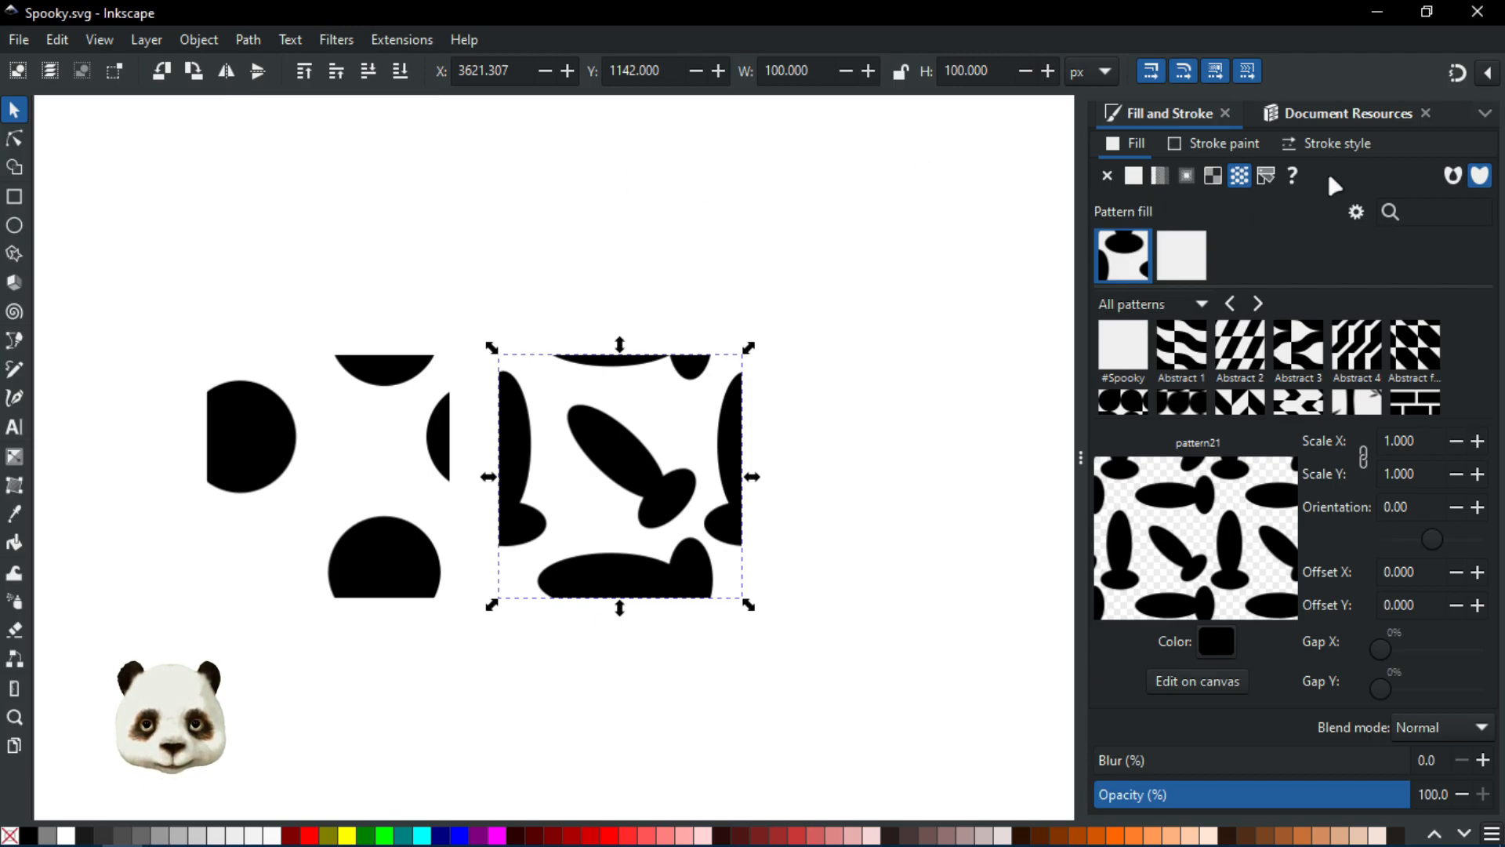
Step: Set the tile's pattern colour to red aa2222ff and save the document
left_click(1339, 117)
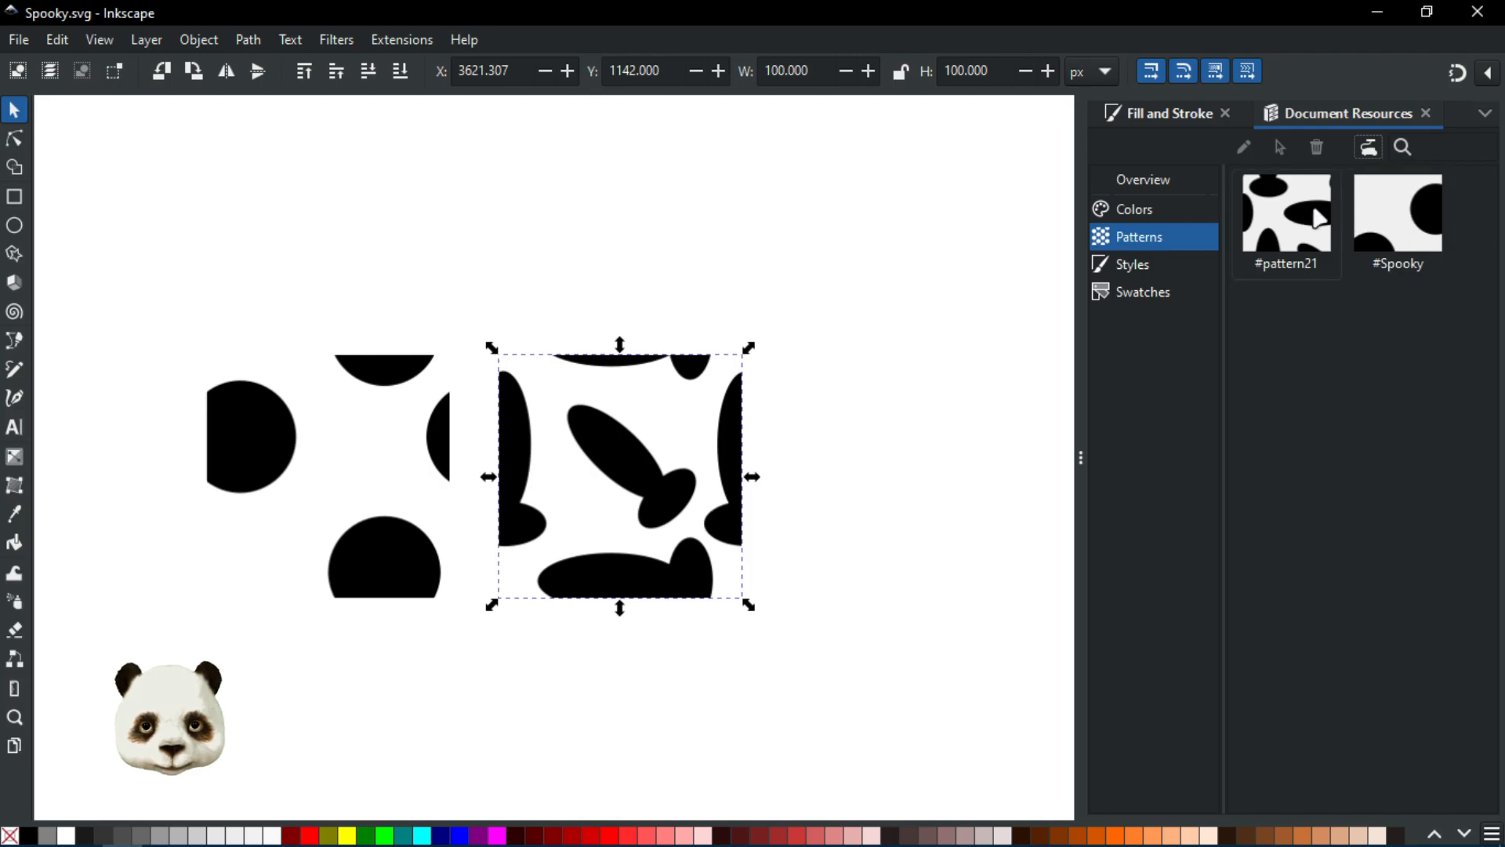
left_click(1145, 109)
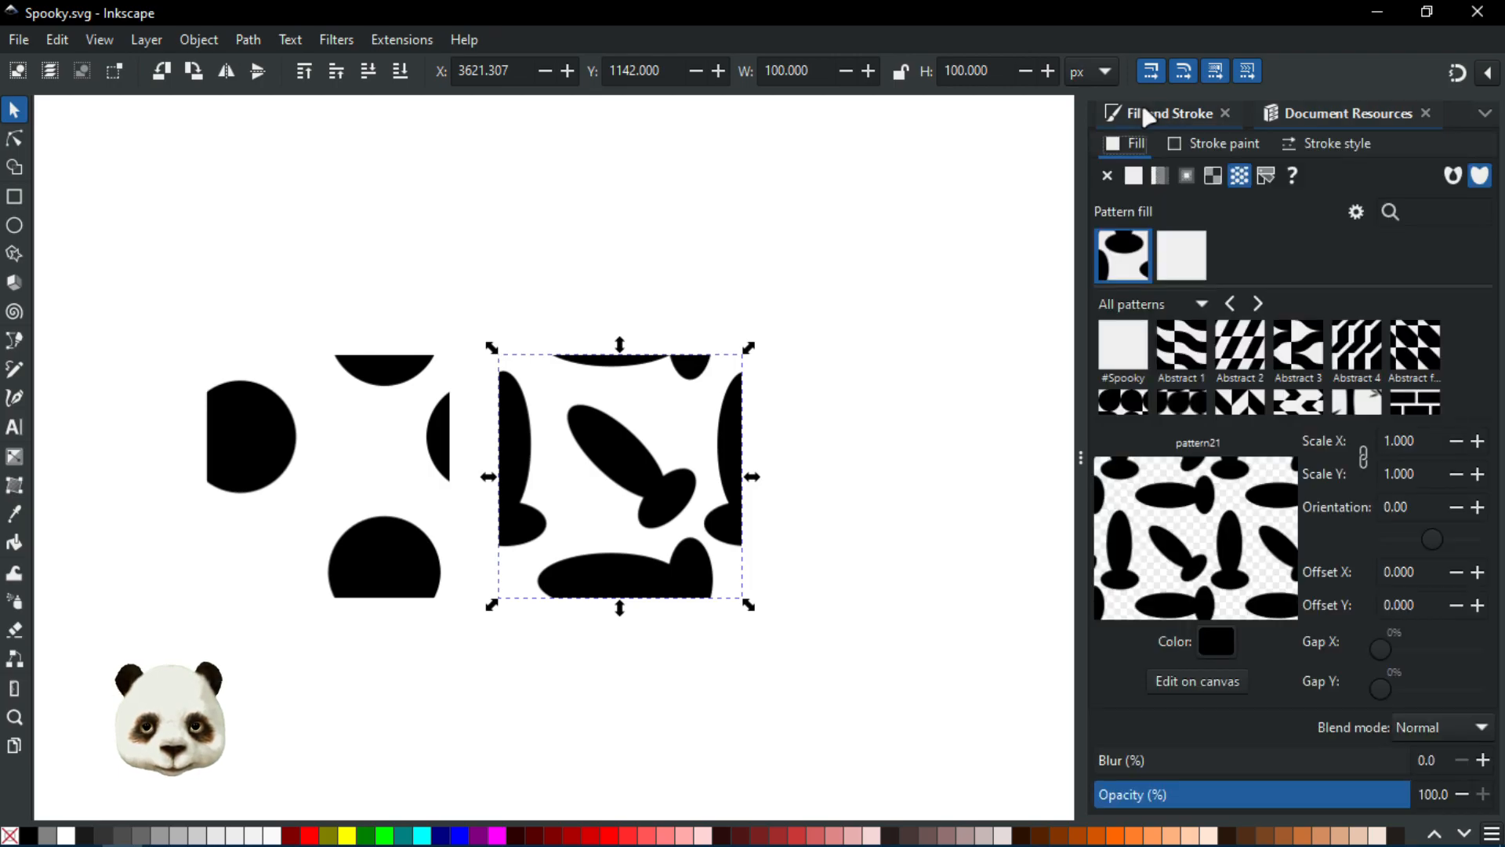
left_click(1218, 646)
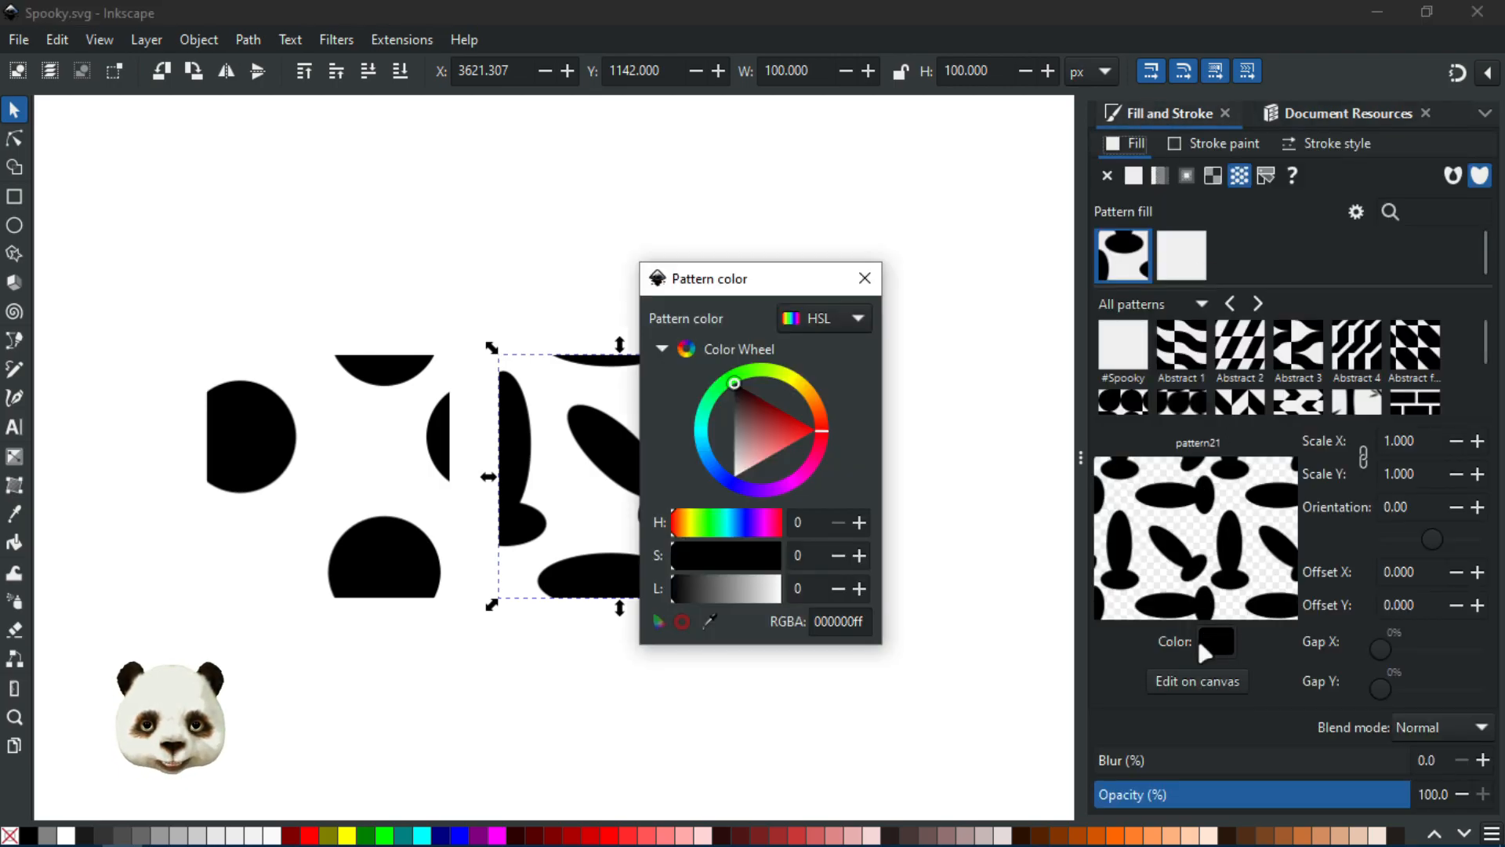
left_click(761, 414)
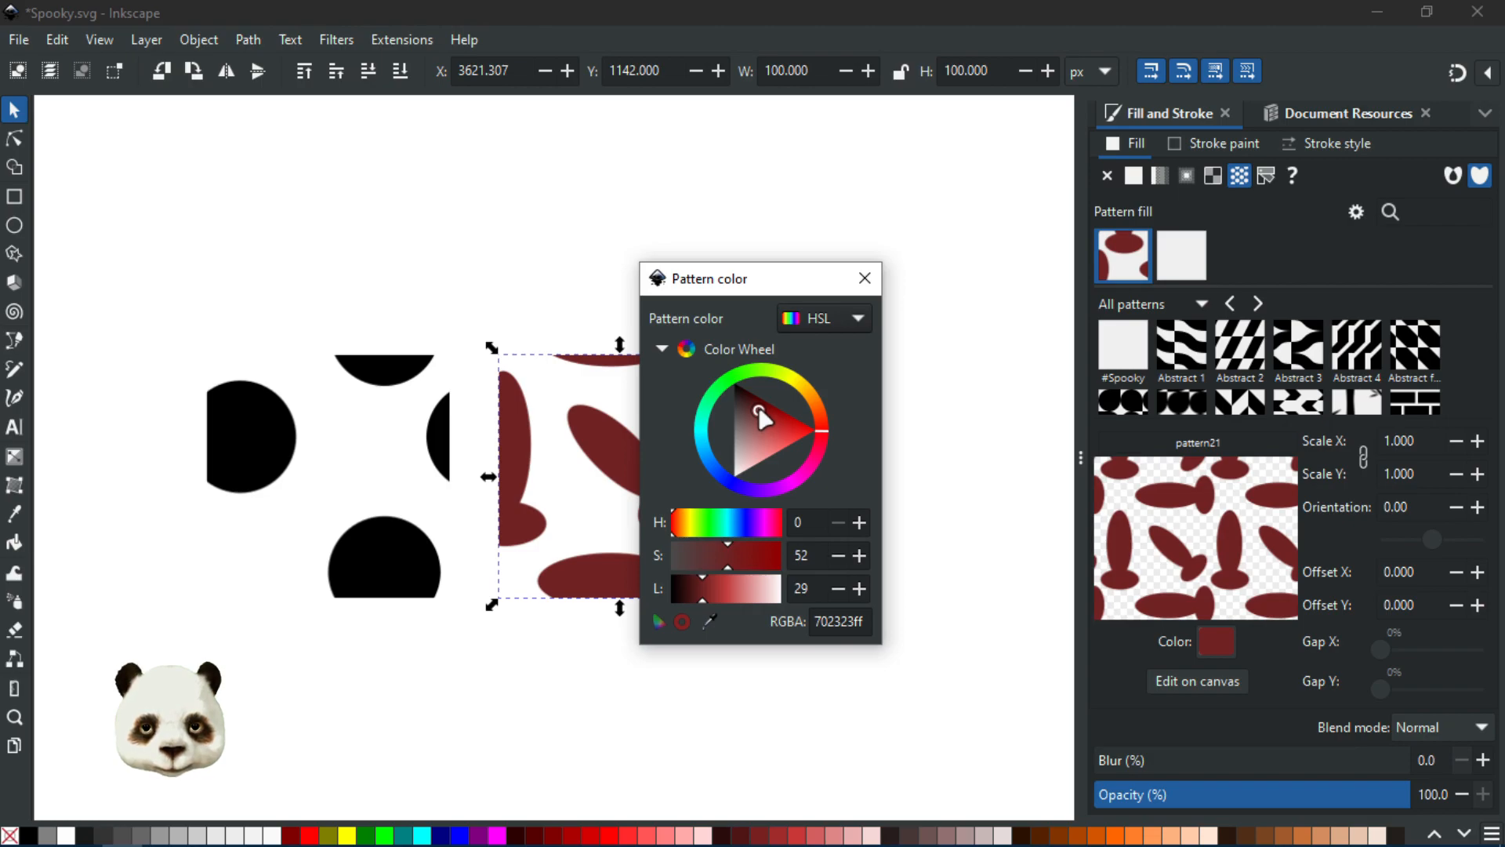
left_click_drag(759, 411, 776, 421)
left_click(865, 279)
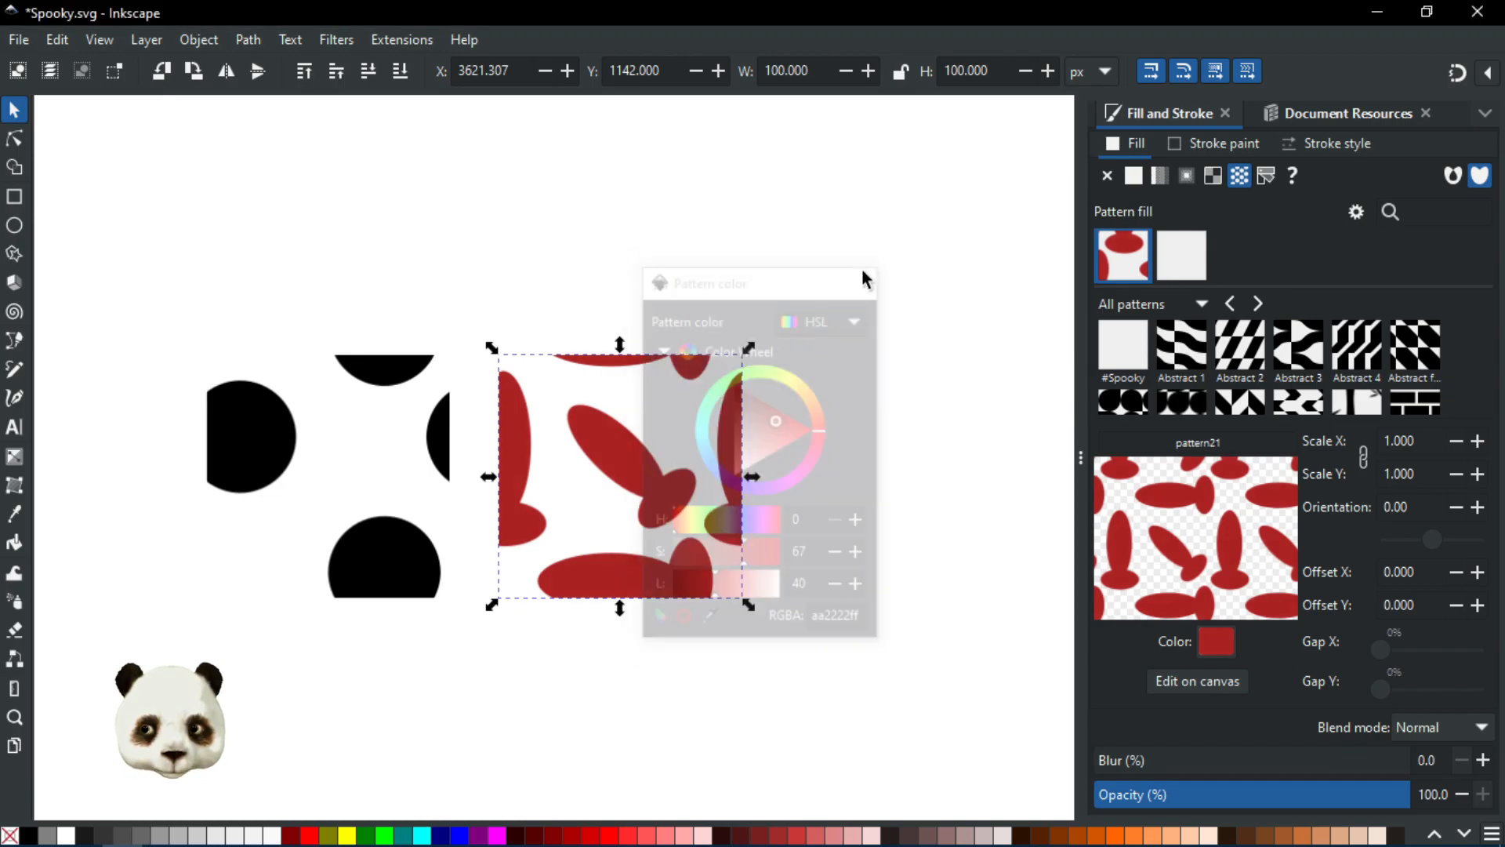
key("ctrl+s")
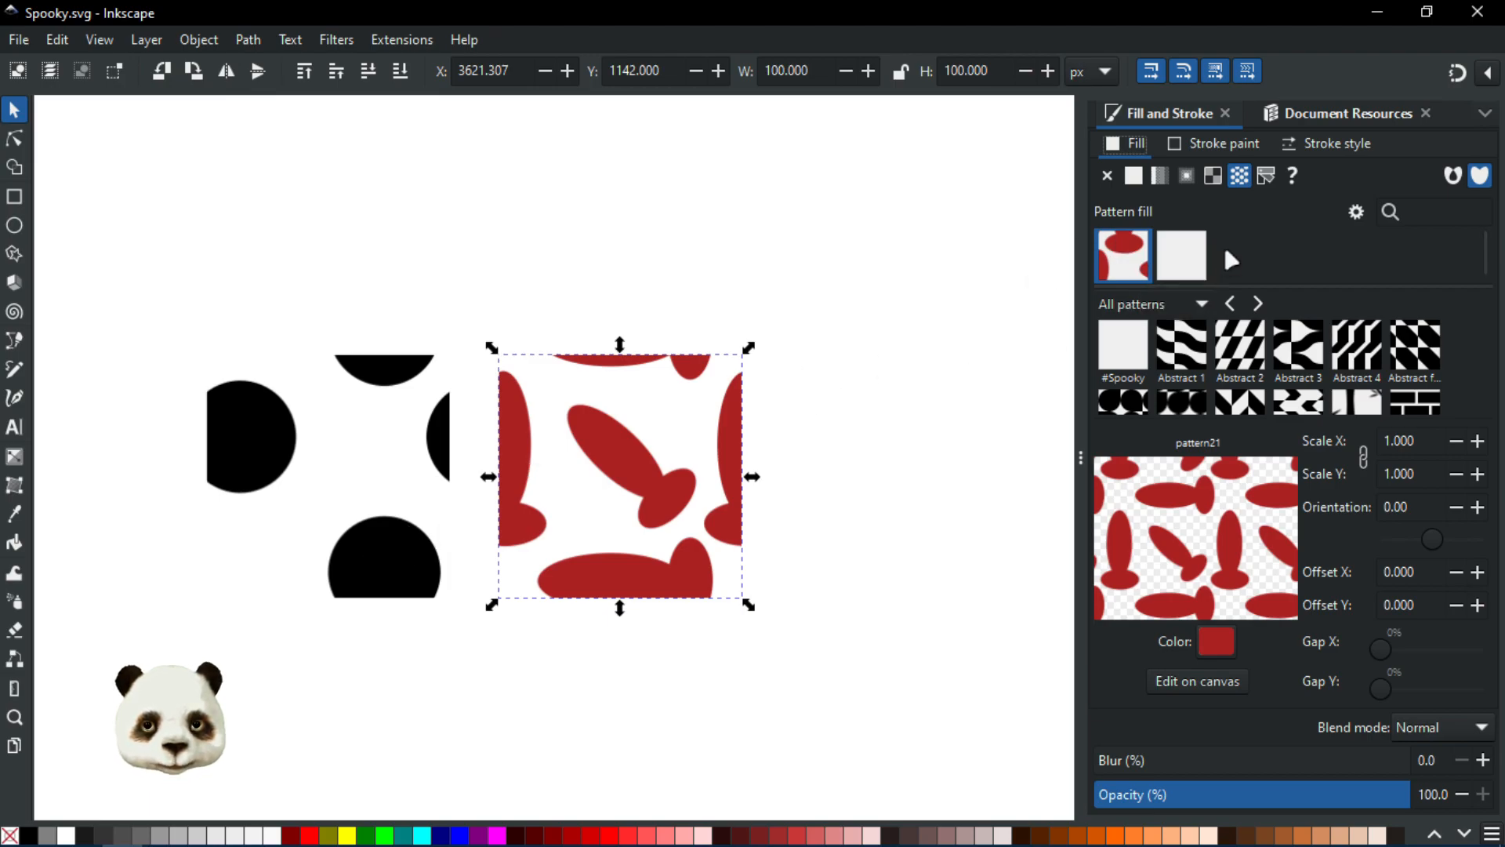
Step: Try the #Spooky pattern on the tile, switch back to pattern21, and save
left_click(1195, 262)
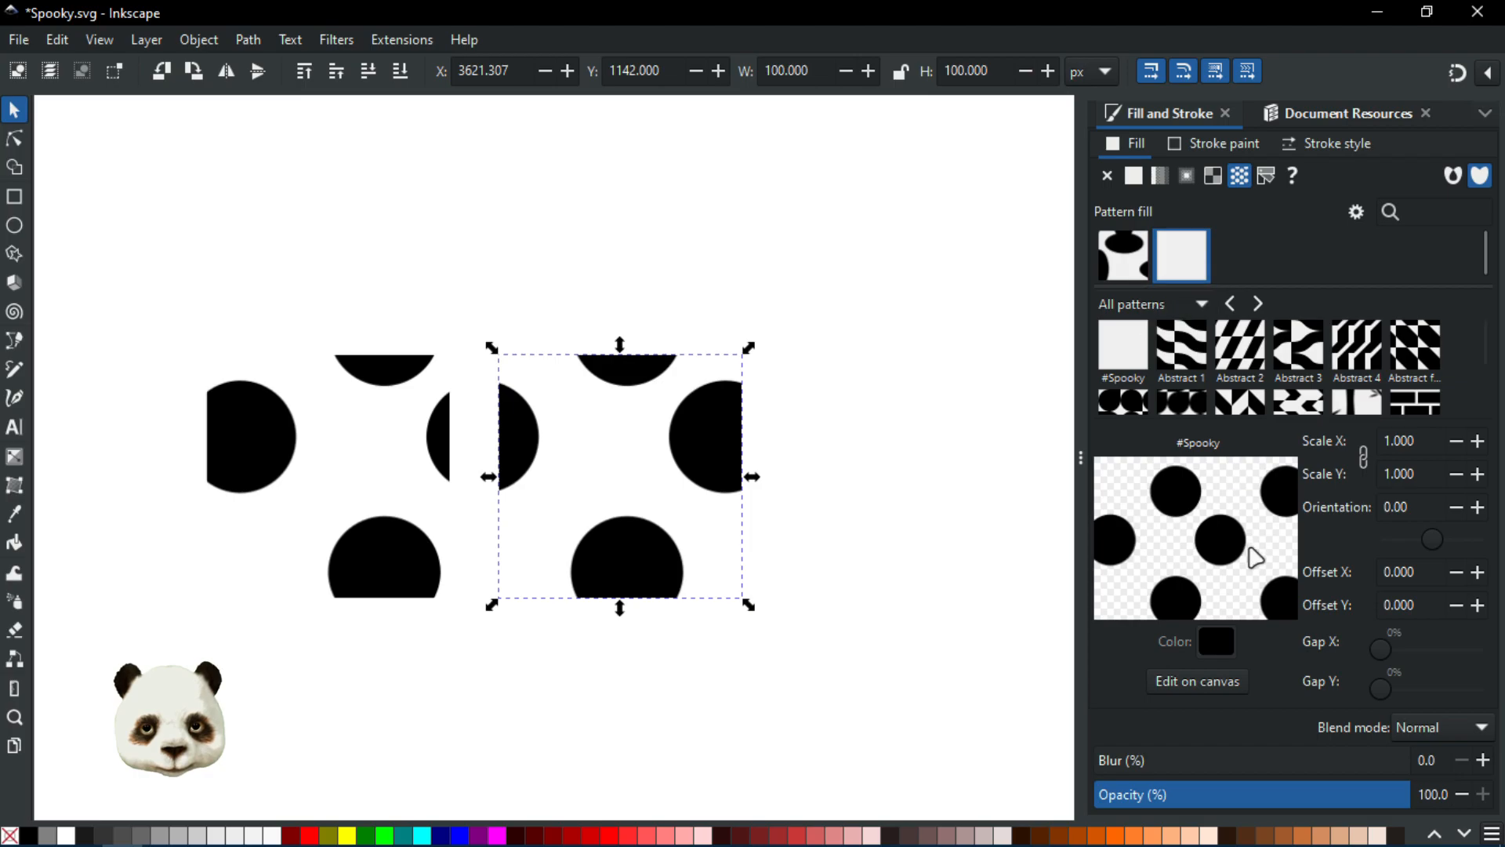
left_click(1145, 265)
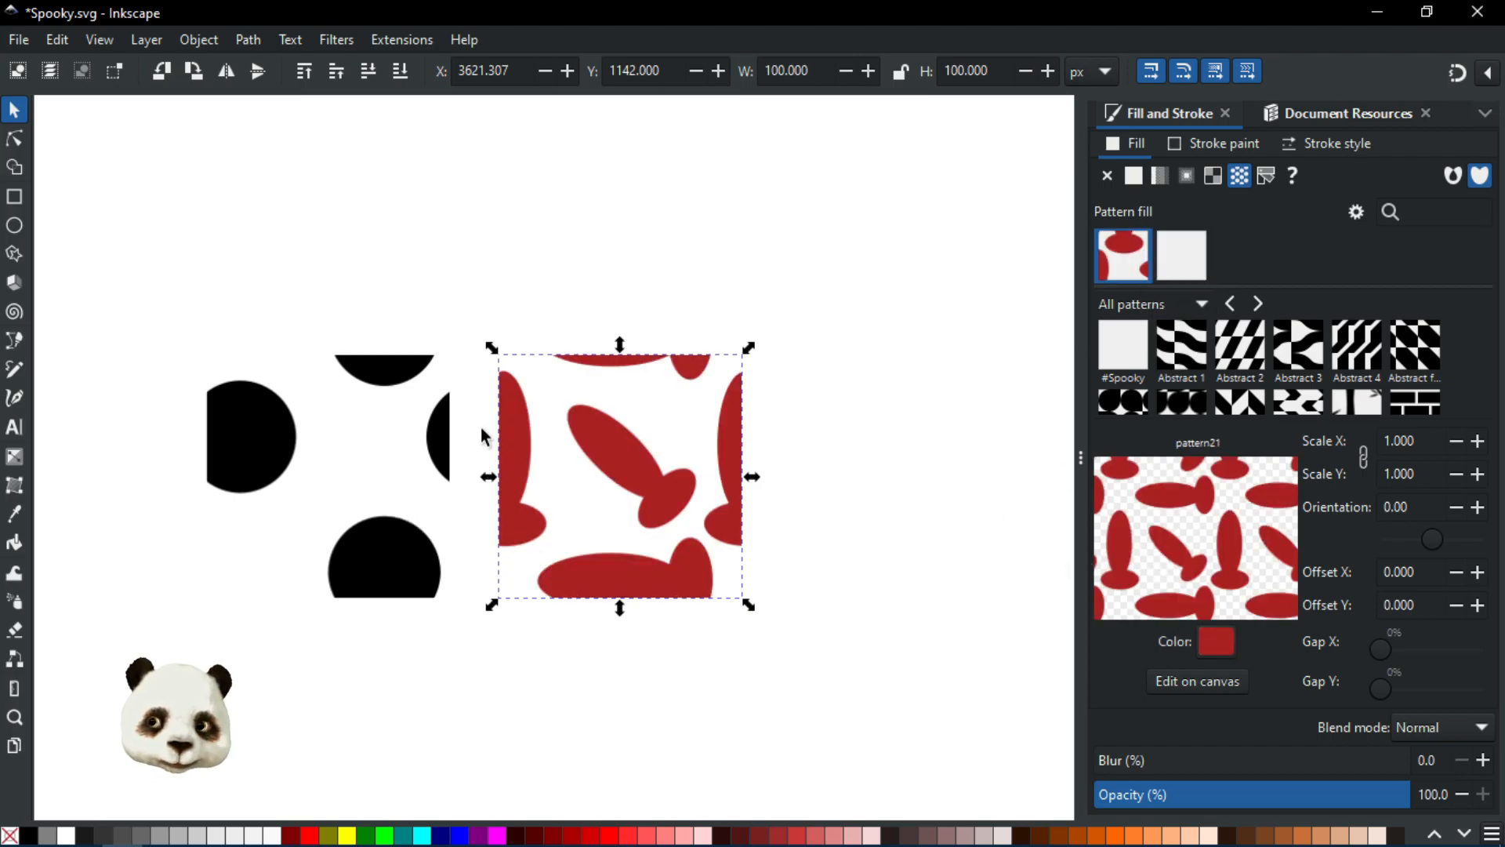
key("ctrl+s")
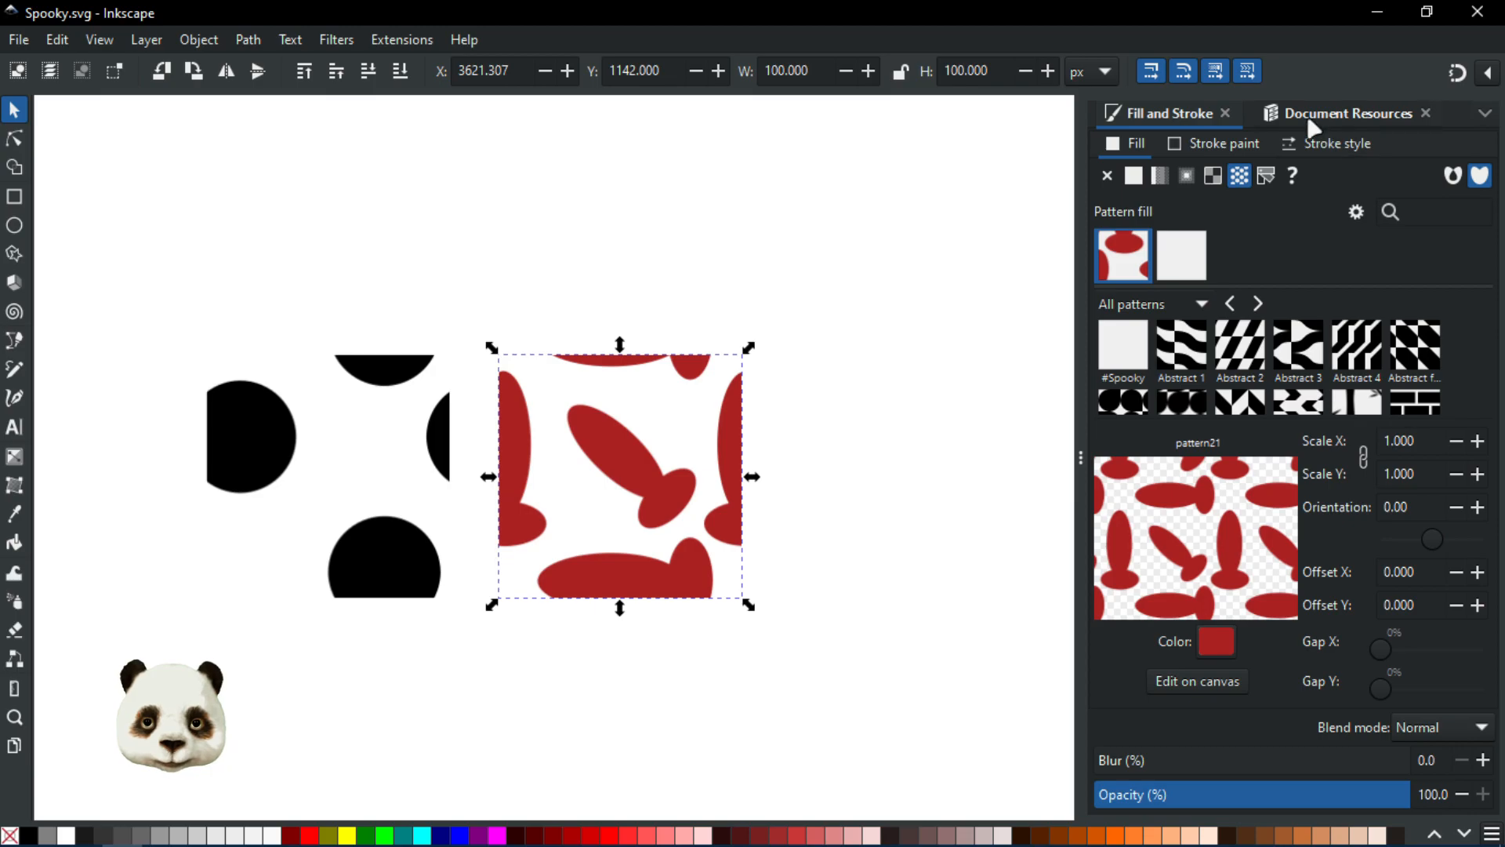
Step: Browse the Spooky pattern collection and the document's pattern resources
left_click(1151, 308)
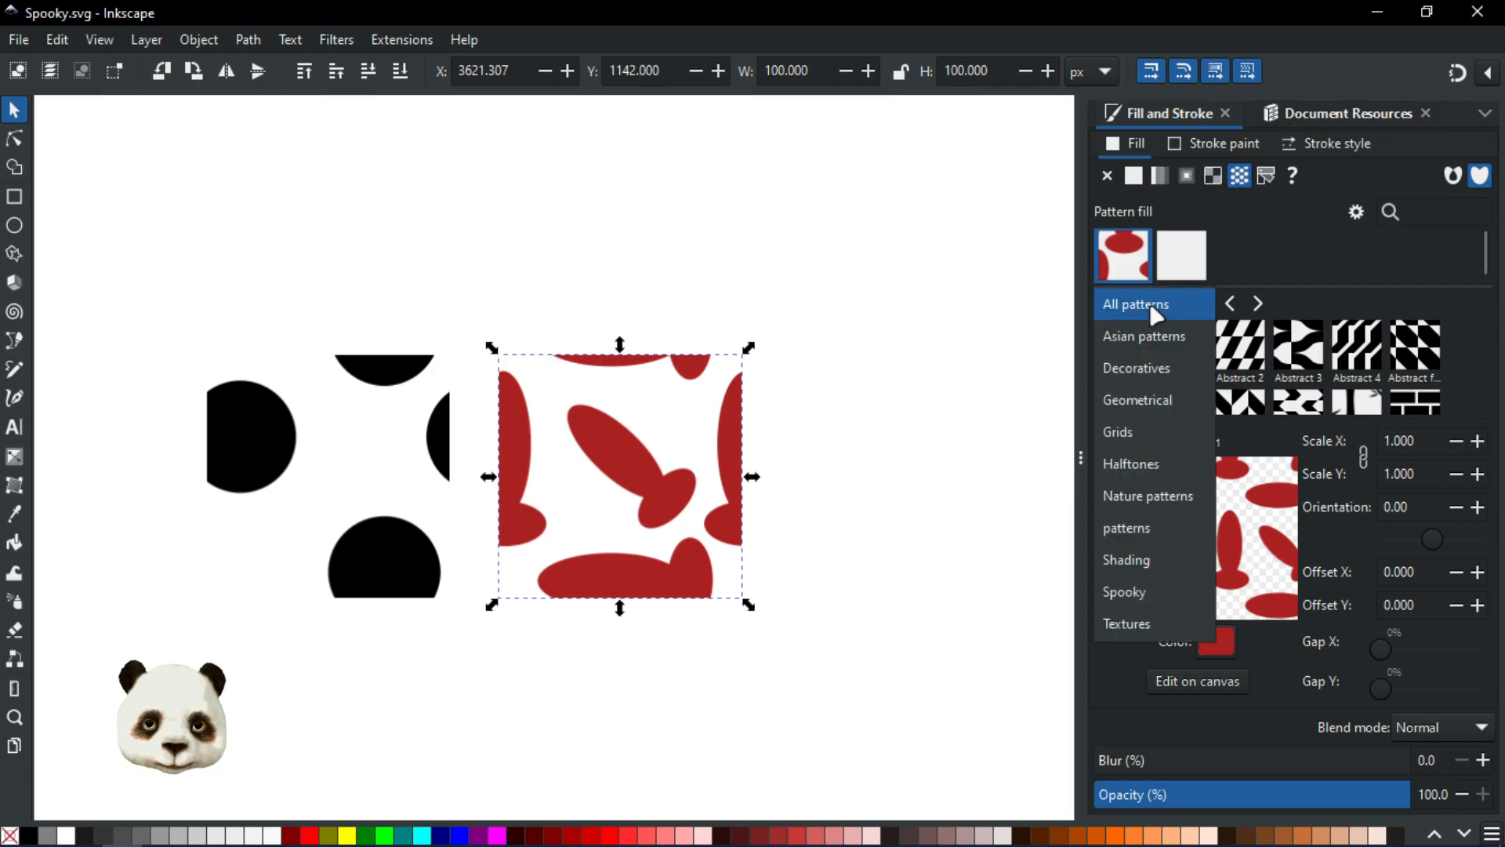
left_click(1133, 594)
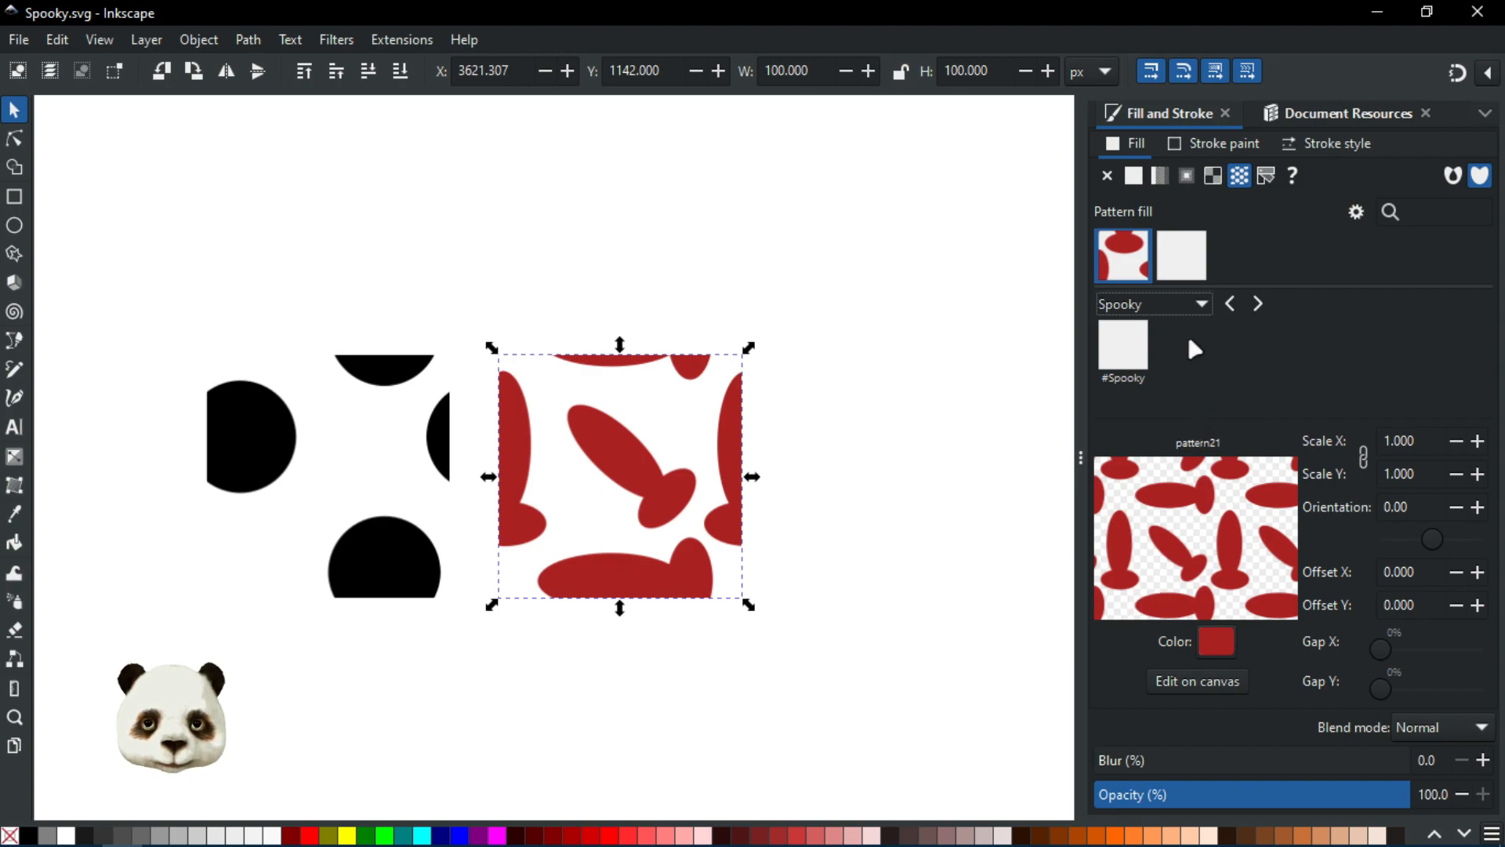
left_click(1202, 306)
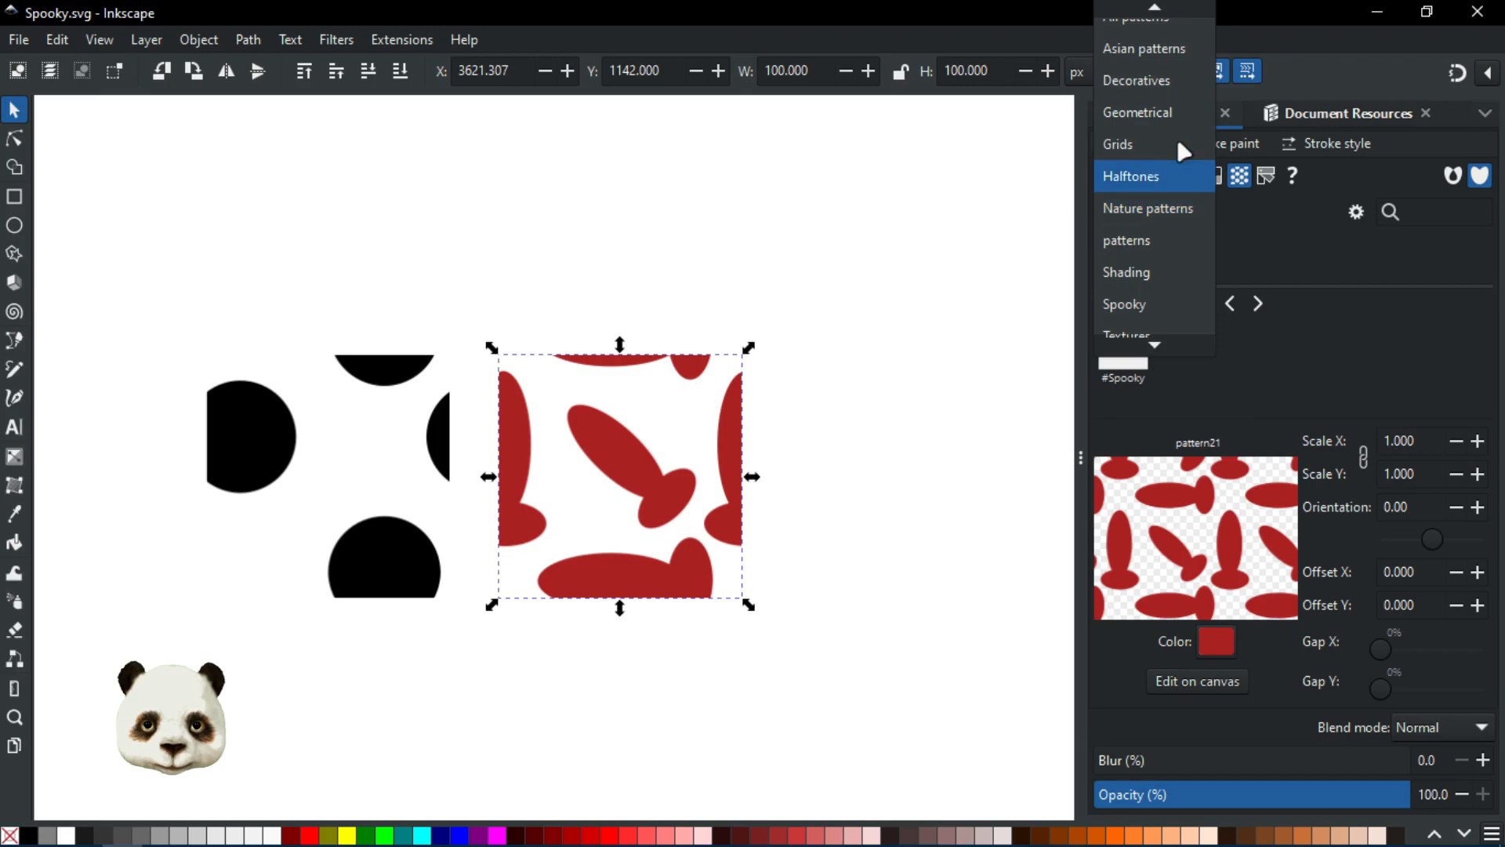
left_click(1160, 24)
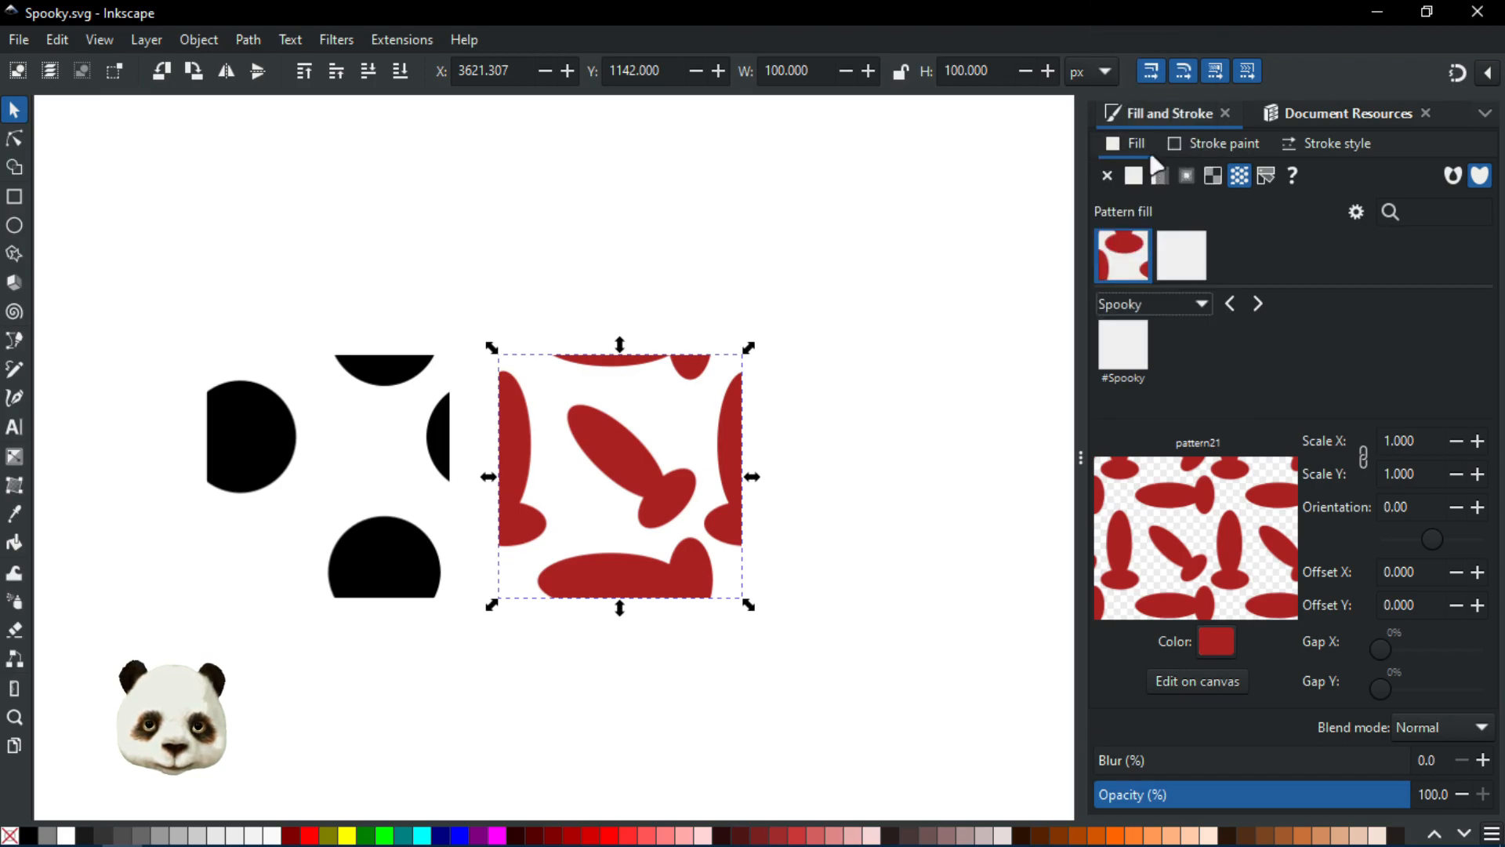
left_click(1347, 118)
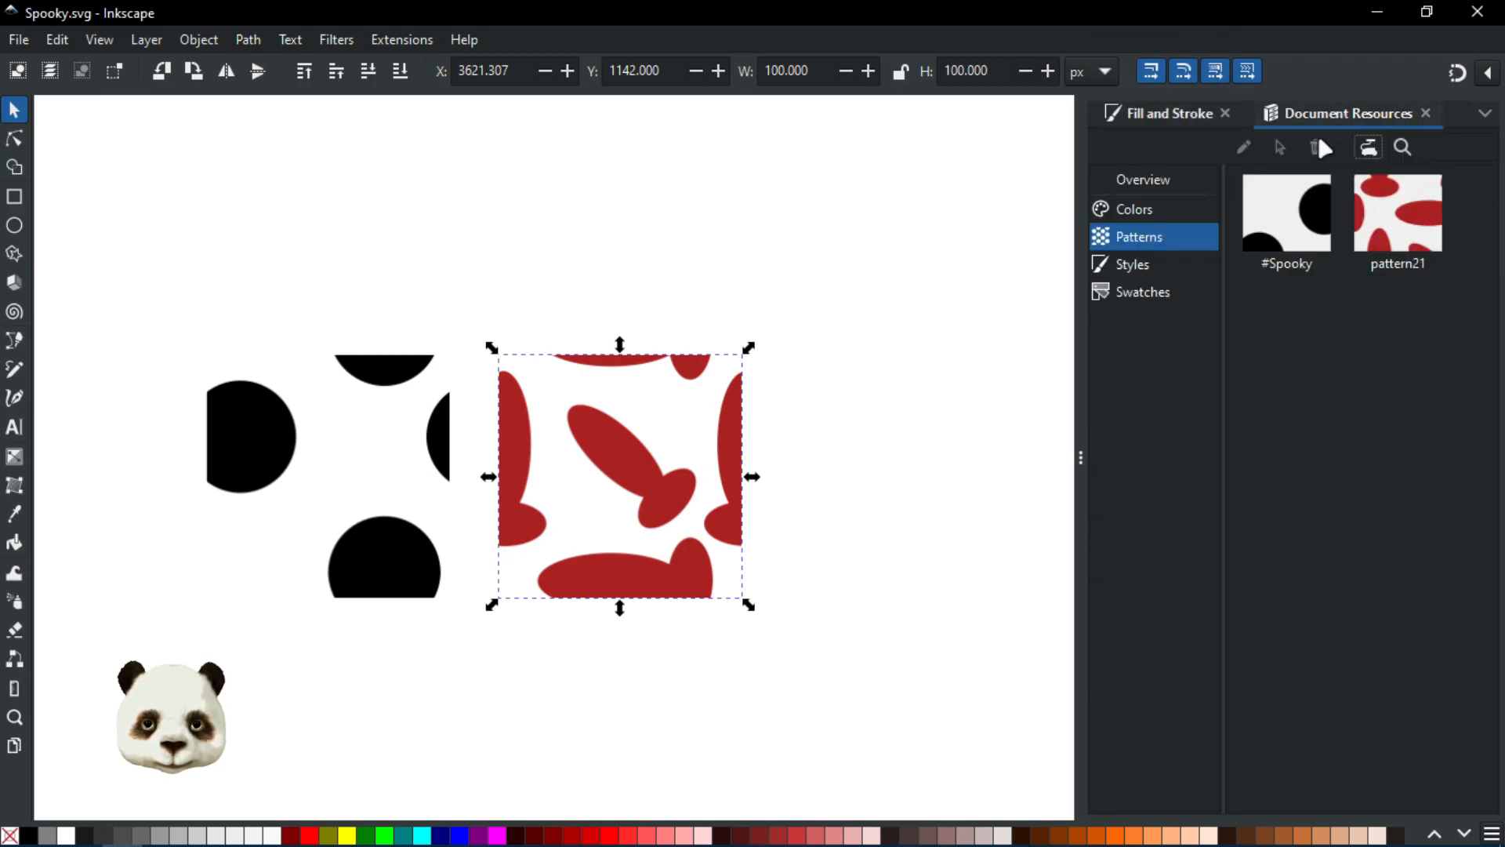
Step: Deselect everything and create a new blank document
left_click(491, 289)
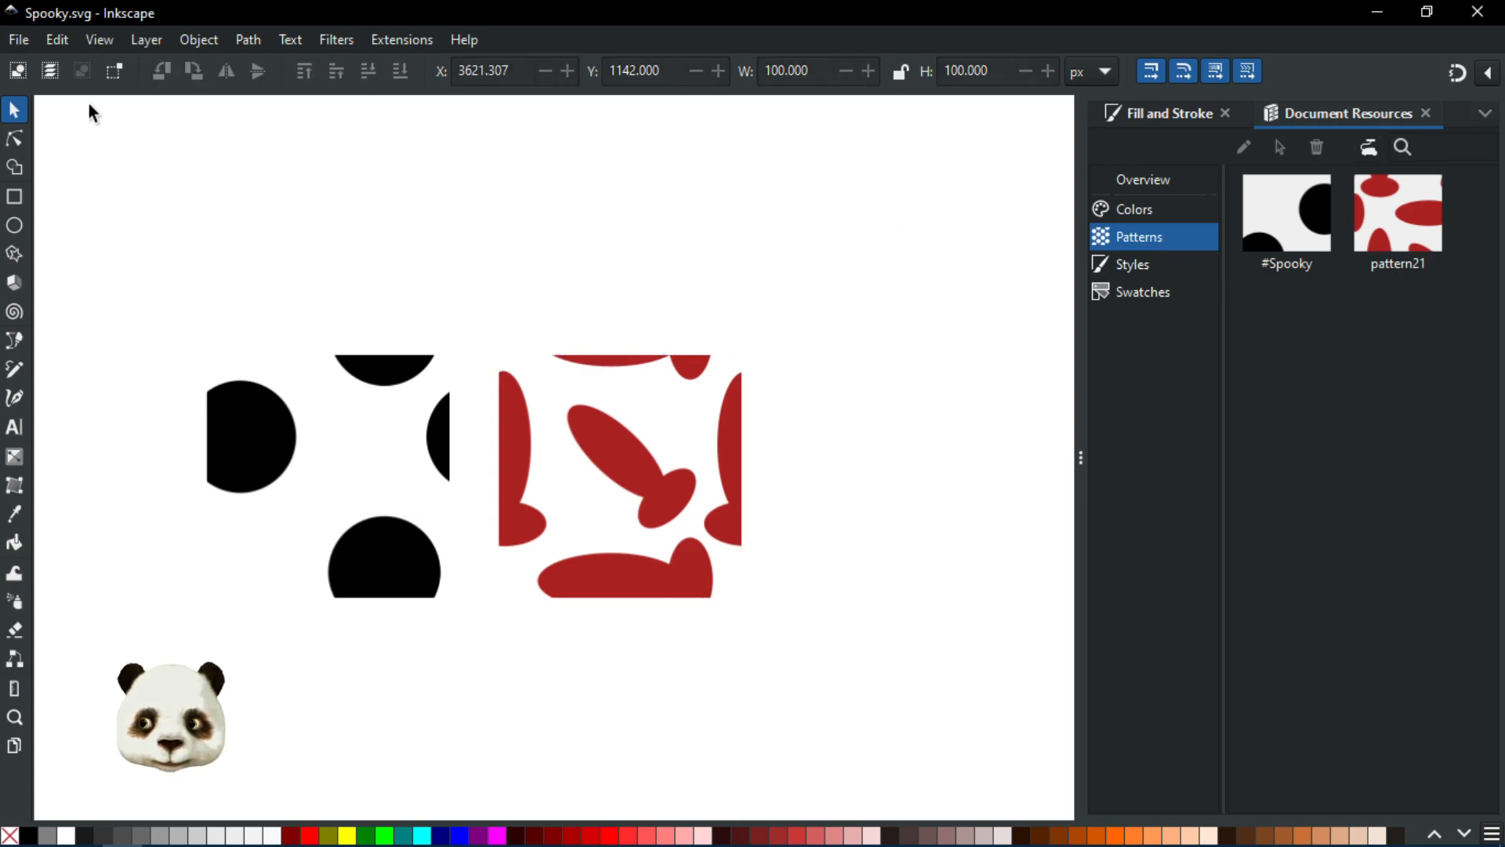
left_click(22, 37)
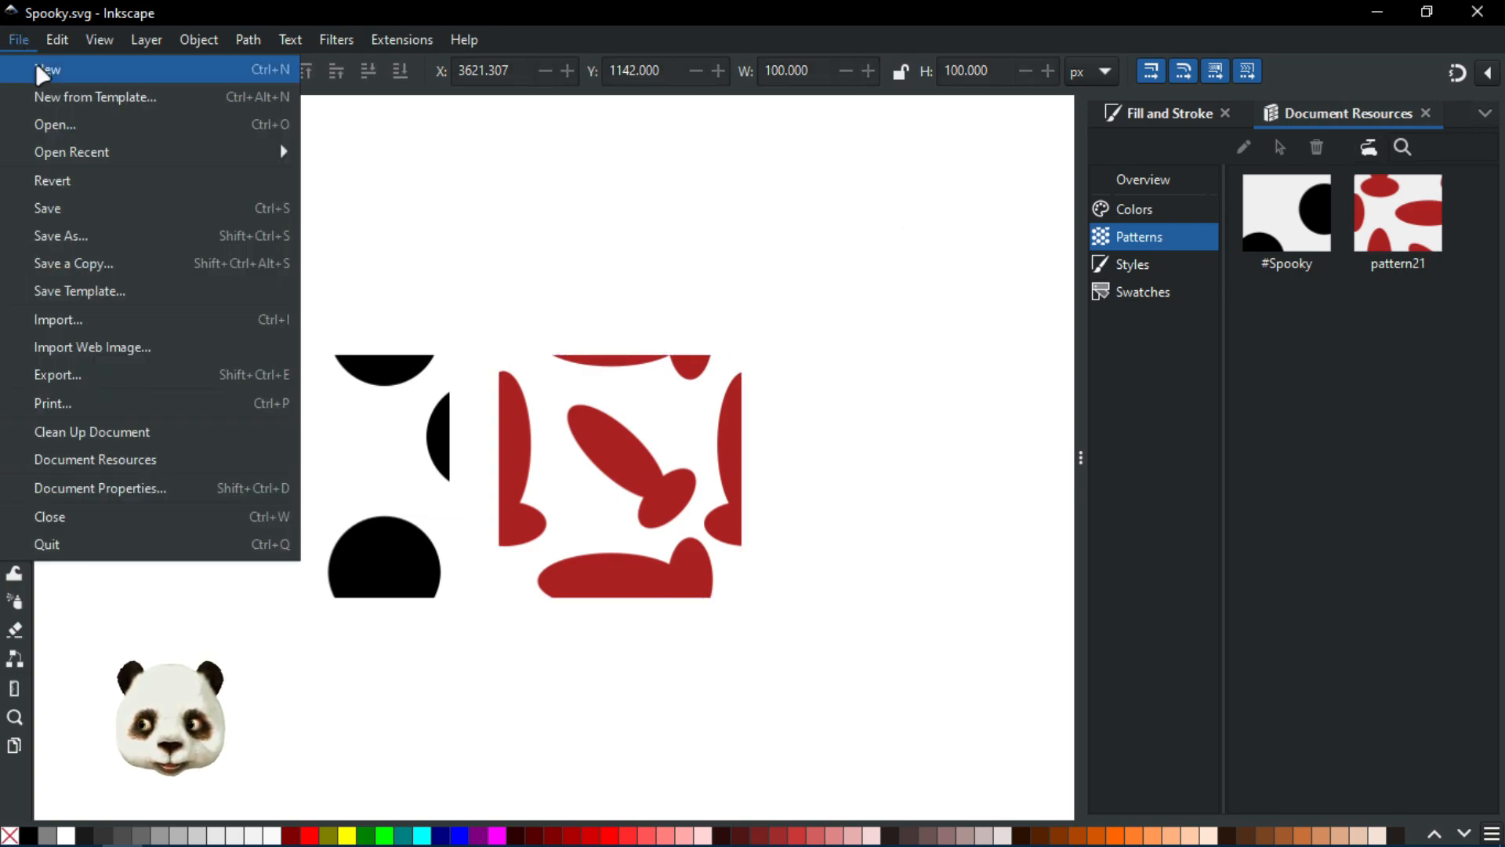
left_click(39, 71)
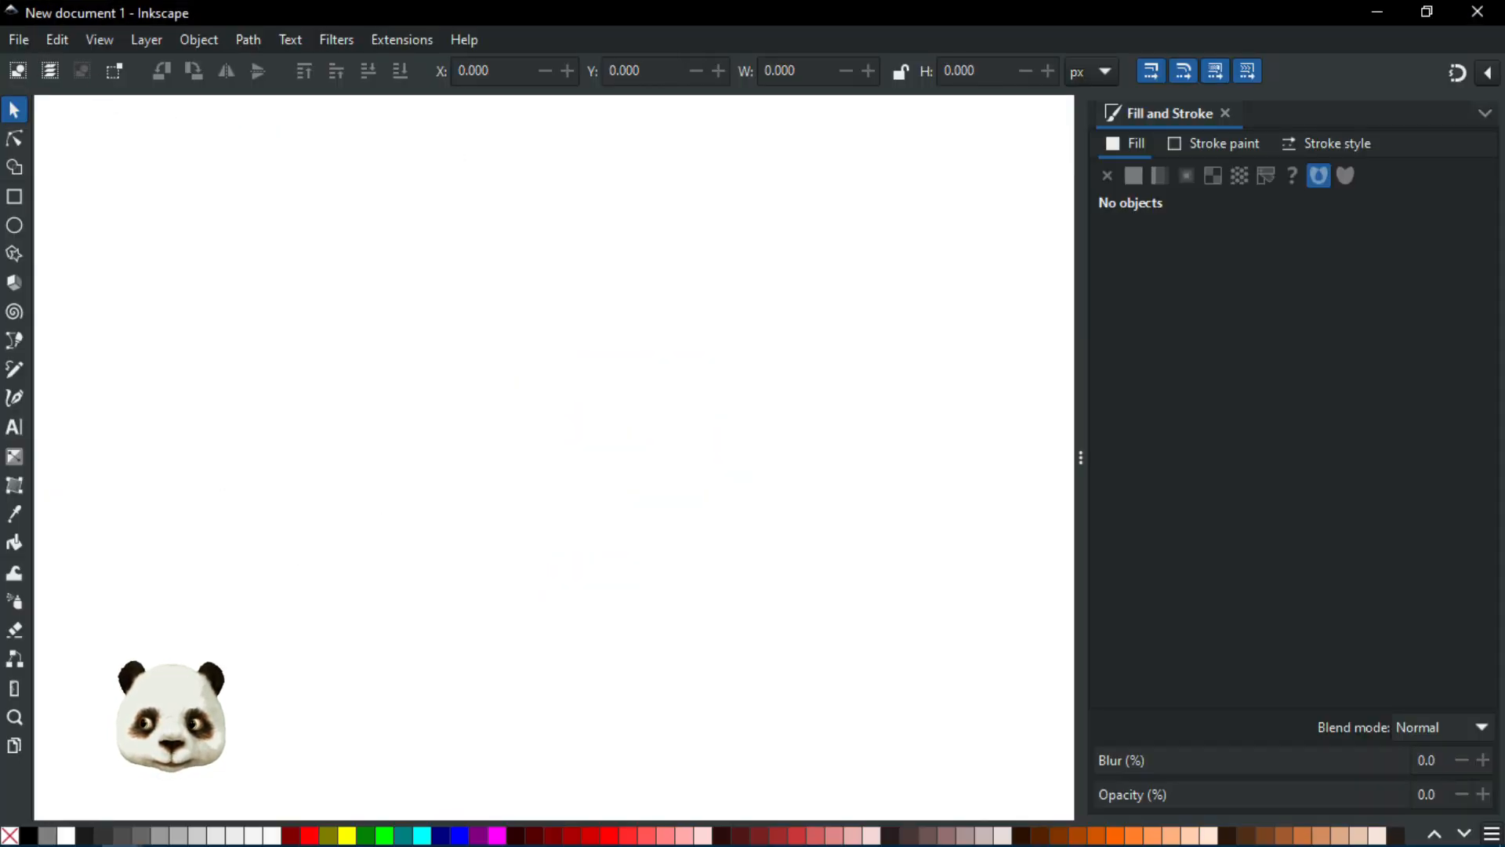
Step: Draw a rectangle about 848 × 826 px and fill it with the #Spooky pattern from the Spooky collection
left_click(14, 197)
left_click_drag(233, 163, 748, 665)
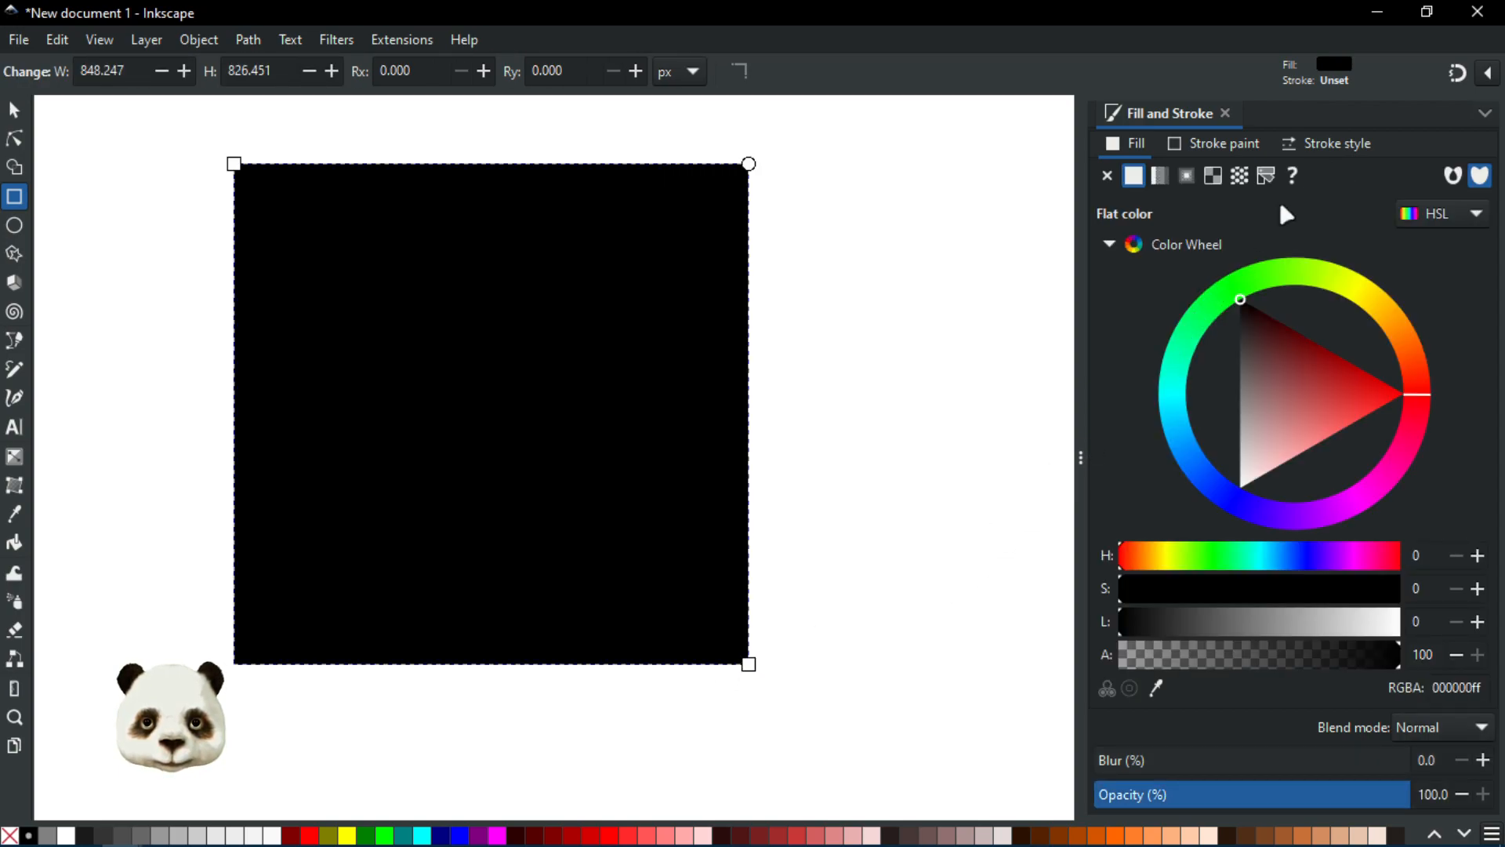
left_click(1240, 175)
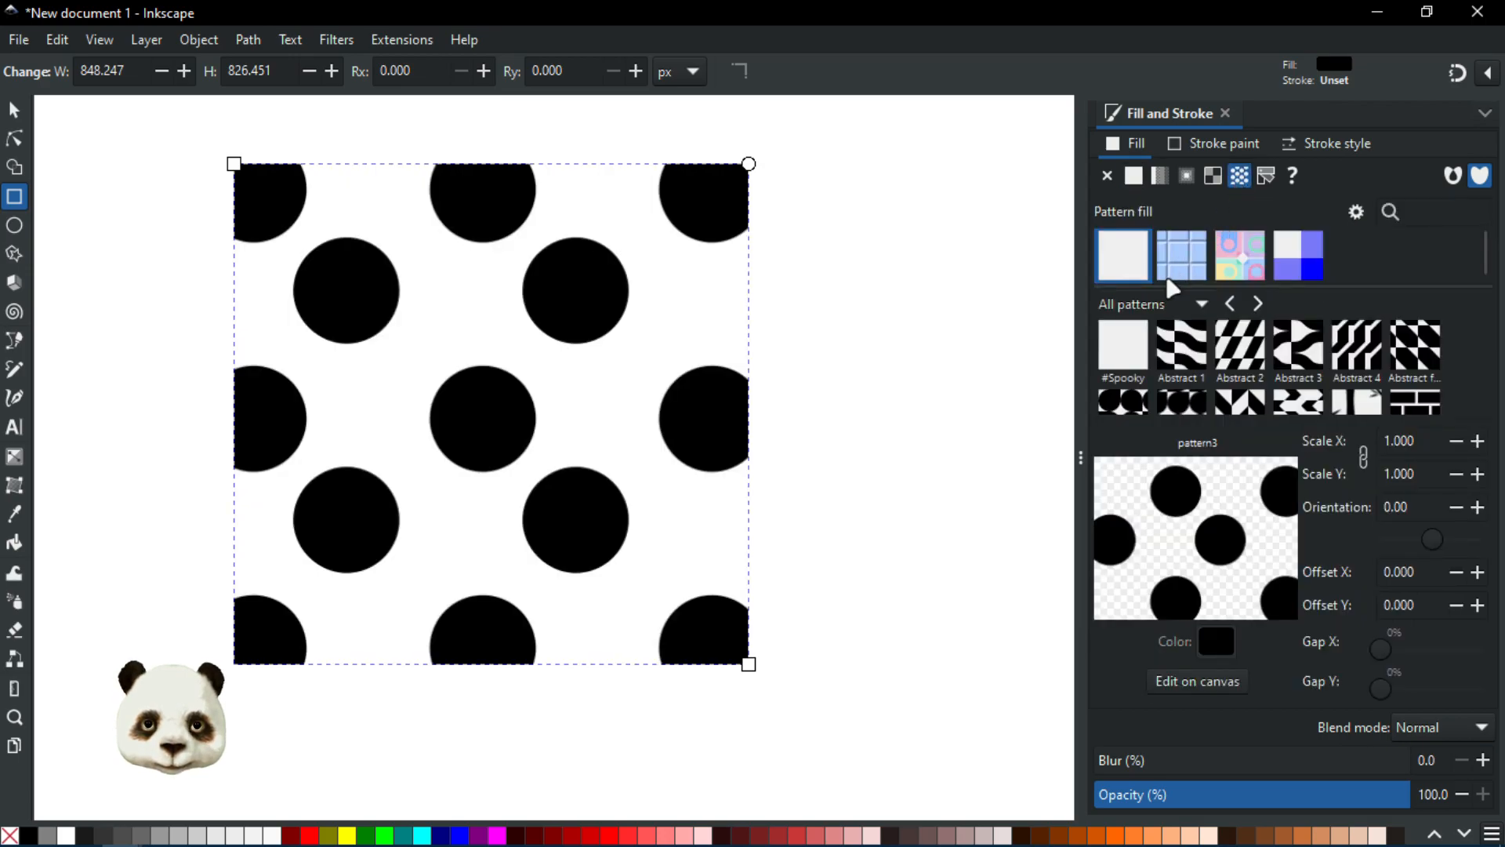
left_click(1202, 306)
left_click(1133, 590)
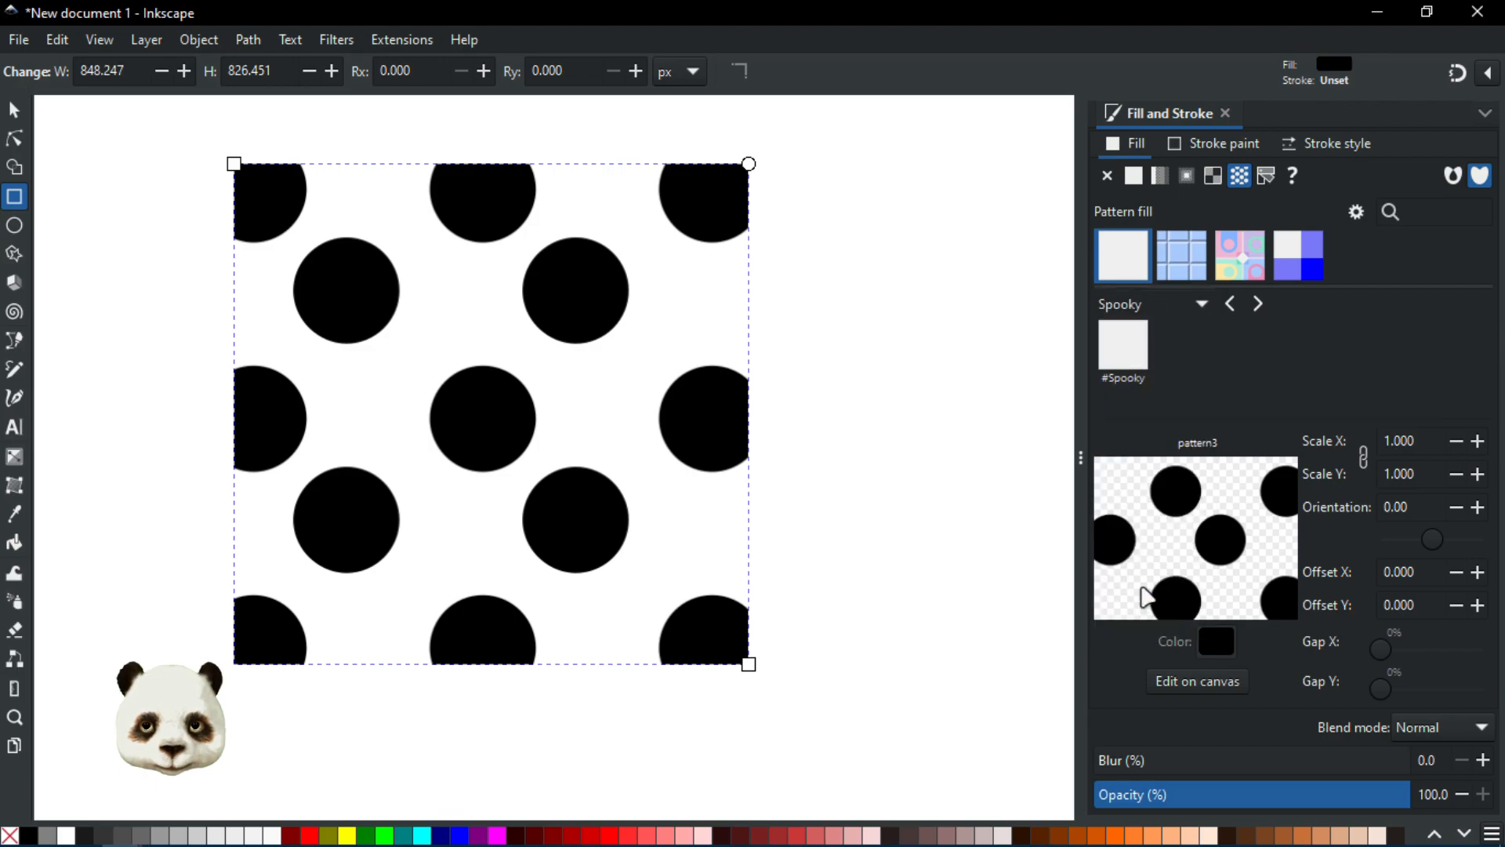
left_click(1115, 360)
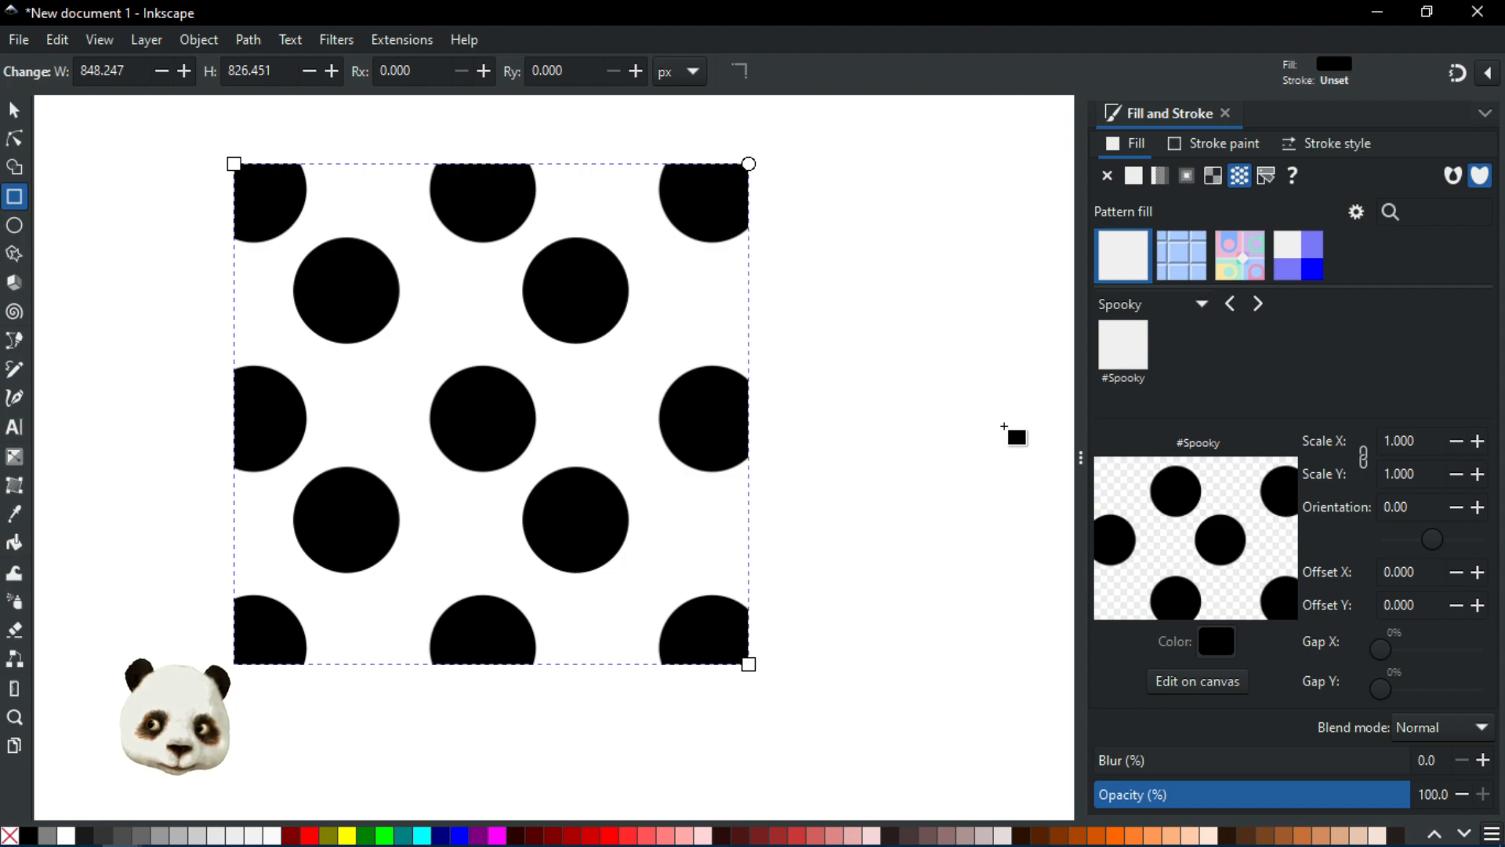
Step: Browse all the patterns available in the pattern library
left_click(1200, 305)
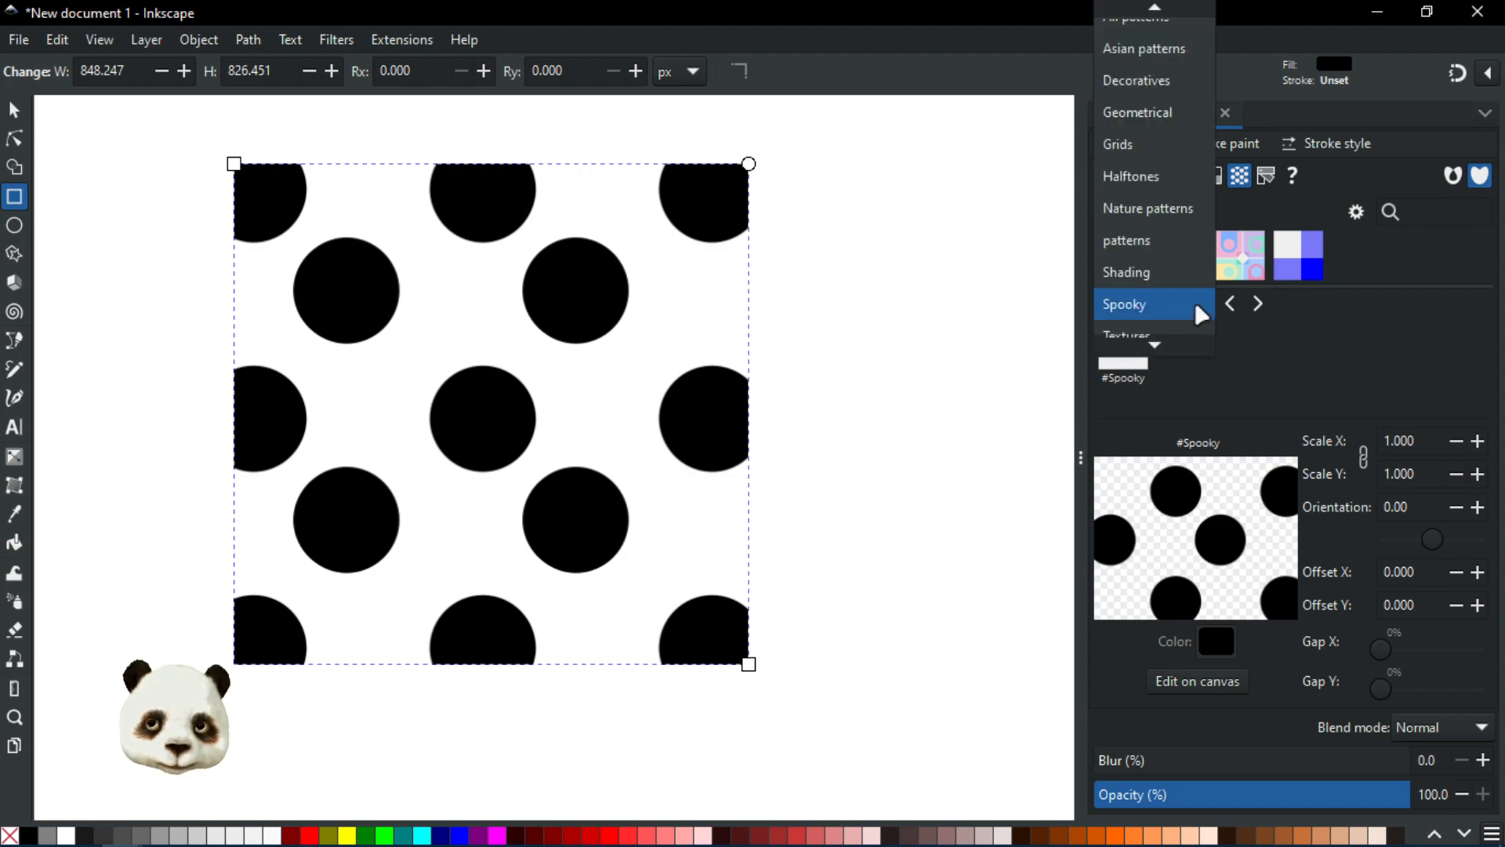
left_click(1145, 18)
scroll(1199, 347, "down", 8)
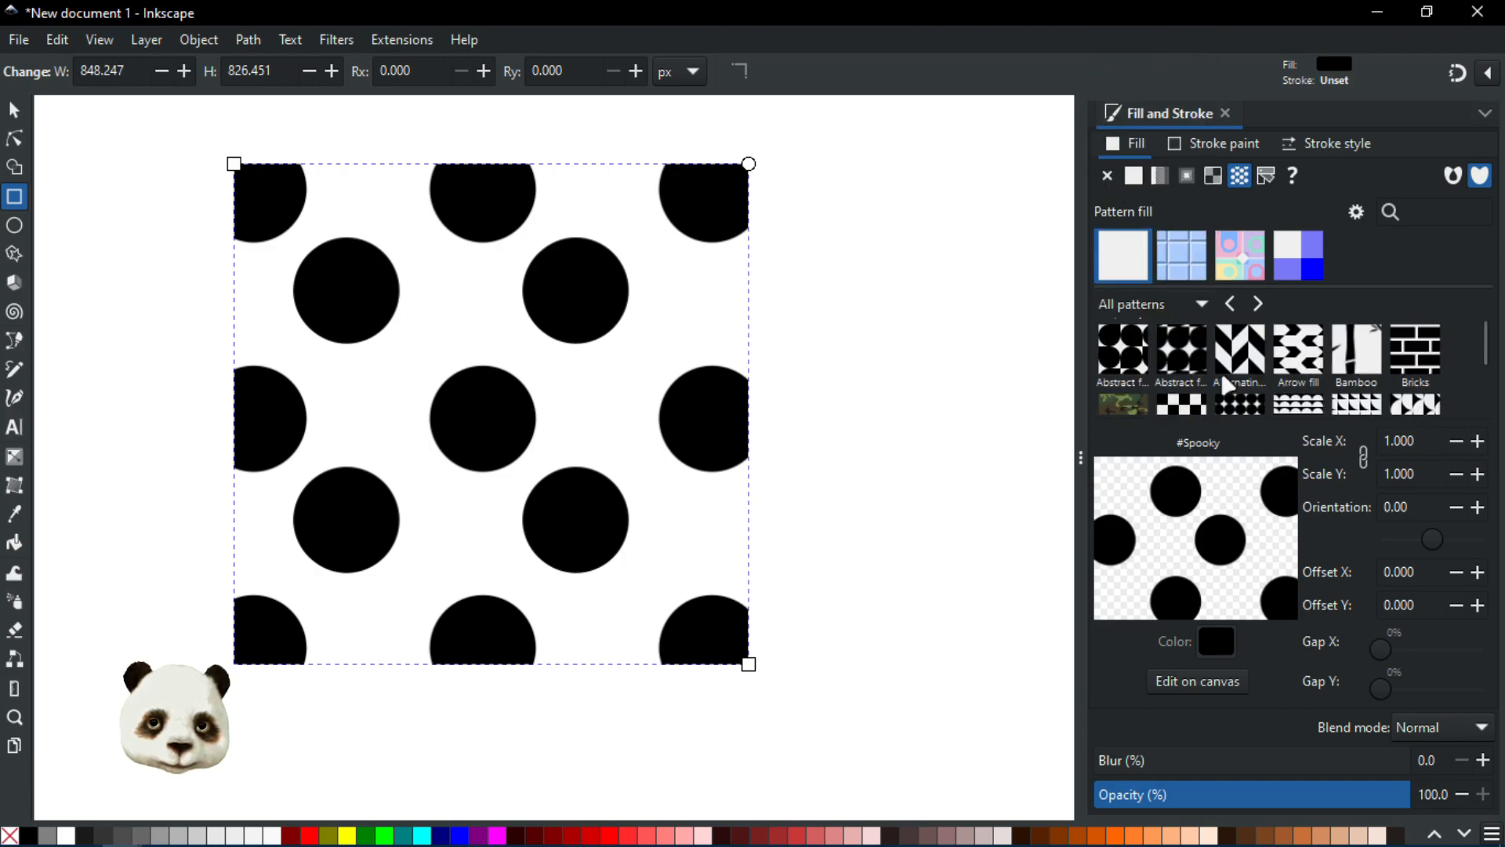
scroll(1220, 364, "down", 10)
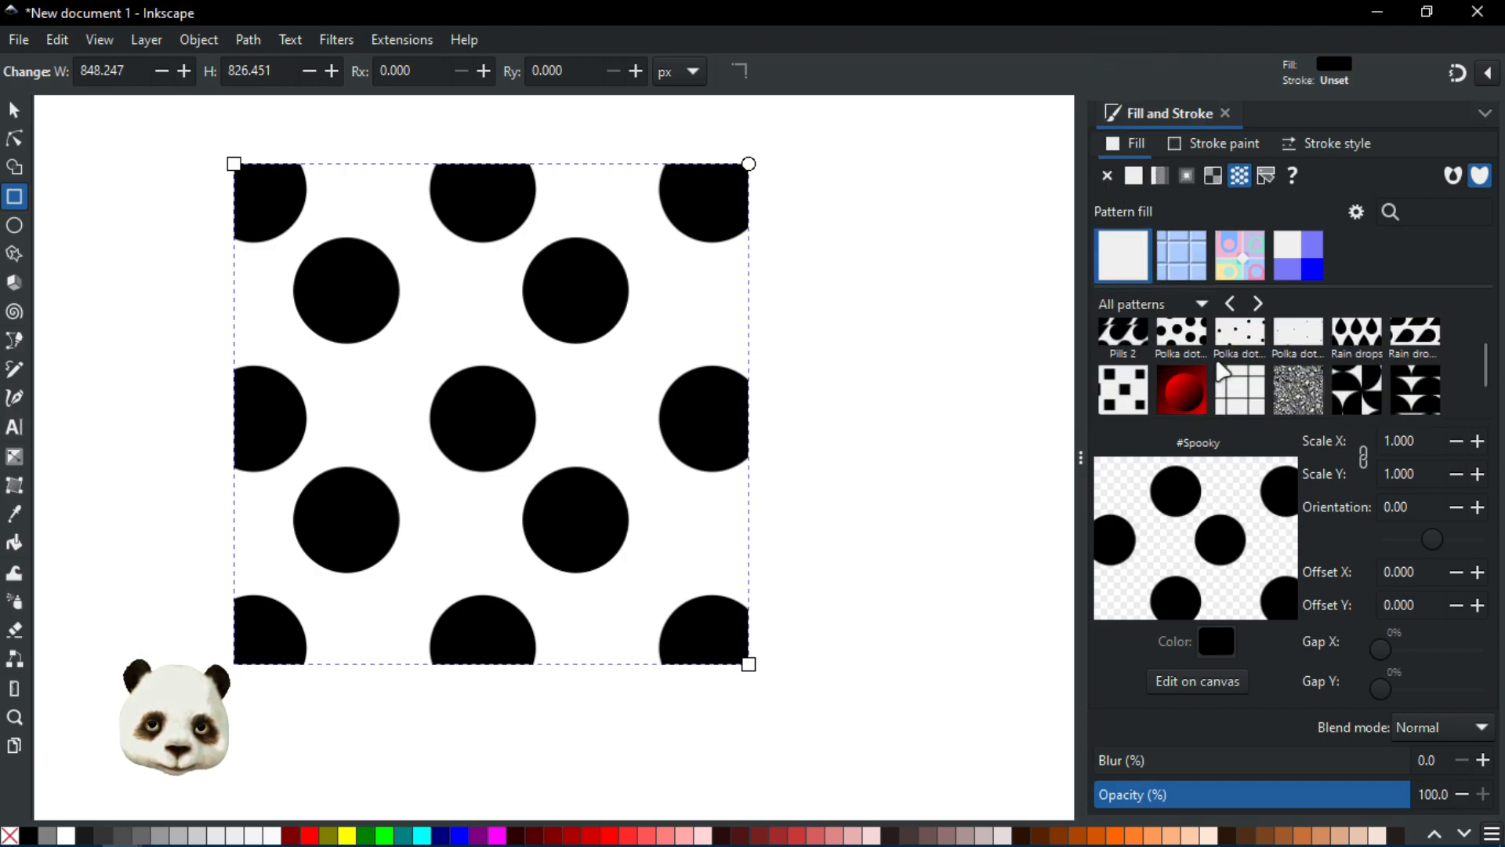
scroll(1222, 370, "down", 11)
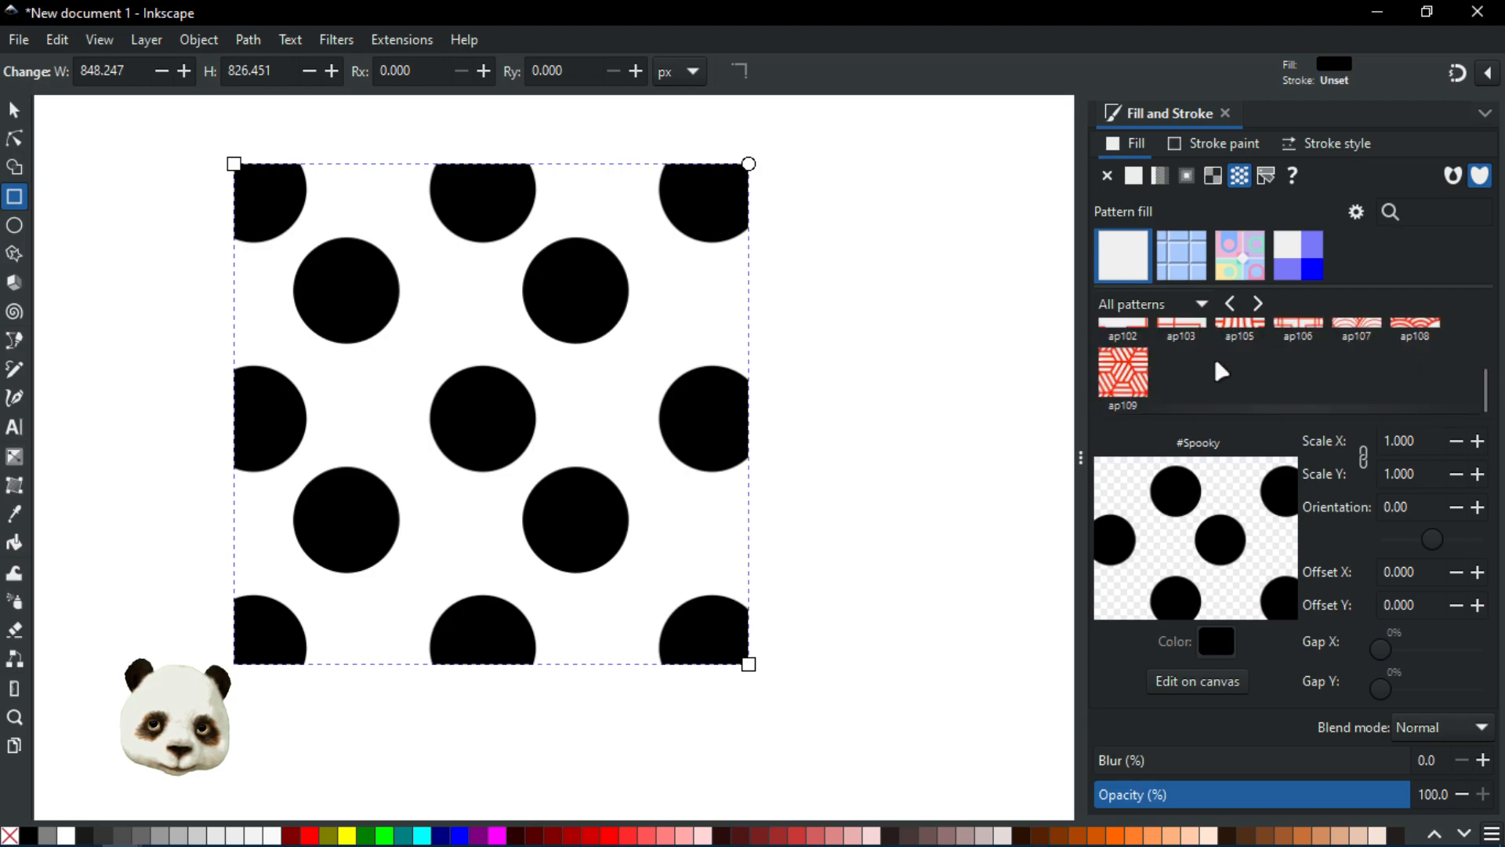
scroll(1220, 368, "up", 10)
scroll(1165, 360, "up", 12)
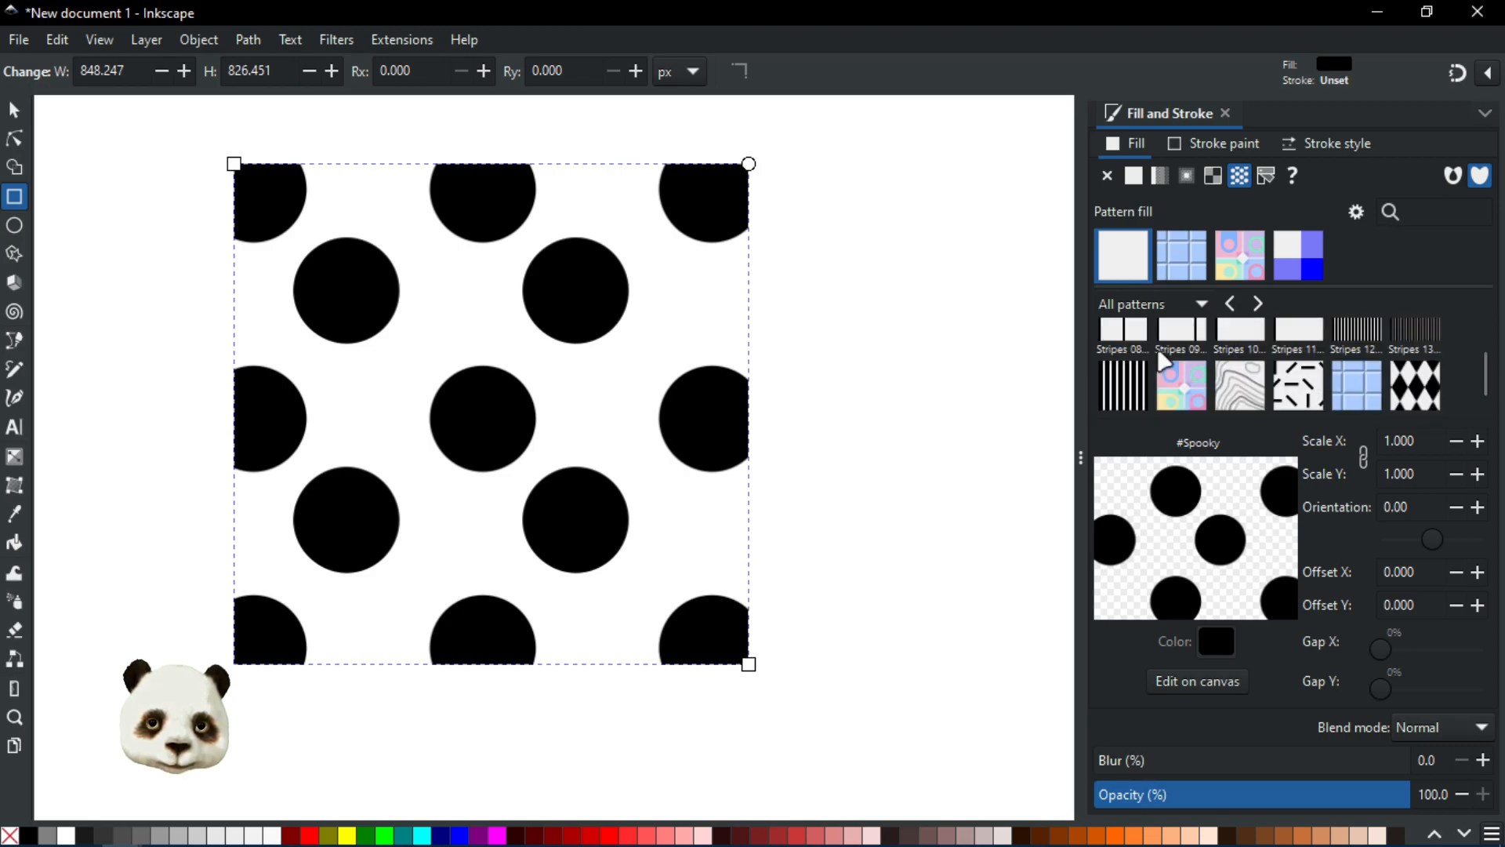
scroll(1160, 357, "up", 5)
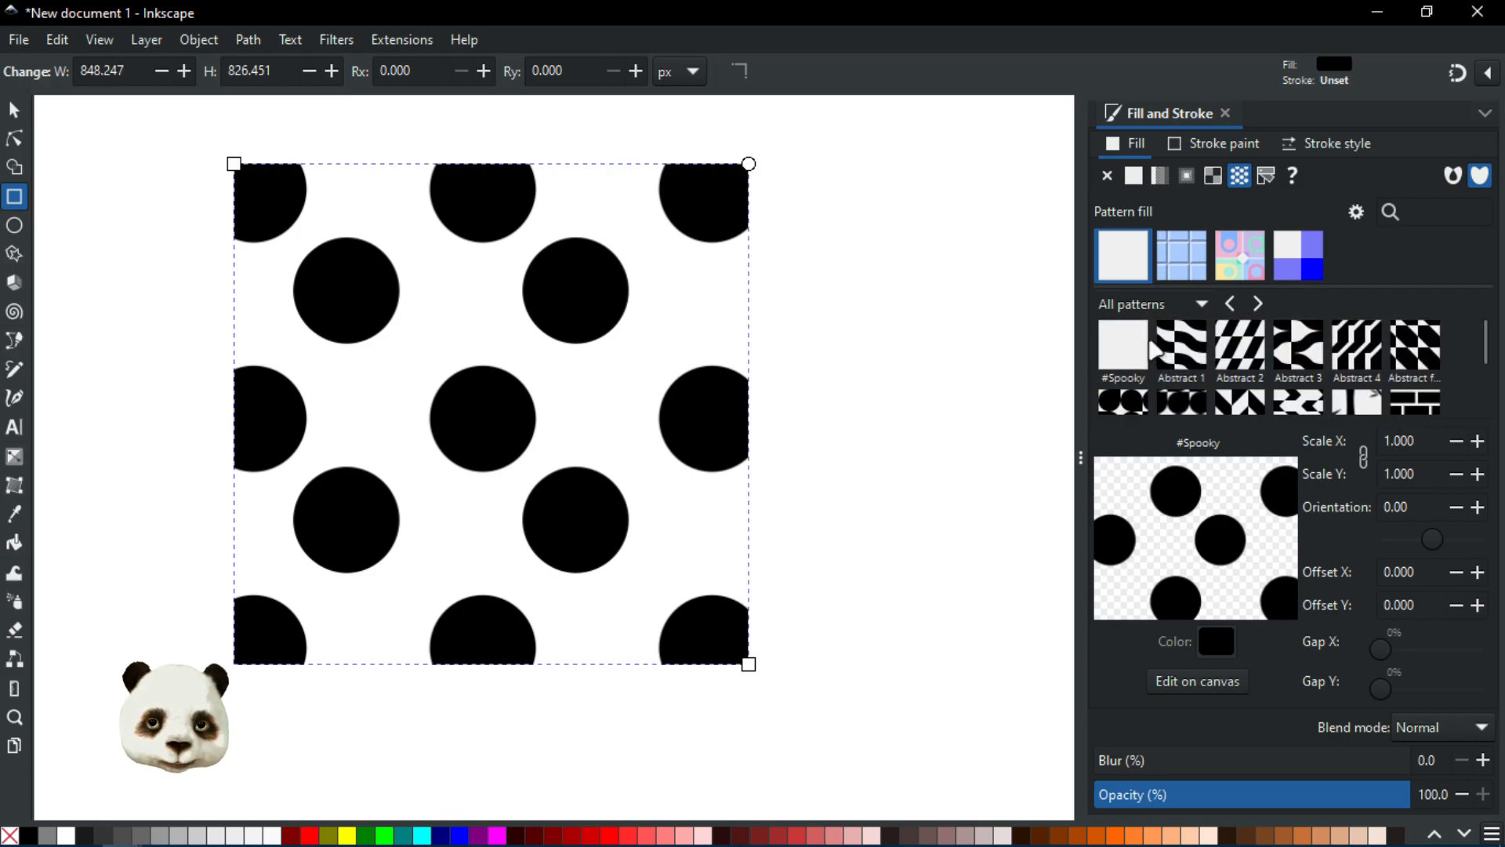
Step: Close the new document without saving and return to the Fill and Stroke panel
left_click(1477, 12)
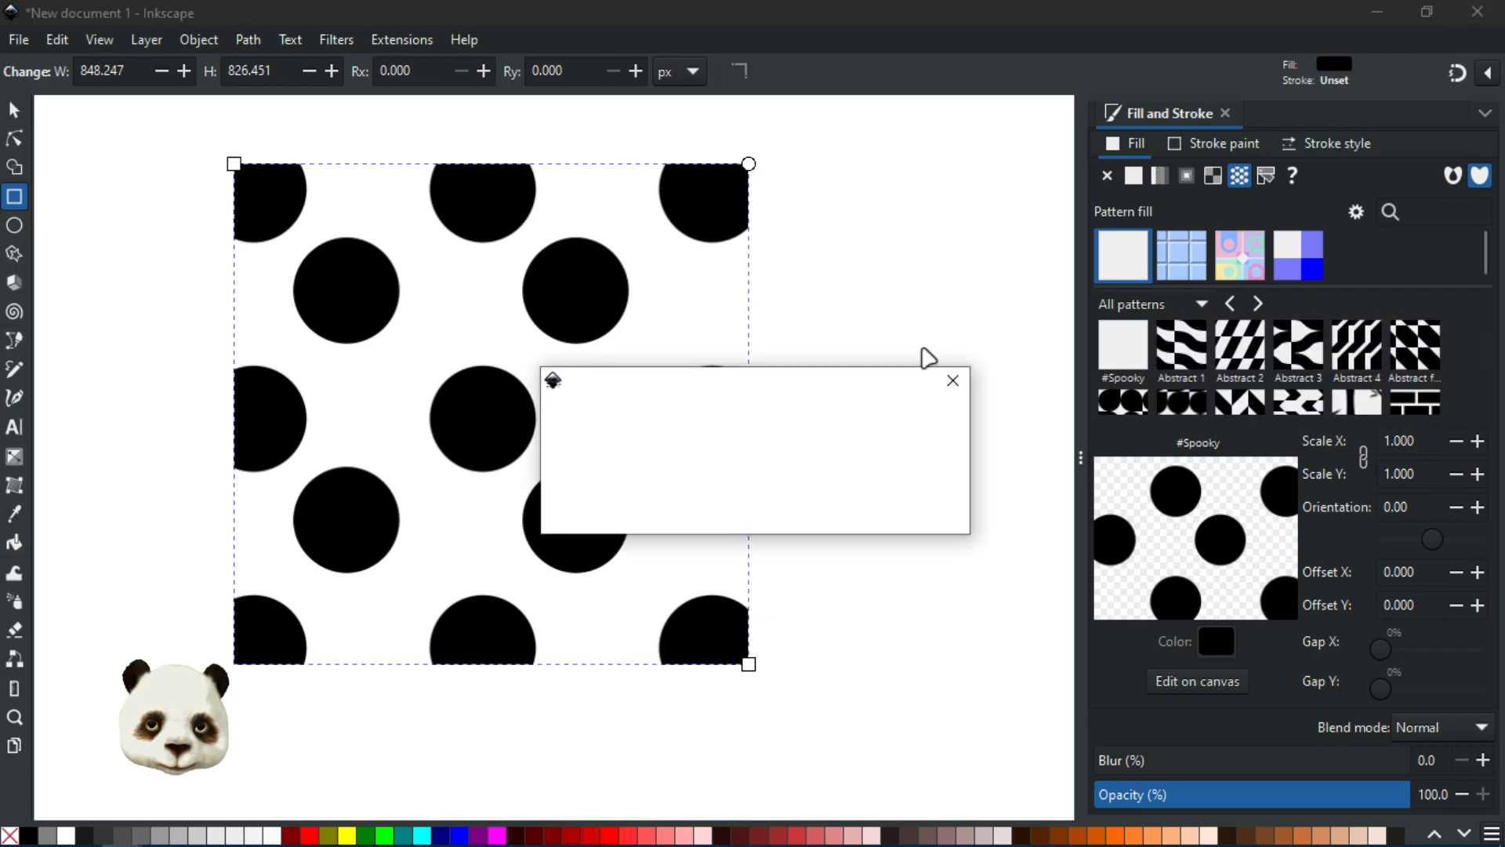
left_click(632, 524)
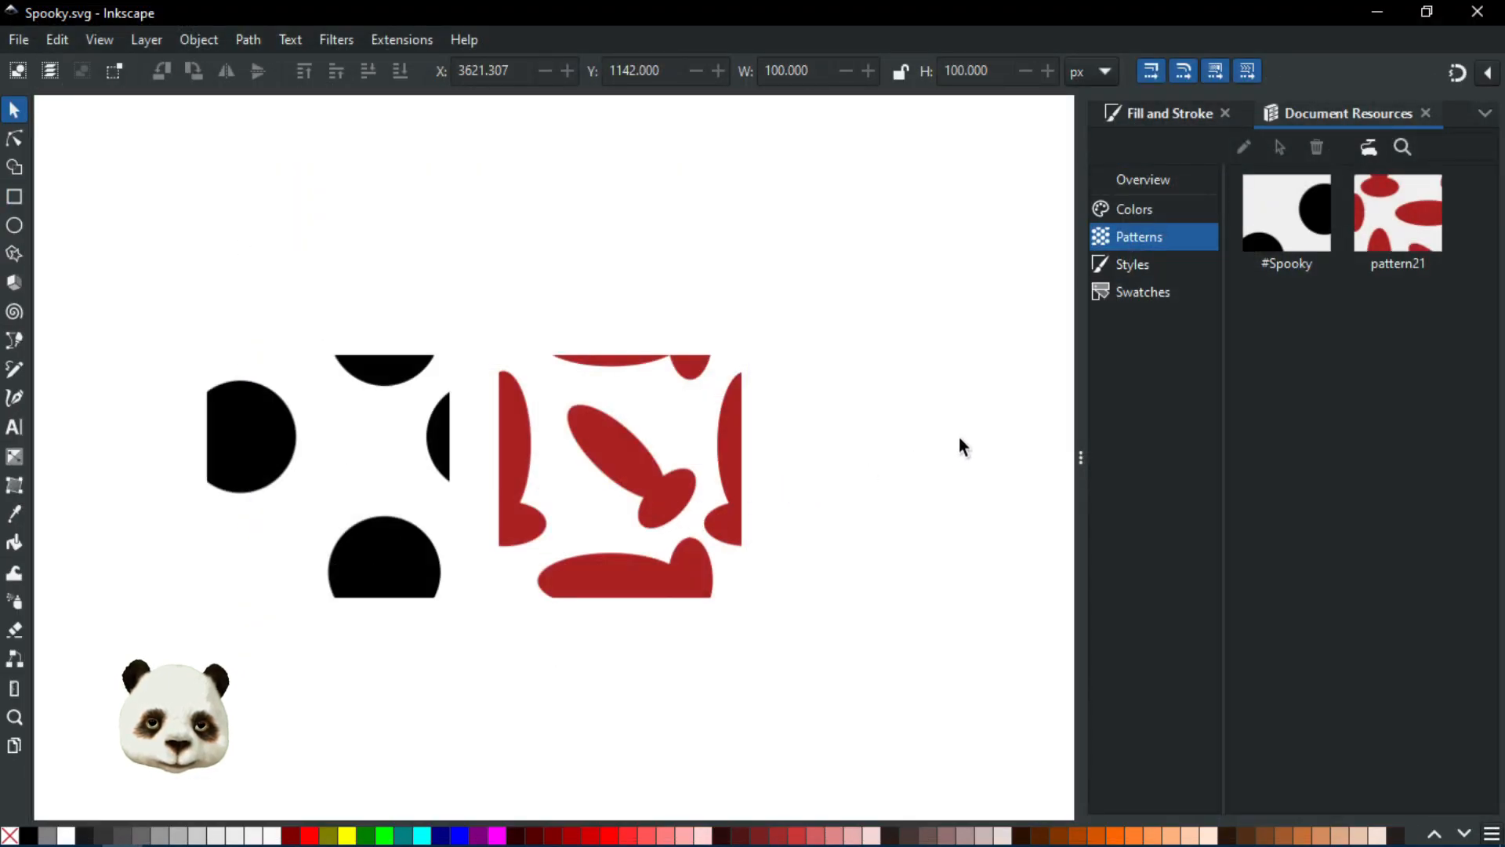
left_click(1199, 124)
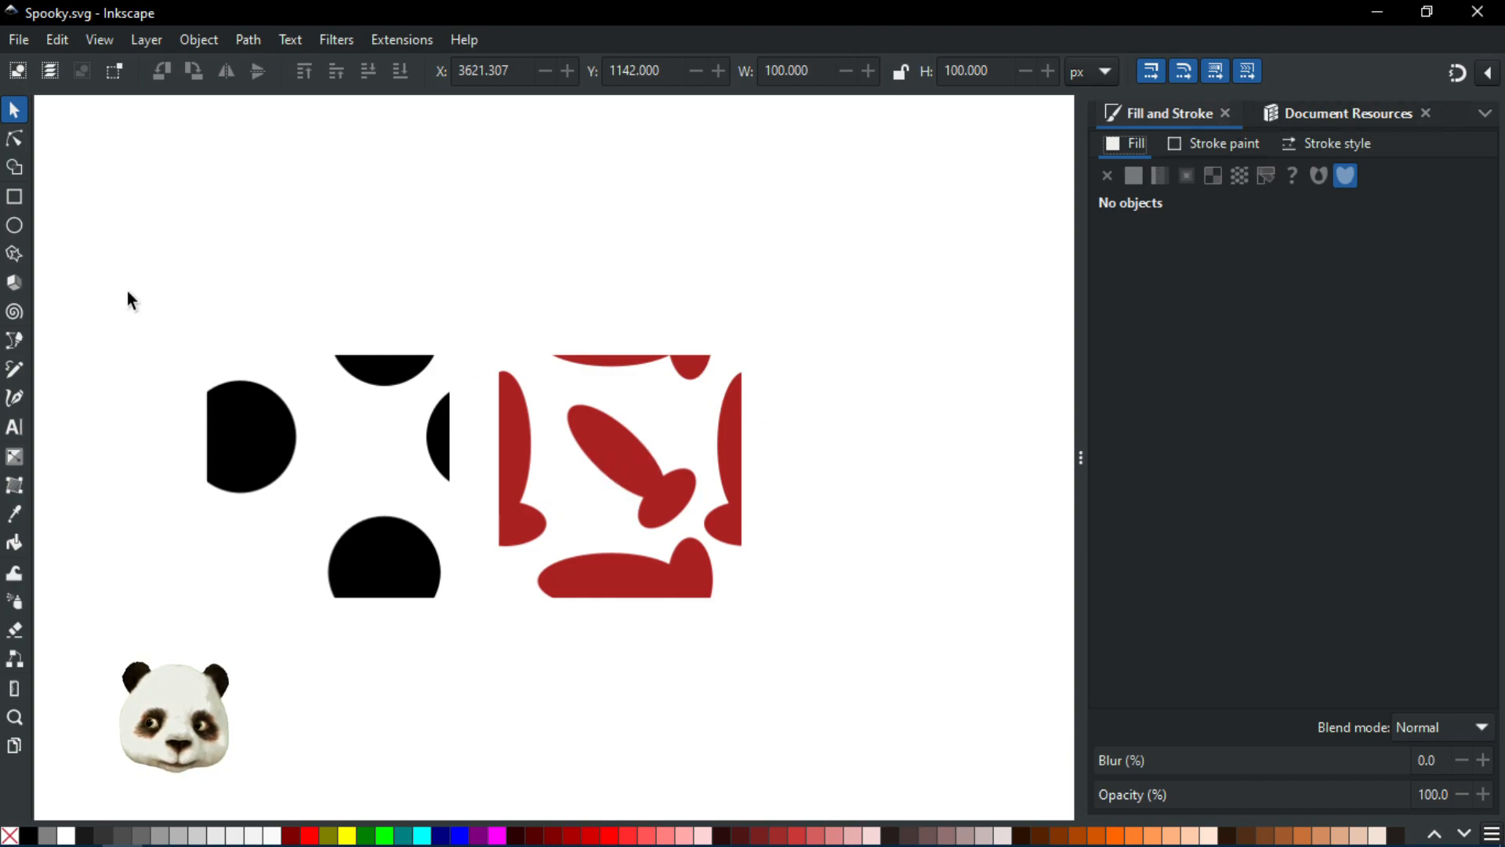
Step: Draw a rectangle about 104 × 90 px, fill it with pattern21, then delete it
left_click(14, 196)
left_click_drag(182, 115, 434, 333)
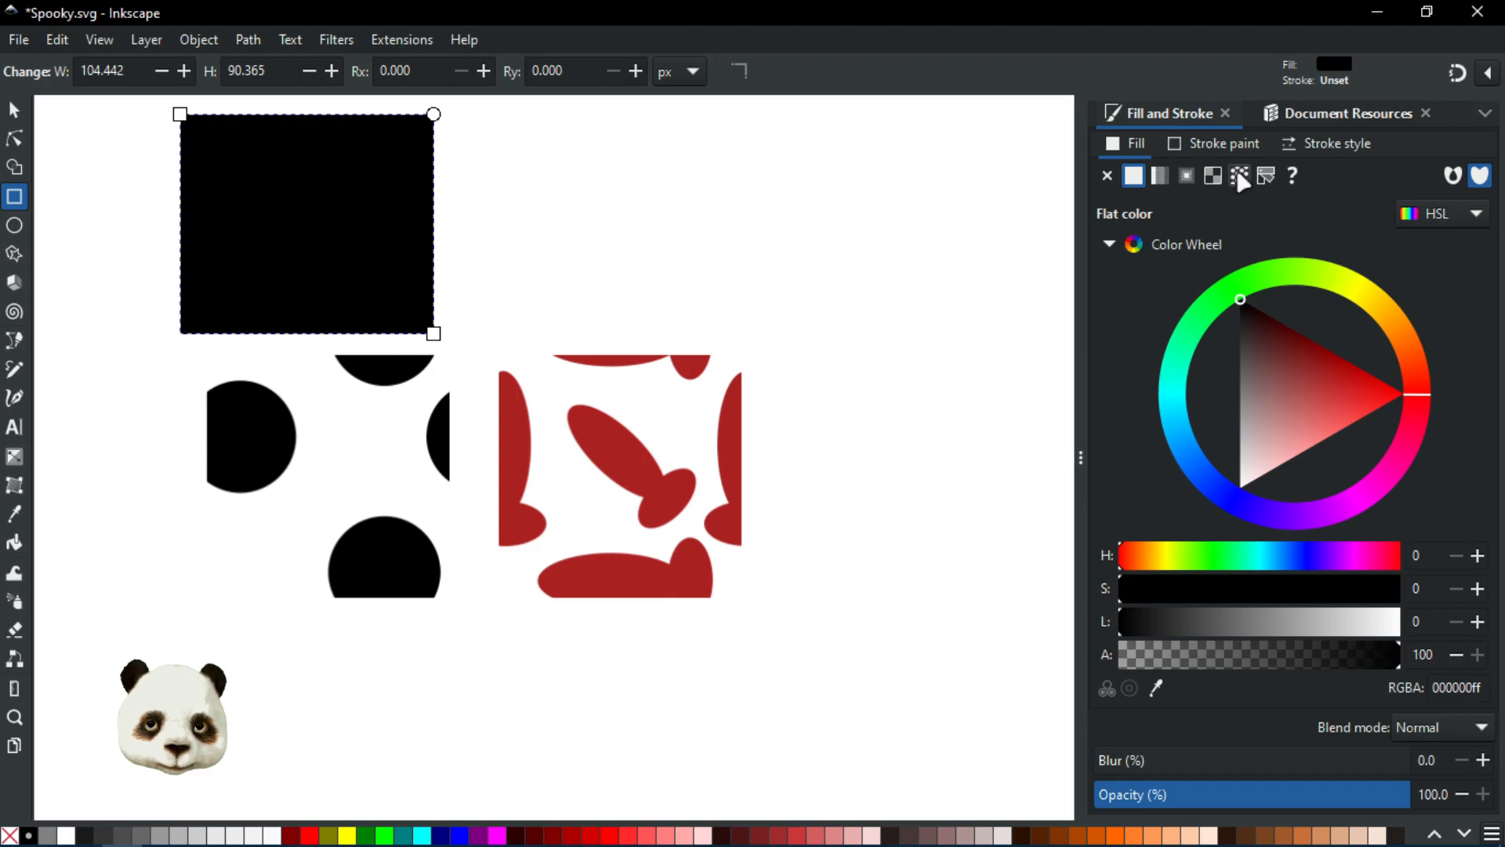
left_click(1240, 175)
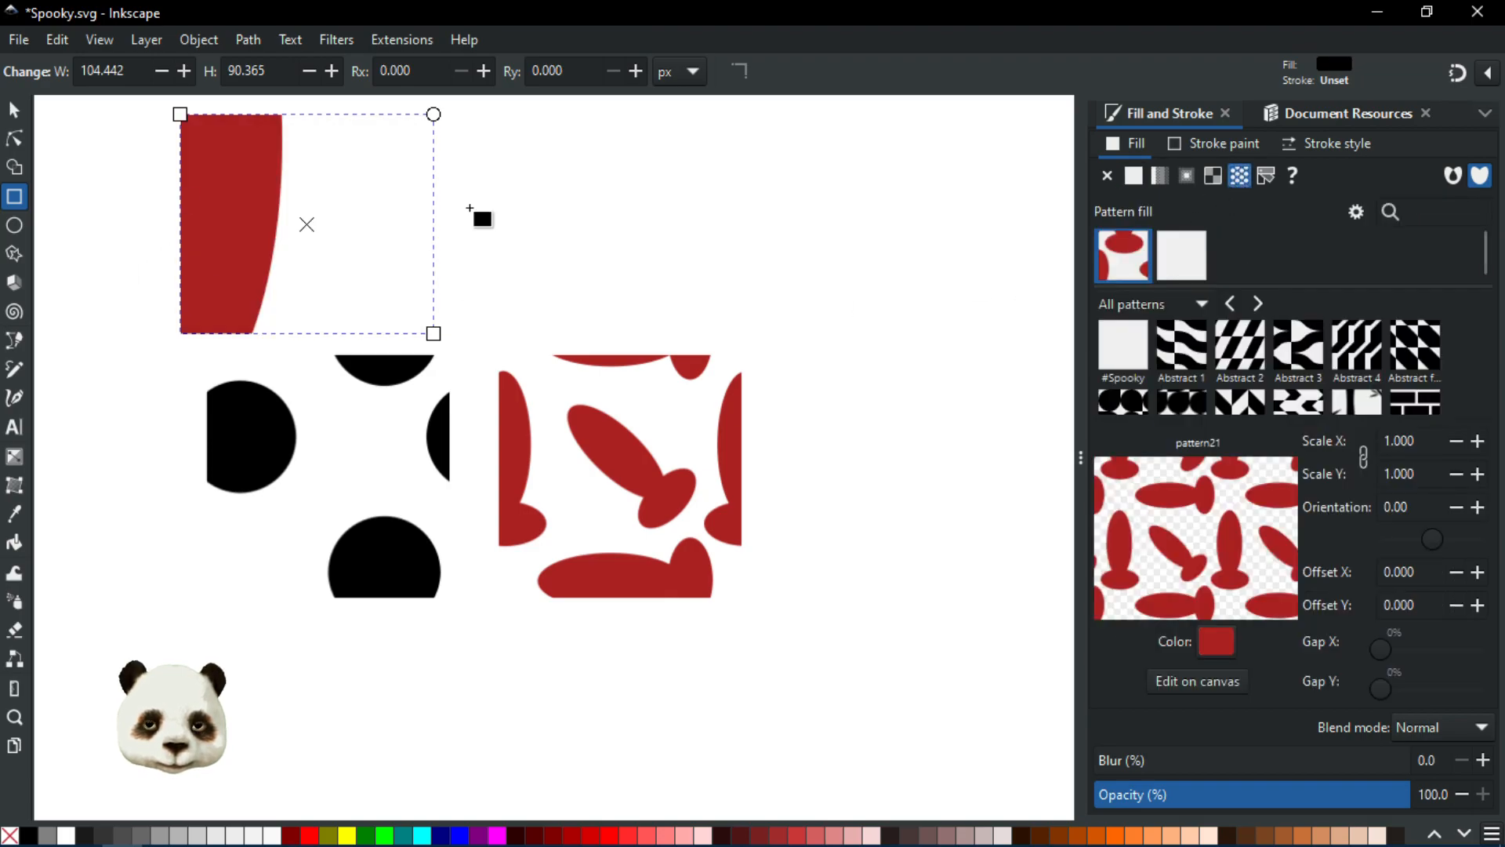
left_click(14, 109)
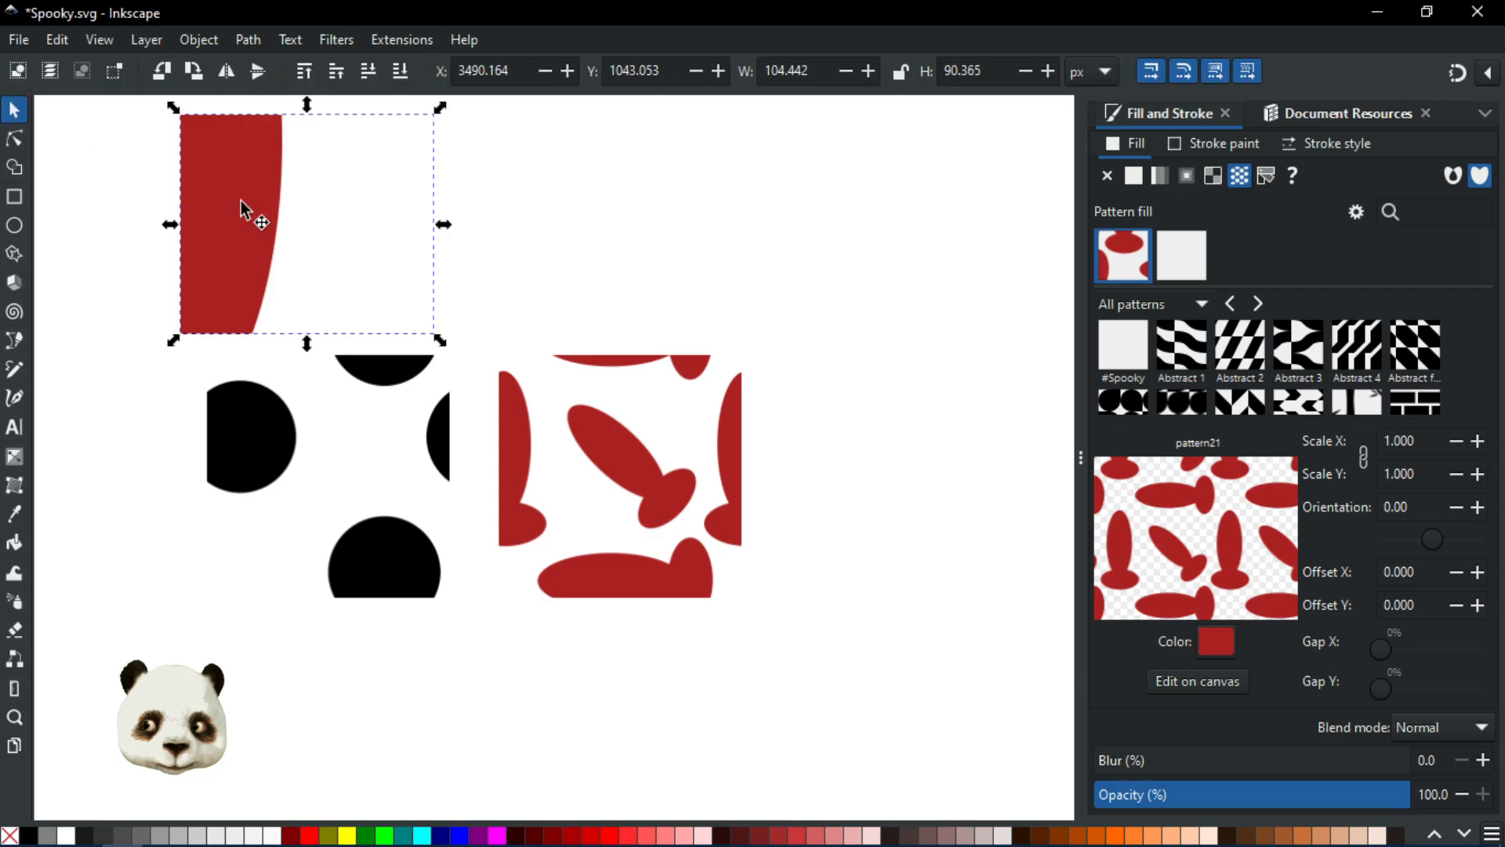
key("Delete")
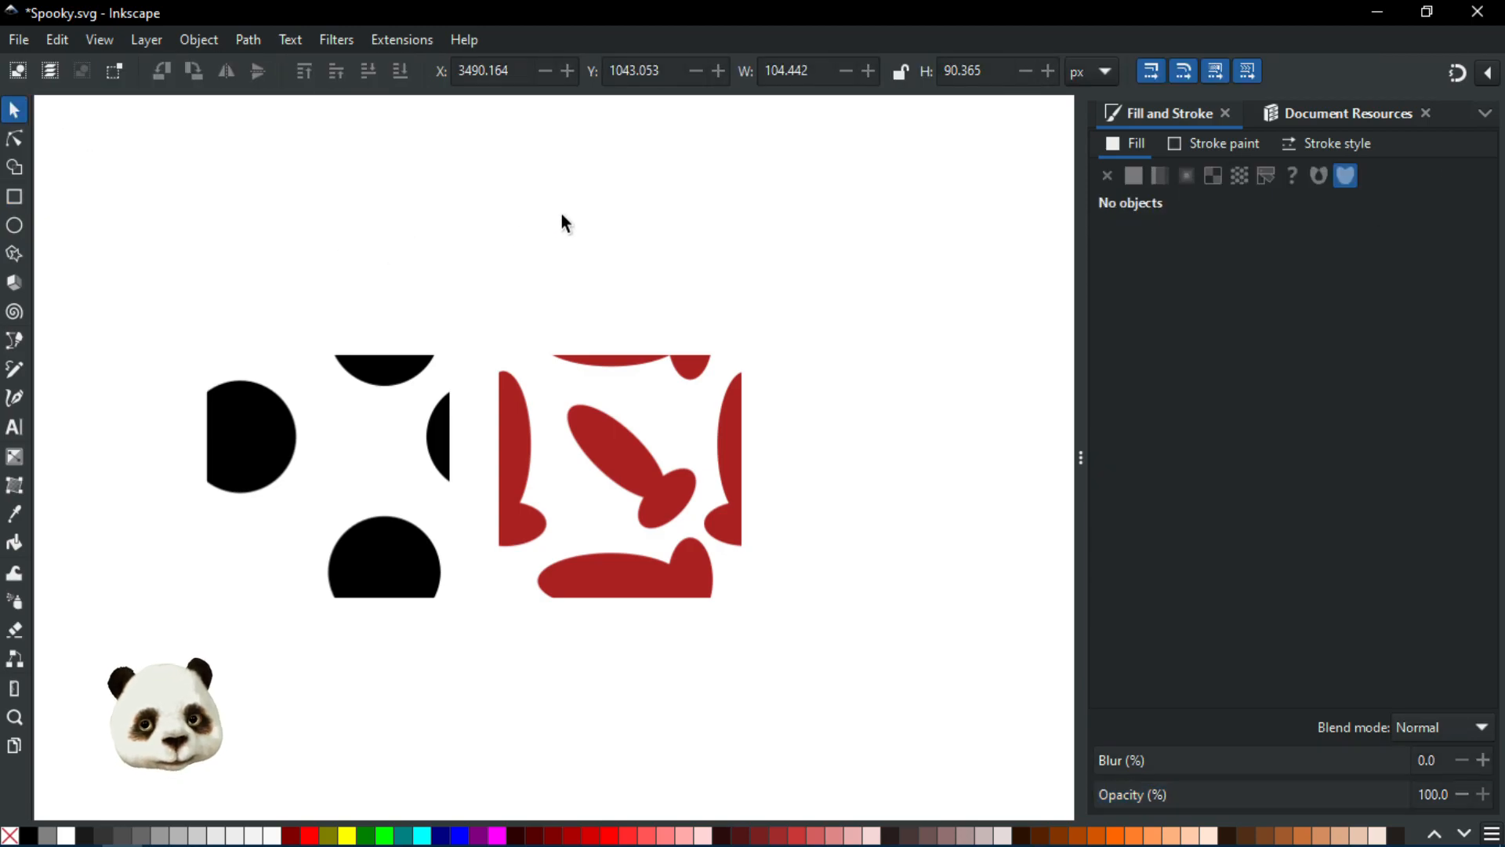
Step: Delete the black polka-dot tile, remove unused patterns from the document resources and save
left_click(345, 417)
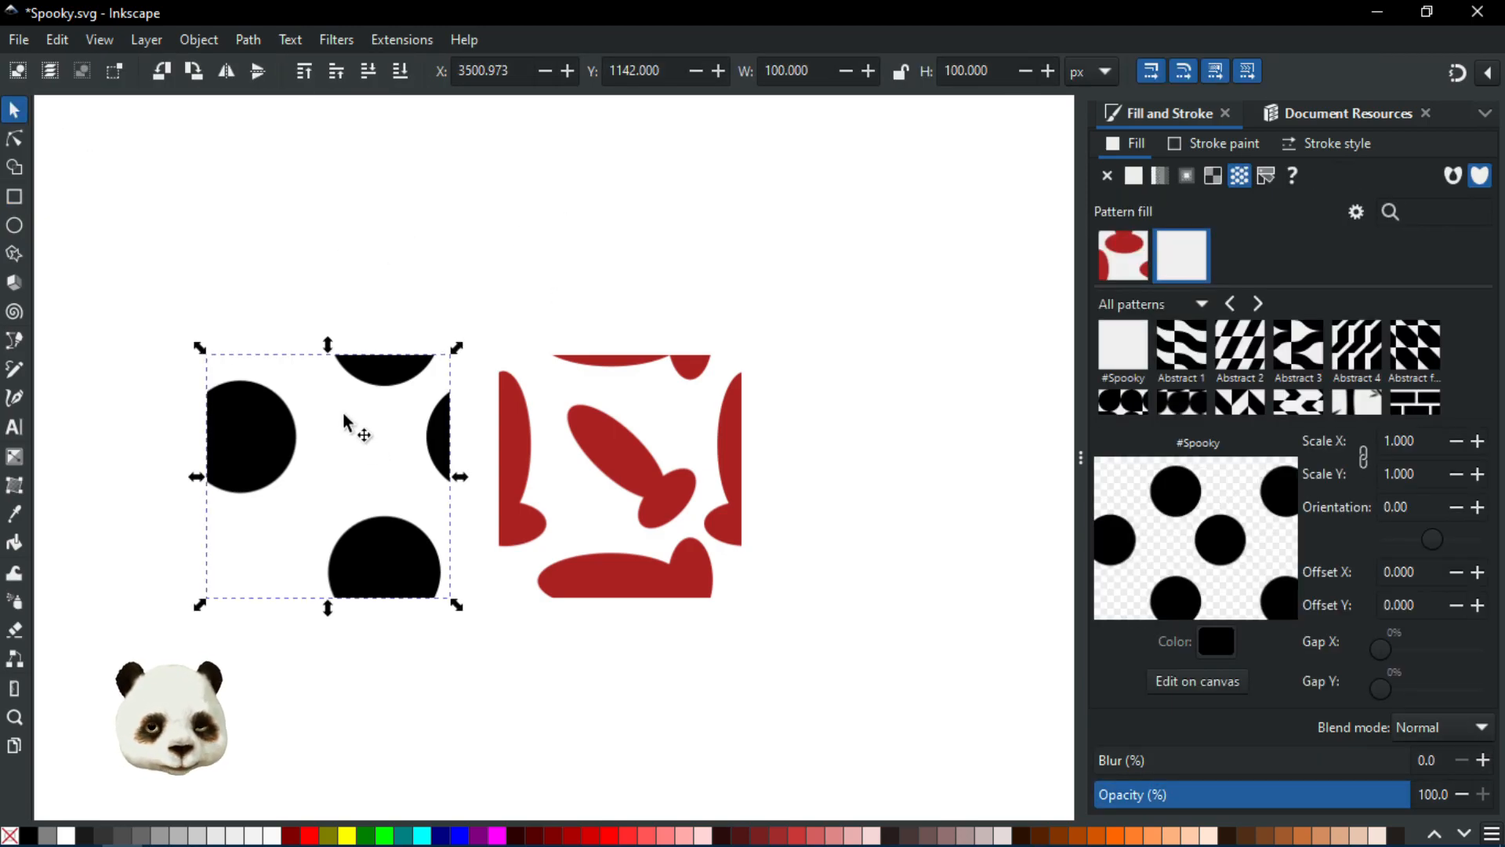
key("Delete")
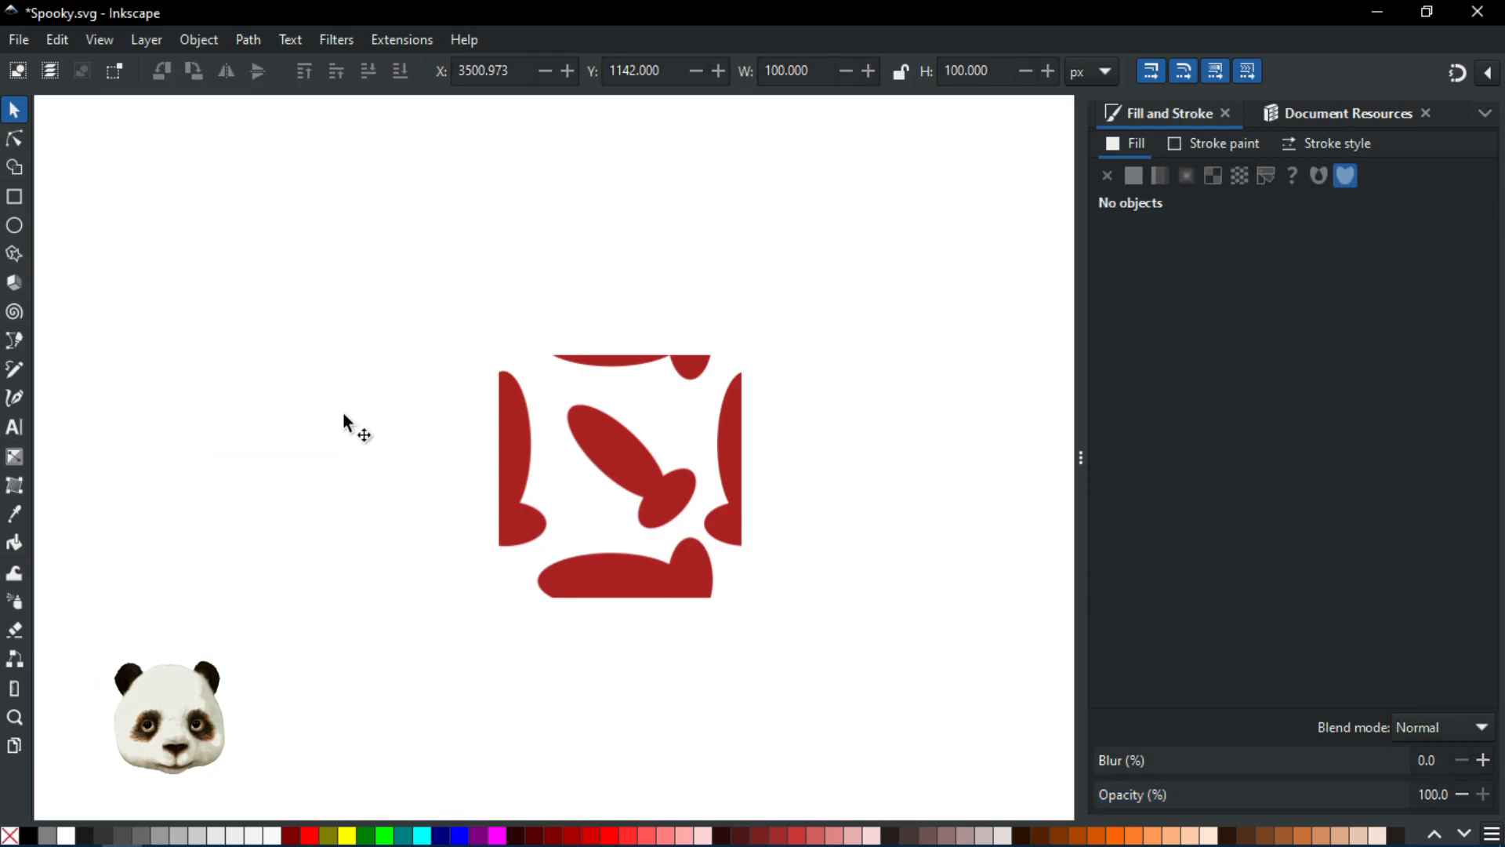
left_click(608, 439)
left_click(1367, 107)
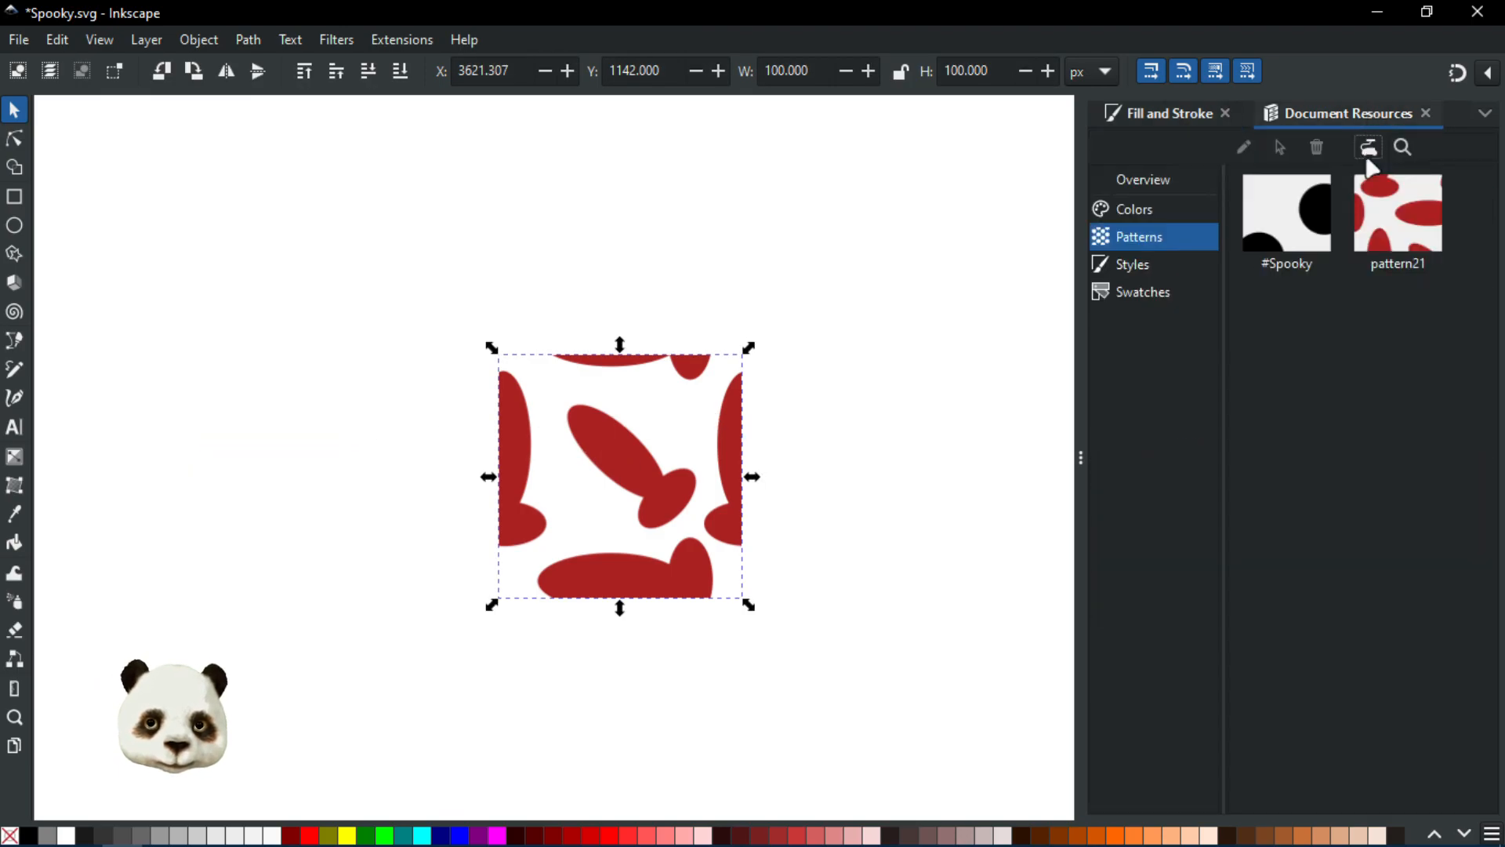
left_click(1369, 149)
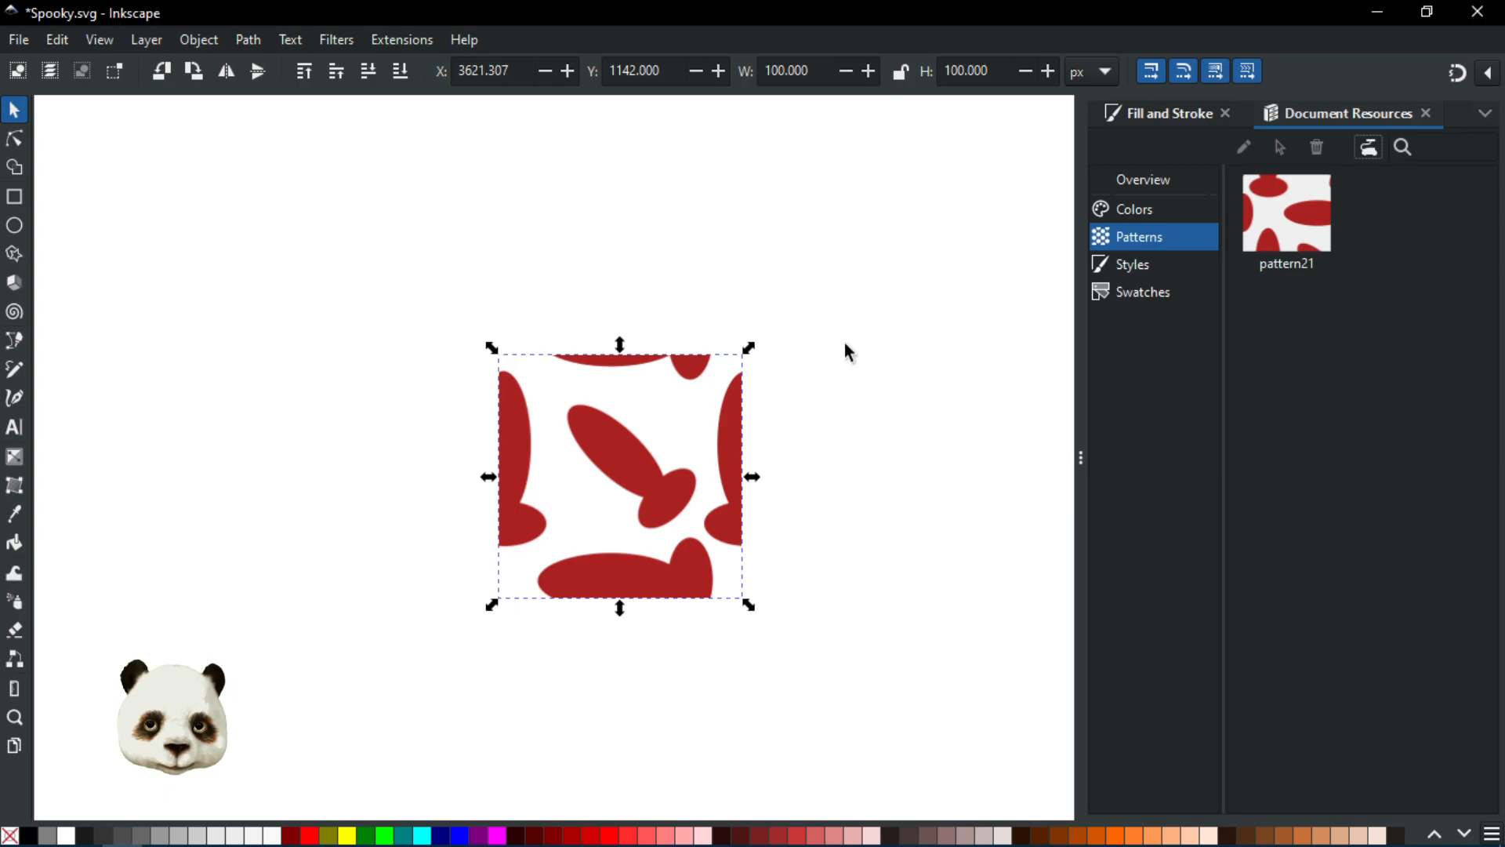
left_click(1164, 115)
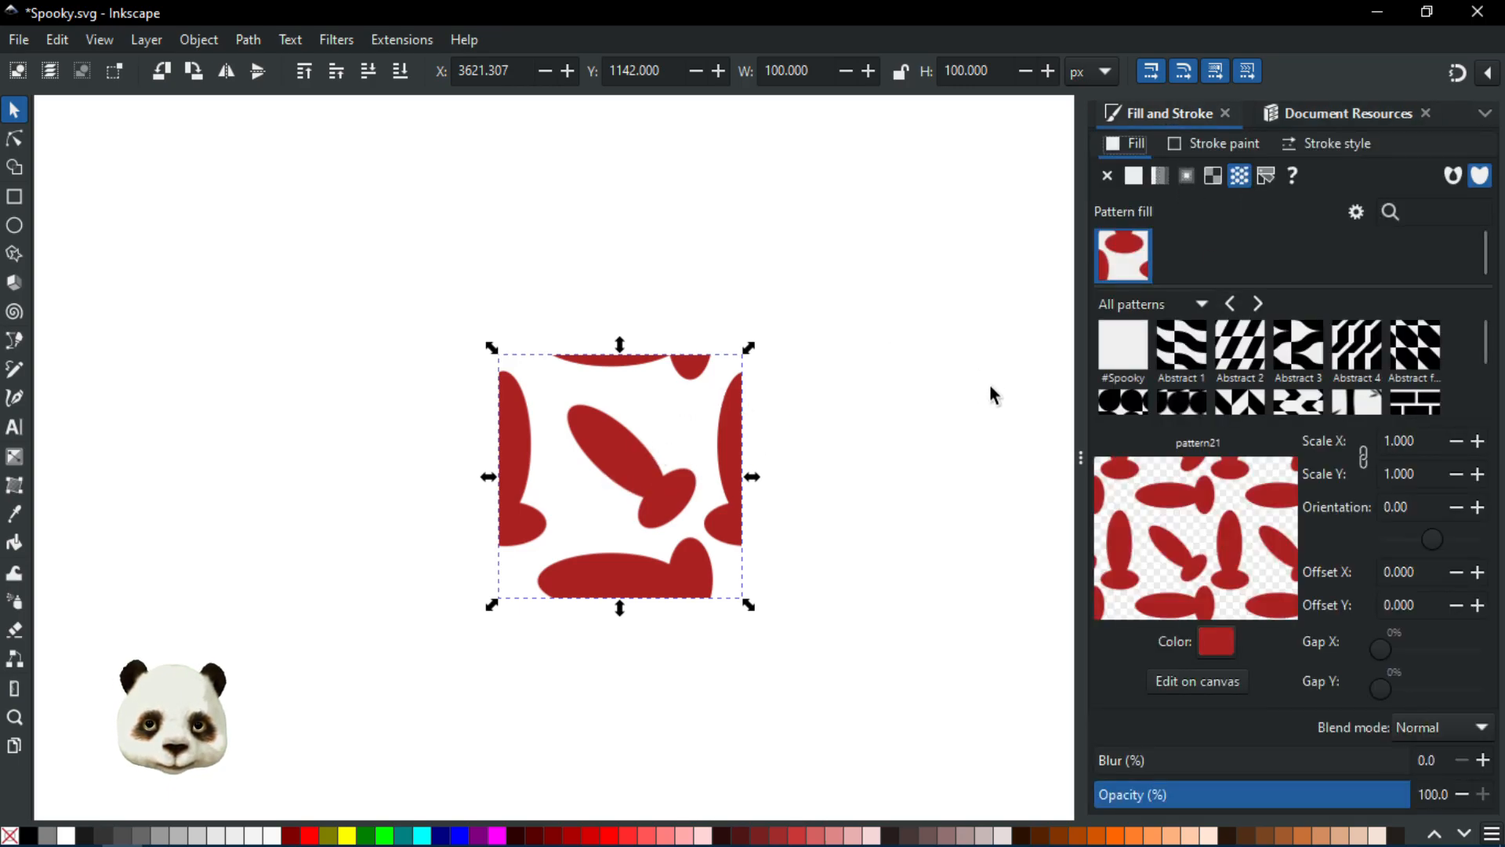
key("ctrl+s")
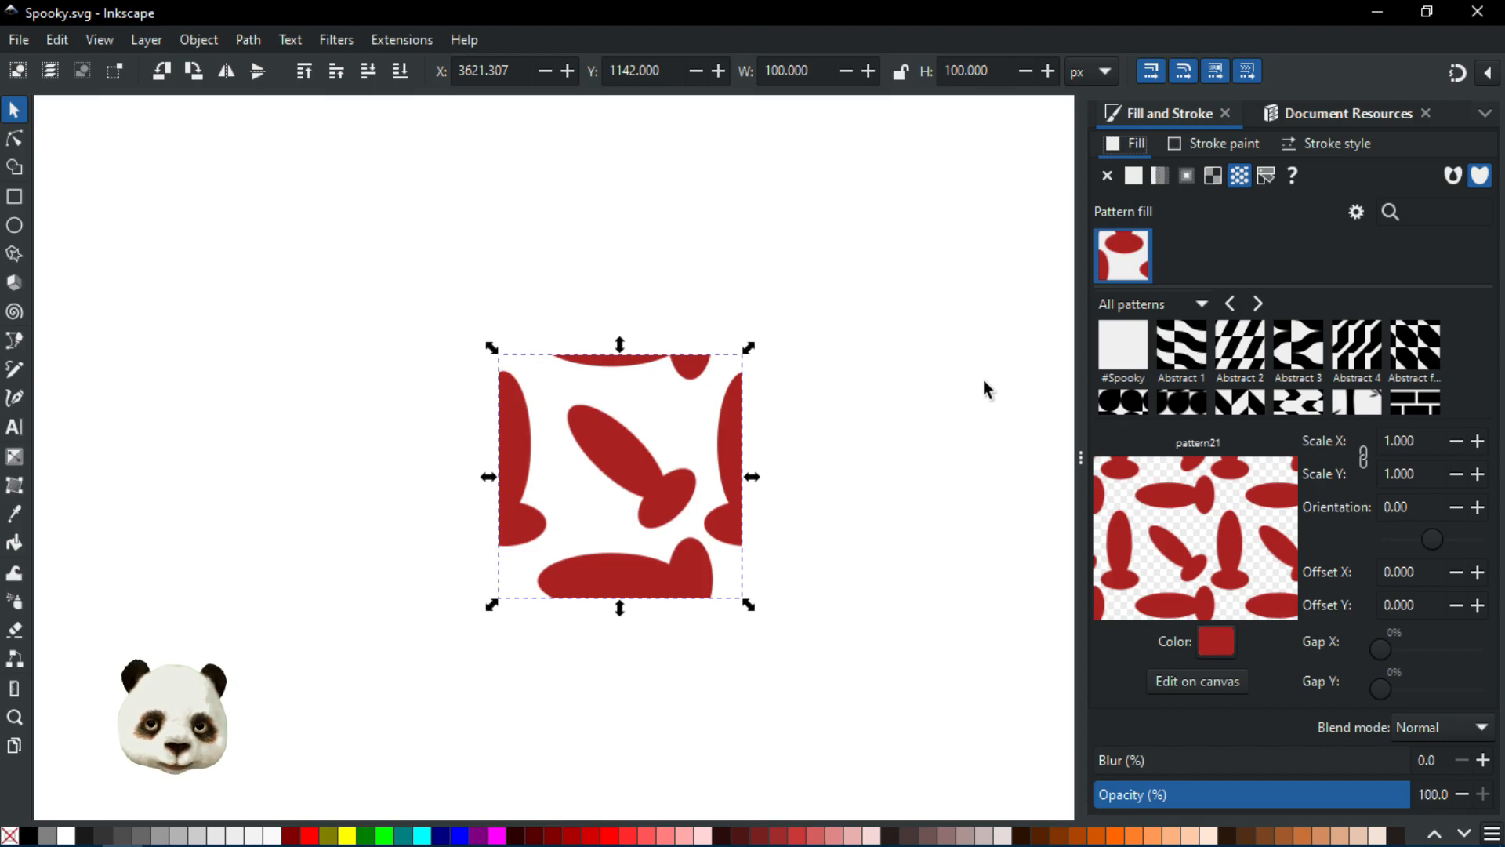
Step: Try to rename pattern21 as #SpookyBon in the document resources, then undo the changes
left_click(1329, 118)
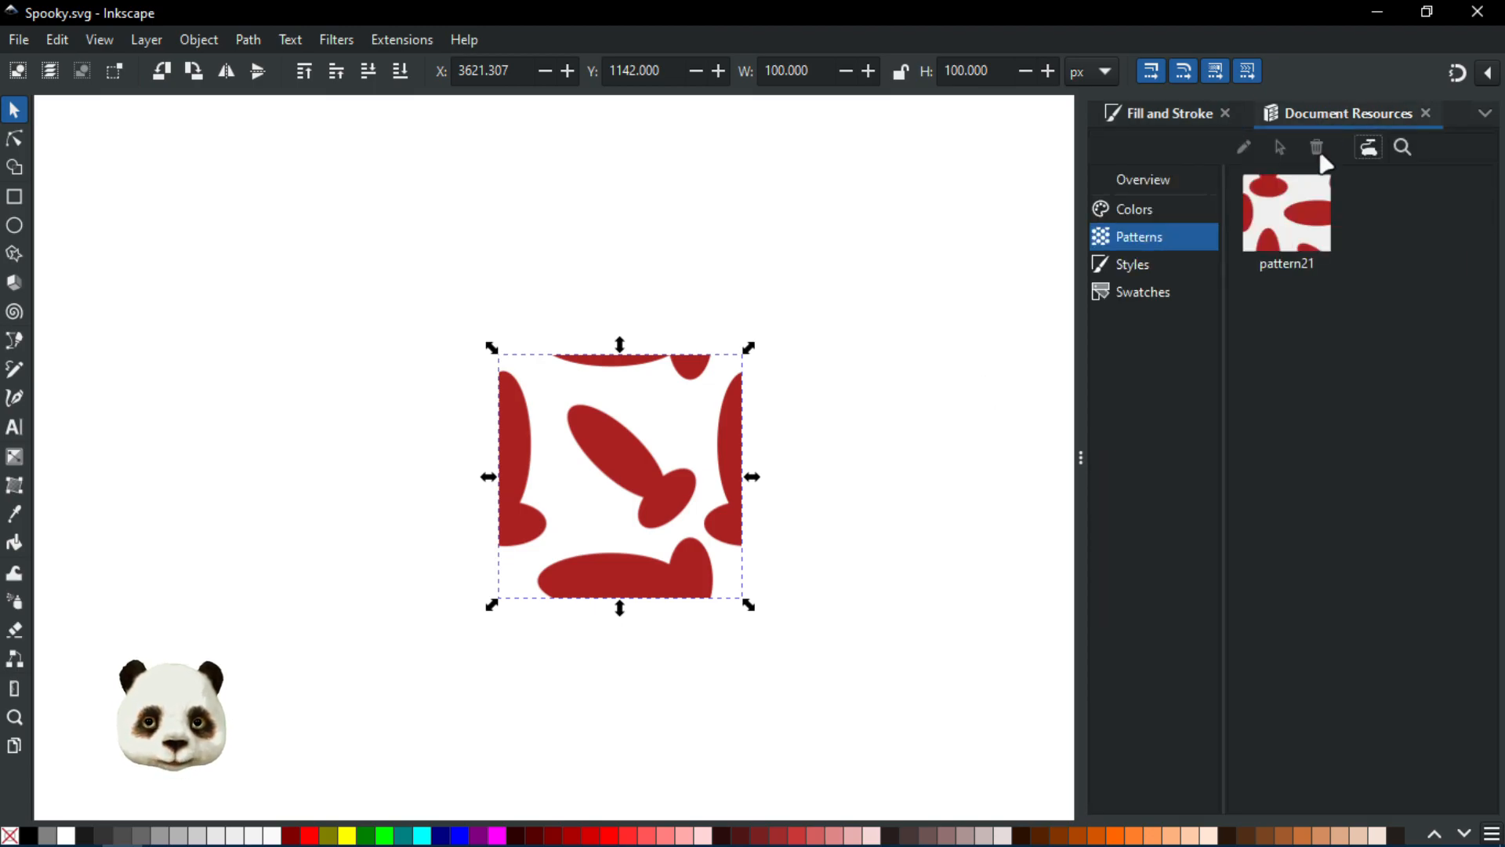
left_click(1278, 221)
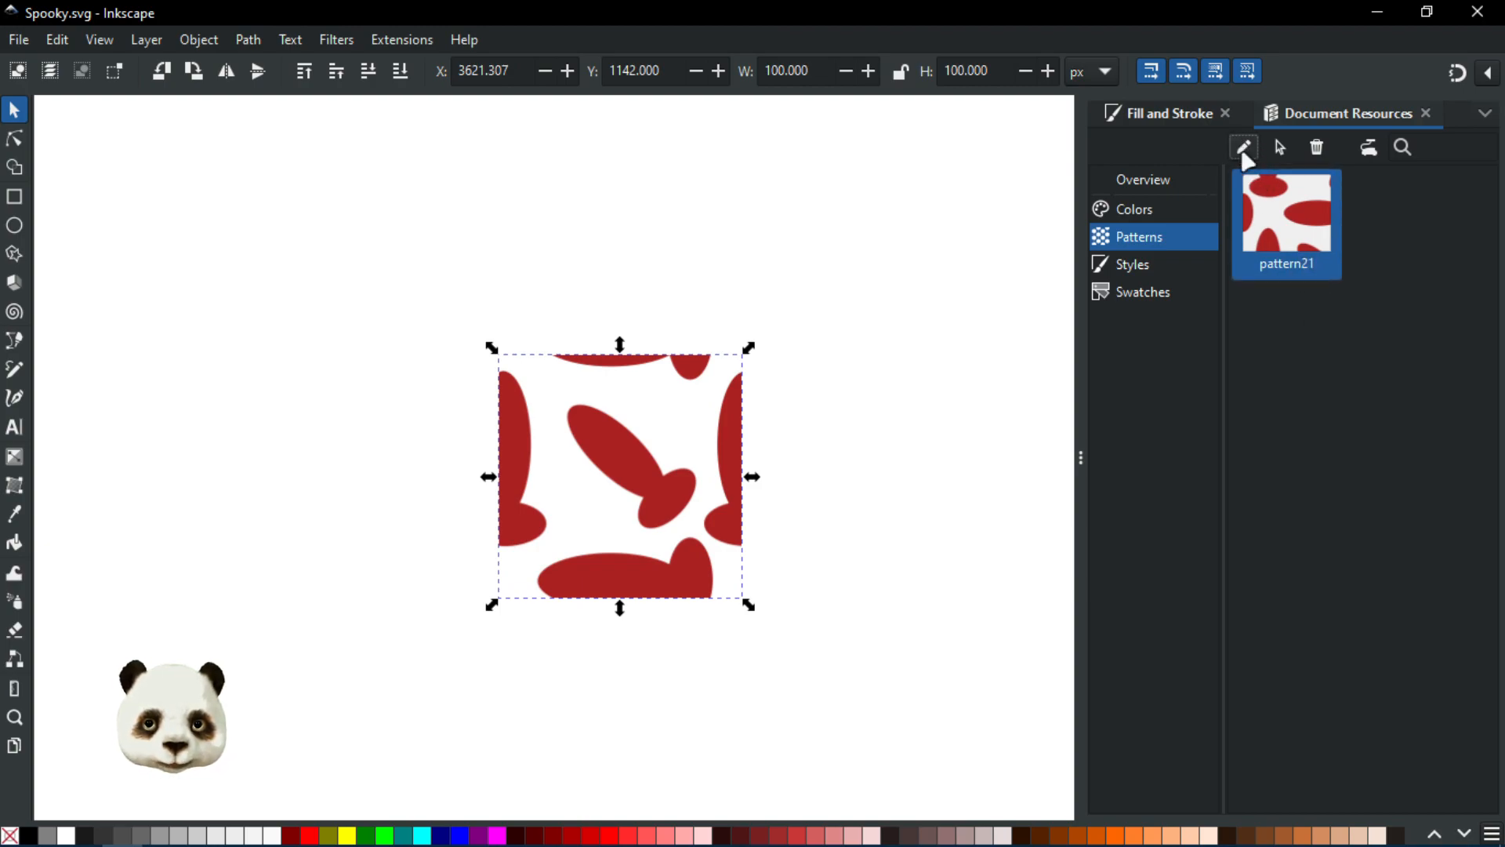
left_click(1290, 265)
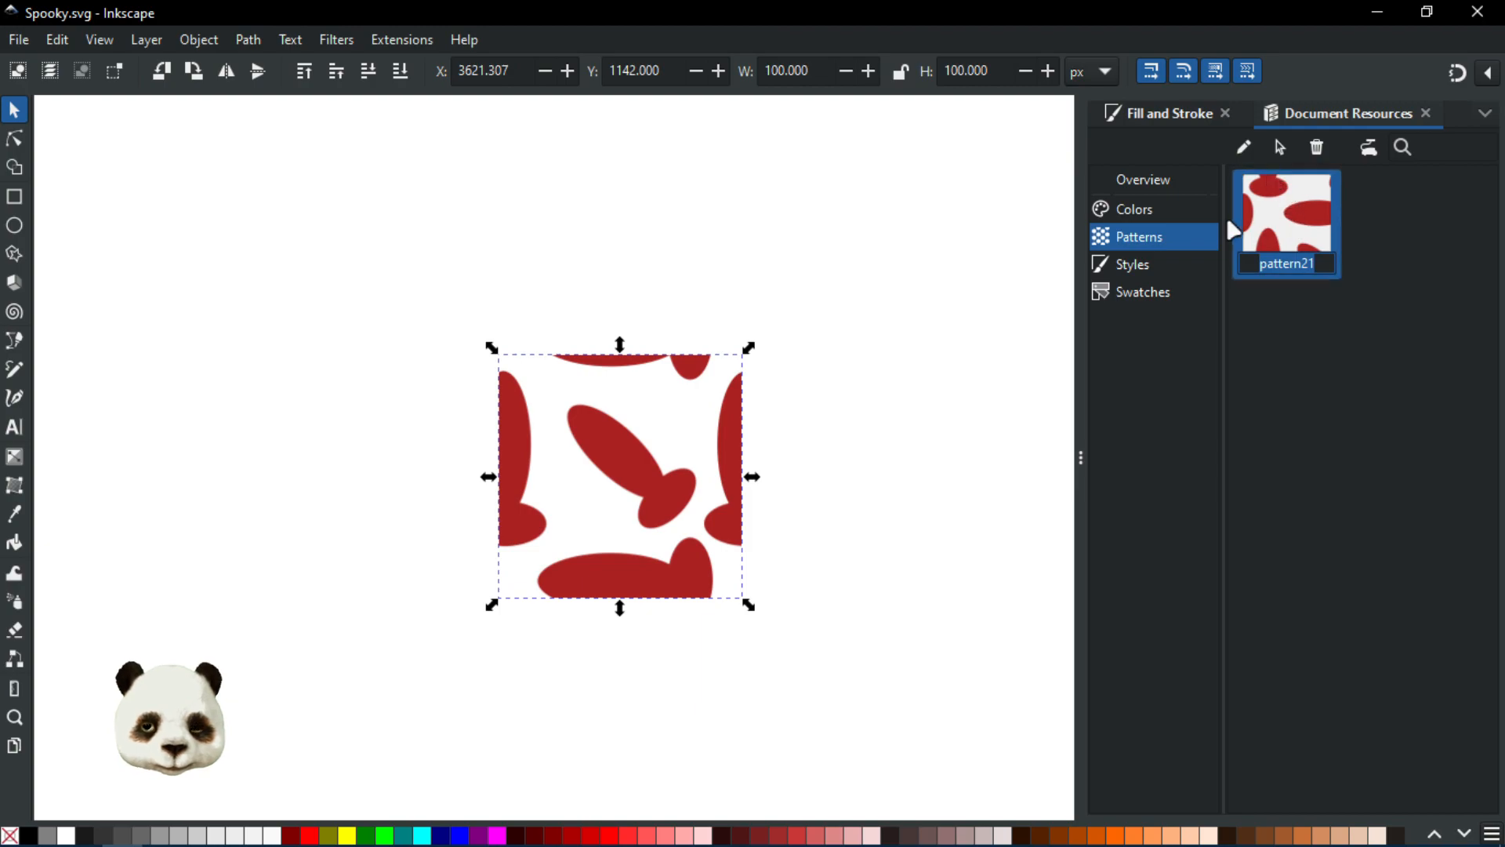
type("Sp")
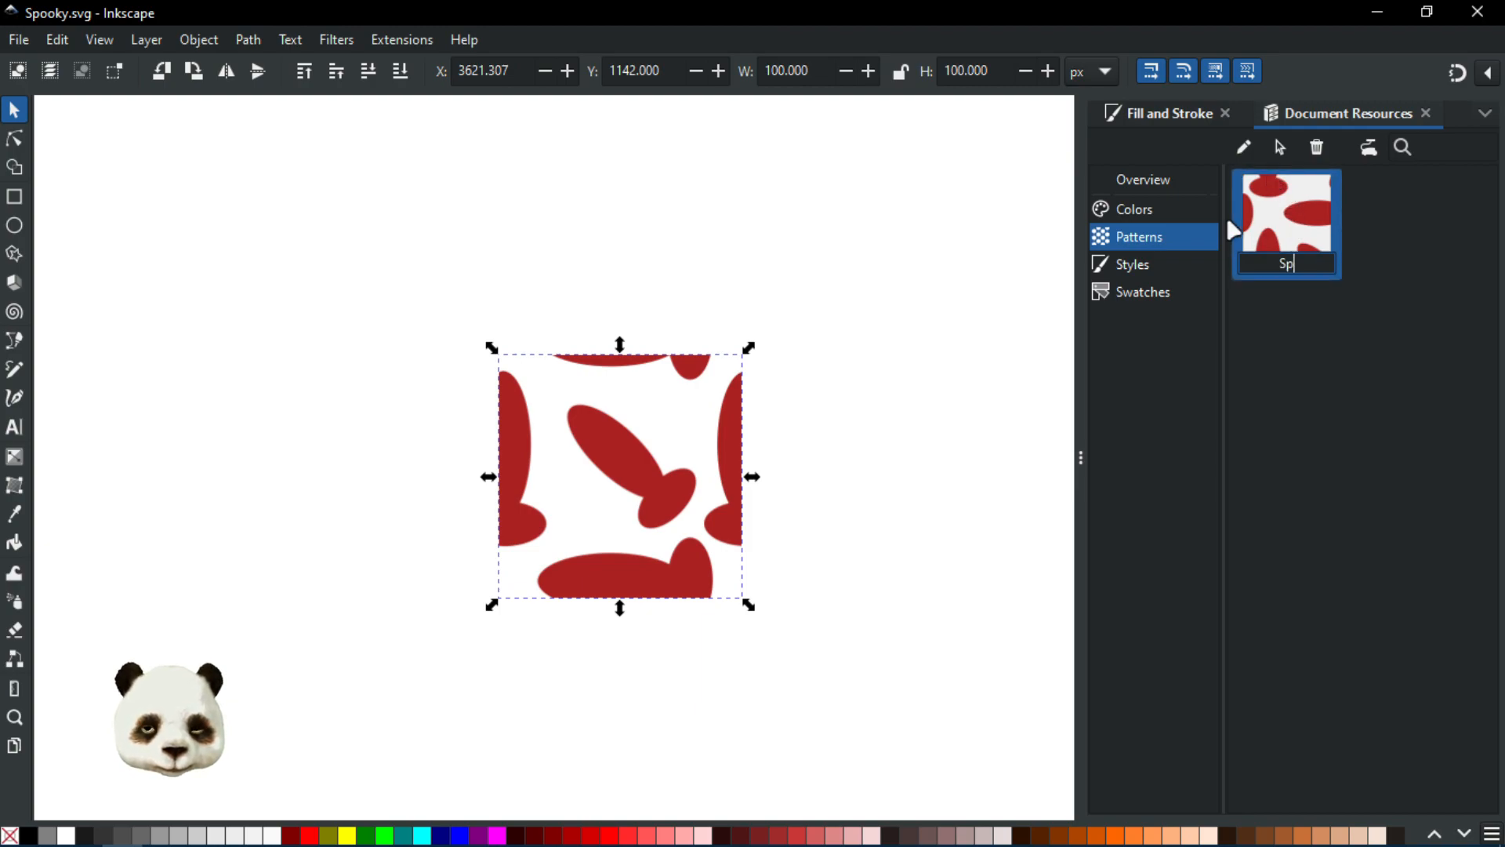
type("ooky")
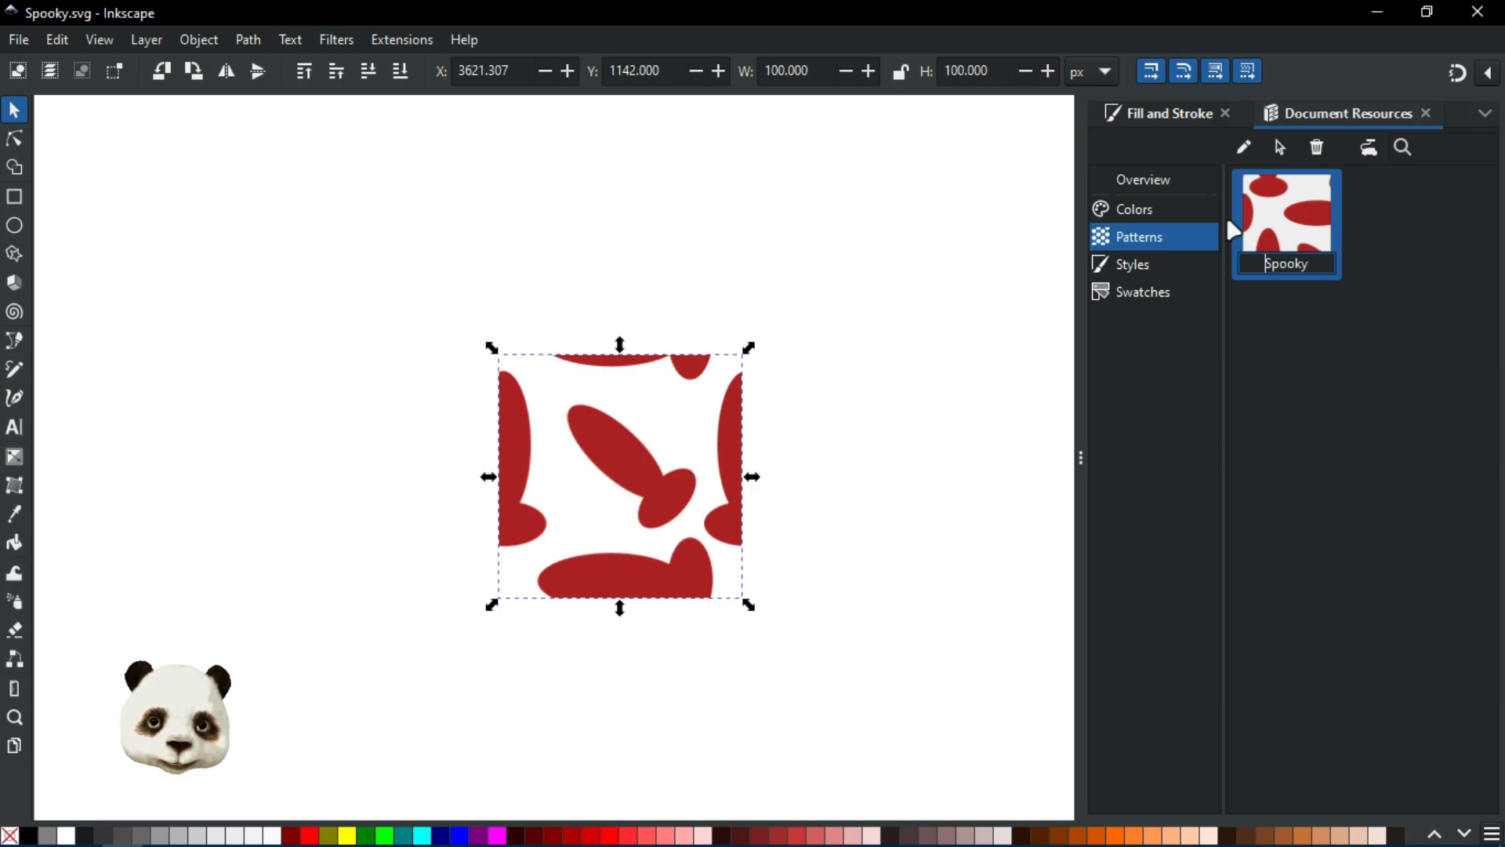
type("#")
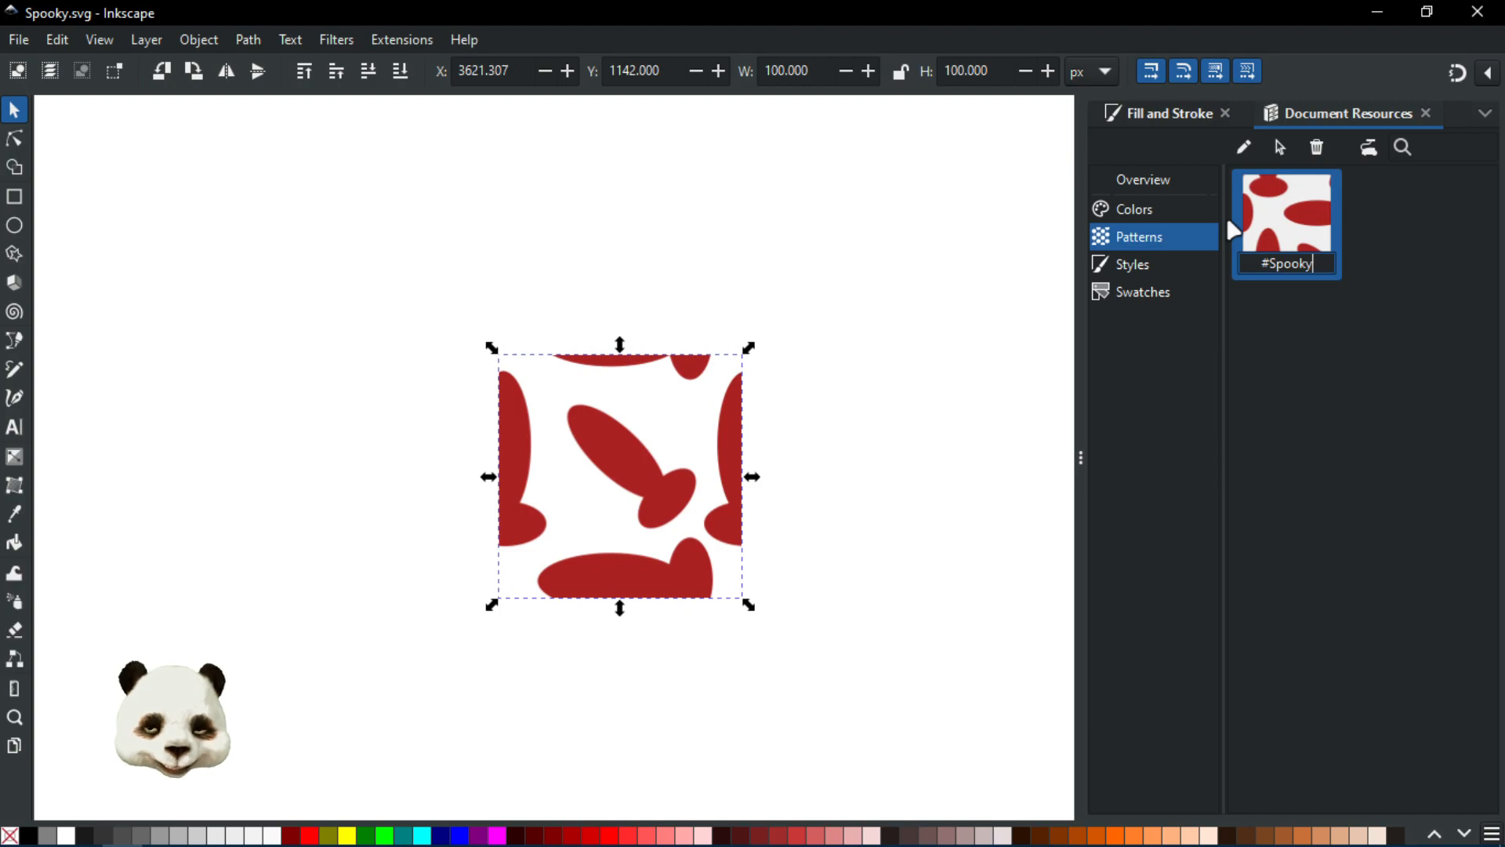
key("End")
type("Bo")
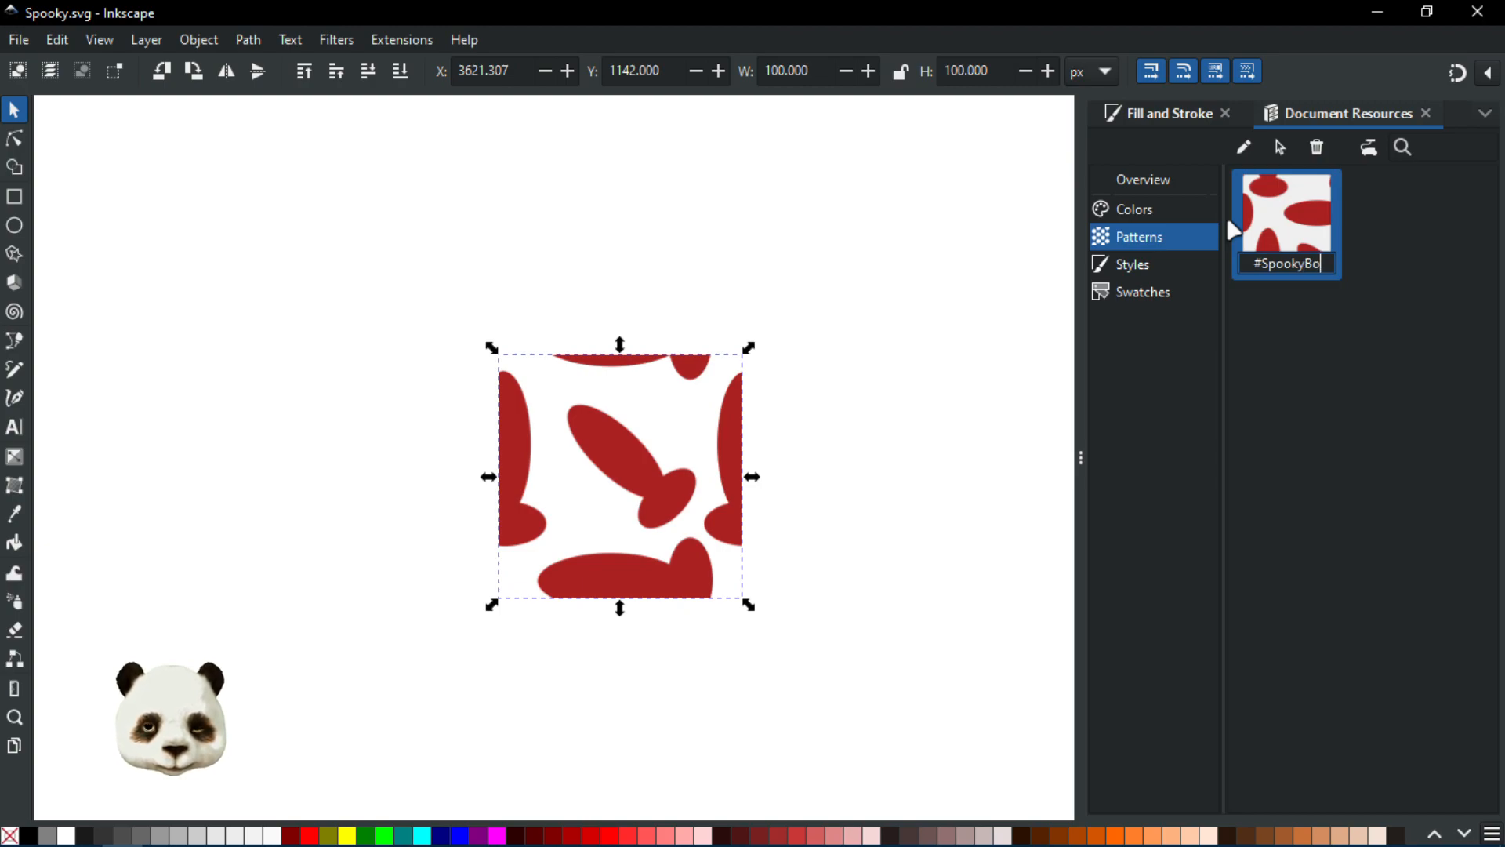
type("n")
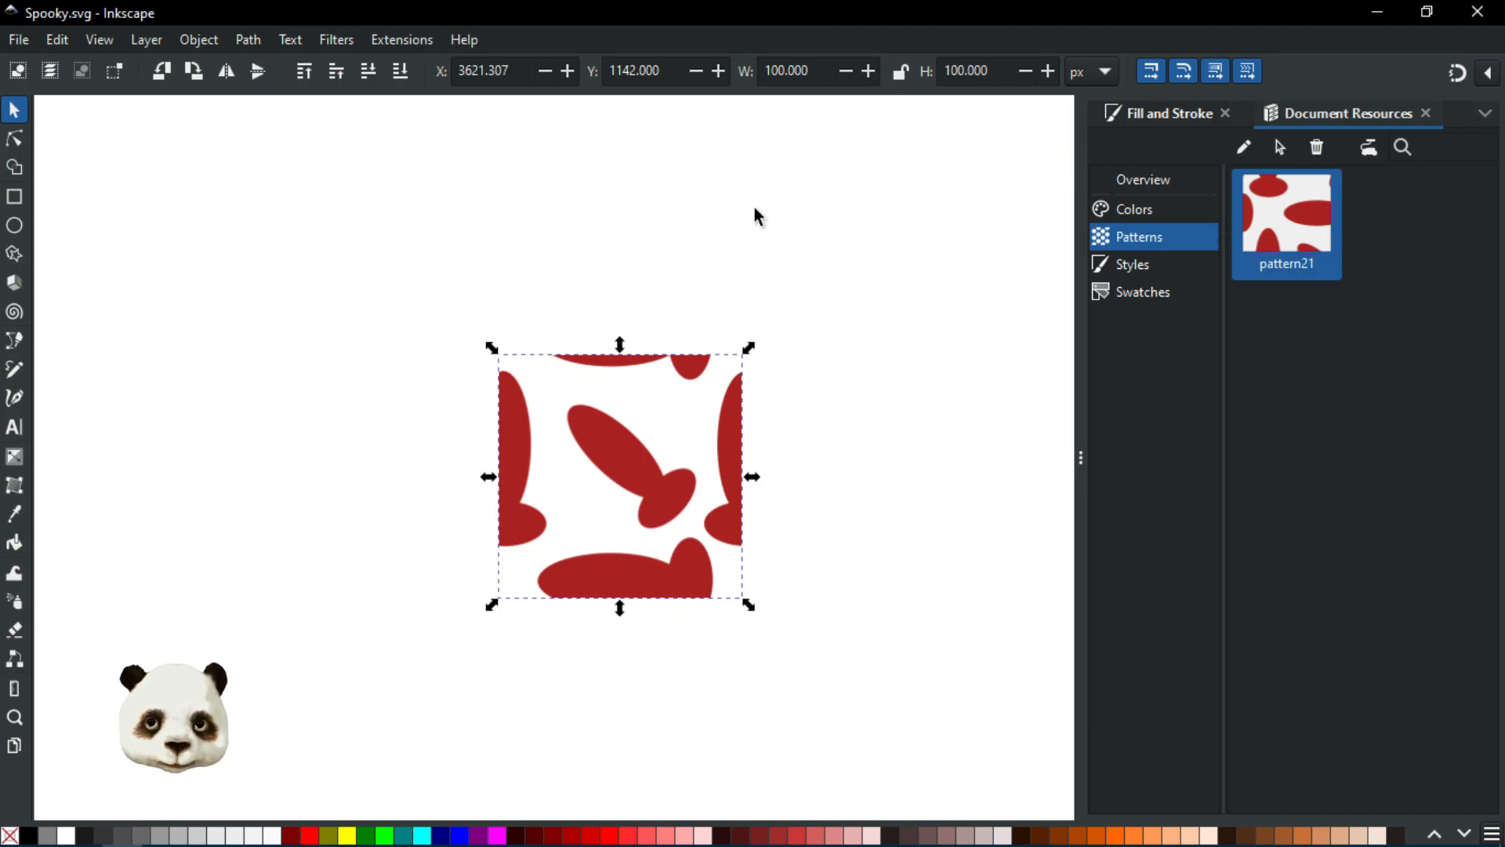
key("ctrl+z")
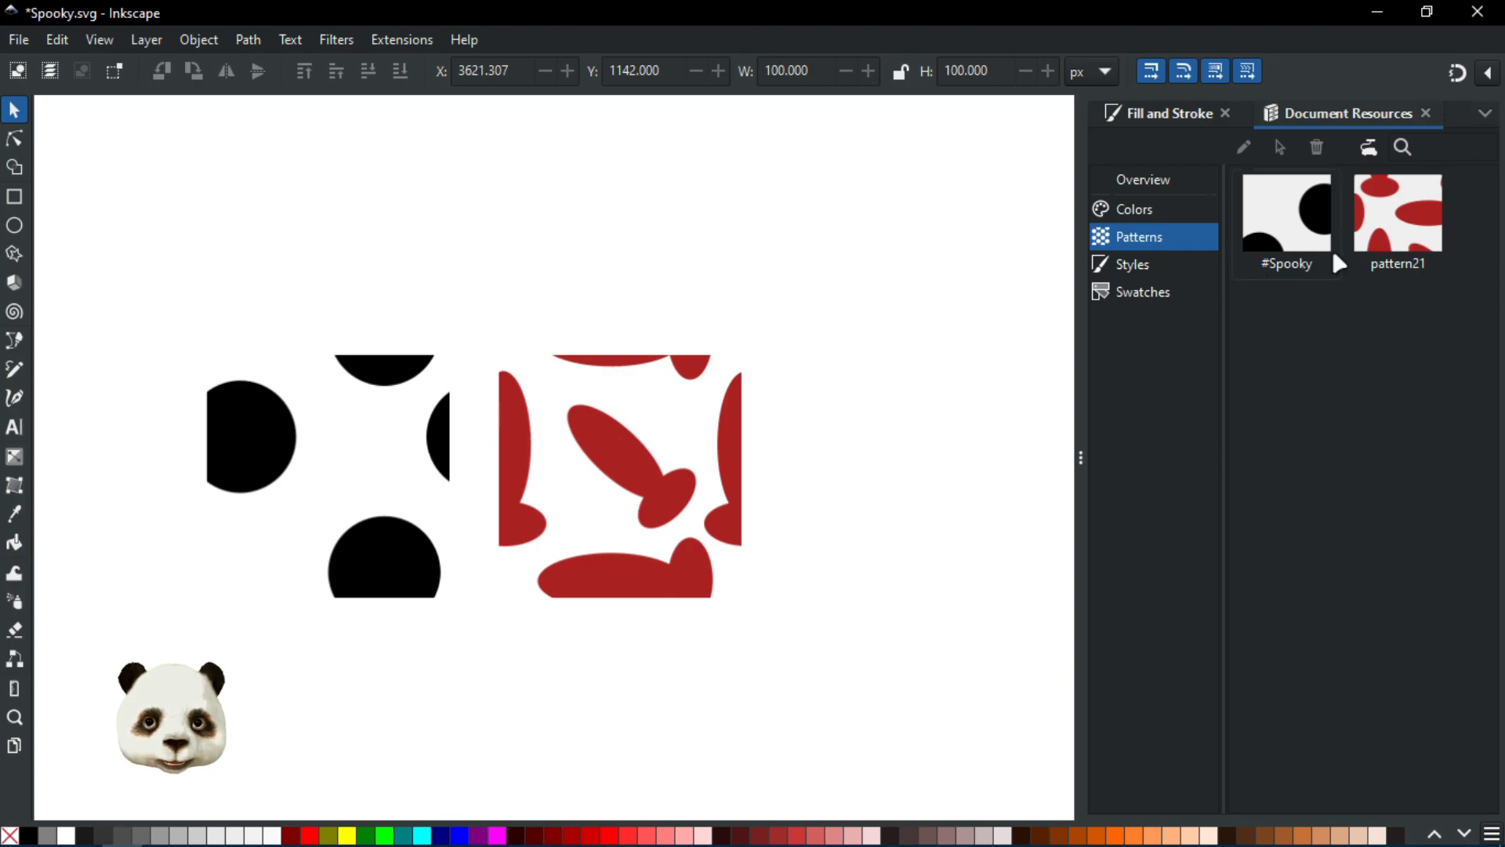
Step: Rename pattern21 as #SpookyBombs in the document resources and save the file
left_click(1396, 228)
left_click(1245, 147)
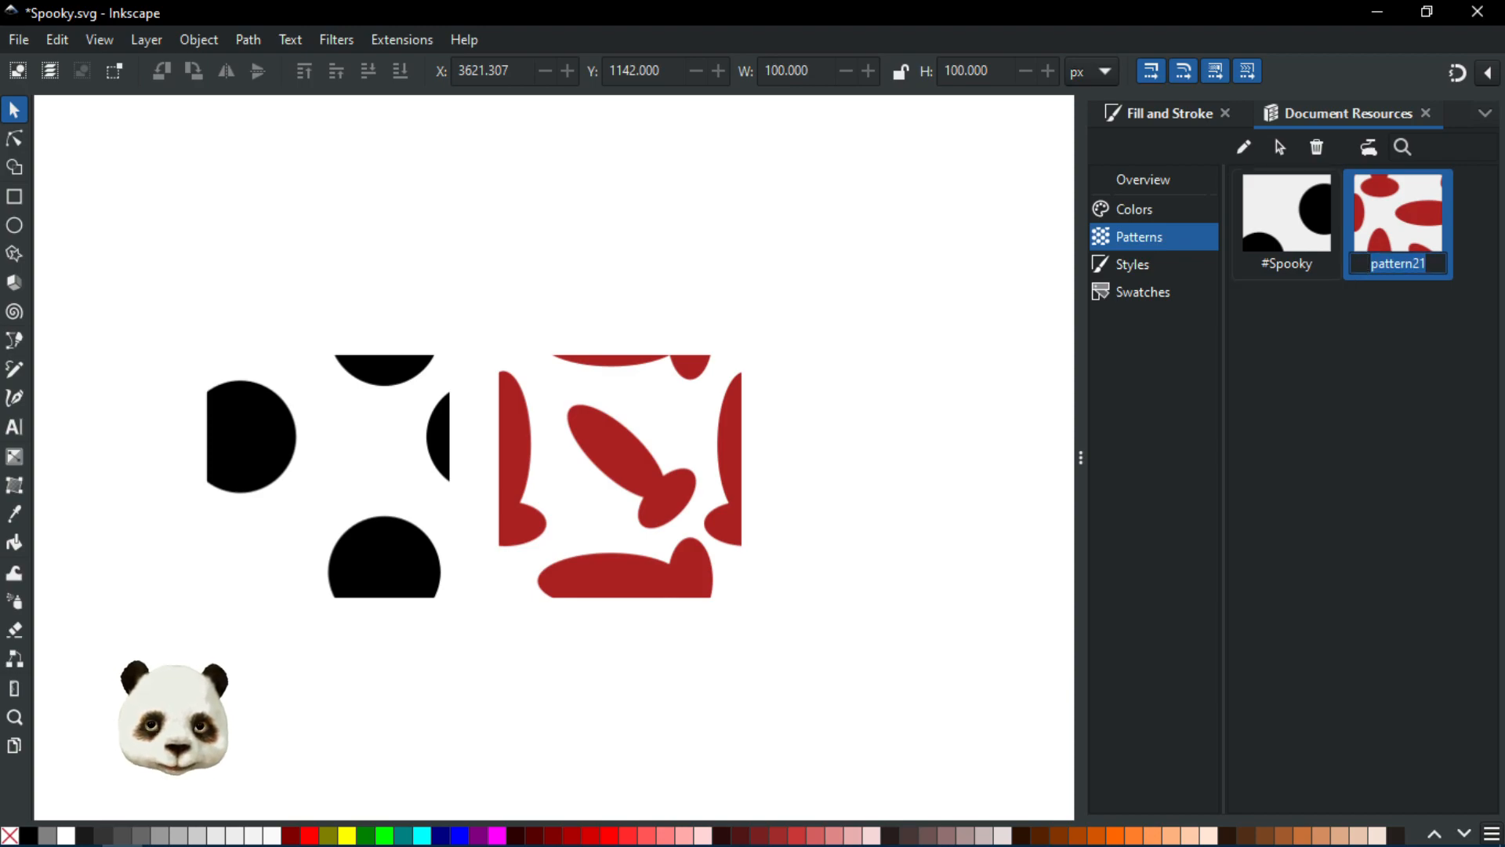
type("#Spoo")
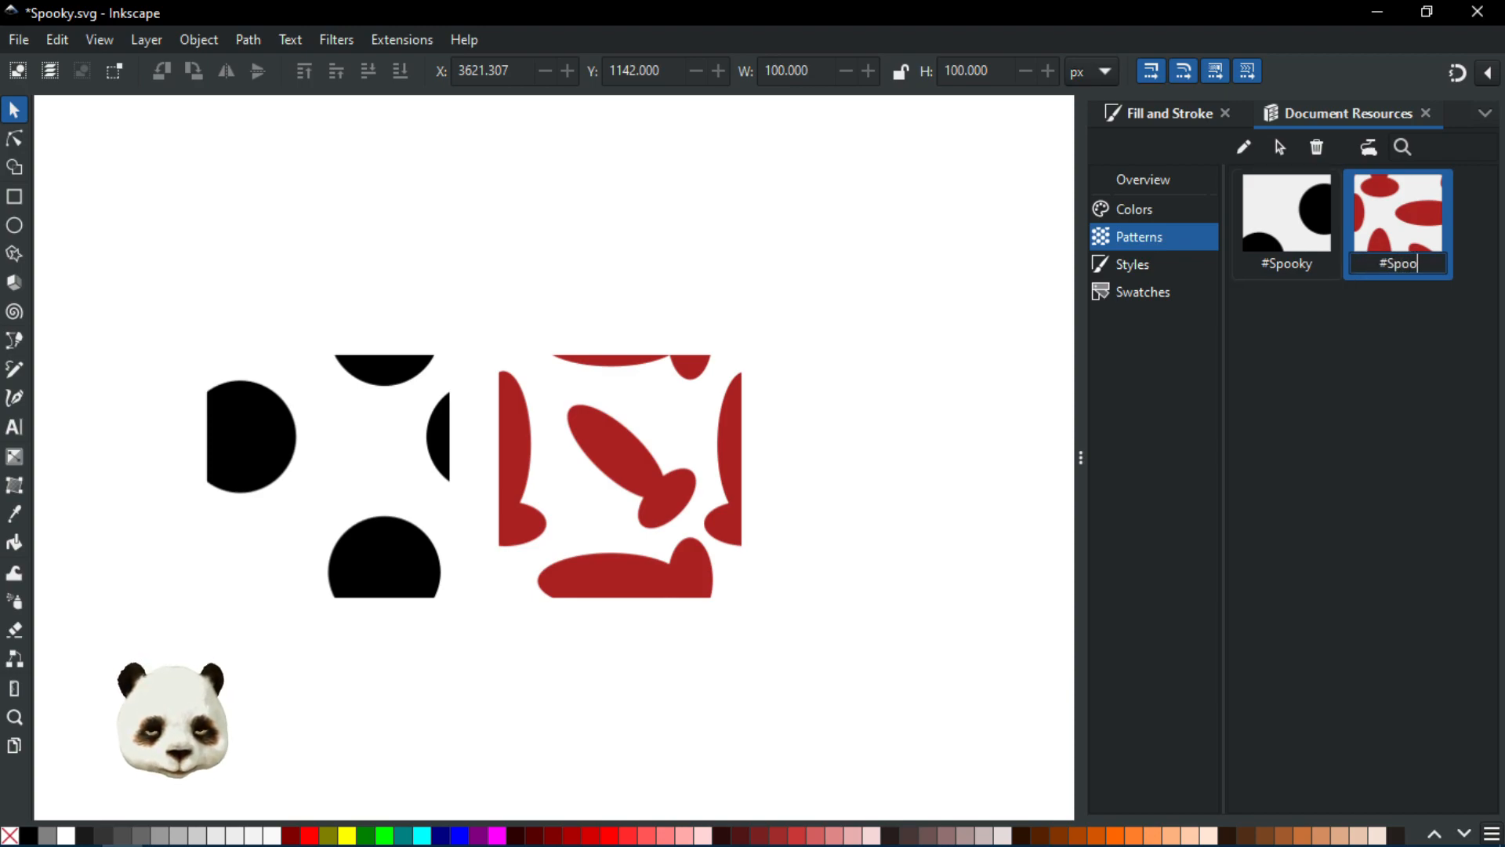
type("kyBombs")
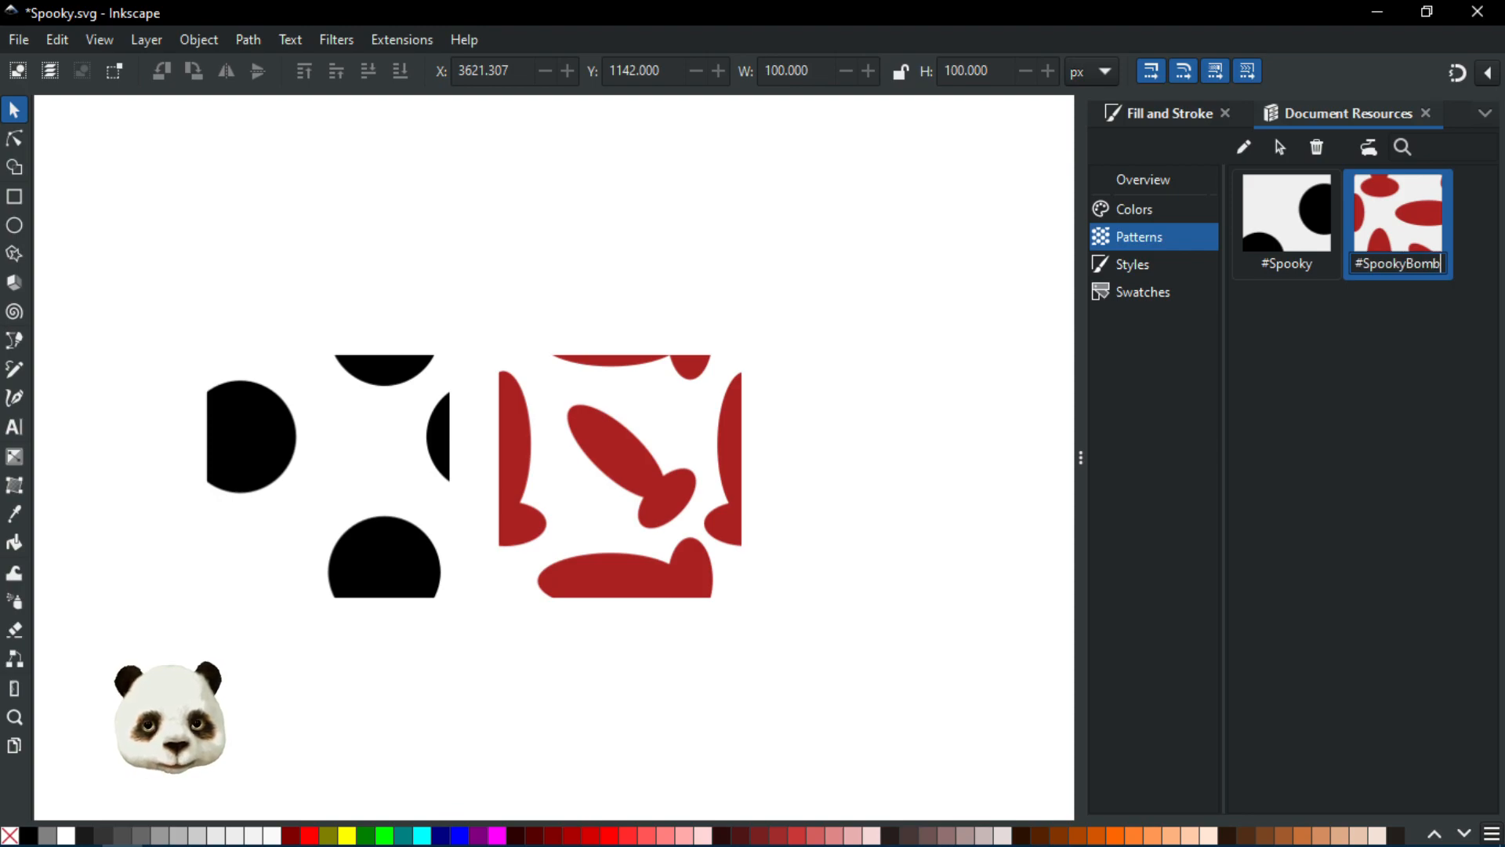
key("Return")
key("ctrl+s")
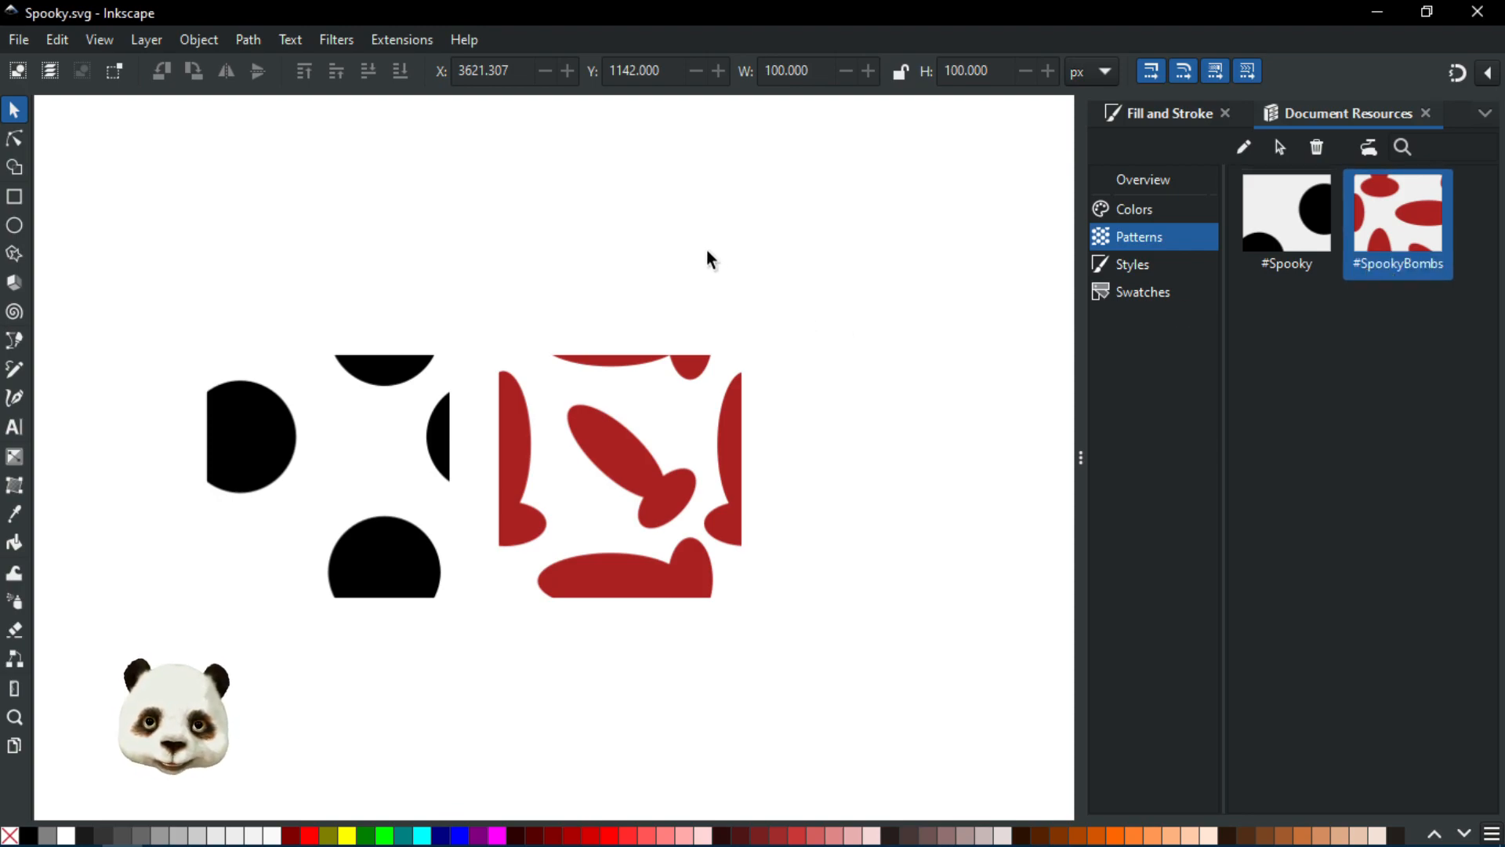
Step: Draw a rectangle about 125 × 90 px and give it a pattern fill
left_click(1160, 119)
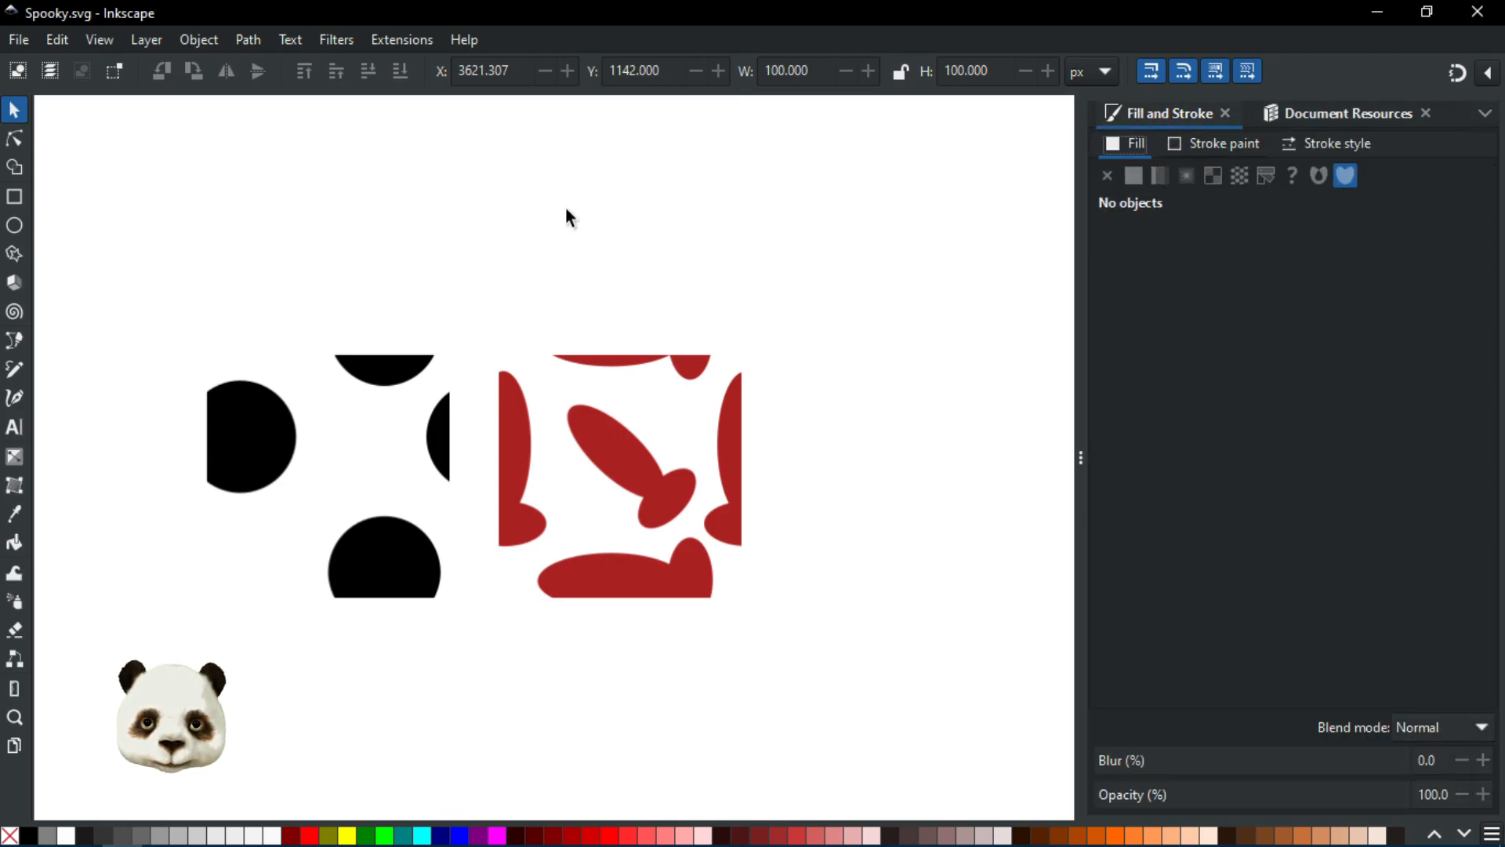
left_click(14, 196)
left_click_drag(167, 119, 473, 336)
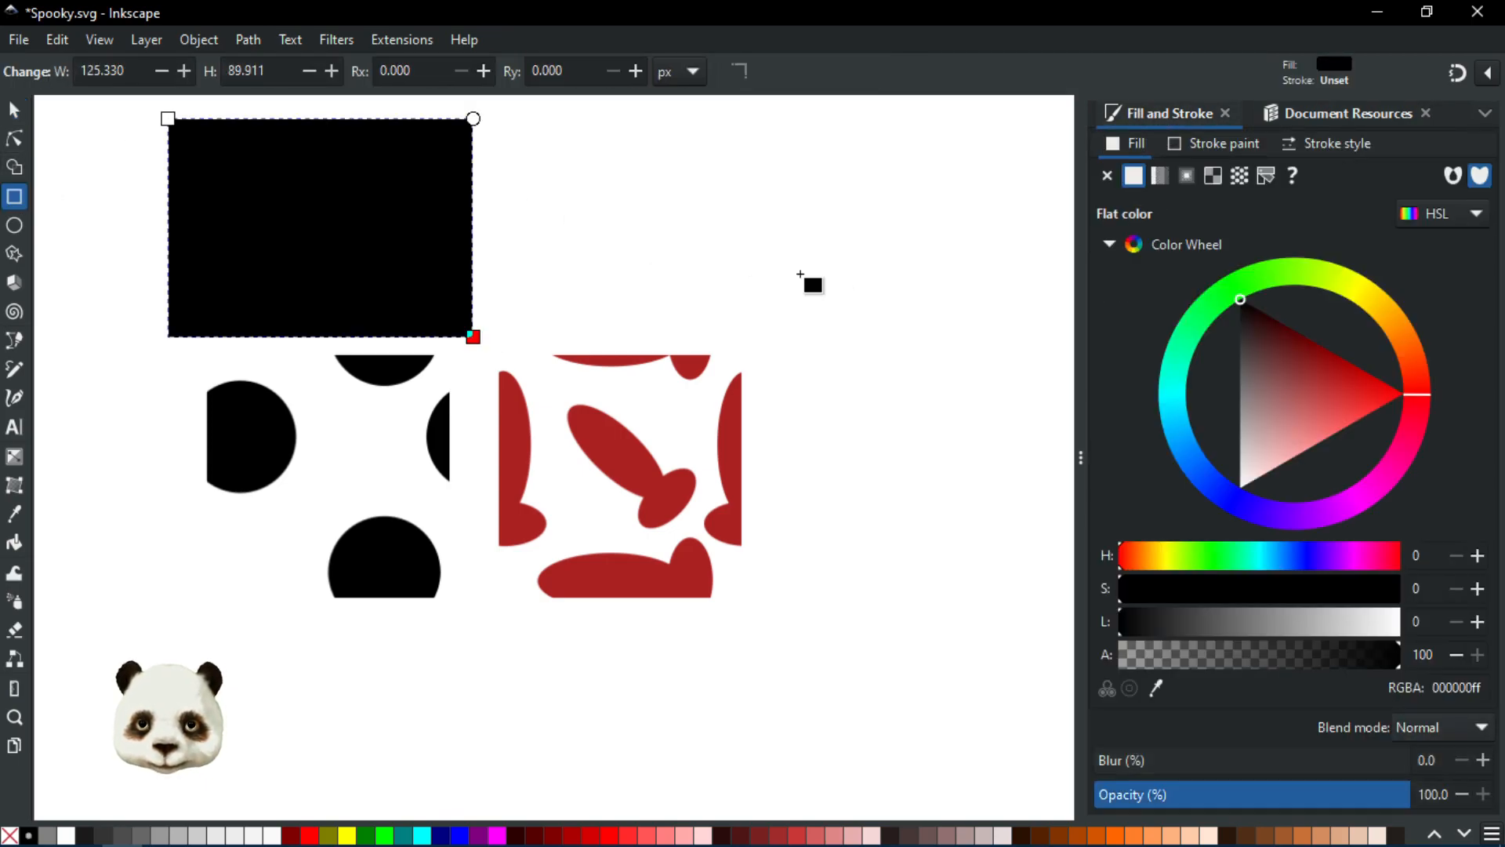
left_click(1240, 179)
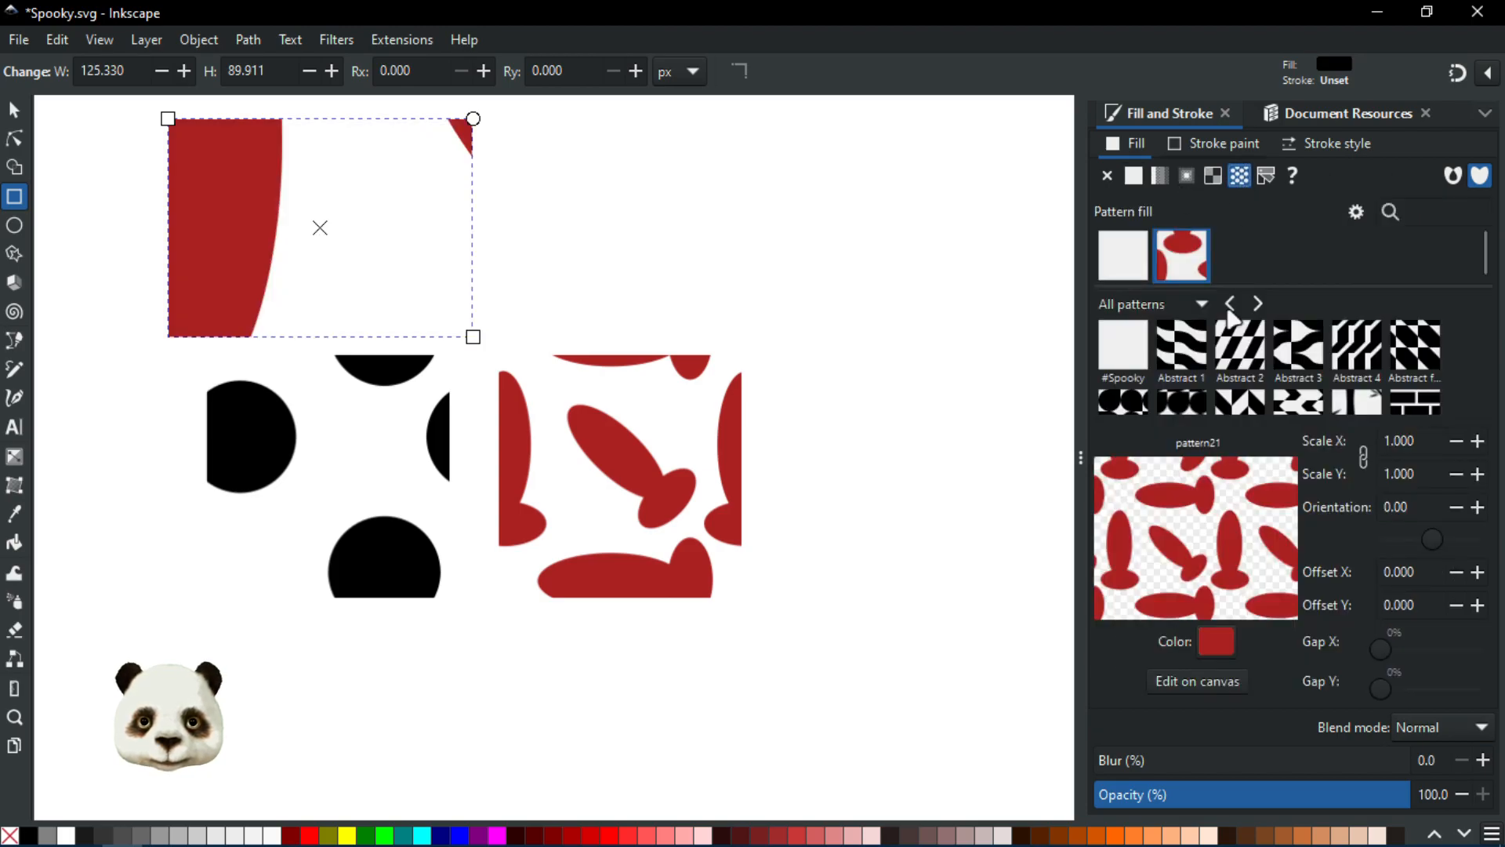
Step: Filter the pattern library to the Spooky collection, then back to all patterns
left_click(1187, 312)
left_click(1141, 589)
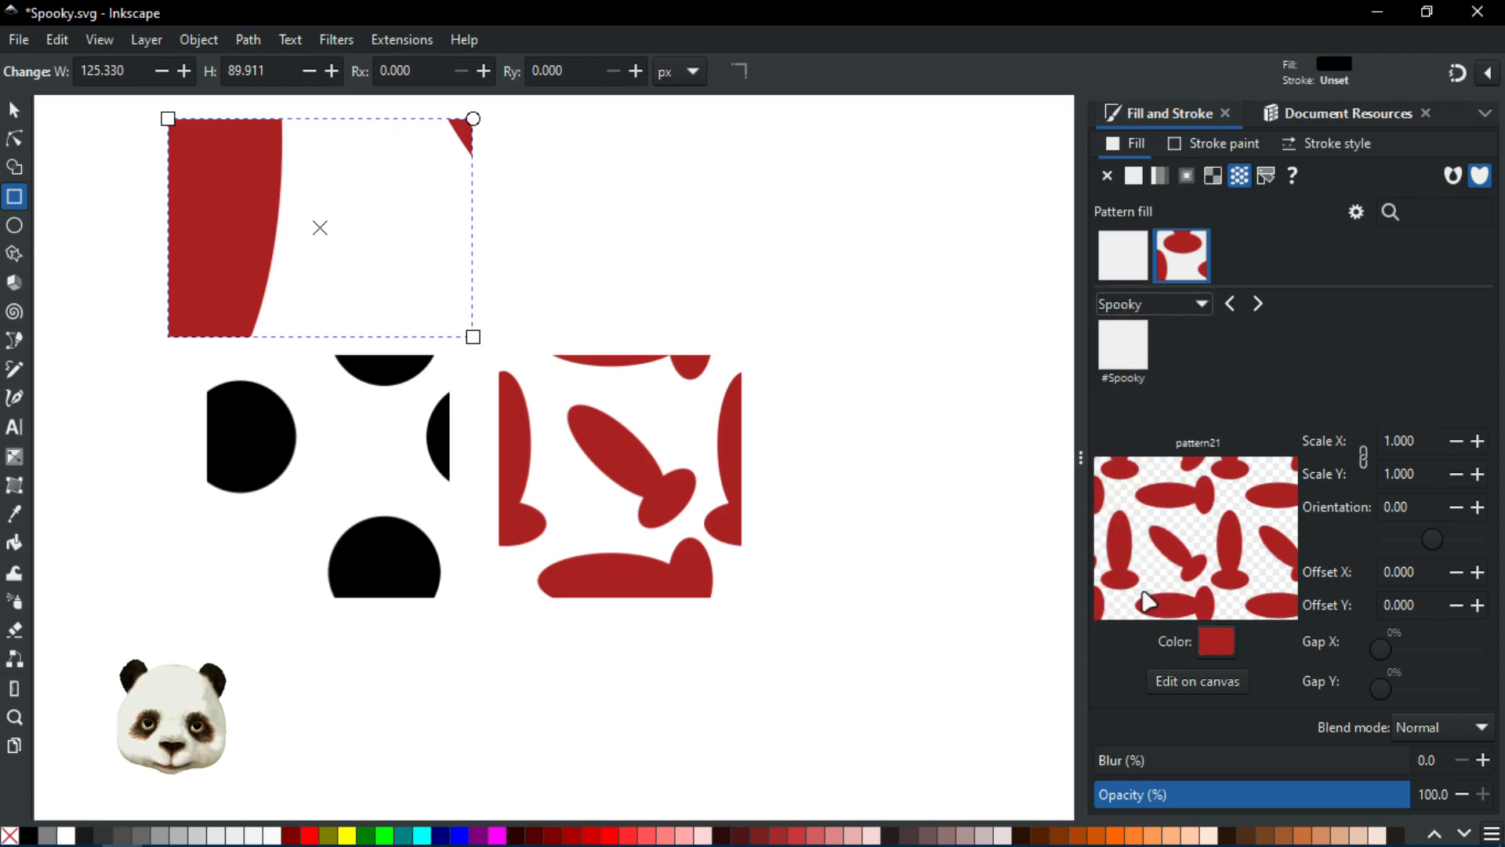
left_click(1183, 304)
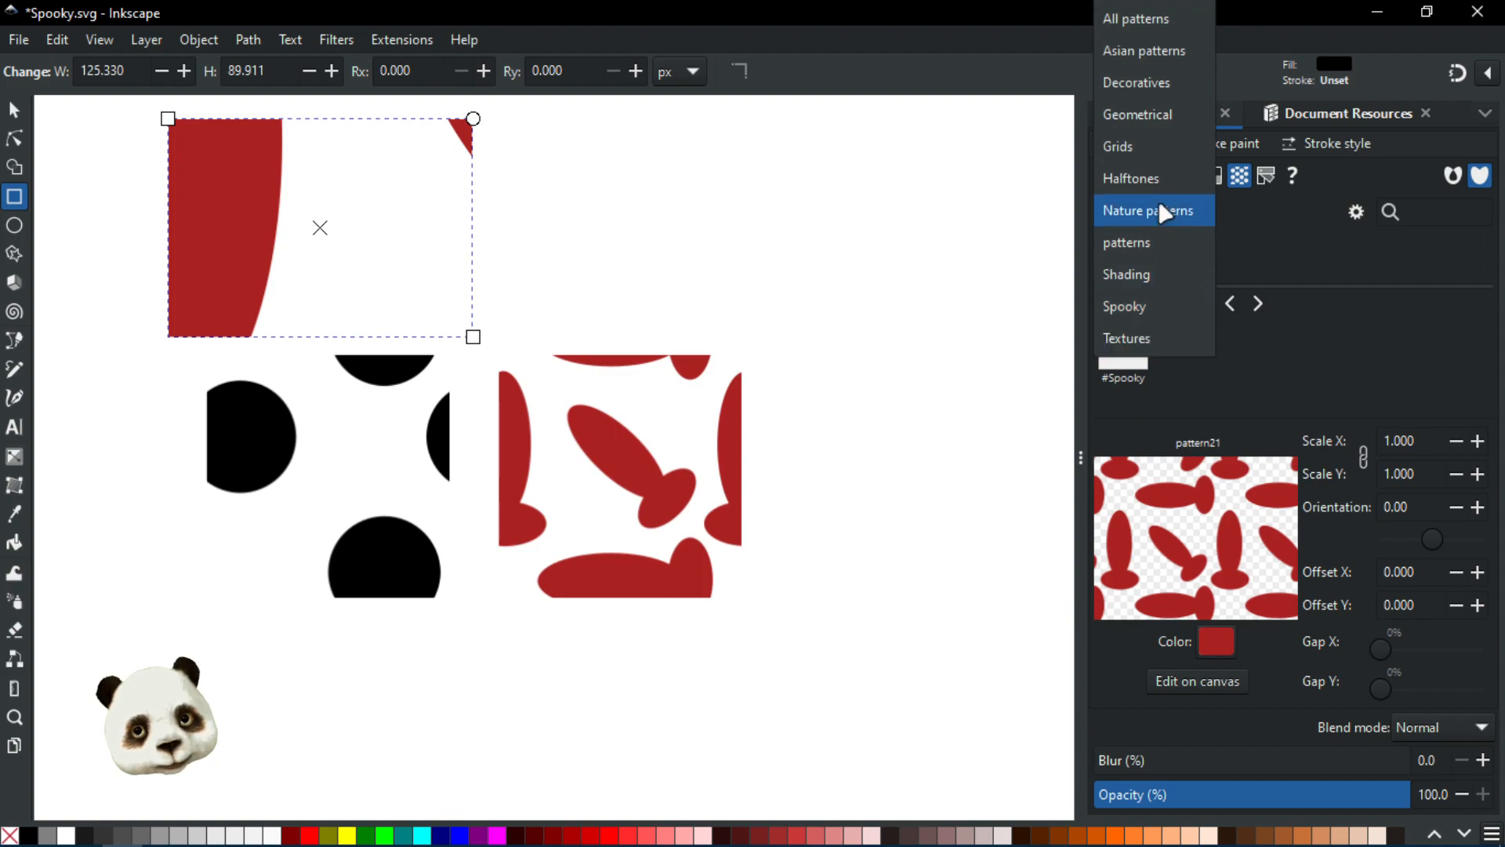
left_click(1162, 22)
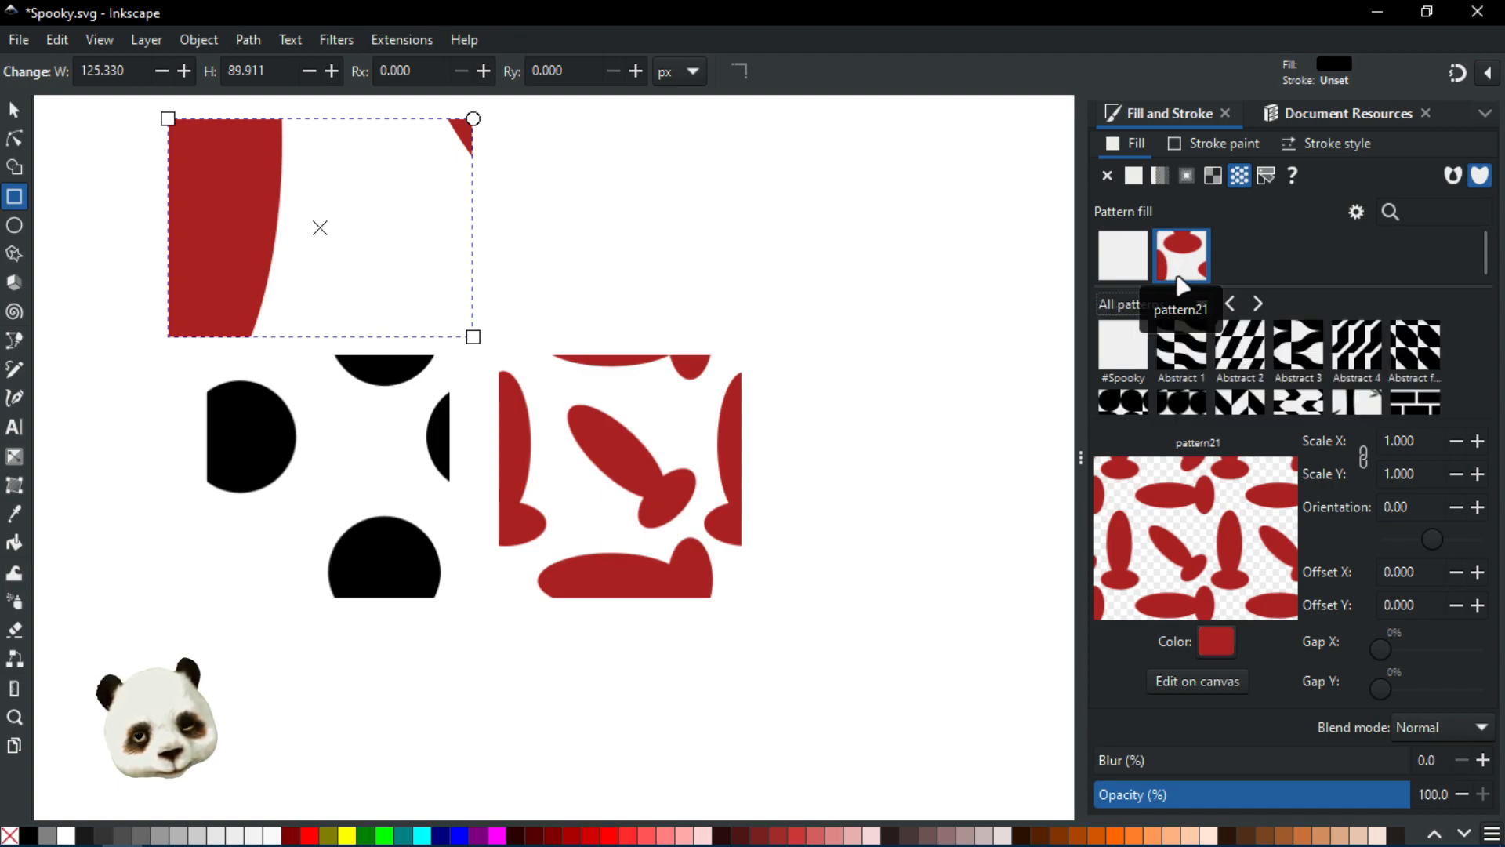
Step: Rename pattern21 again as #SpookyBombs in the document resources and save the file
left_click(1338, 122)
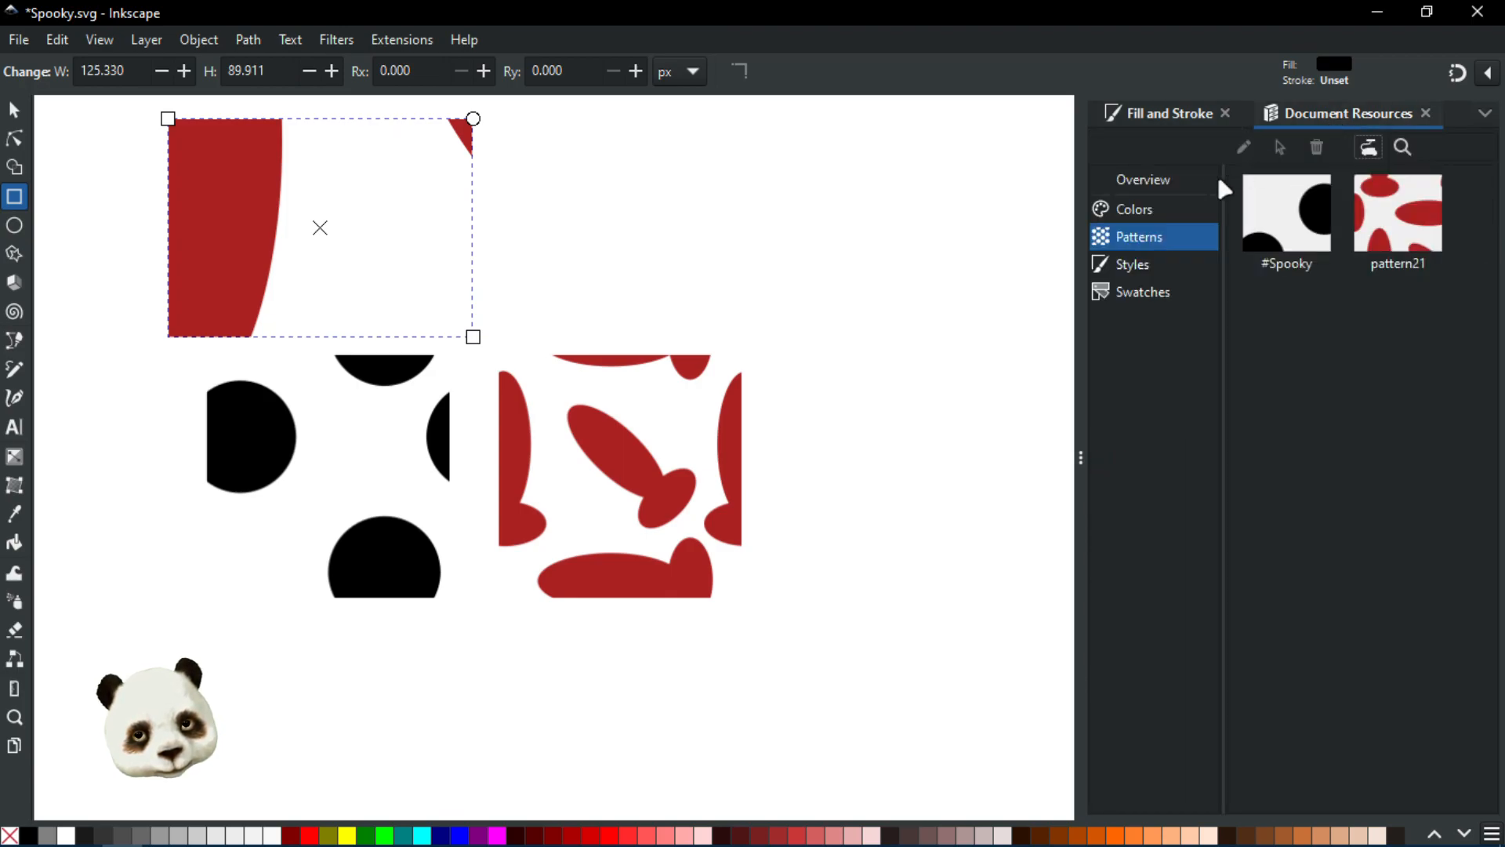
key("s")
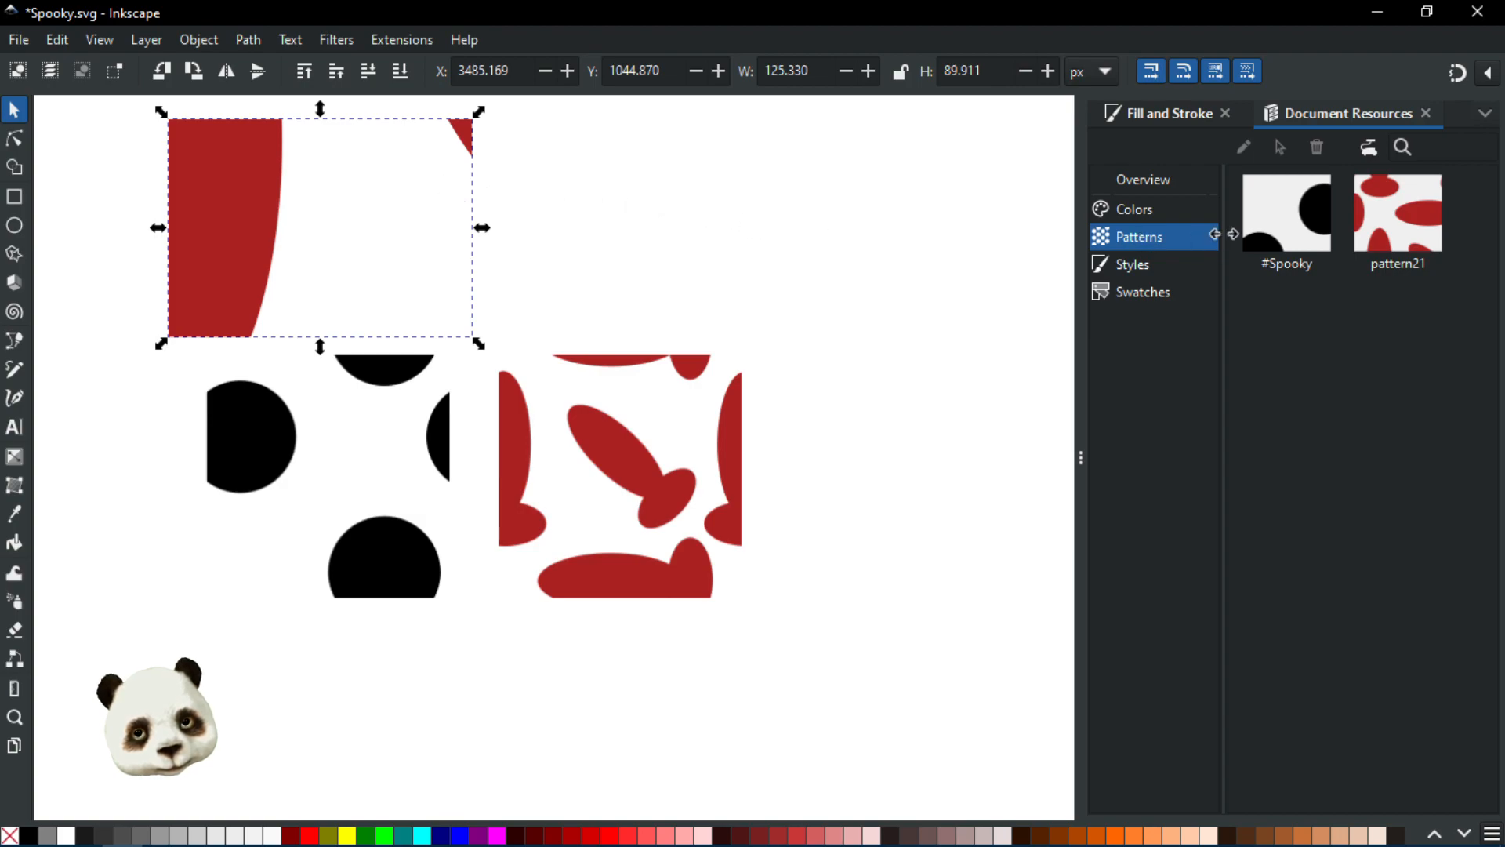
left_click(1384, 247)
left_click(1244, 147)
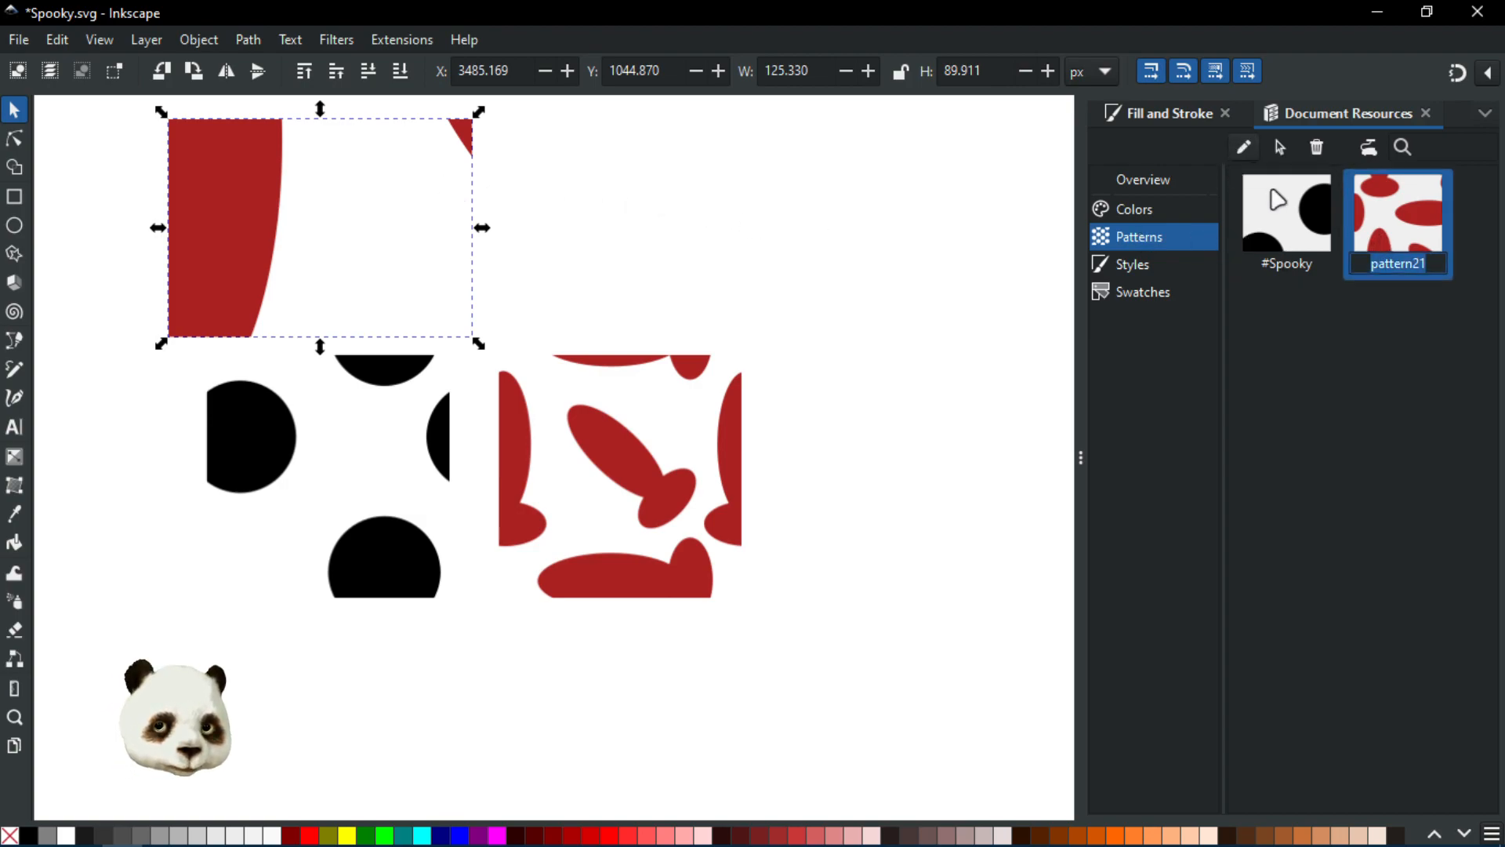
type("#Spook")
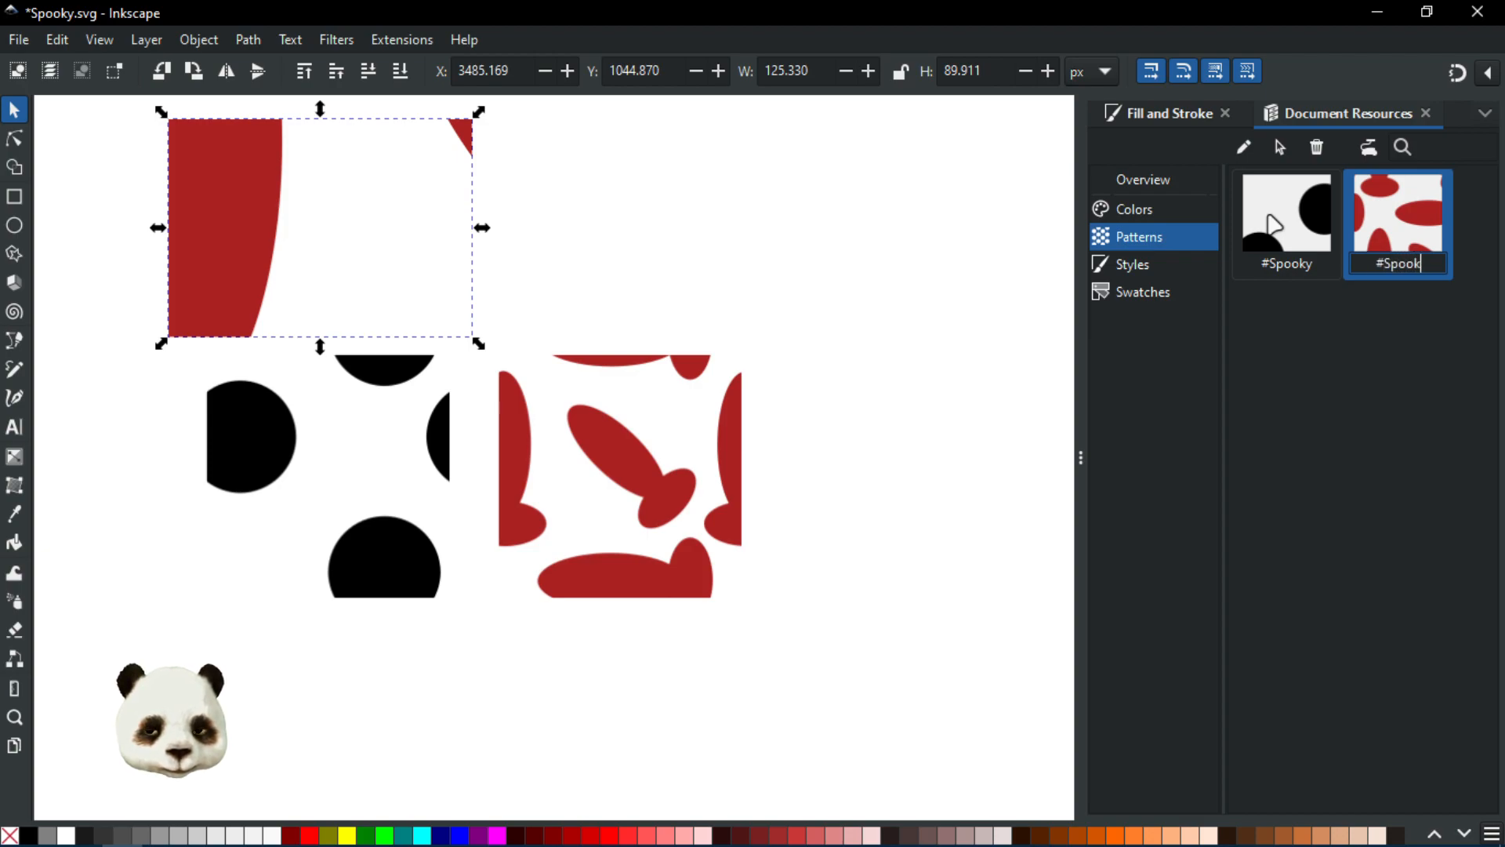
type("yBombs")
key("Return")
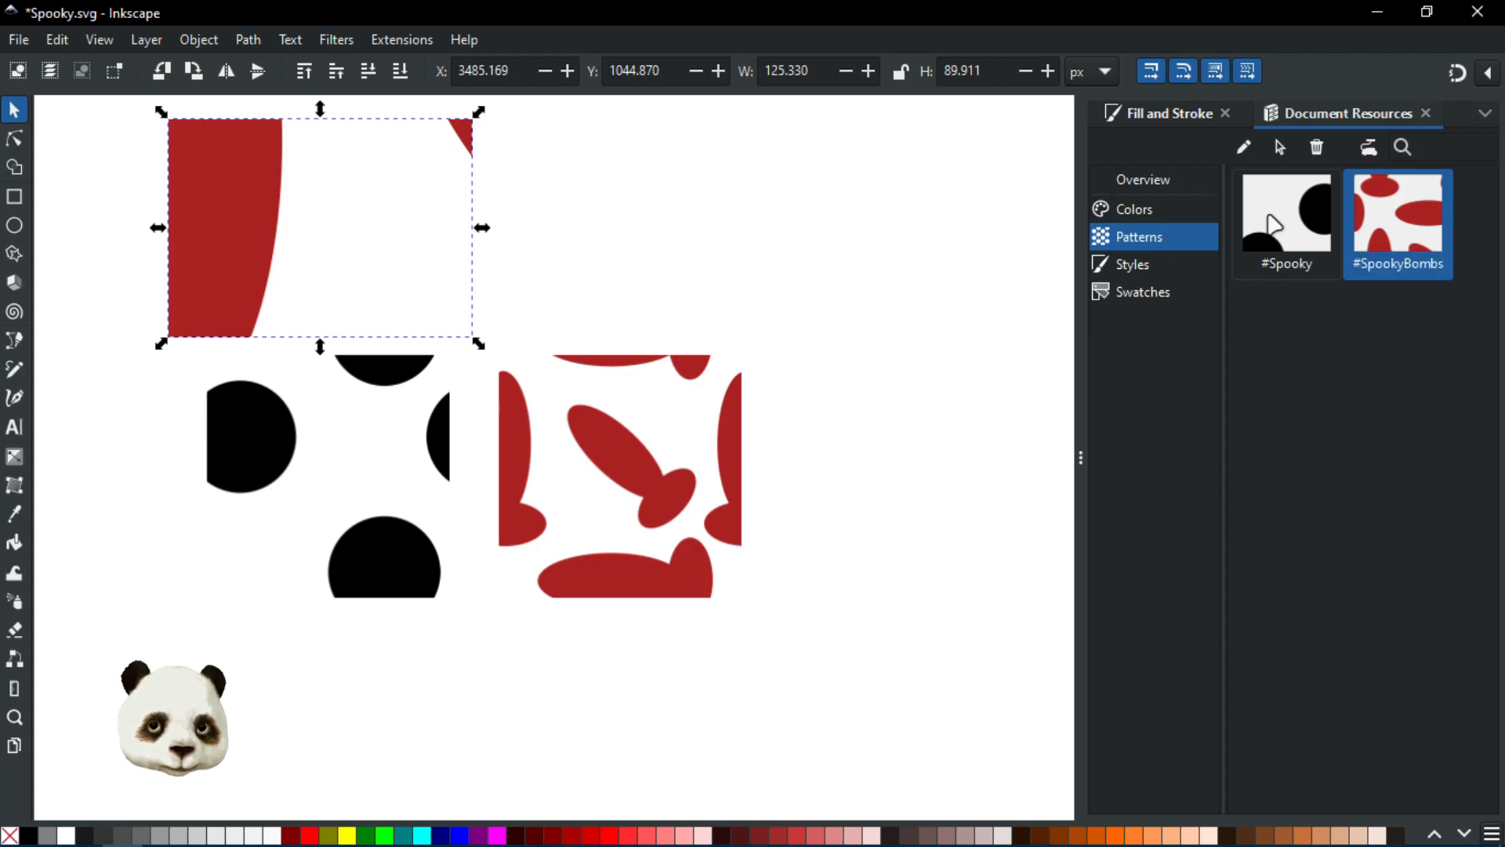
left_click(782, 301)
key("ctrl+s")
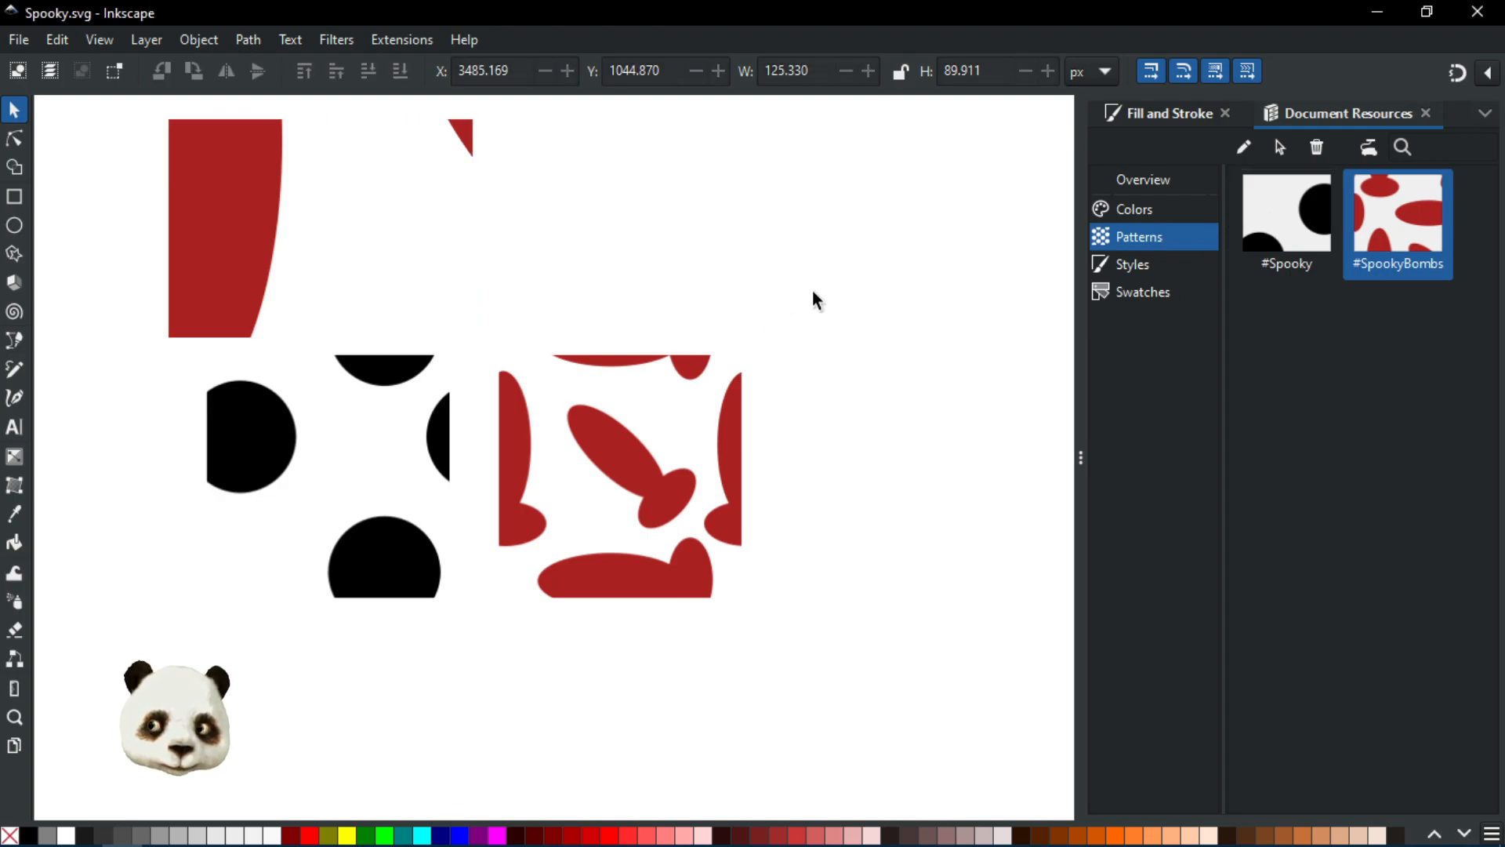
Step: Select the new rectangle and view the Spooky collection in the pattern library and document resources
left_click(1192, 118)
left_click(1319, 124)
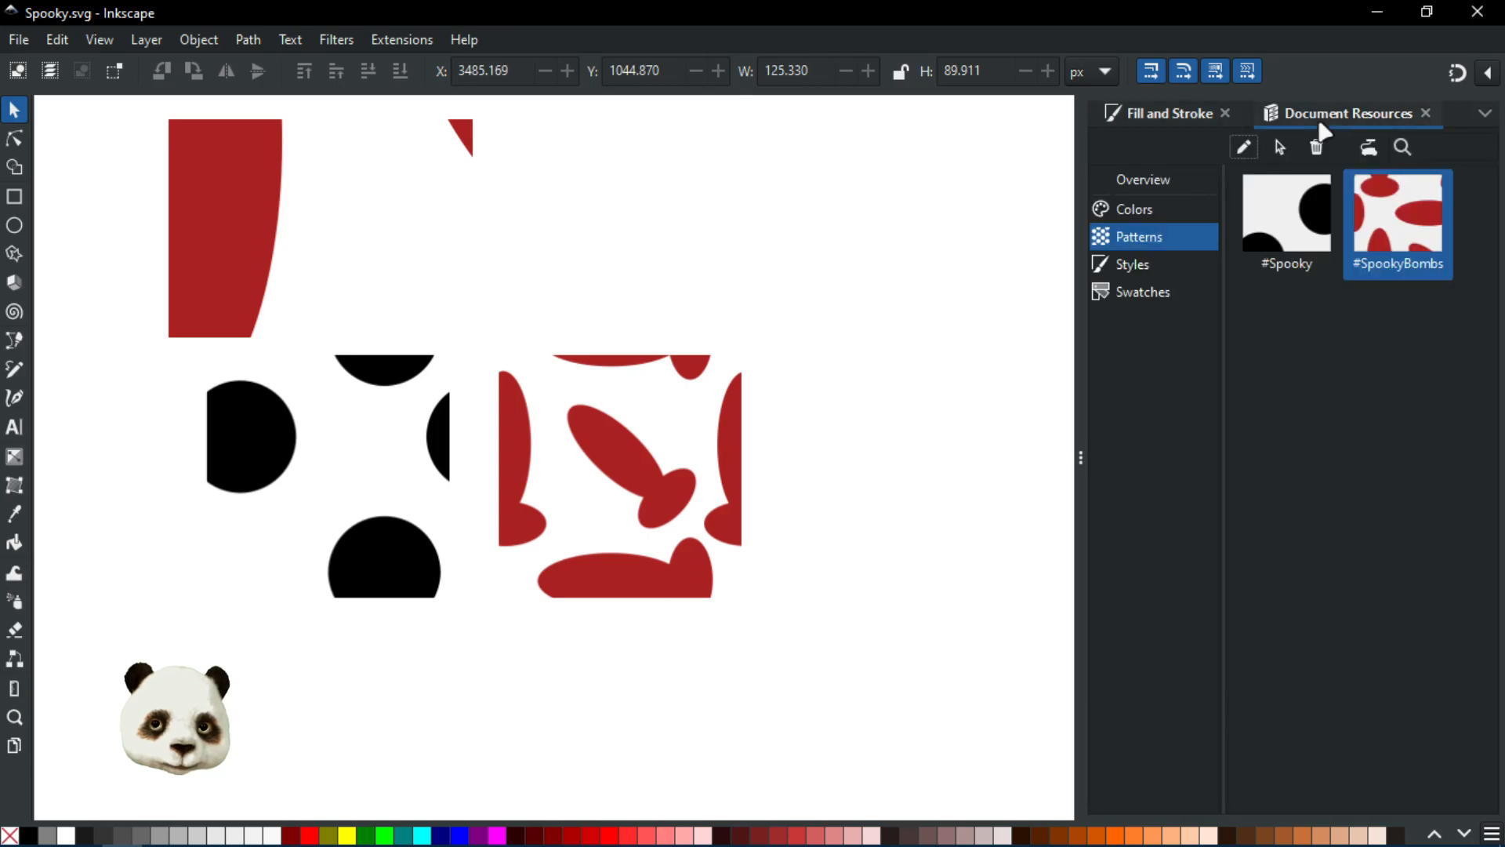
left_click(1156, 114)
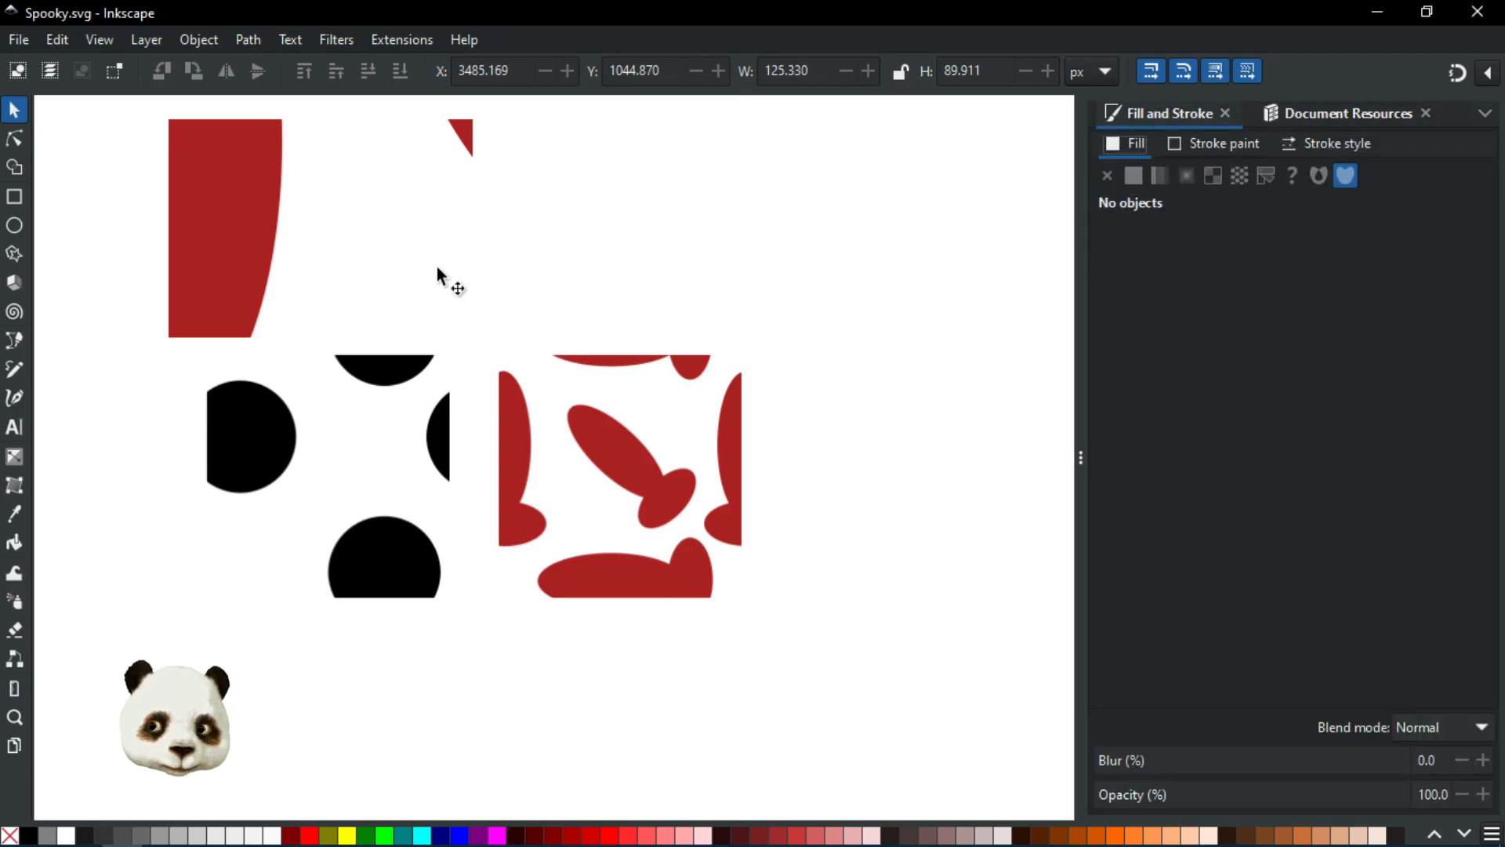
left_click(407, 255)
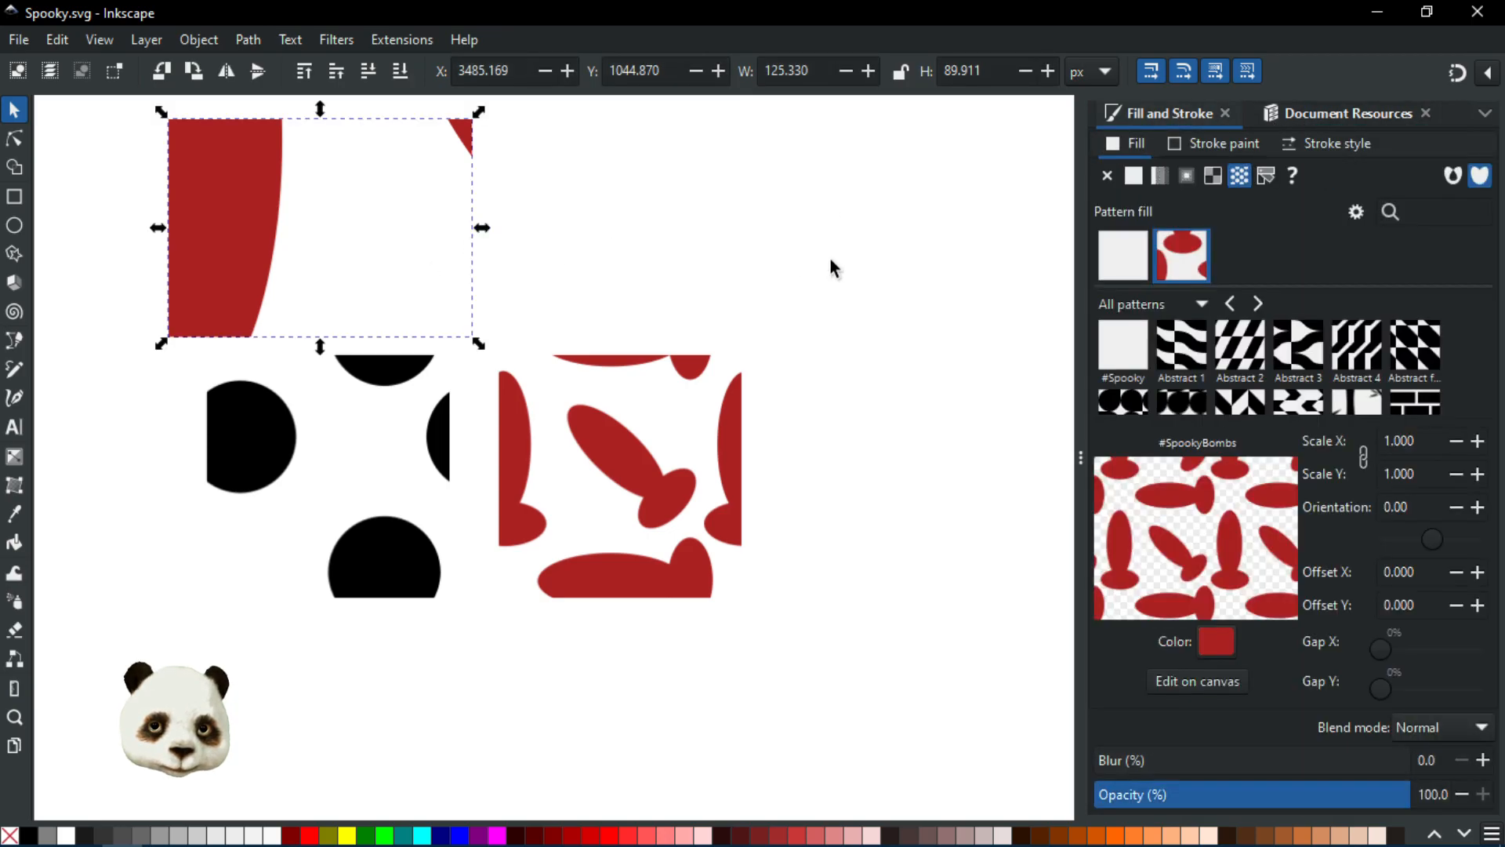
left_click(1201, 305)
left_click(1130, 589)
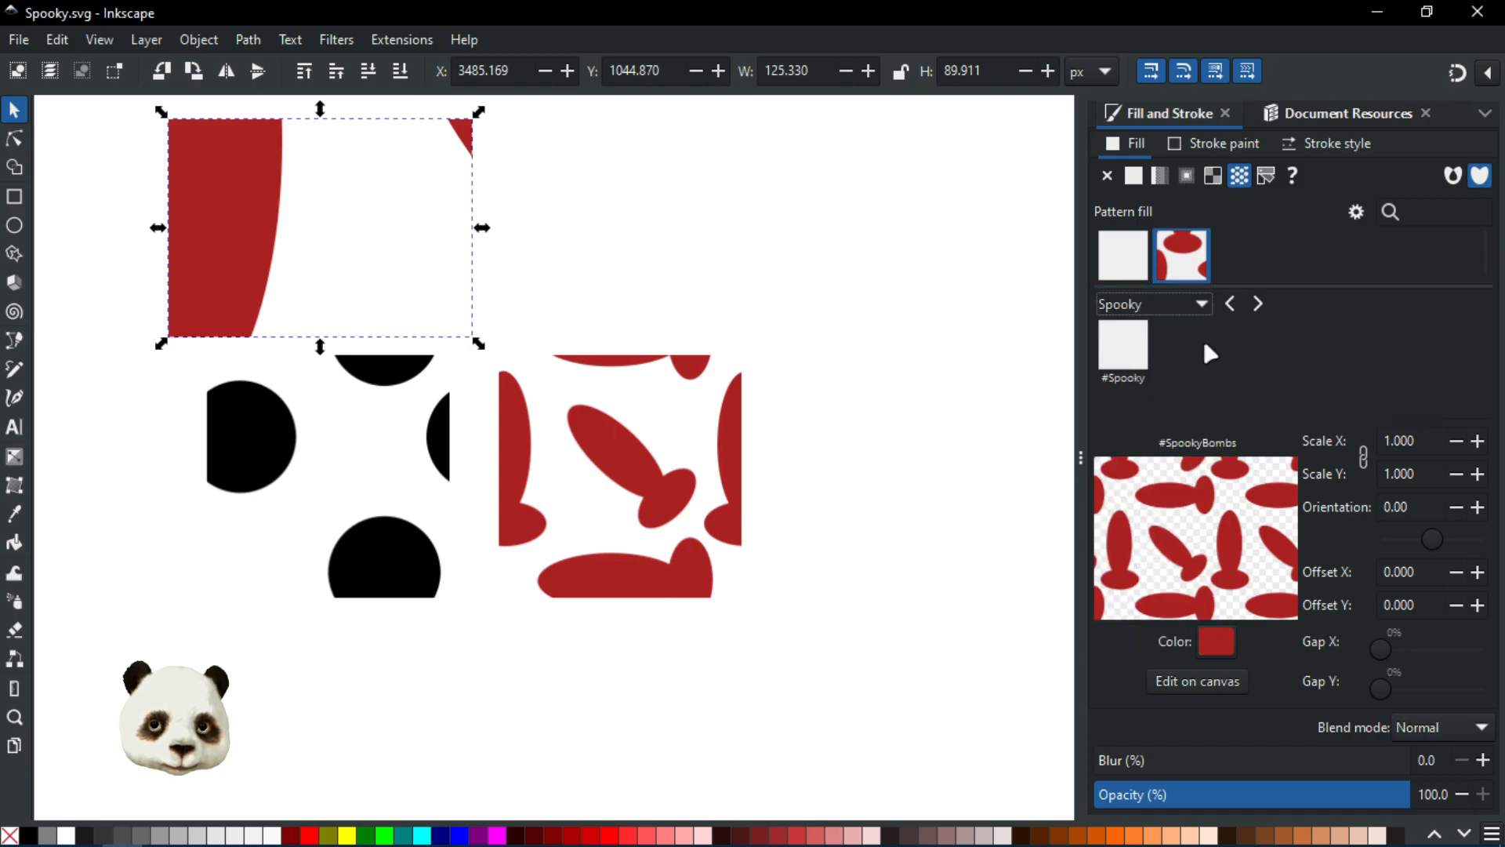
left_click(1340, 115)
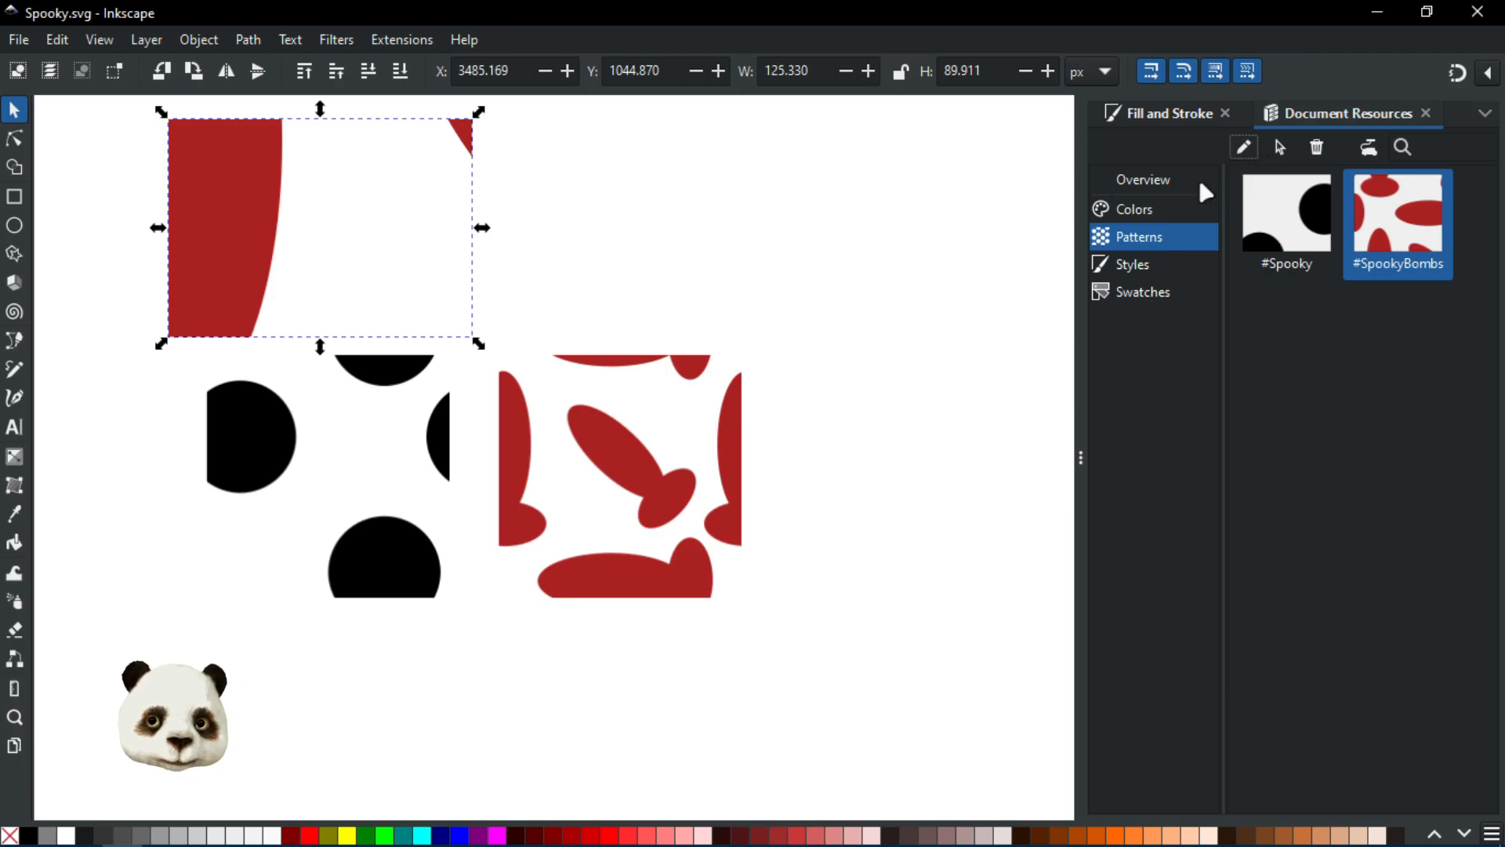
Step: Switch the rectangle's fill to the #Spooky pattern and back to #SpookyBombs
left_click(1184, 111)
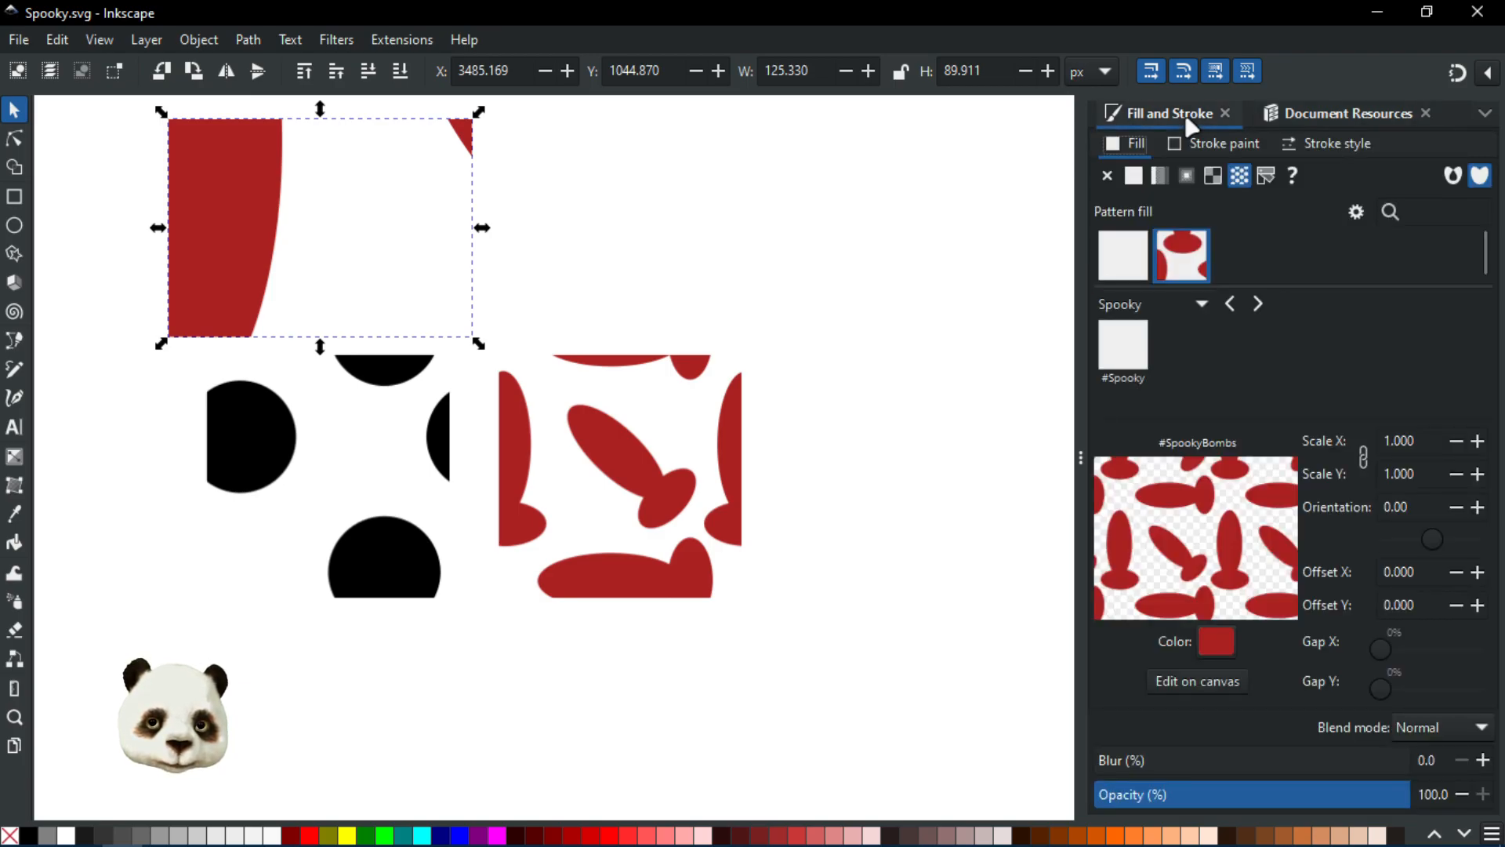
left_click(1129, 357)
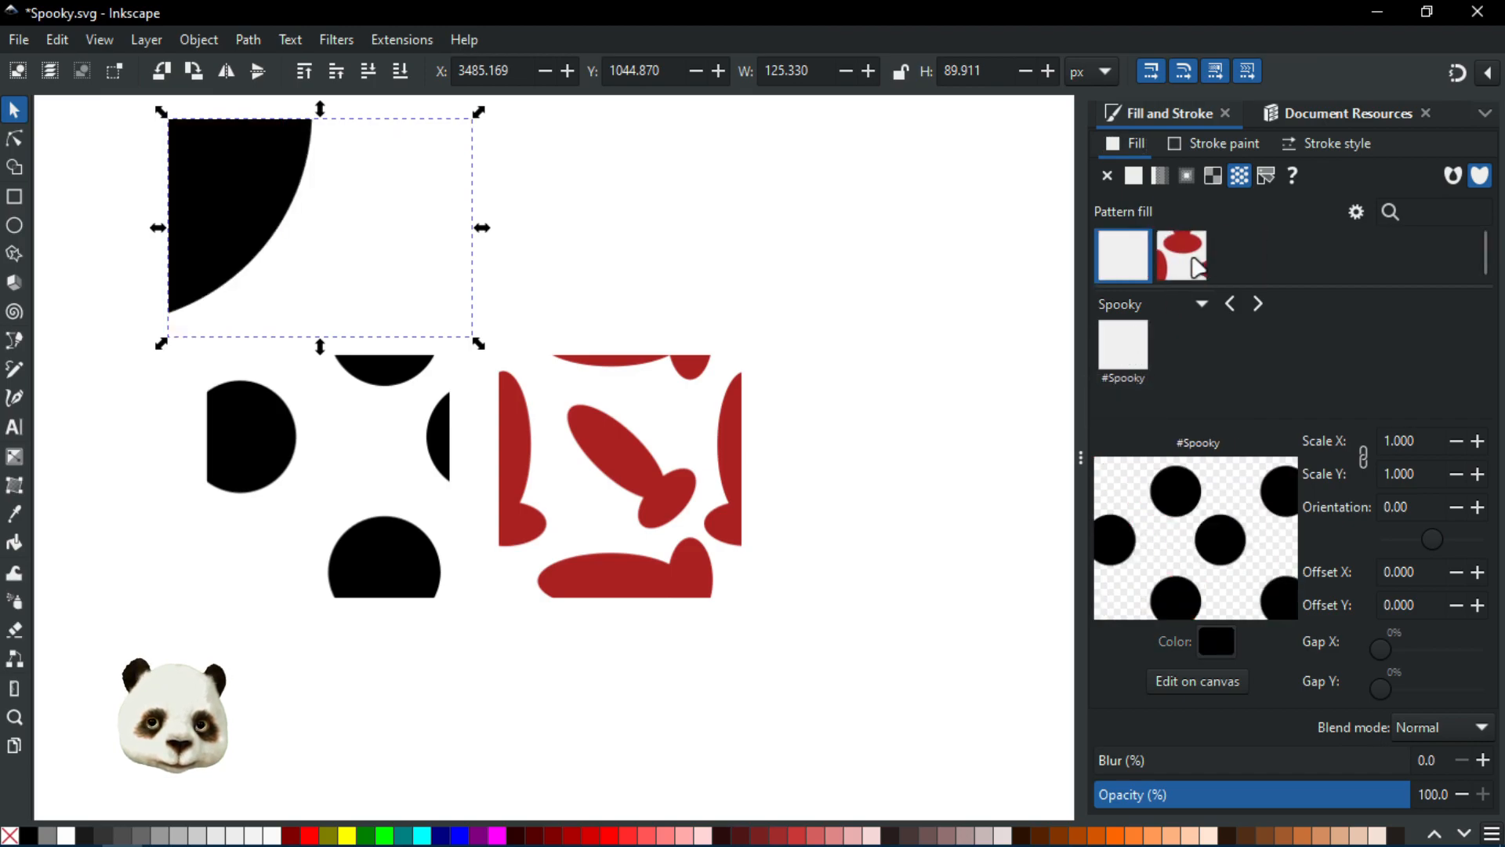
left_click(1182, 265)
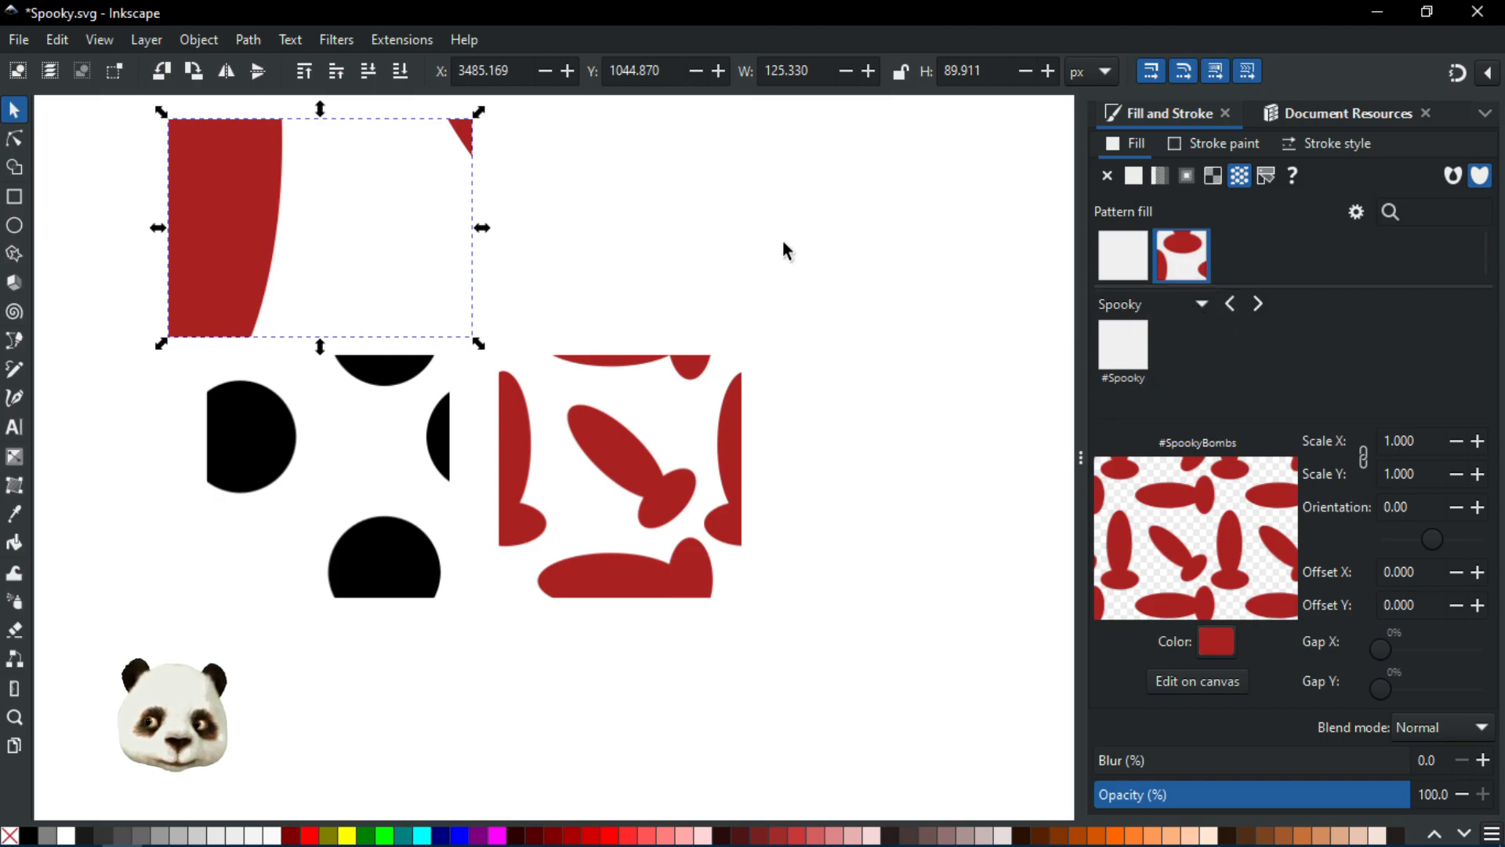
Step: Delete the pattern-filled rectangle and save the file
key("Escape")
left_click(290, 193)
key("Delete")
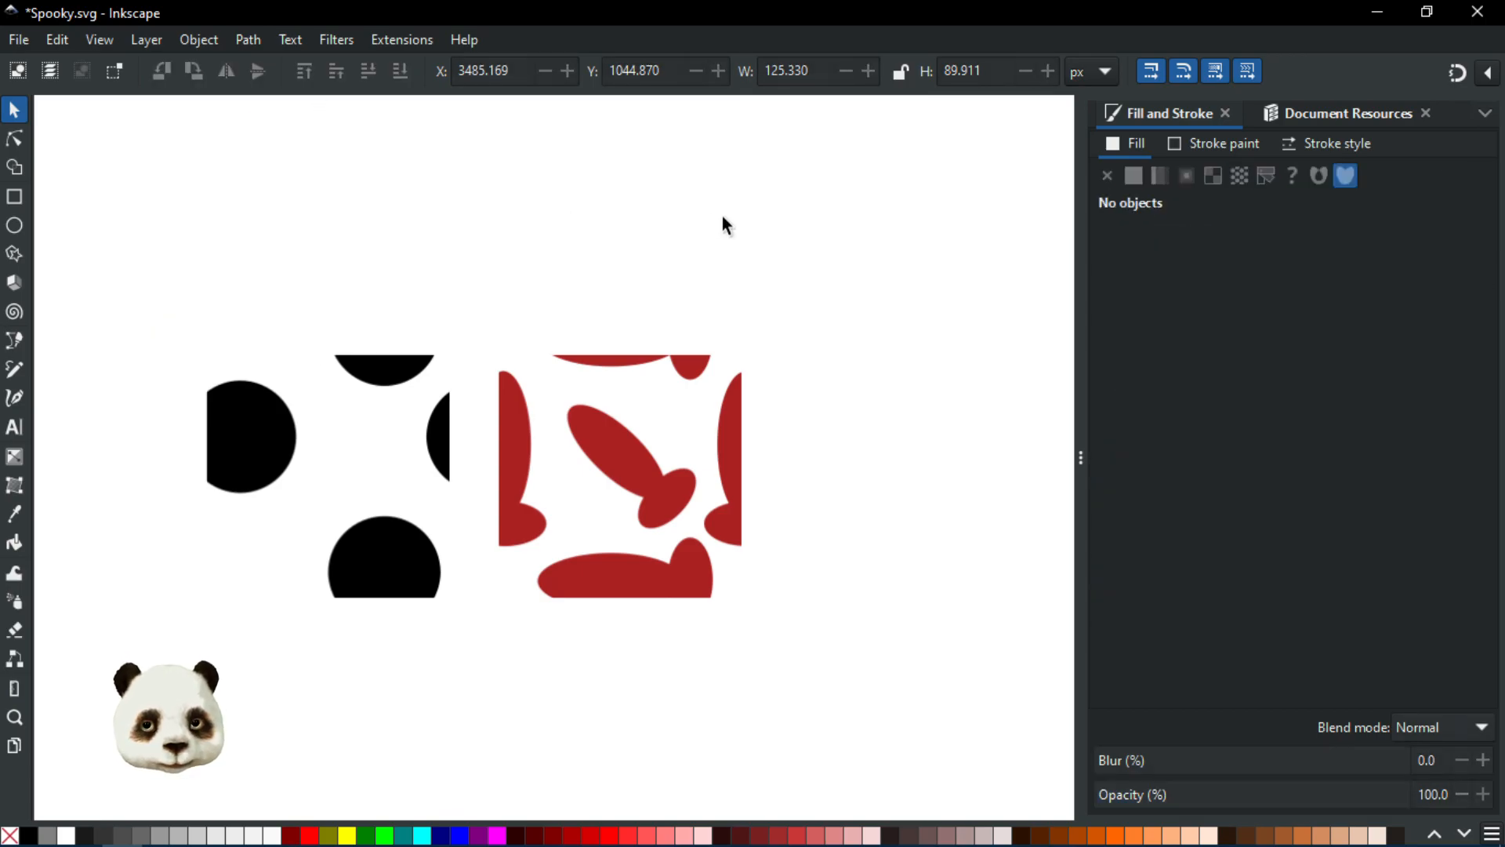
left_click(1323, 113)
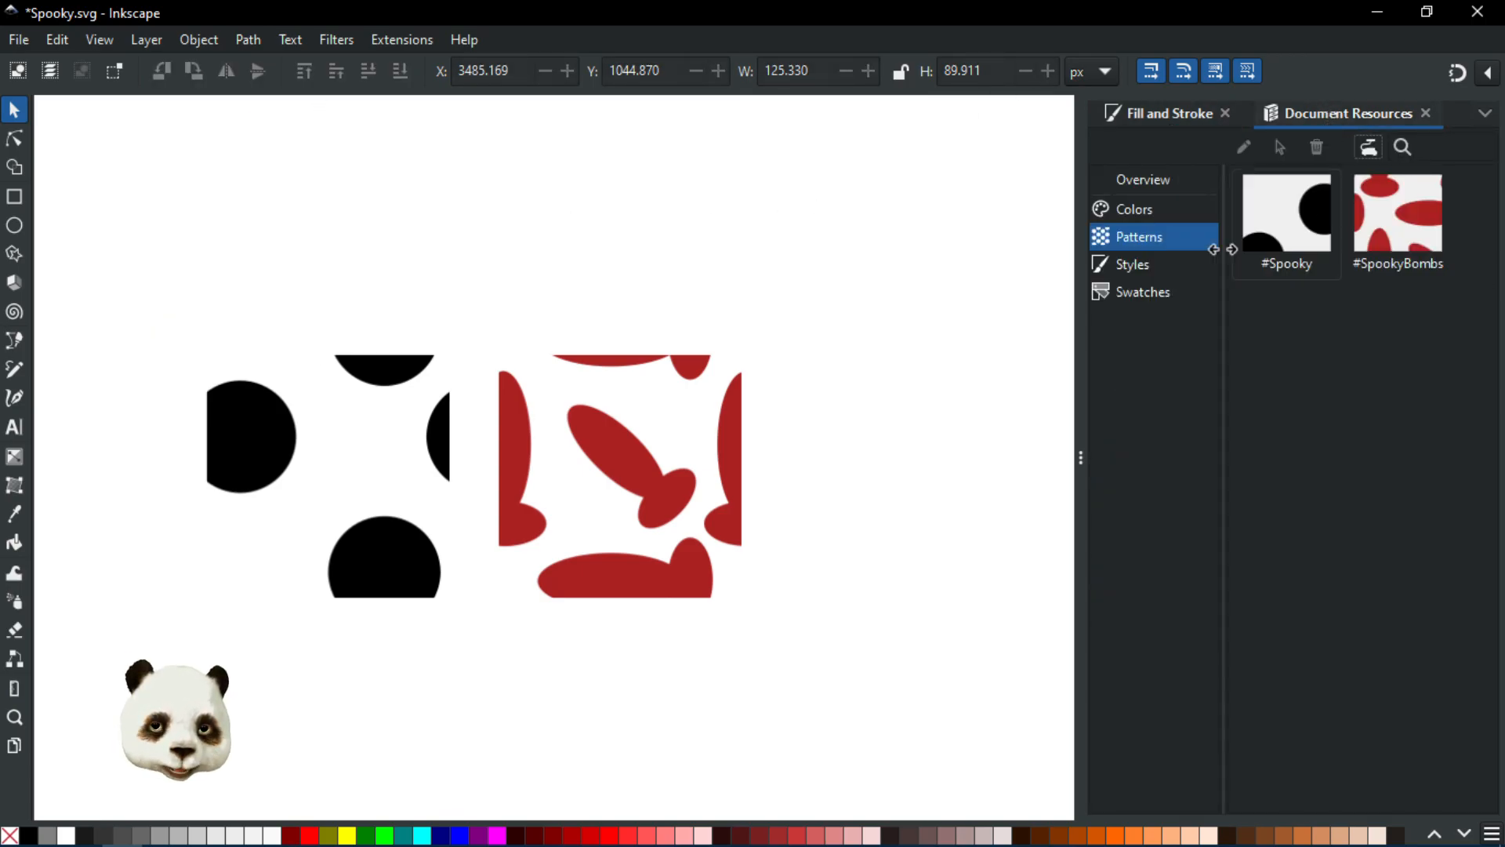
key("ctrl+s")
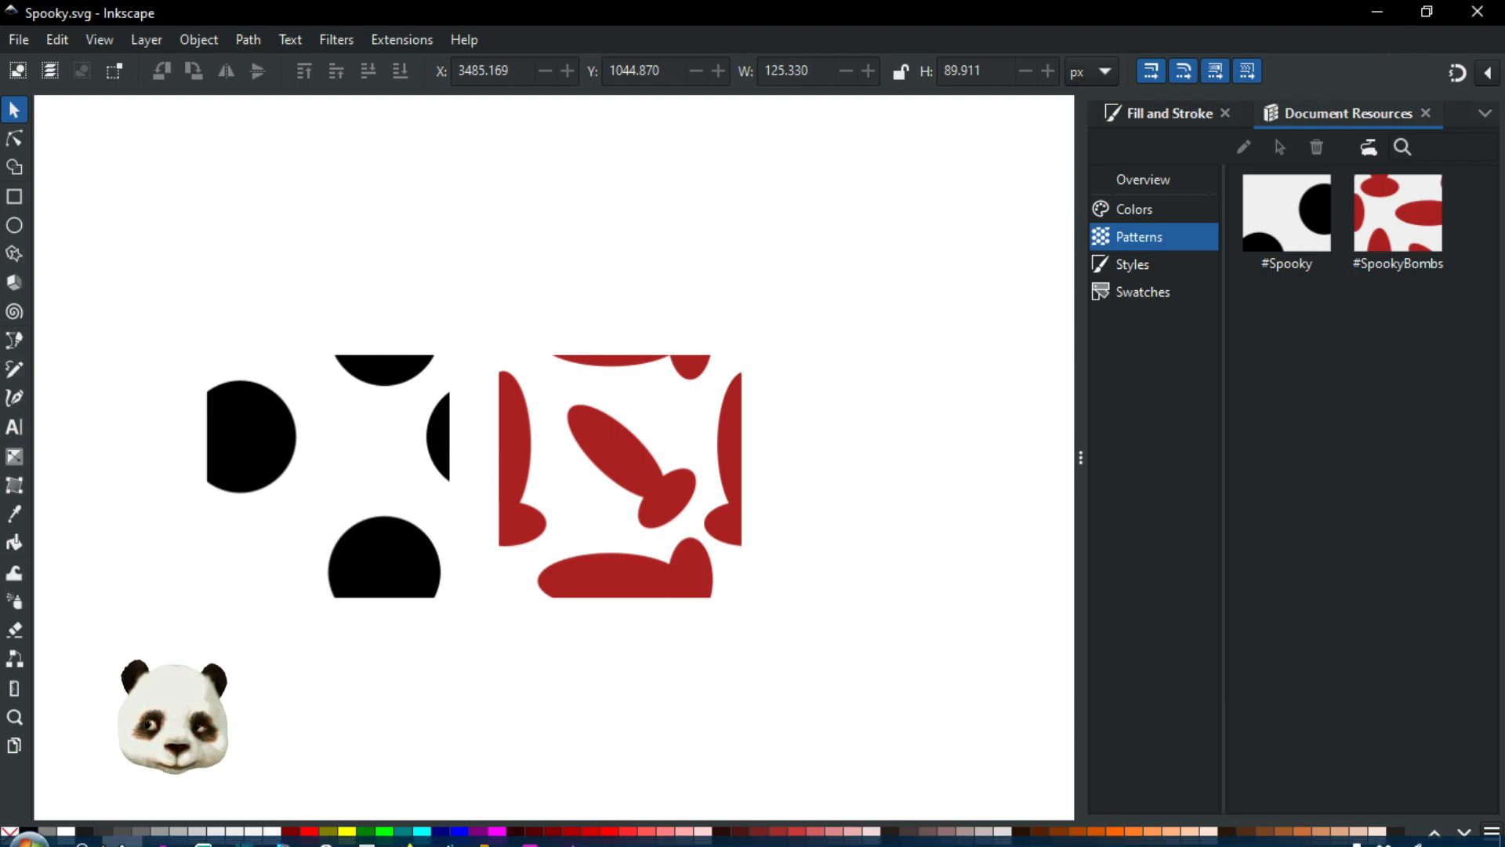
Step: Create a new document and draw a rectangle about 552 × 516 px with a pattern fill
mouse_move(119, 837)
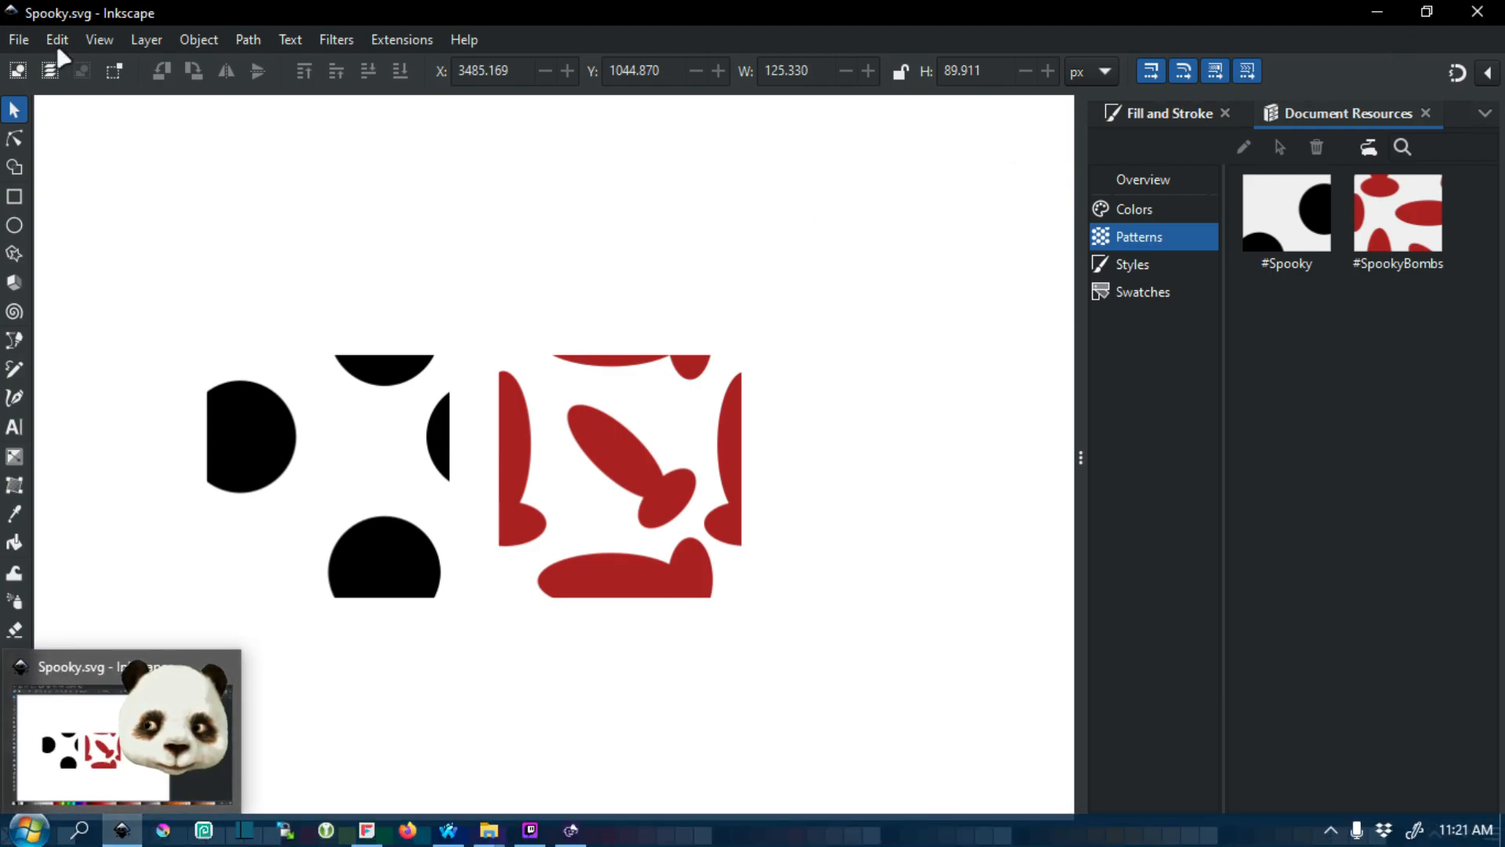
left_click(14, 40)
left_click(43, 69)
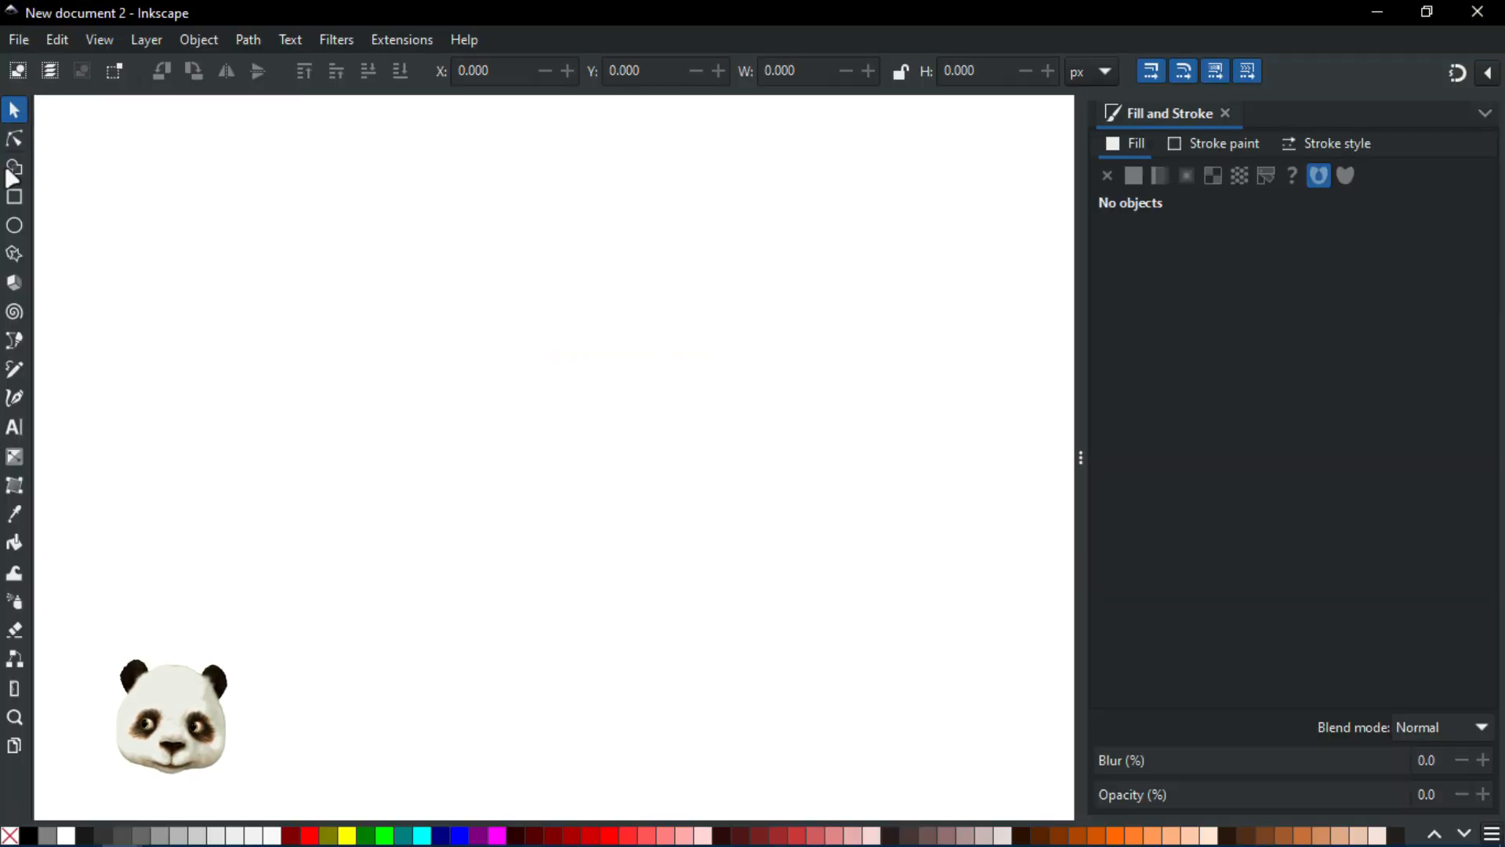
left_click(14, 196)
left_click_drag(192, 203, 529, 516)
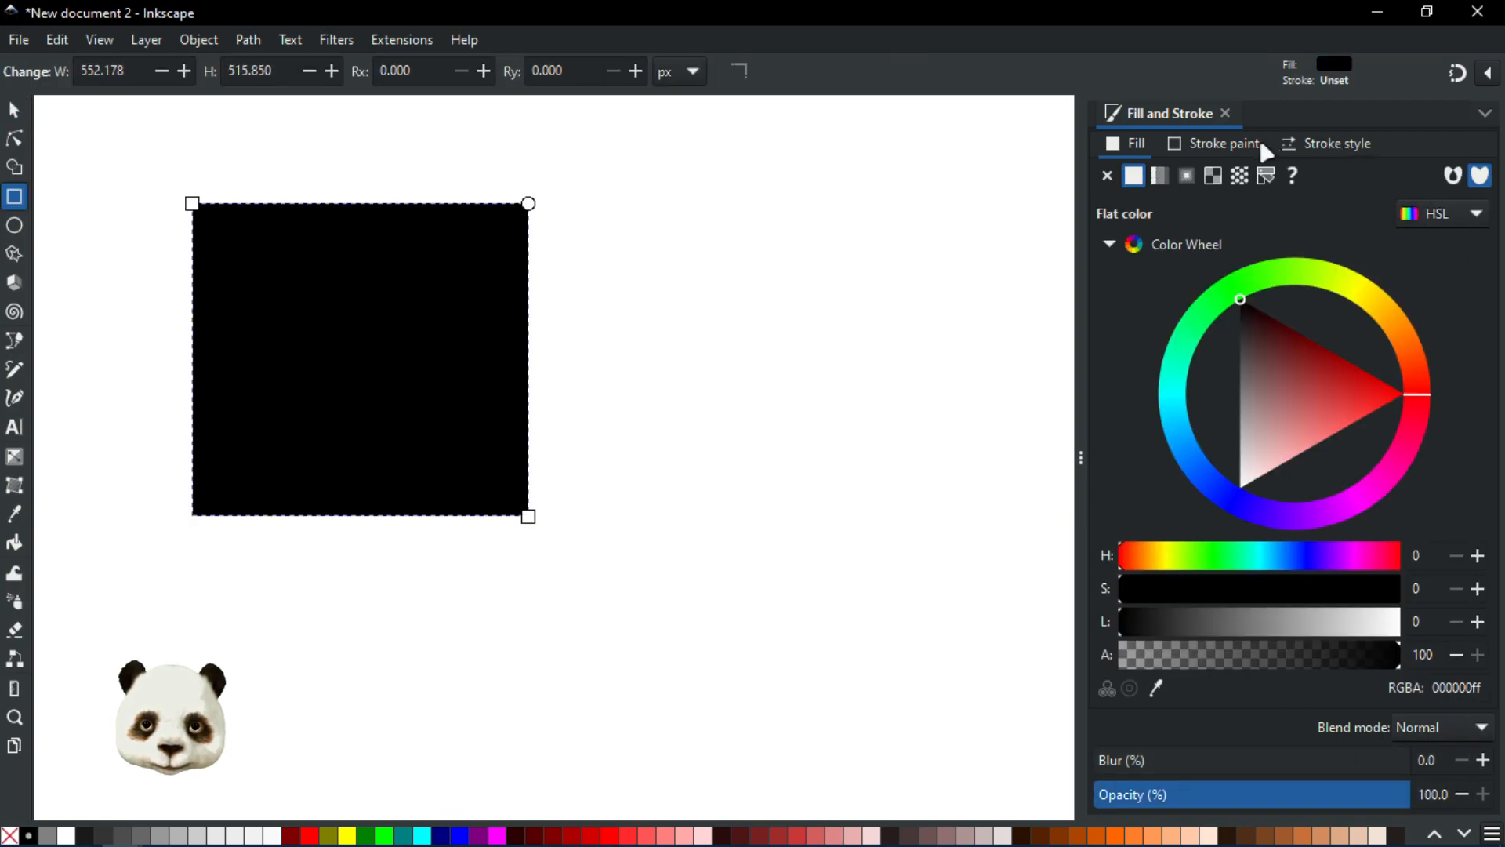
left_click(1242, 178)
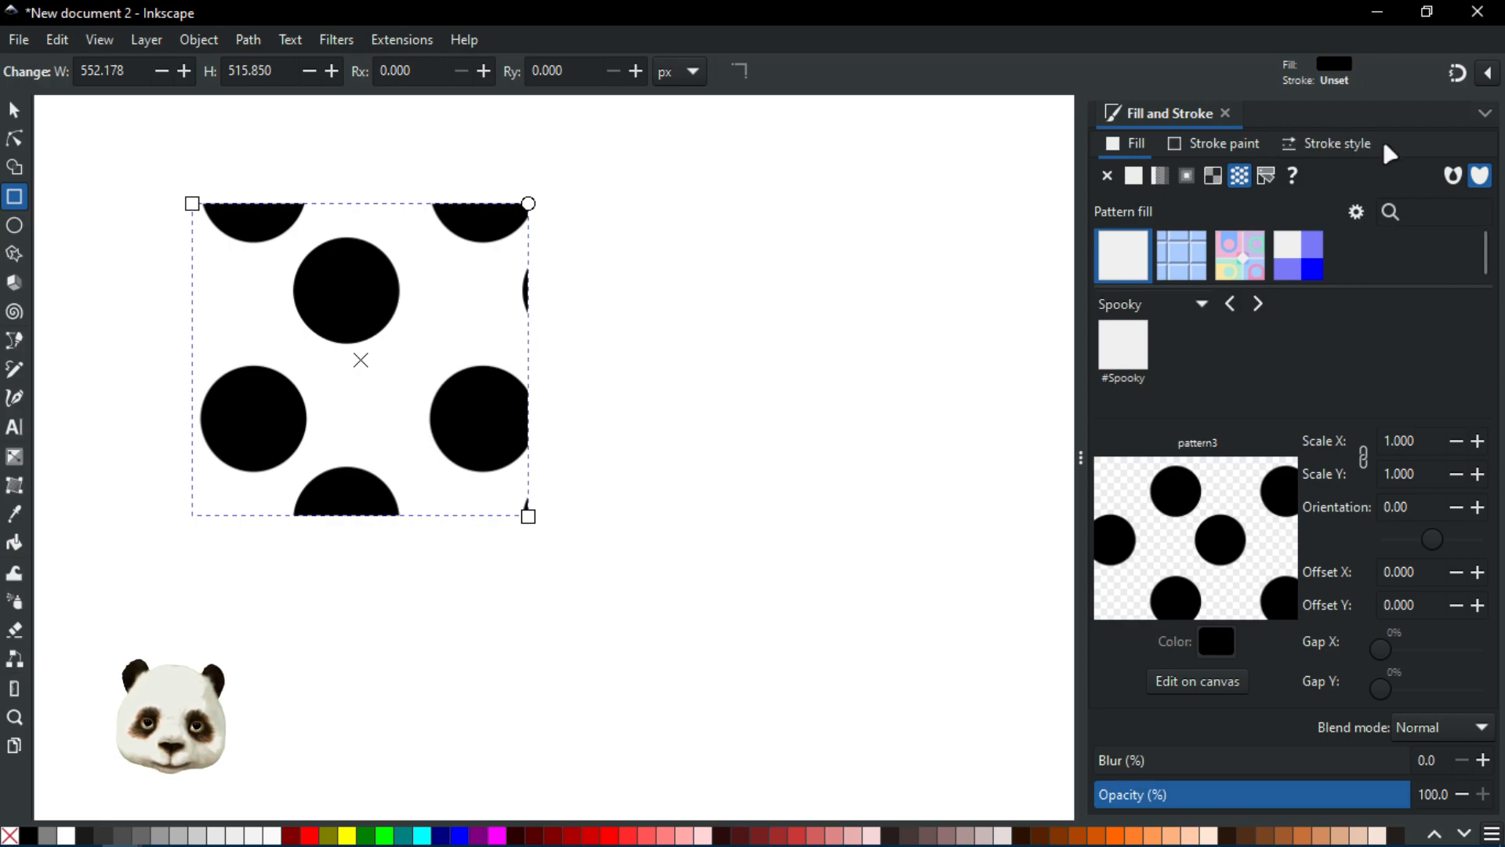
Step: Open Document Resources to view the new document's patterns, then return to Fill and Stroke
left_click(1485, 113)
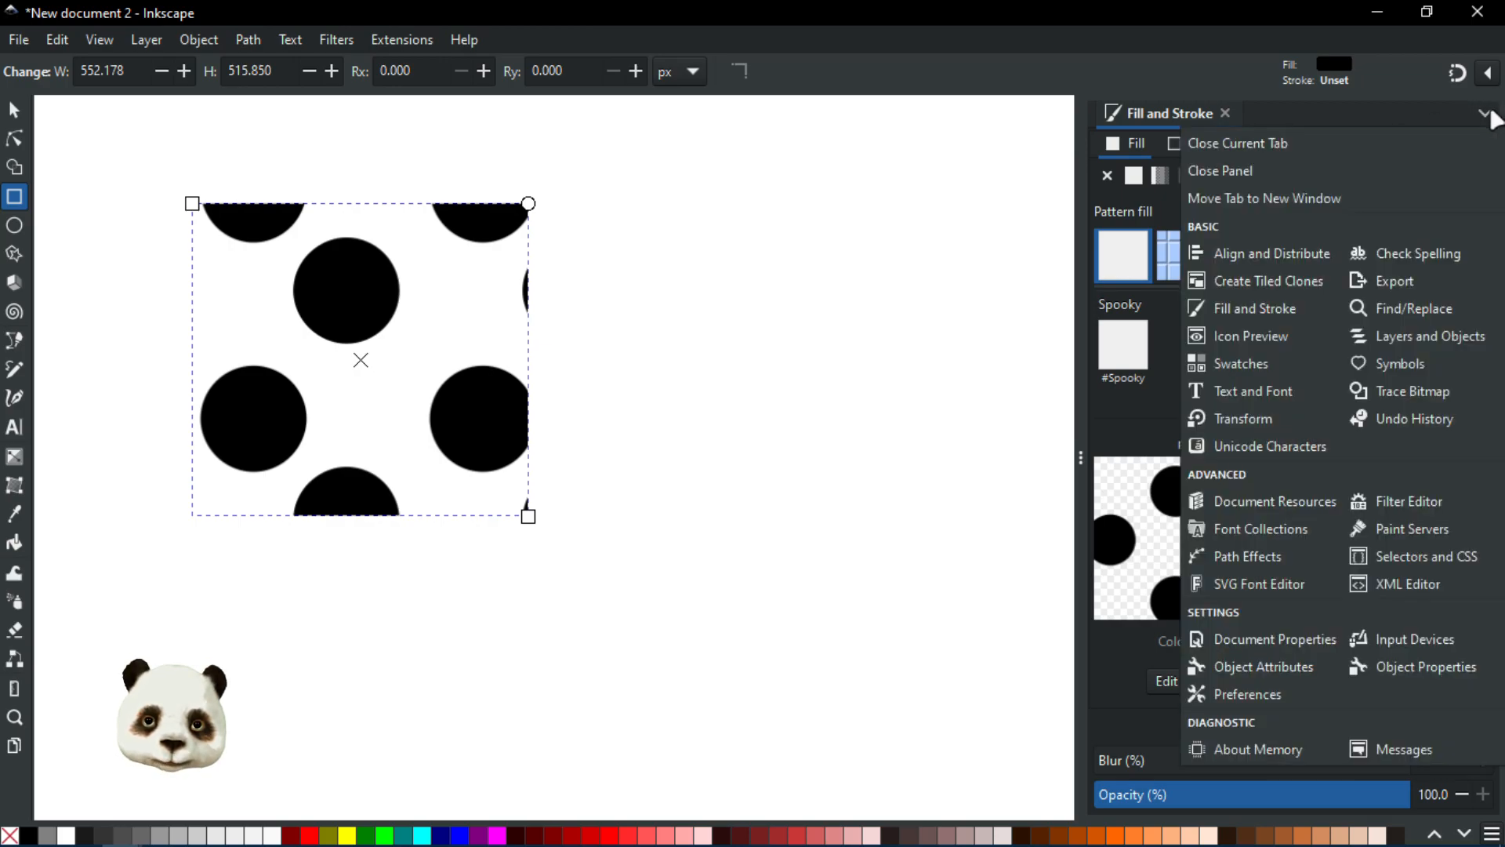
left_click(1255, 506)
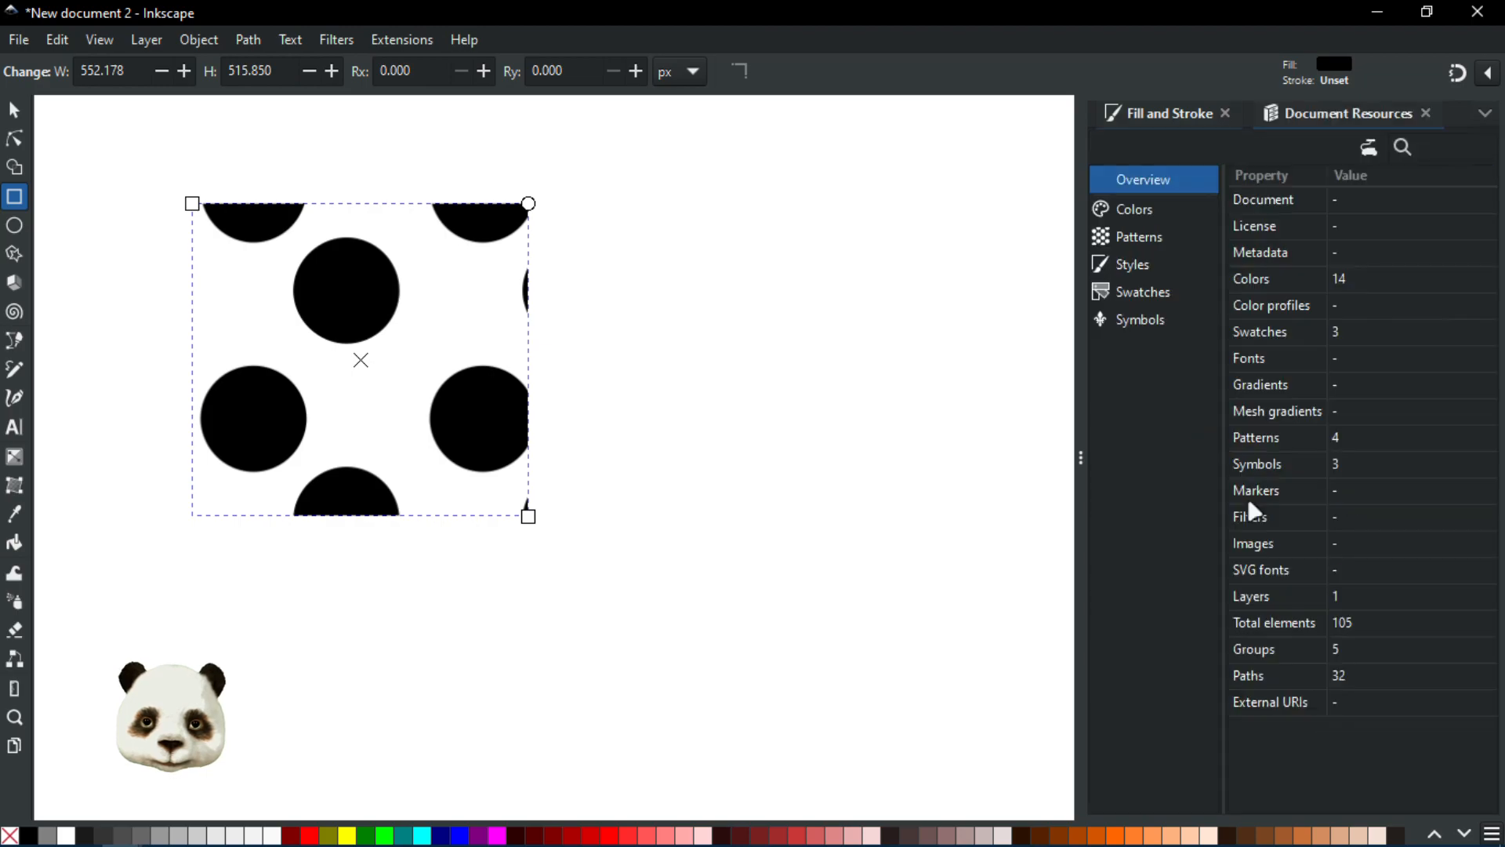
left_click(1139, 238)
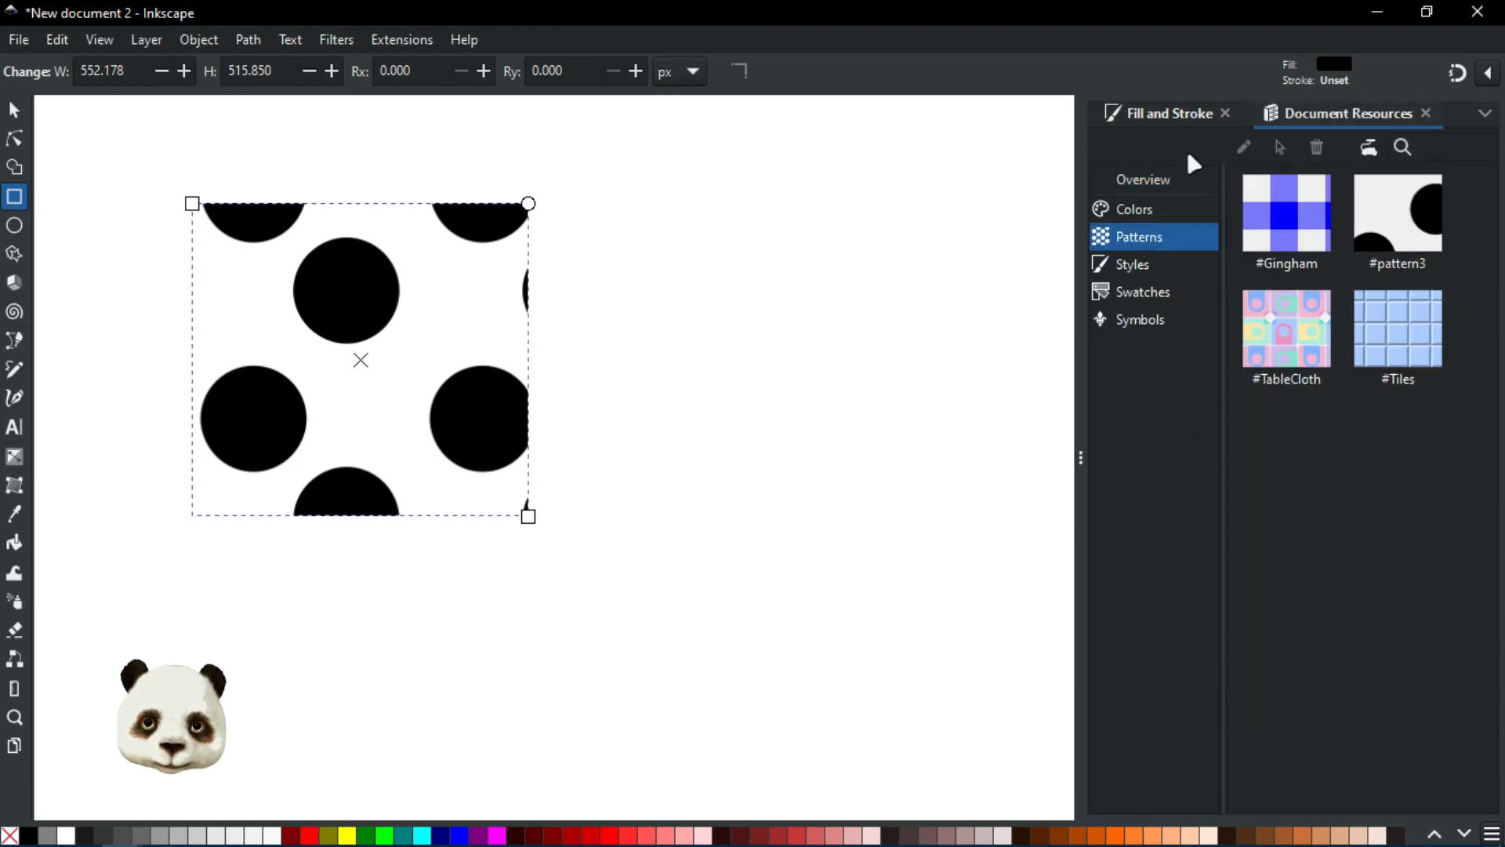
left_click(1202, 122)
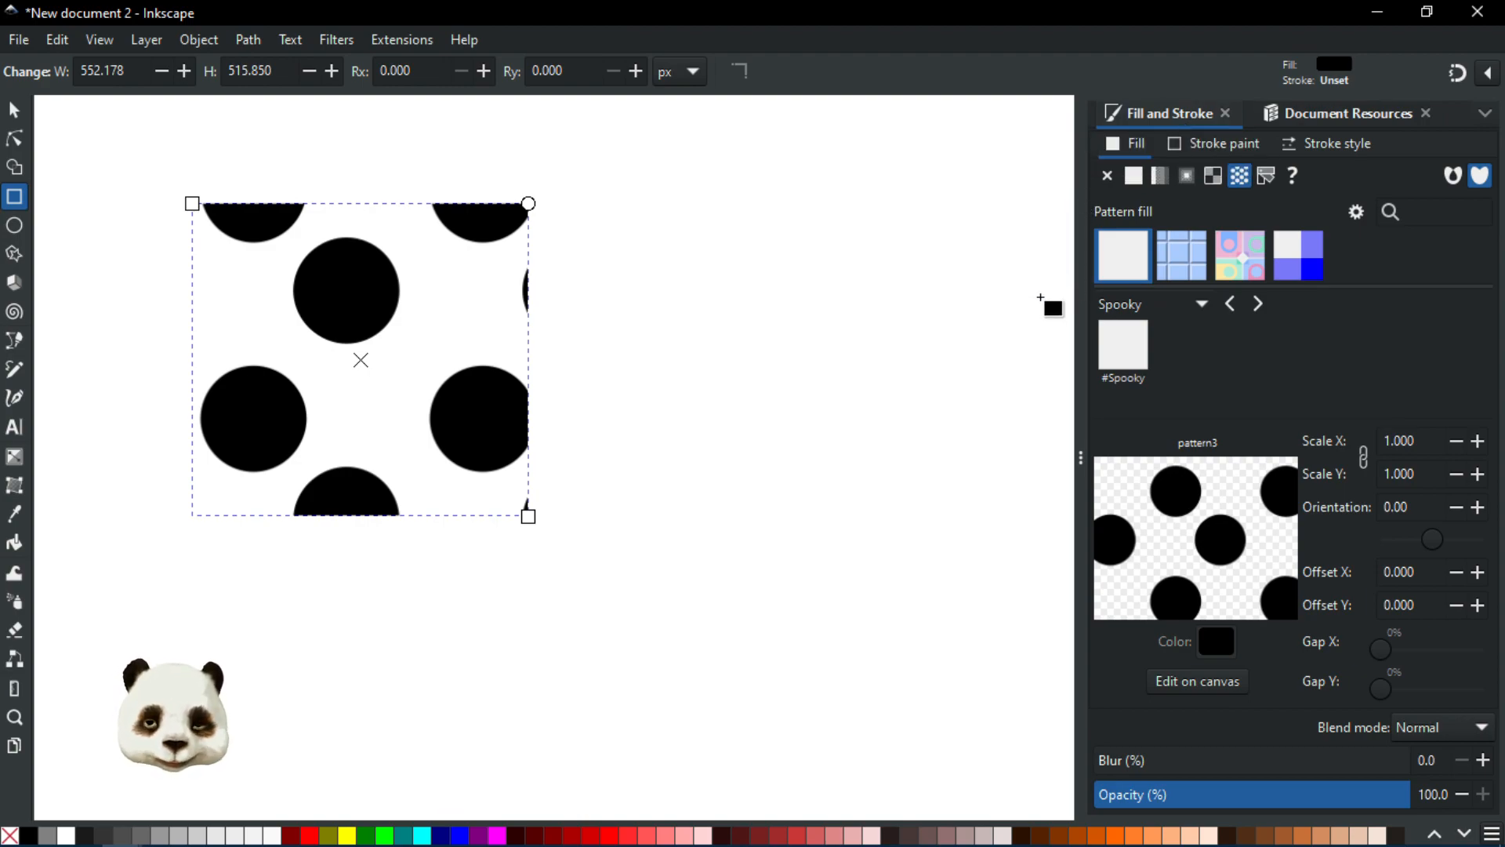
Step: Switch the pattern library to all patterns and browse through the list
left_click(1202, 305)
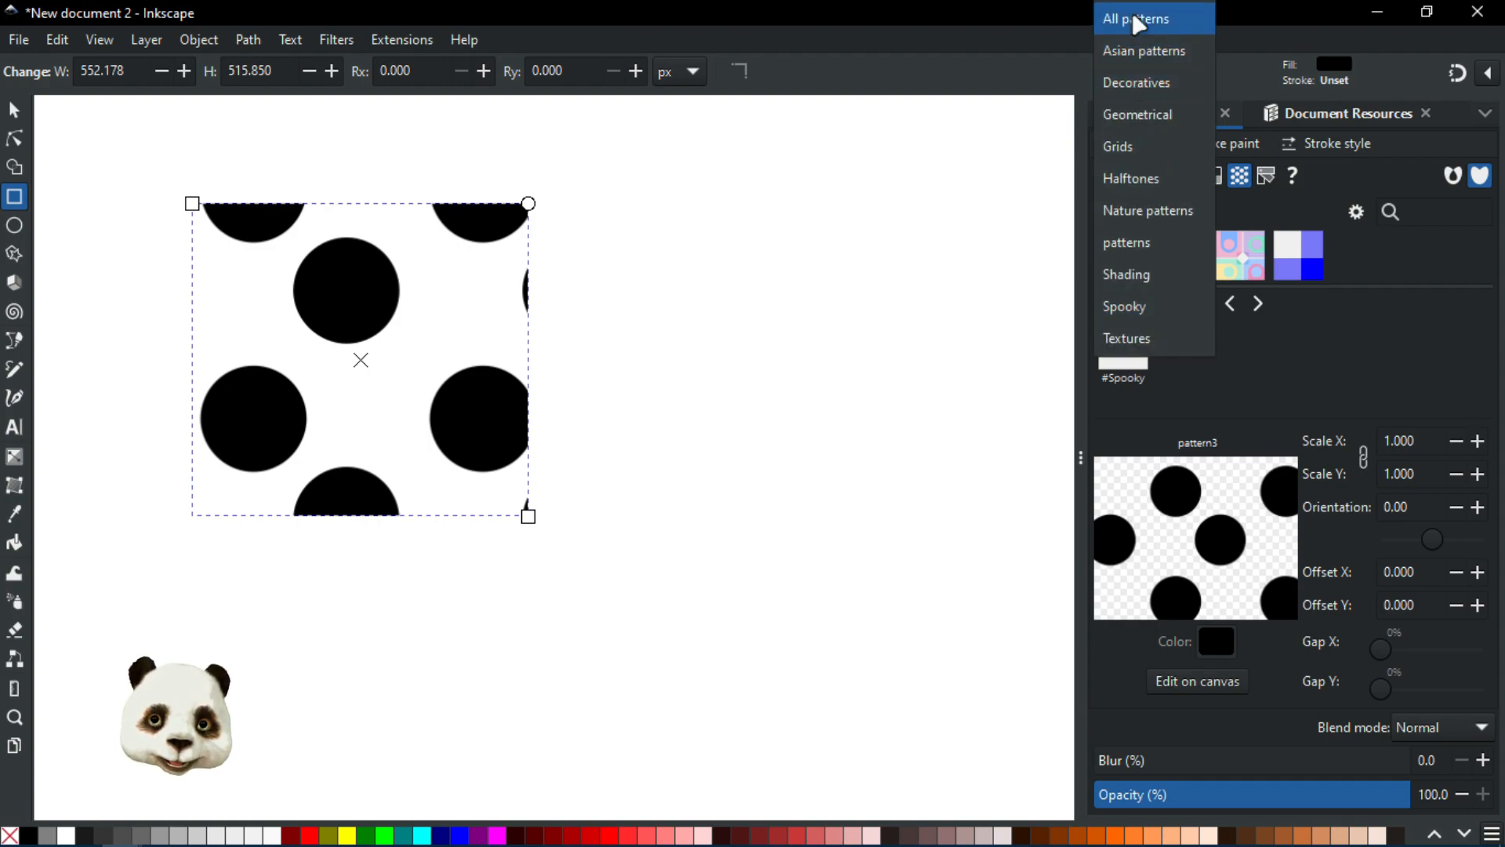
left_click(1134, 18)
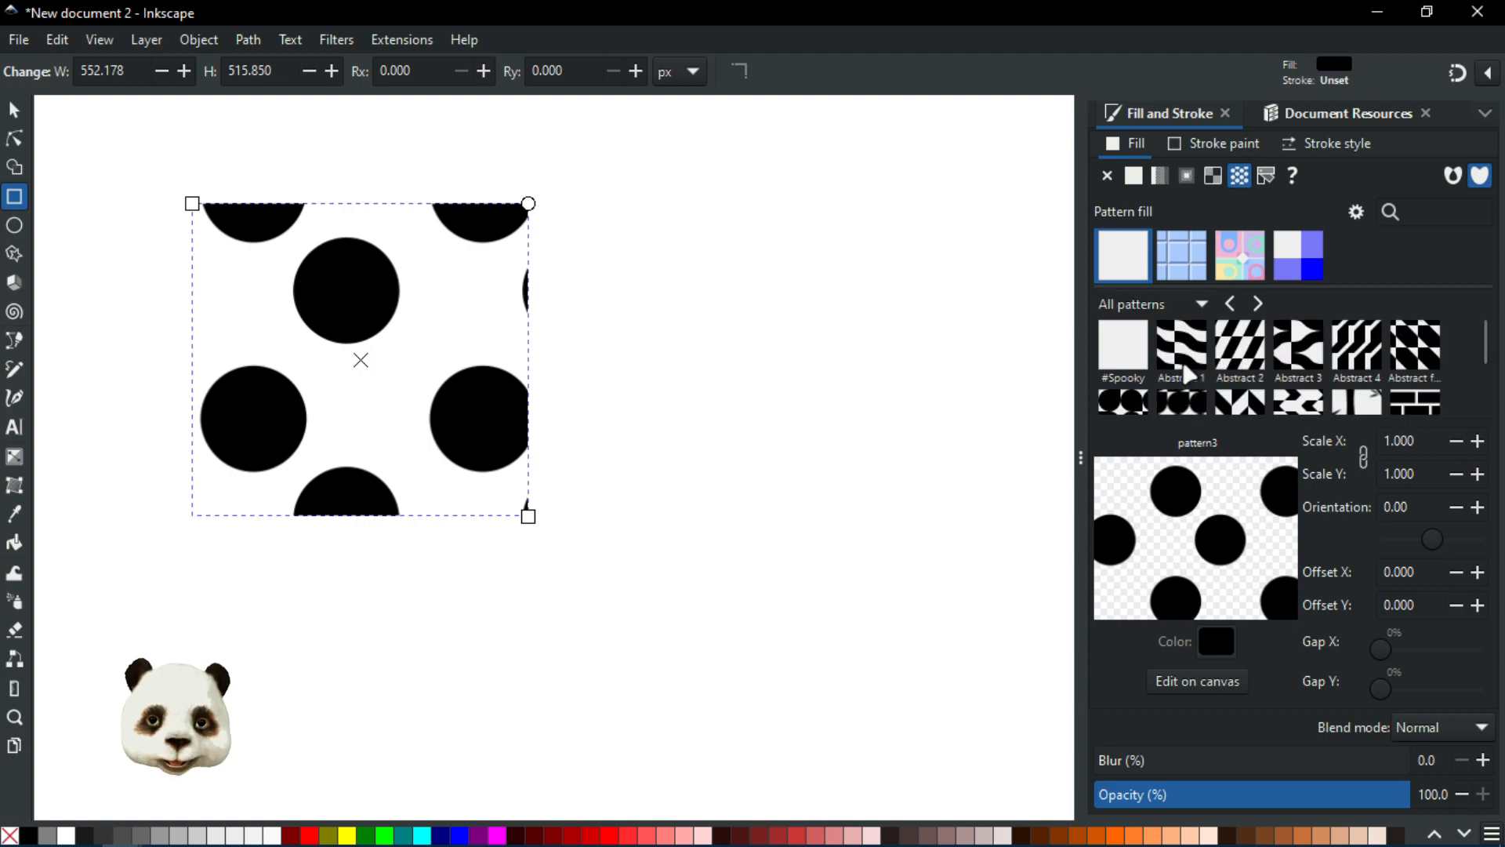
scroll(1176, 399, "down", 5)
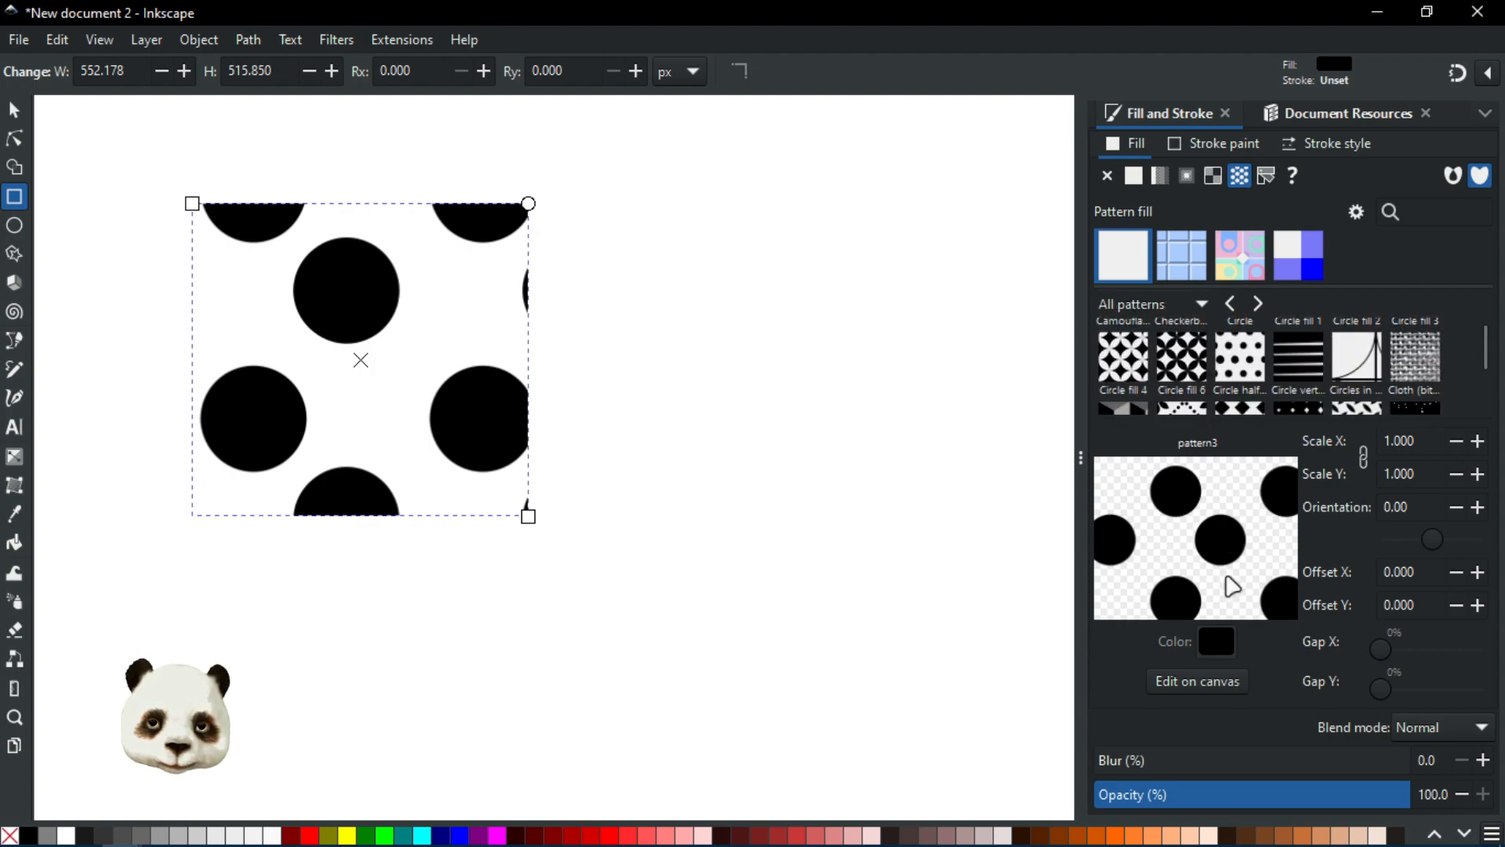
scroll(1177, 369, "down", 10)
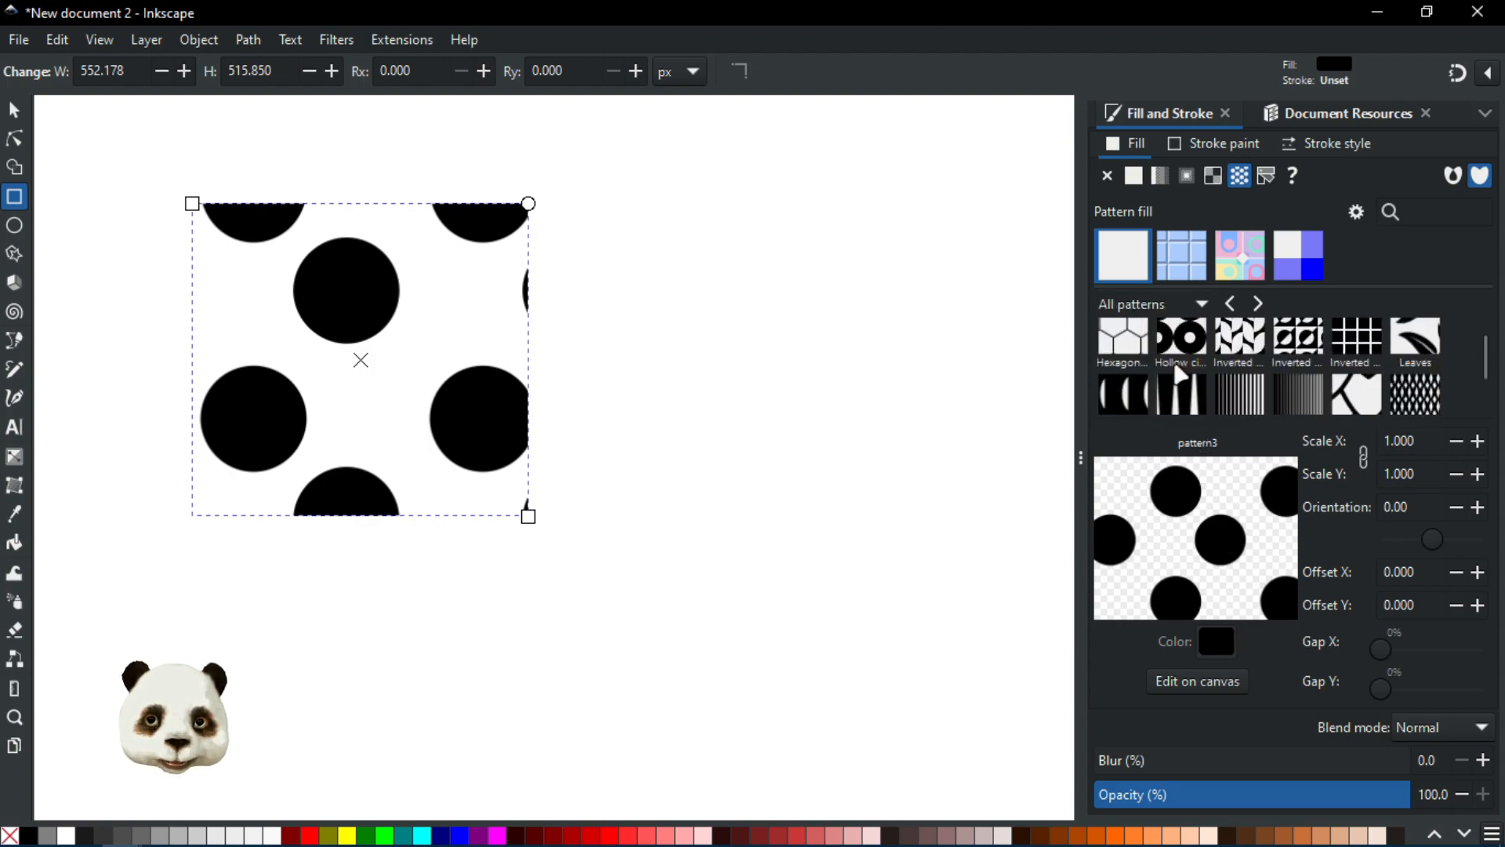
scroll(1179, 368, "down", 8)
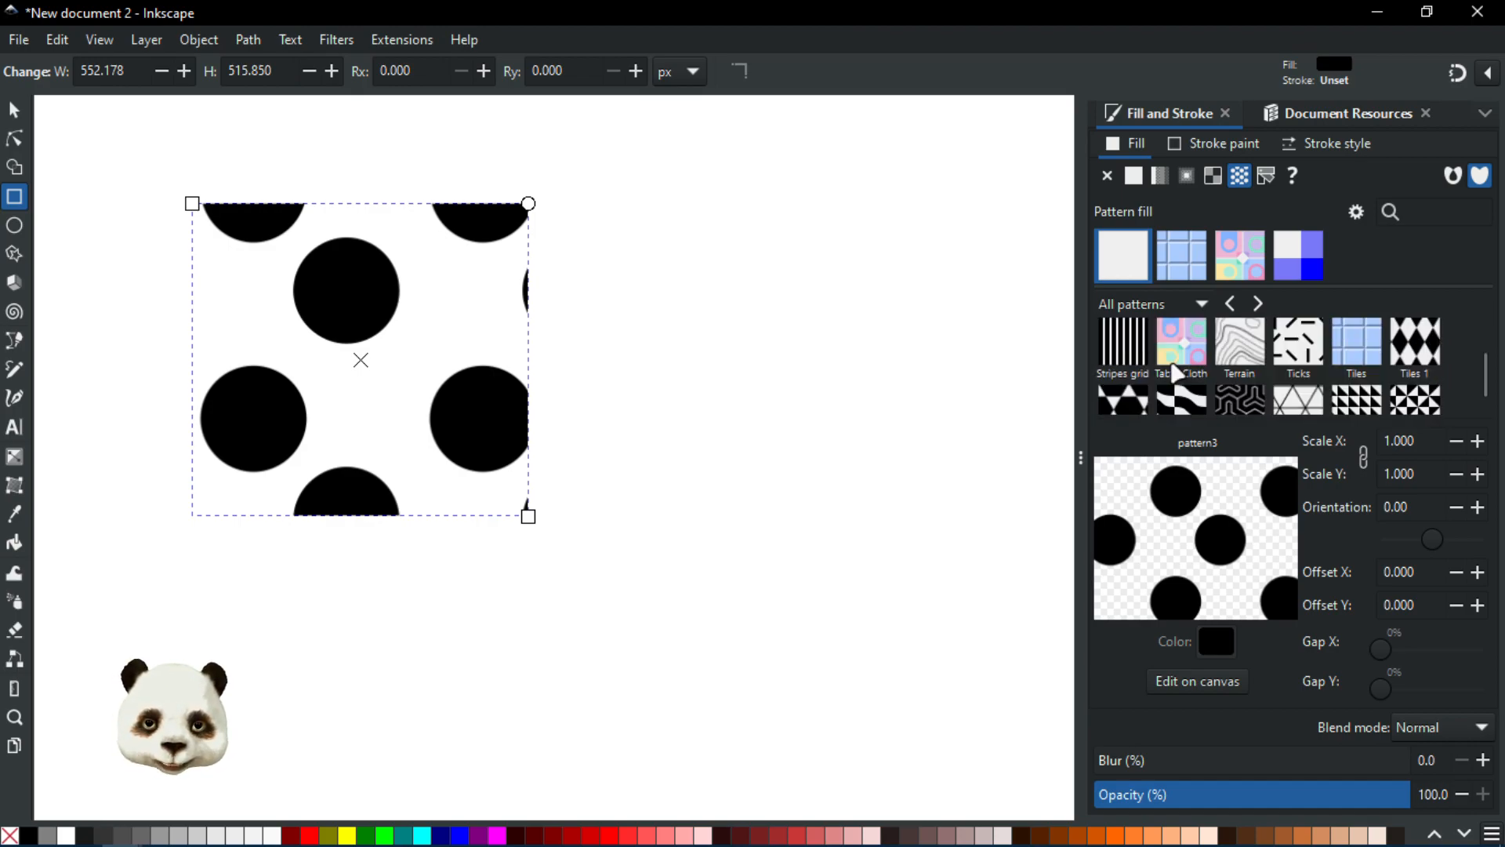
scroll(1173, 366, "down", 4)
scroll(1169, 370, "up", 5)
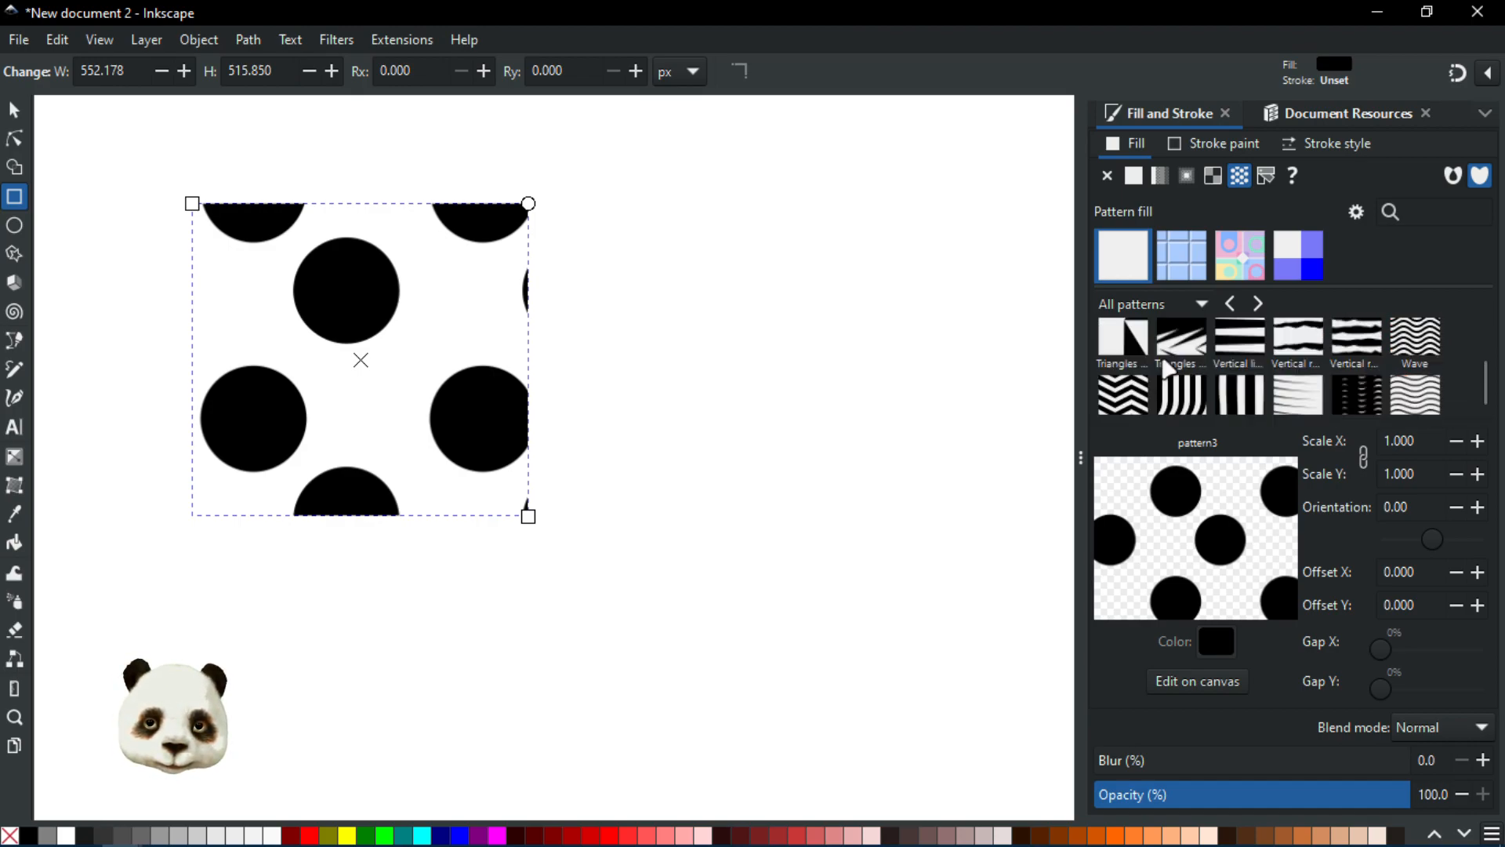
scroll(1165, 366, "up", 15)
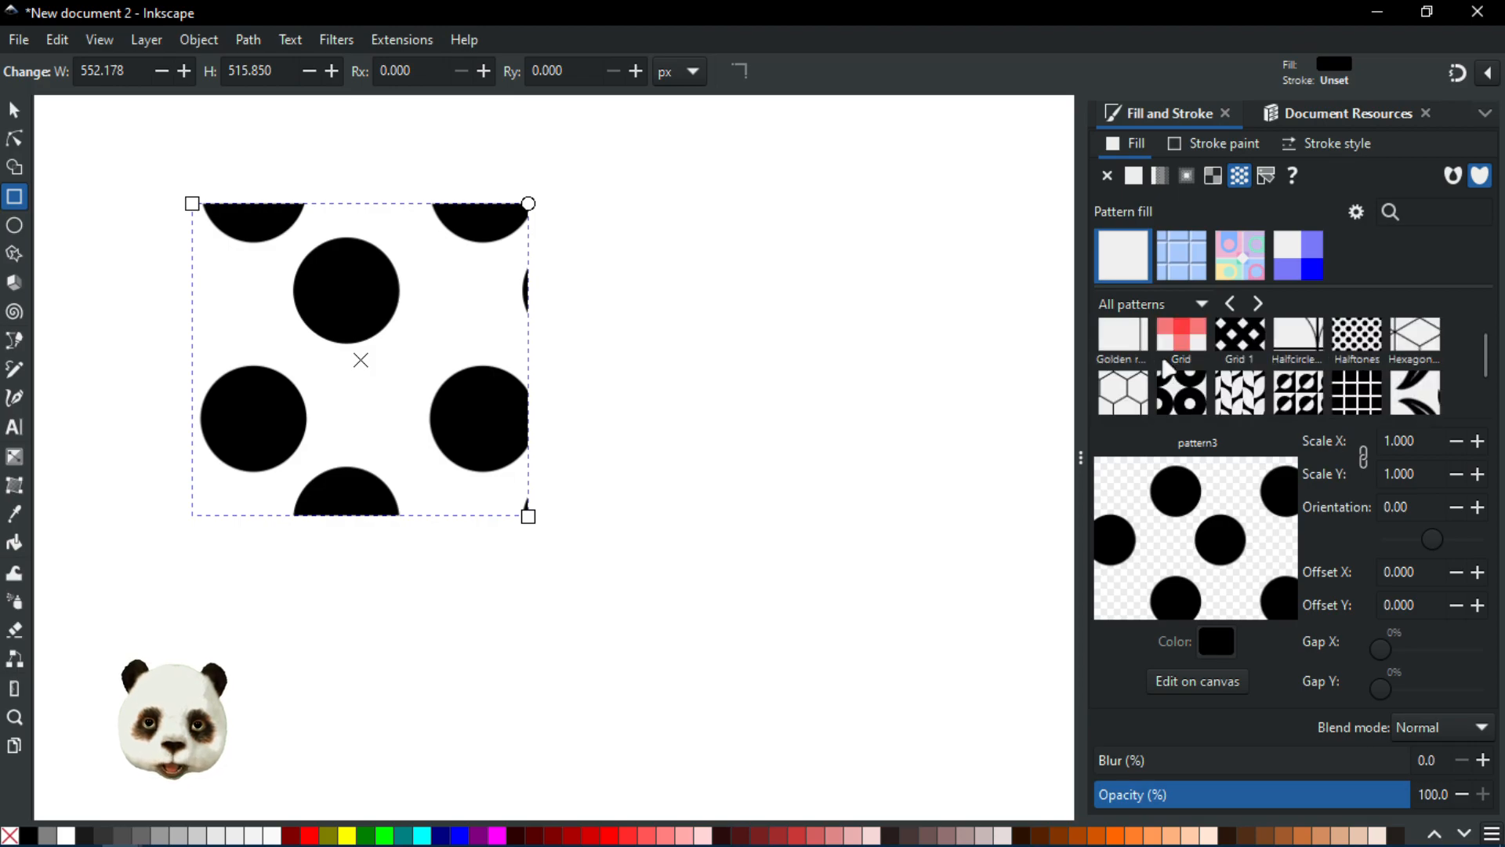
scroll(1168, 367, "up", 5)
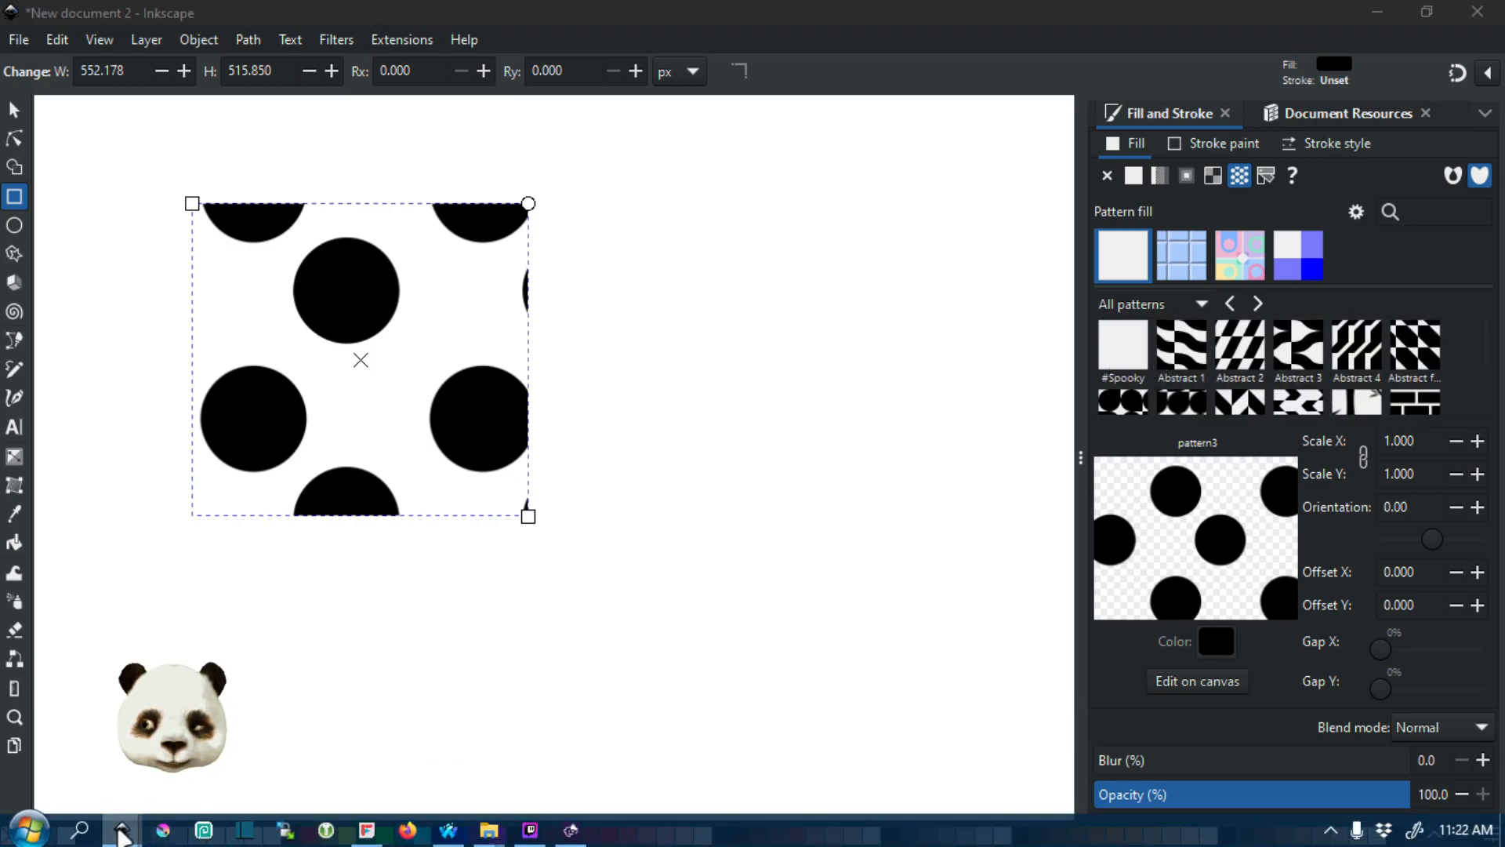
Step: Close the new document without saving
mouse_move(119, 828)
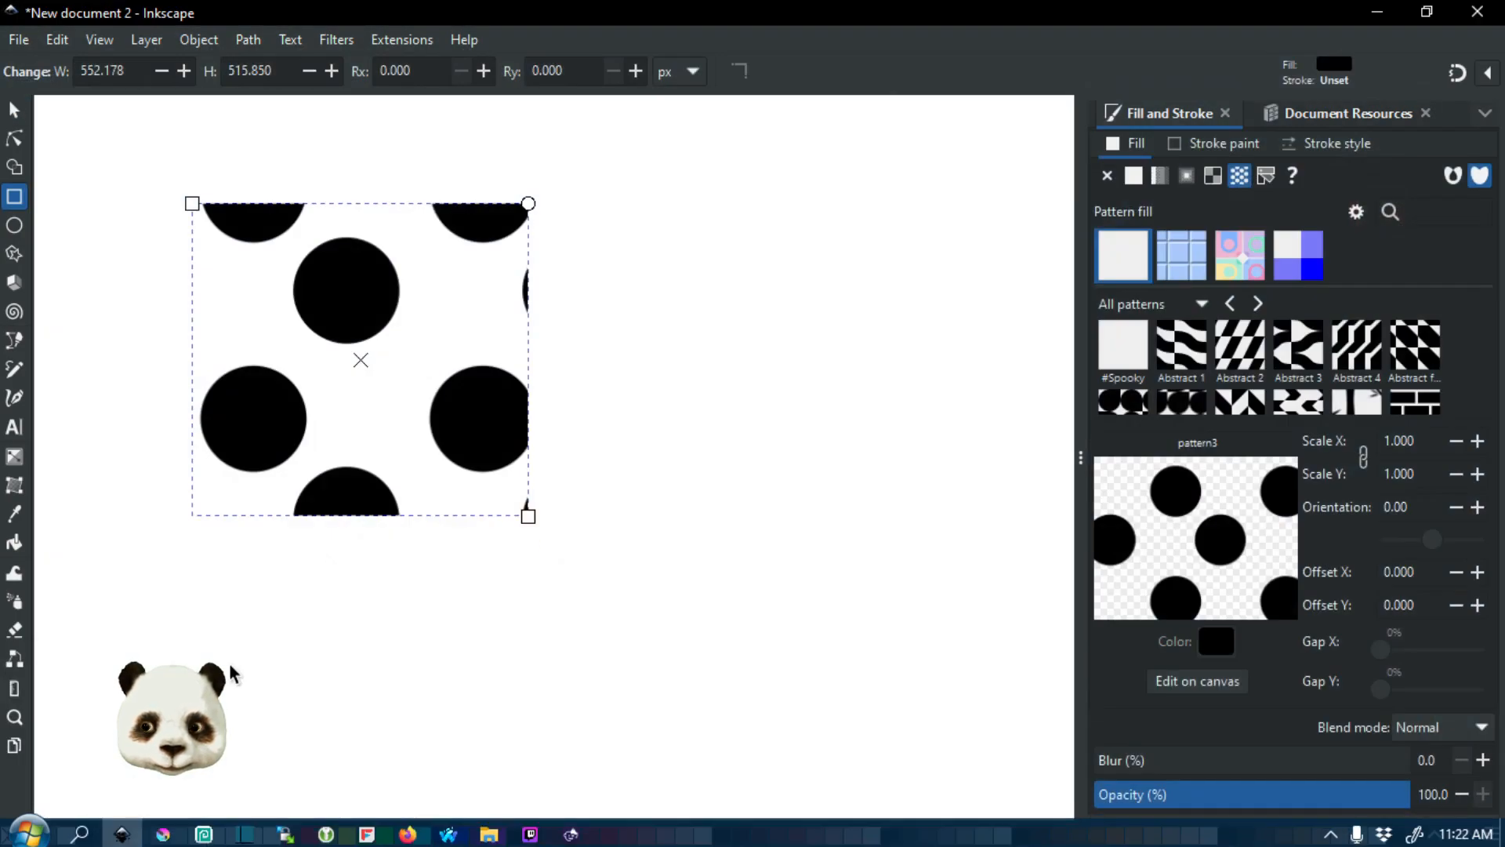
left_click(1477, 12)
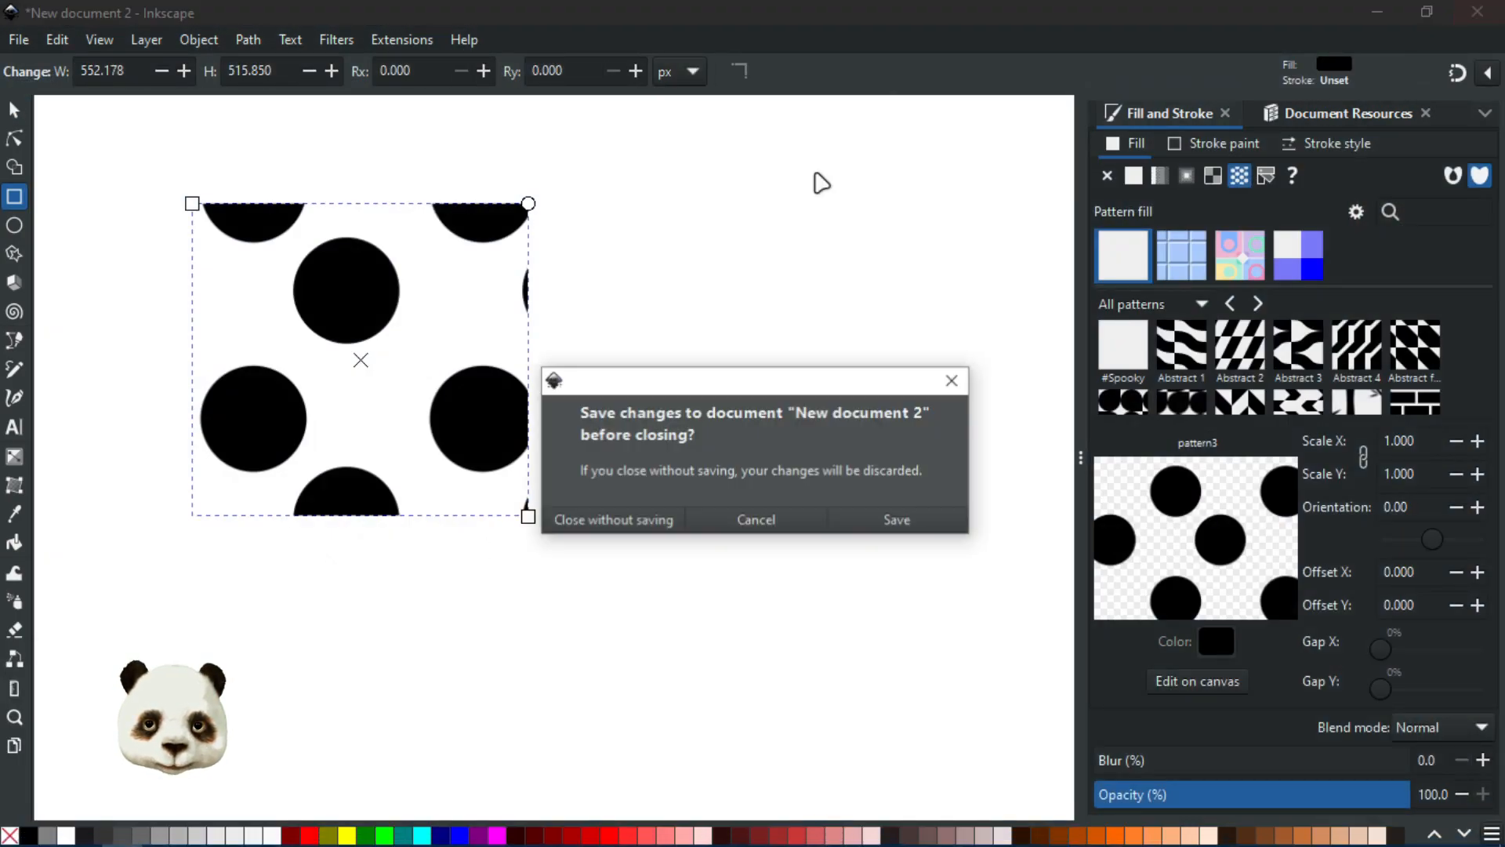
left_click(637, 521)
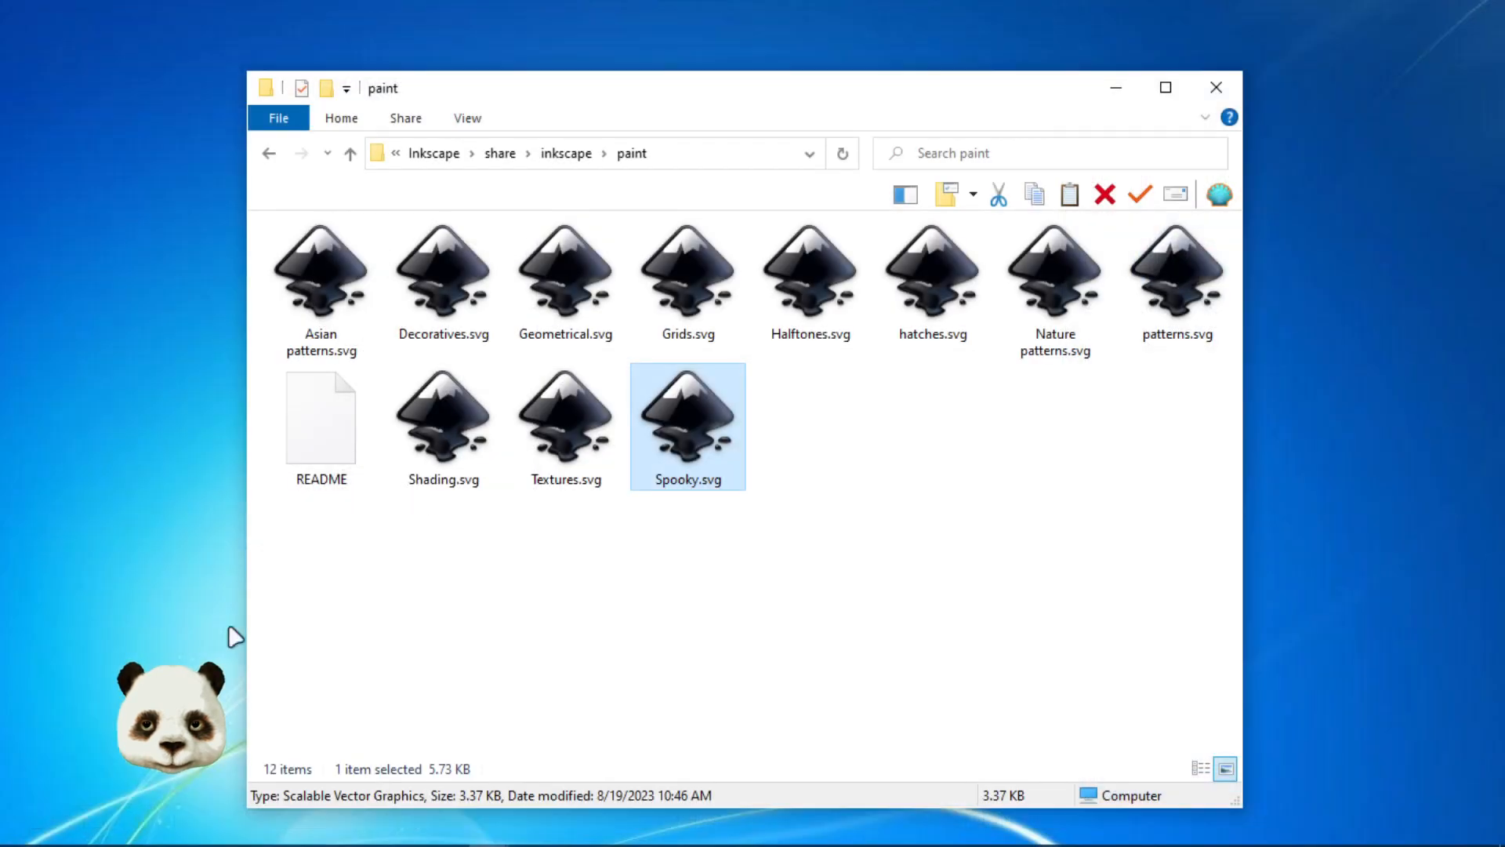
Step: In another new document, draw a rectangle about 870 × 868 px and fill it with the #SpookyBombs pattern
left_click(122, 831)
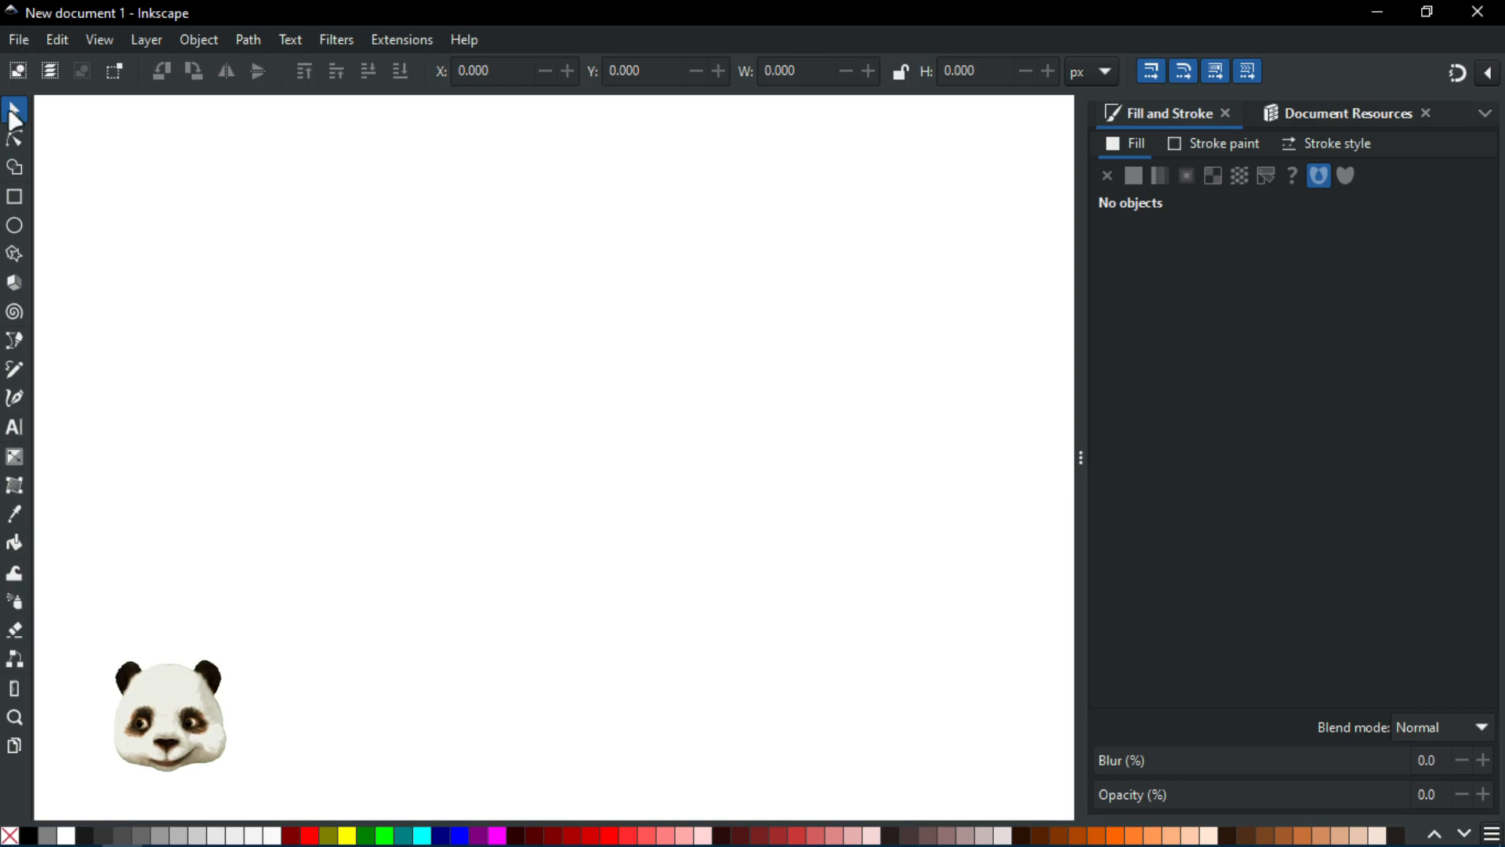
left_click(14, 197)
mouse_move(233, 167)
left_mouse_down()
mouse_move(680, 660)
mouse_move(761, 694)
left_mouse_up()
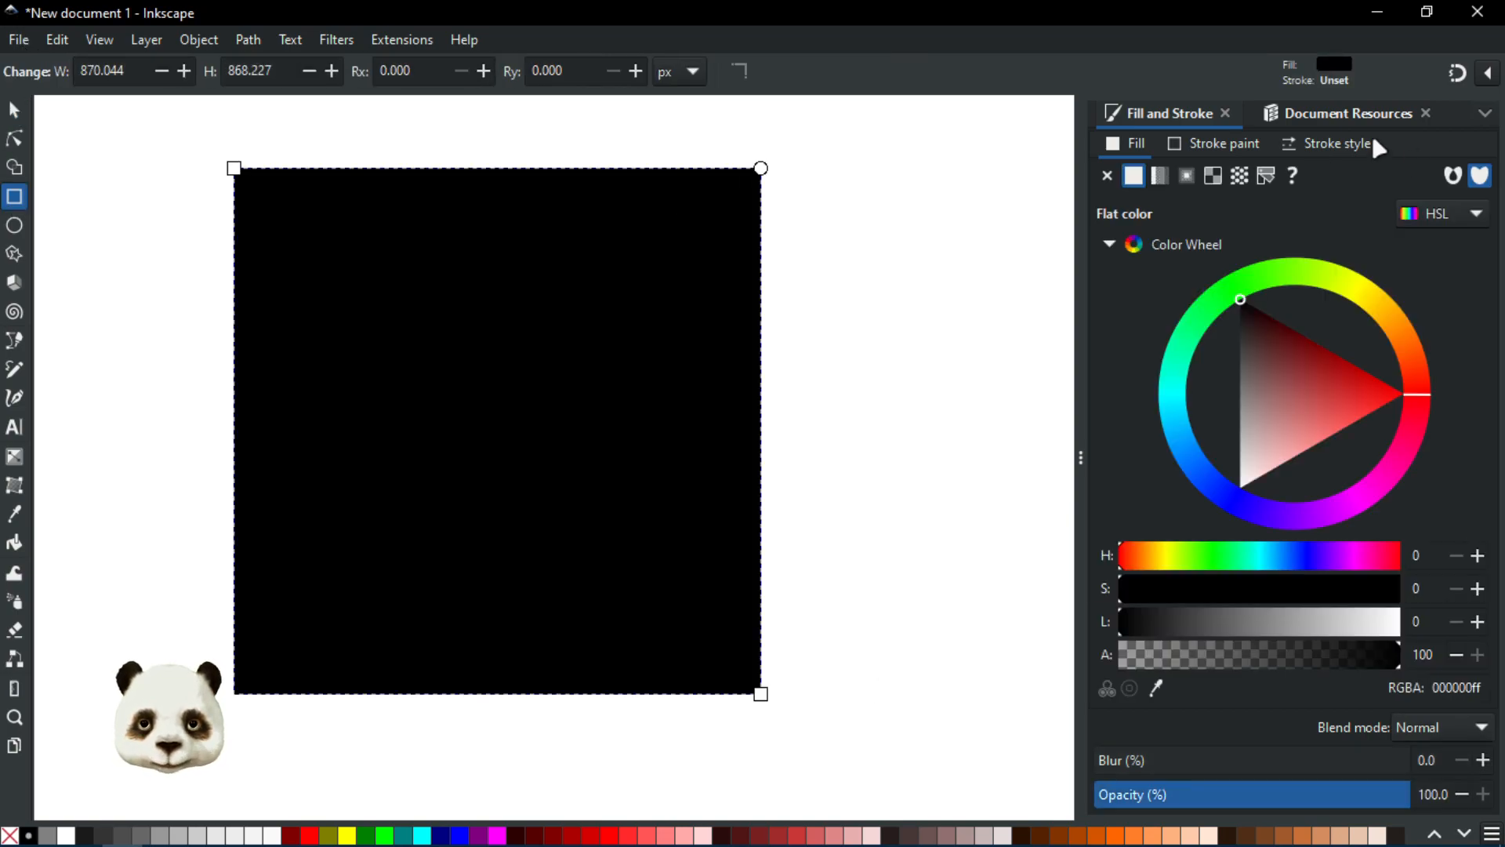
left_click(1244, 179)
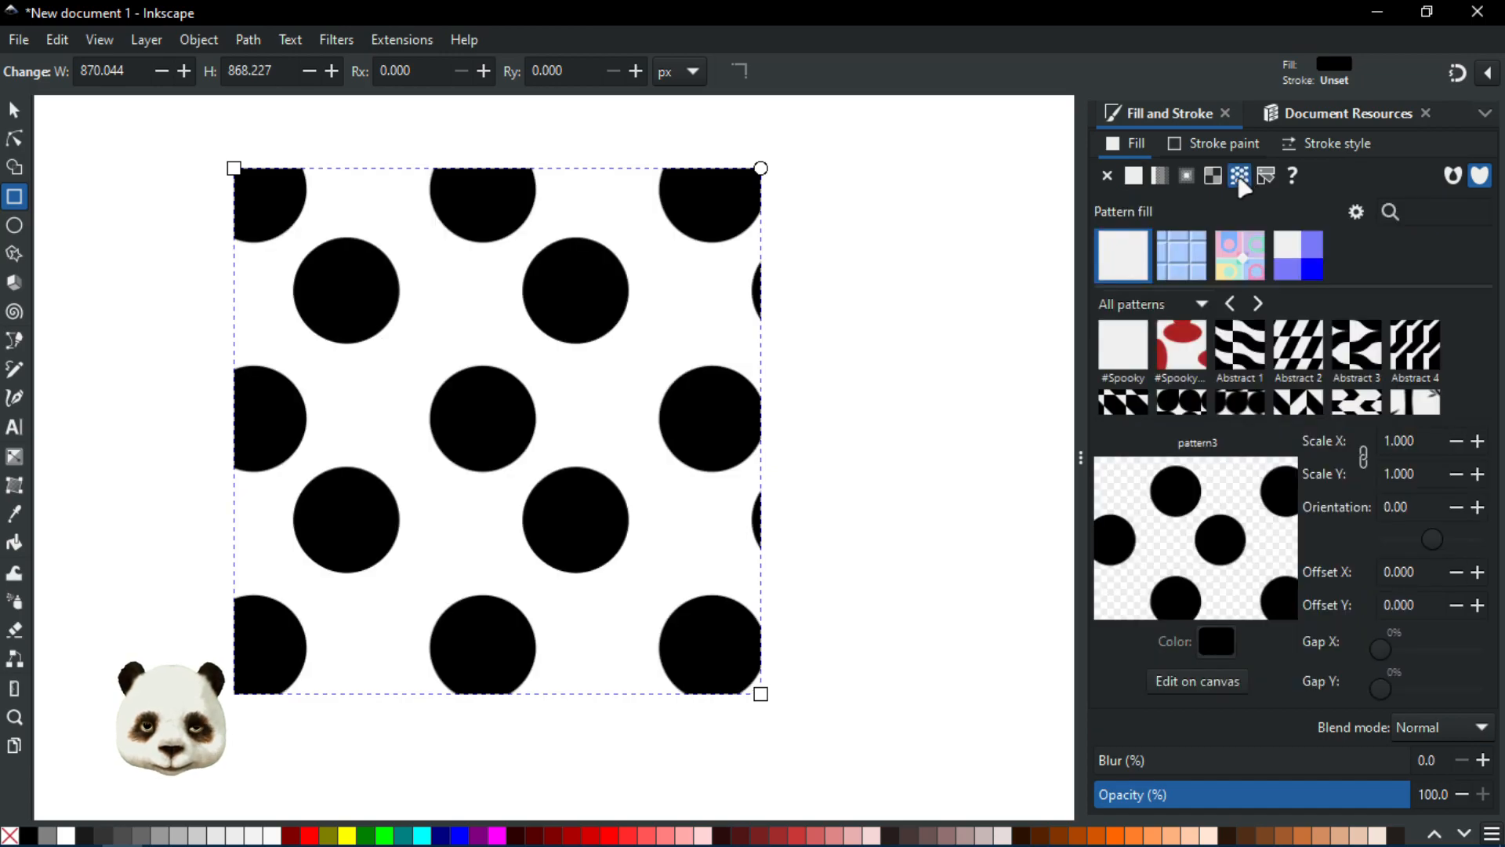
left_click(1189, 345)
Step: Filter the library to the Spooky collection and recolour the #SpookyBombs pattern to RGBA 703636ff
left_click(1198, 303)
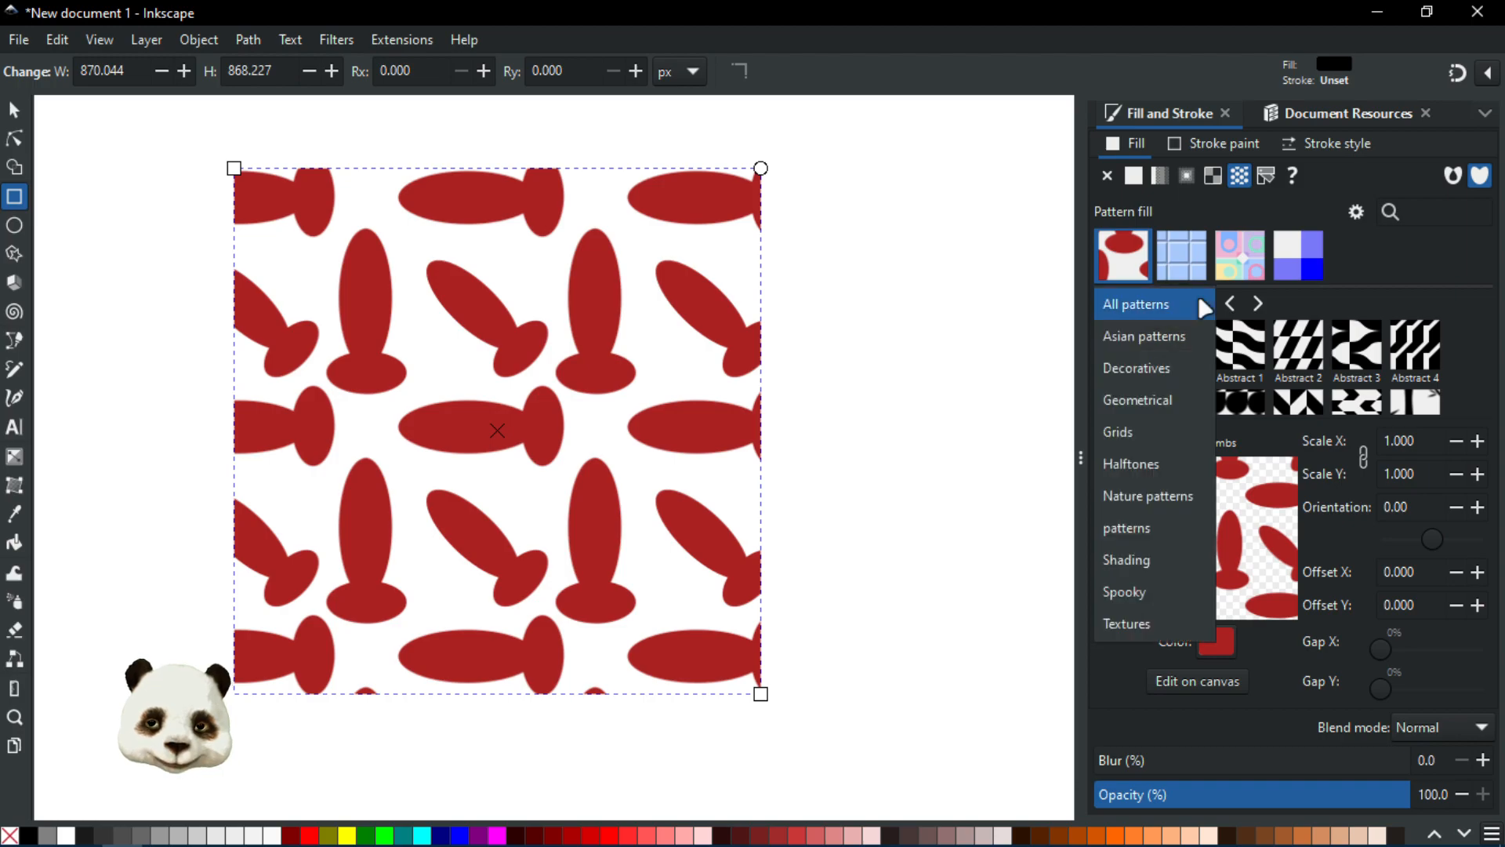
left_click(1138, 599)
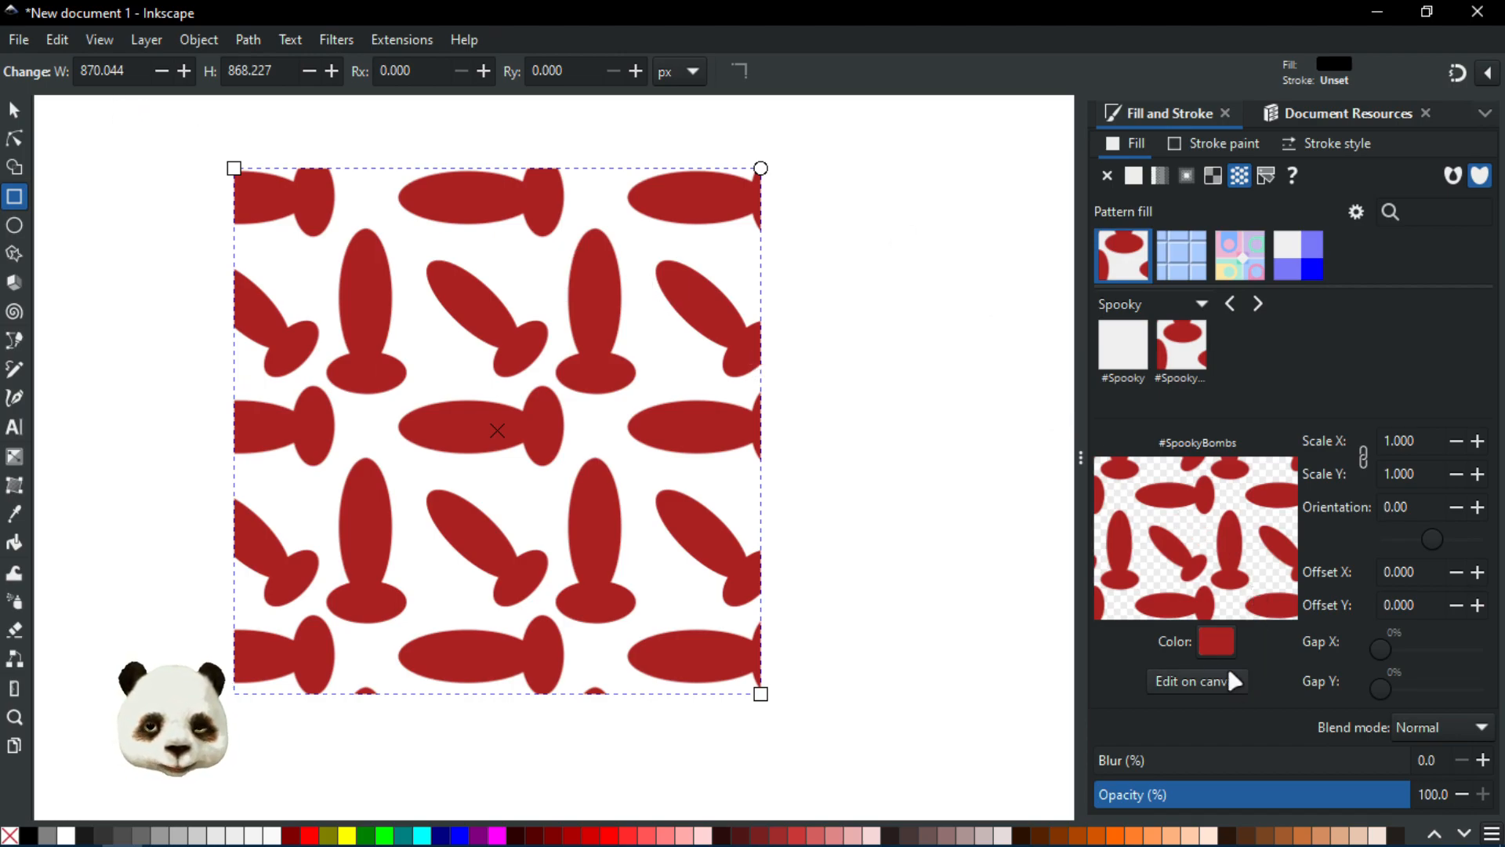
left_click(1214, 642)
left_click(752, 407)
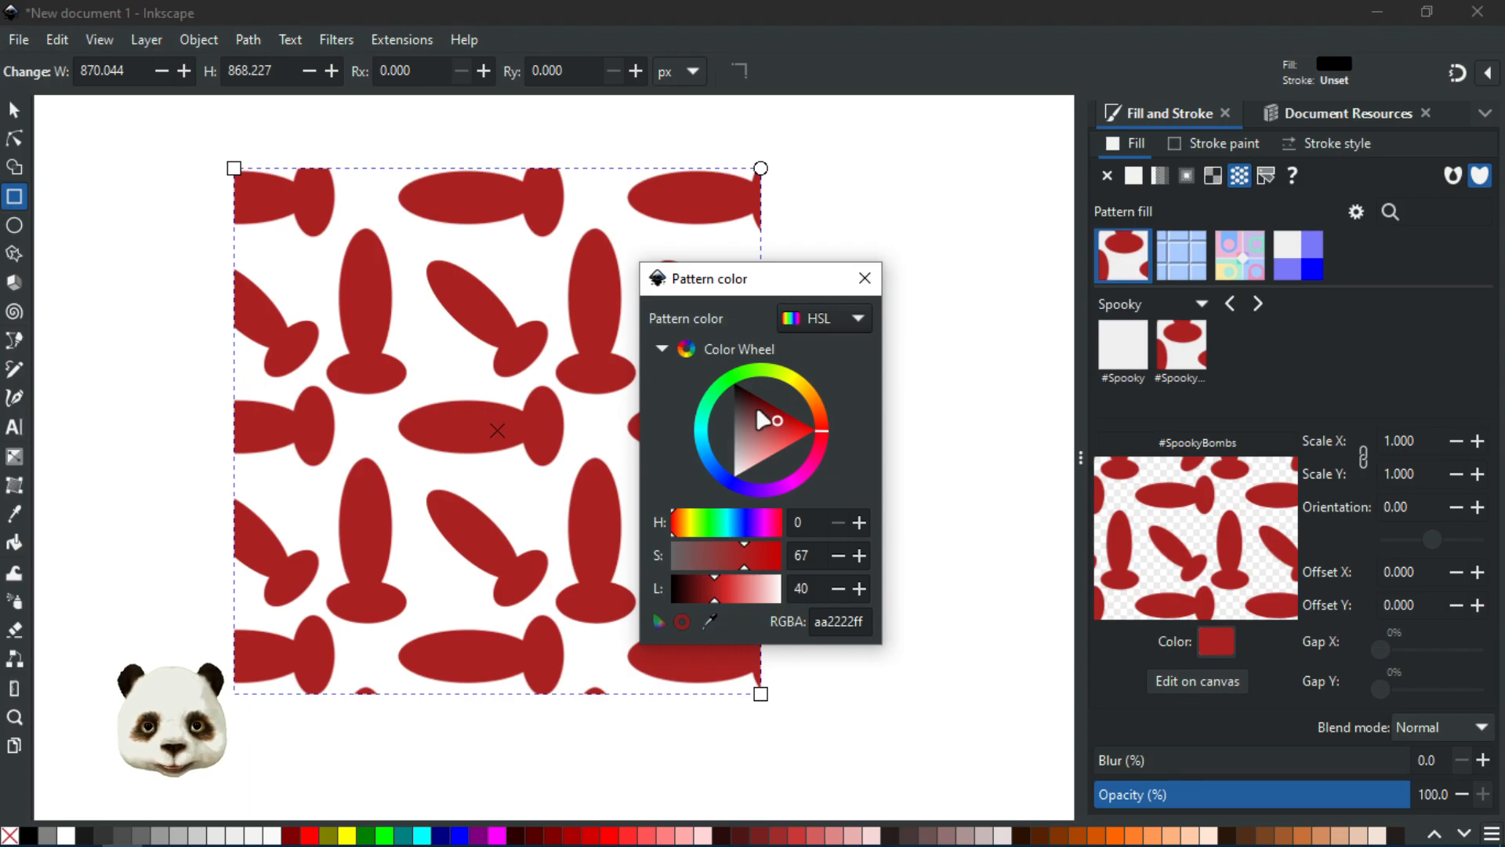
left_click_drag(752, 407, 746, 409)
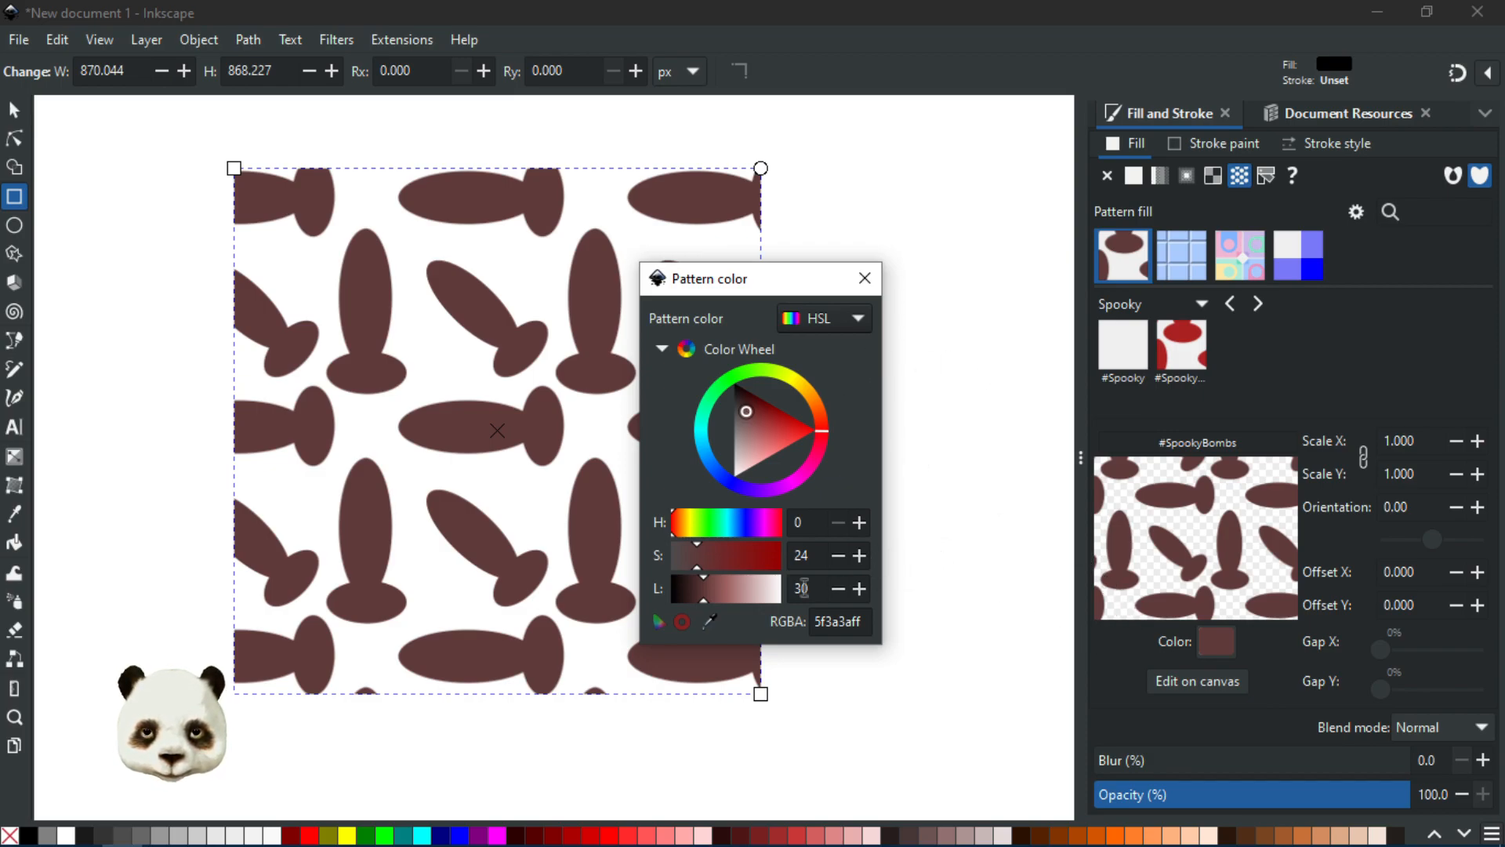
left_click(709, 592)
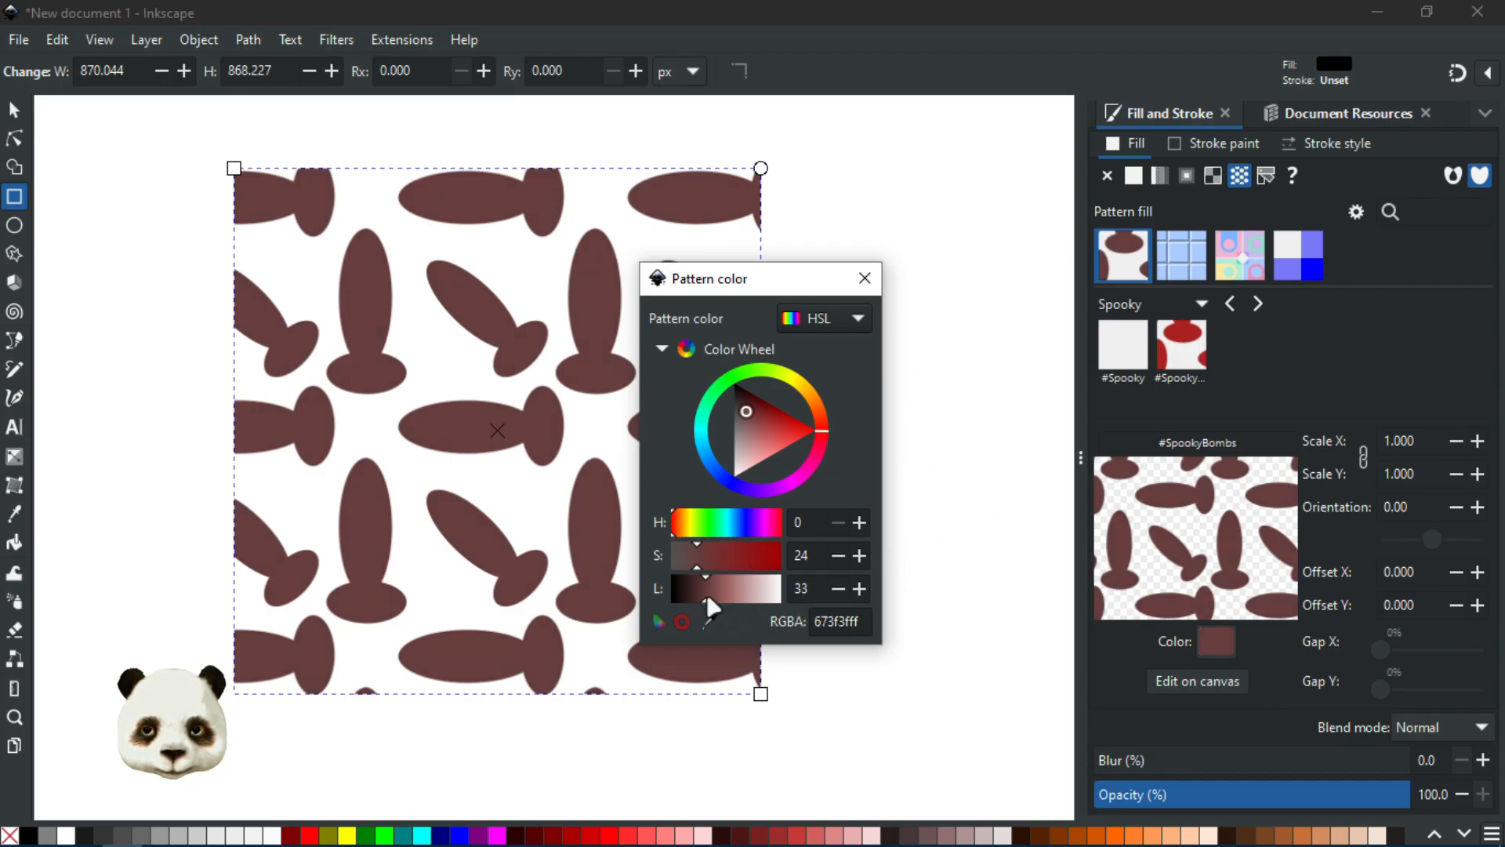
left_click(709, 556)
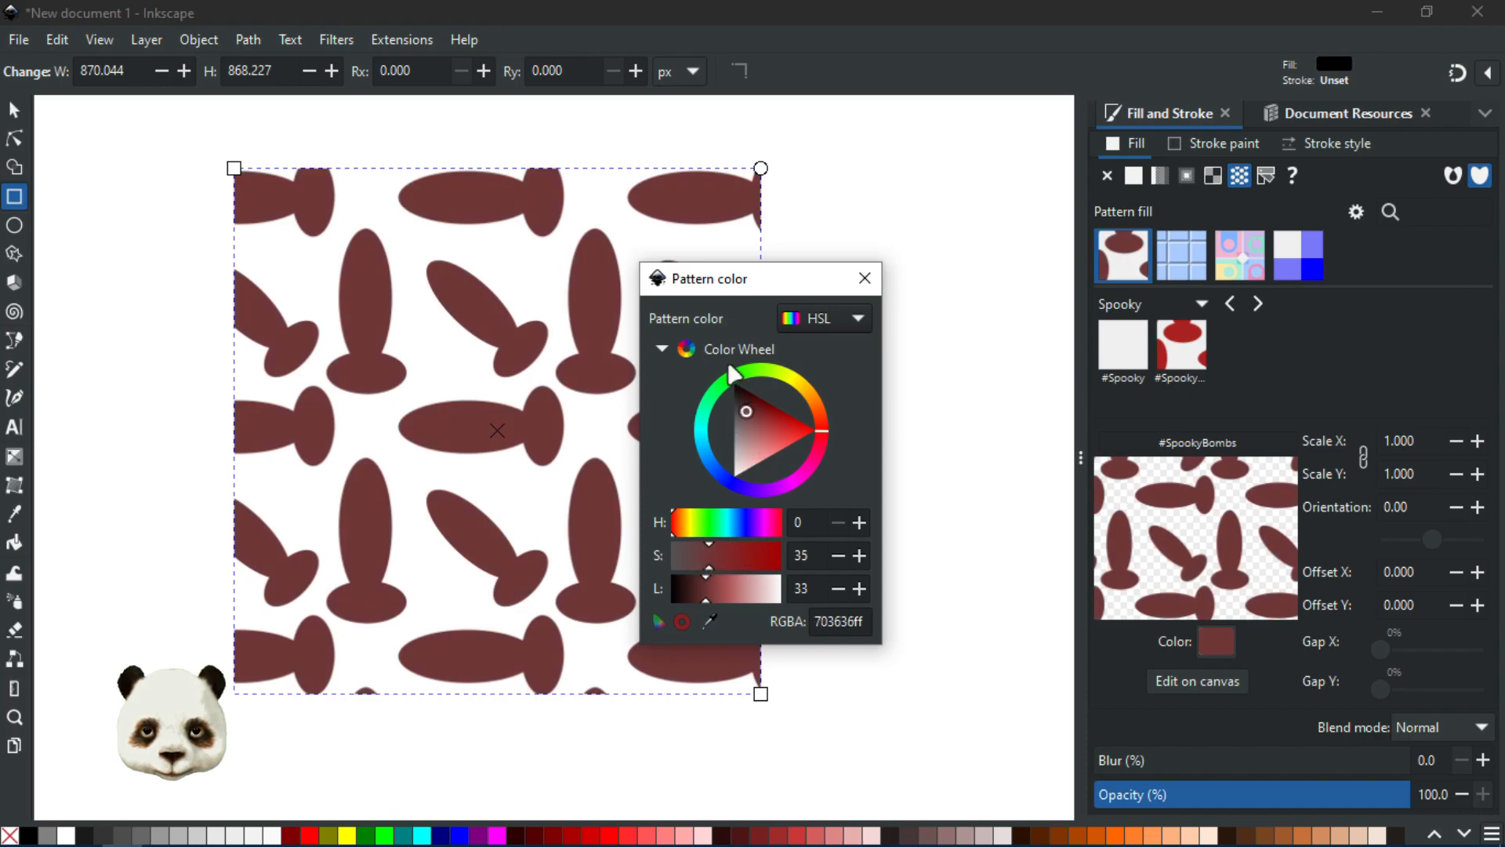
left_click(864, 278)
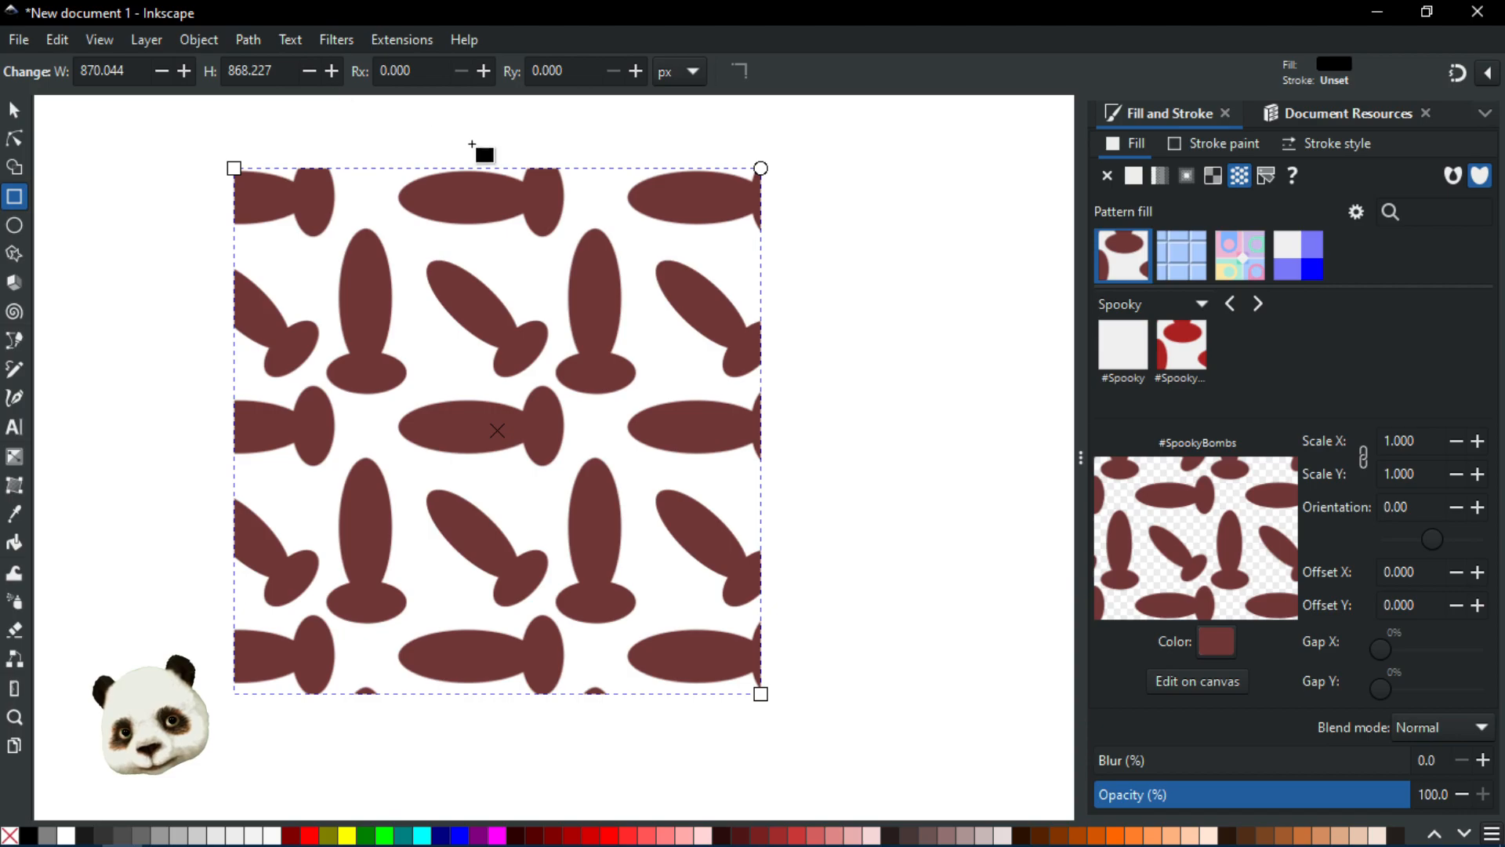
left_click(208, 41)
mouse_move(298, 384)
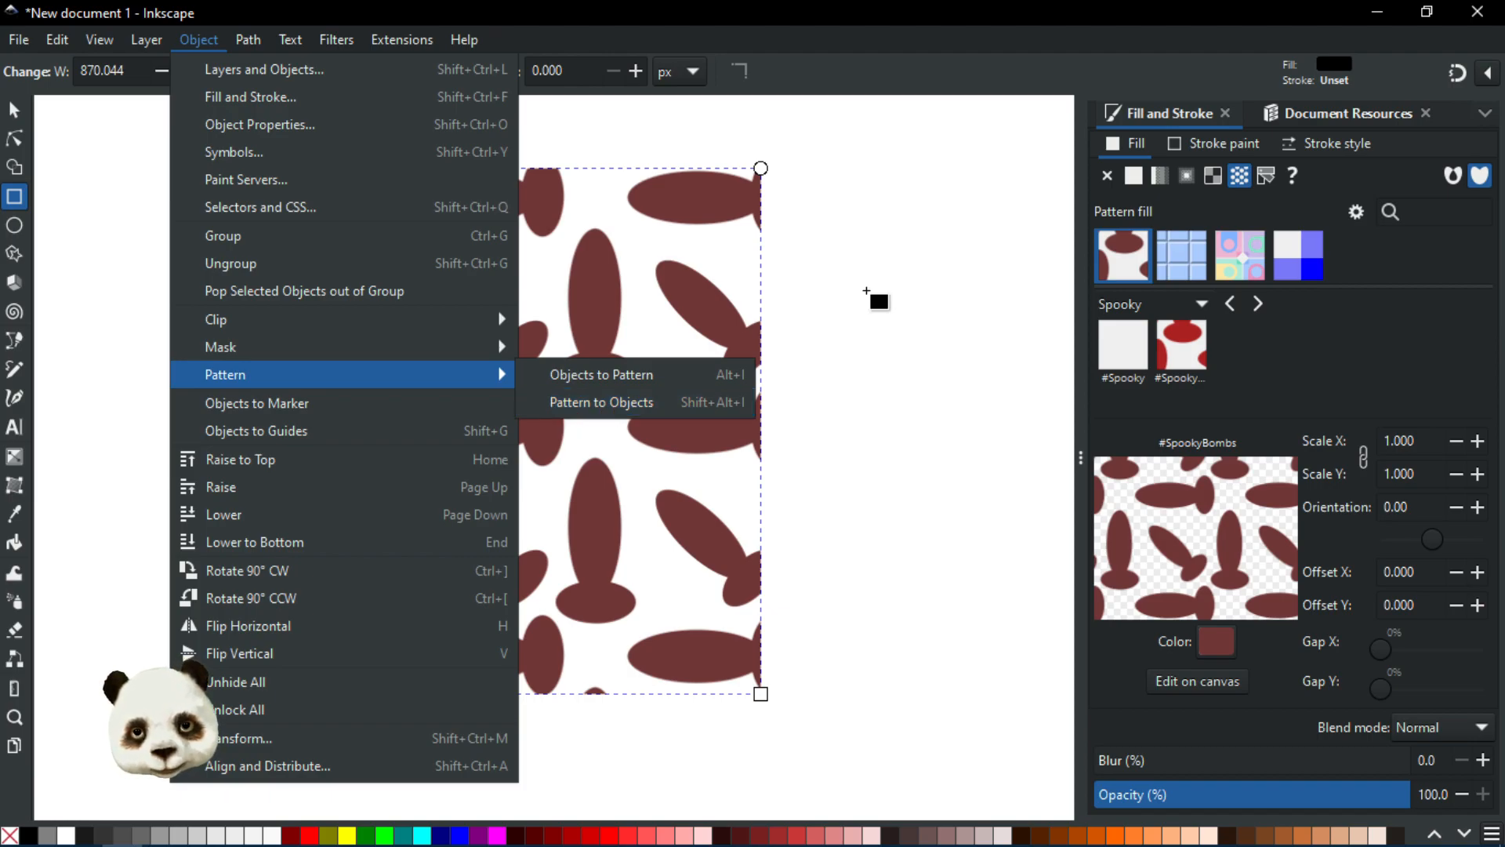
left_click(870, 300)
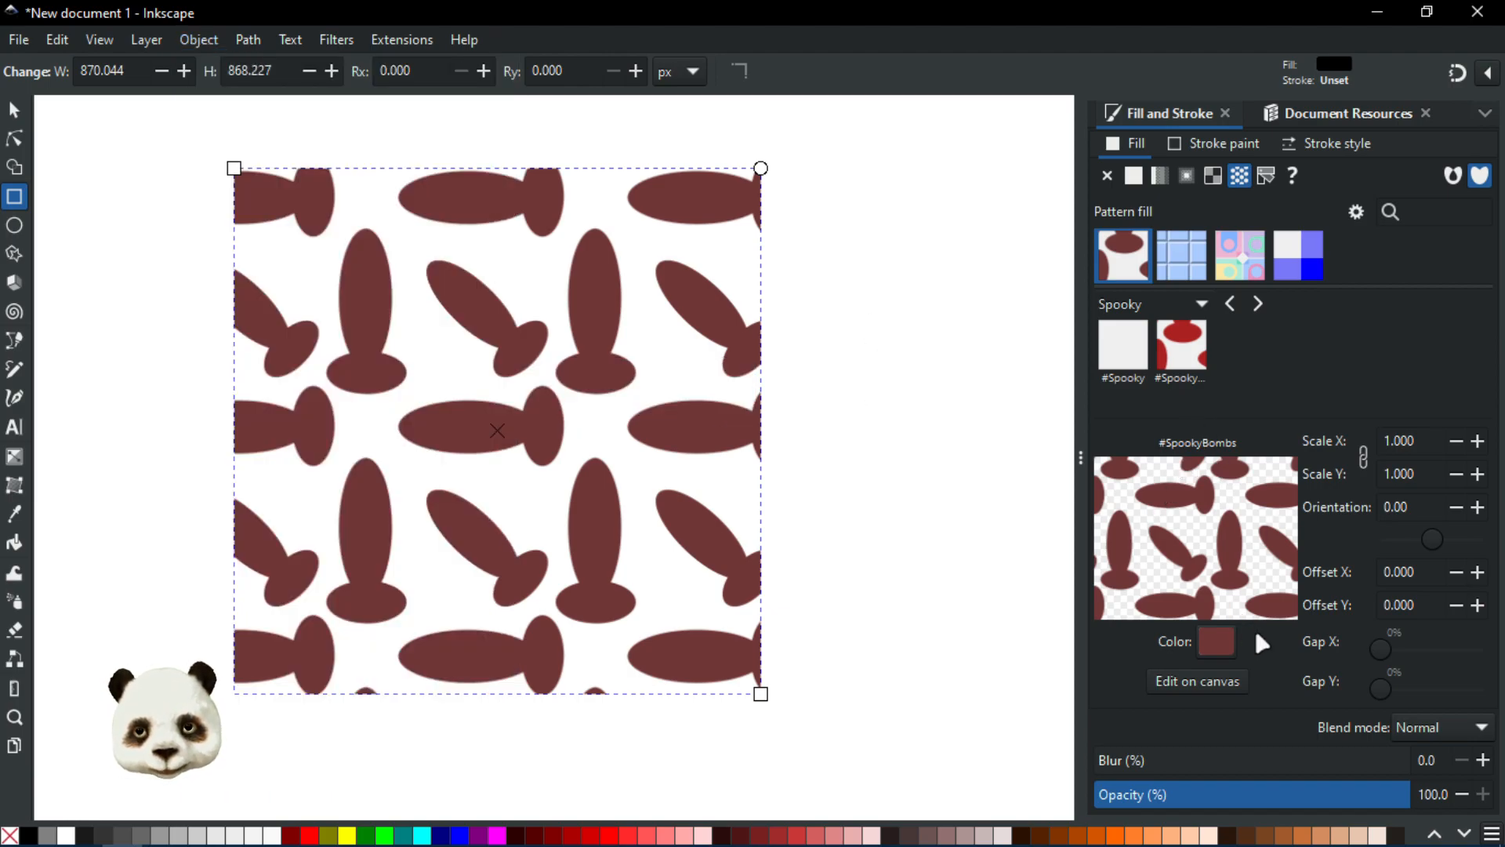
left_click(1417, 733)
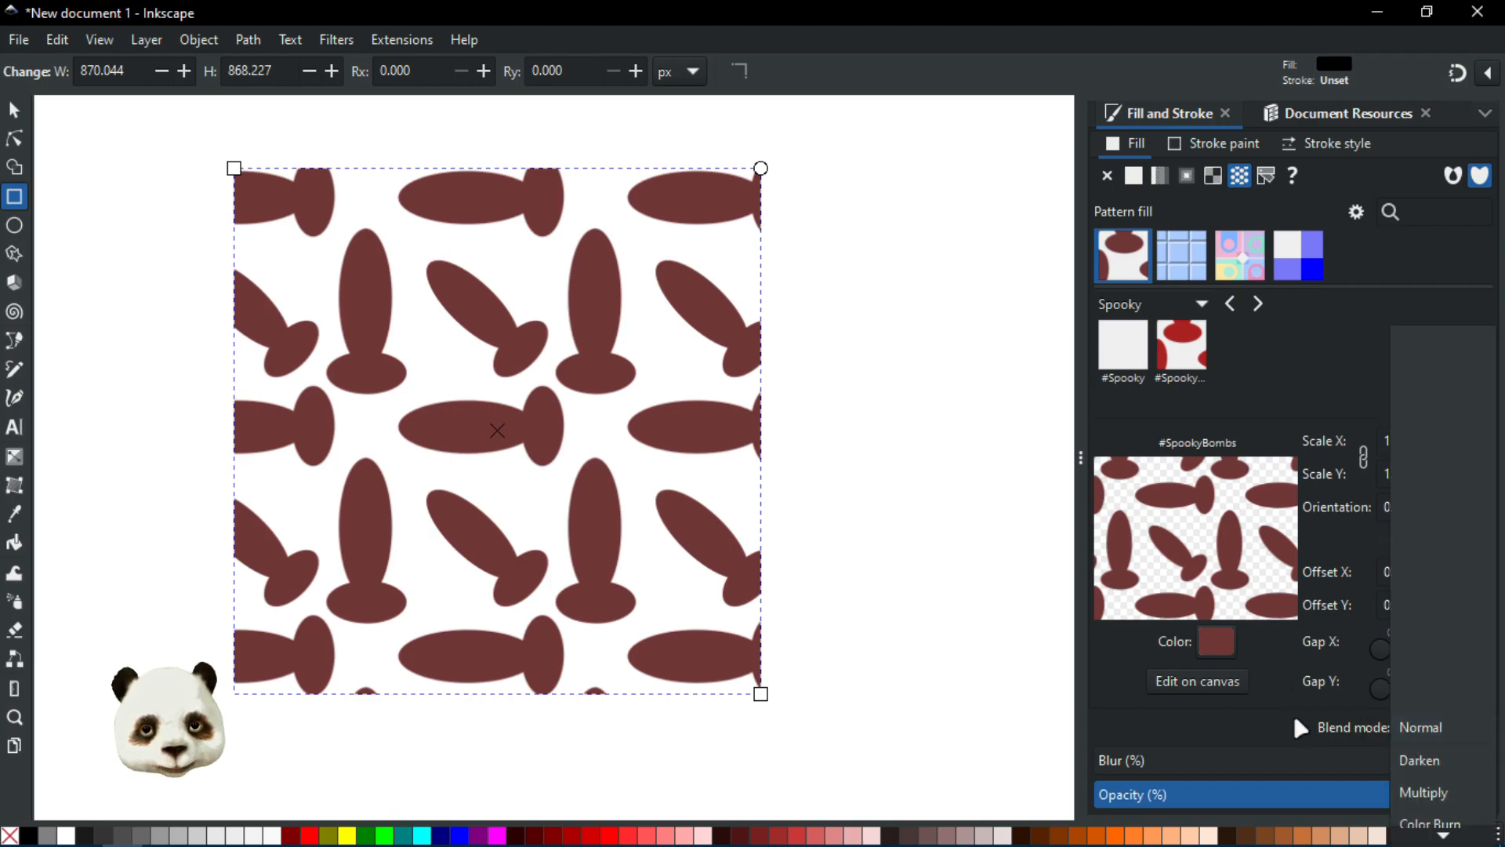
left_click(790, 522)
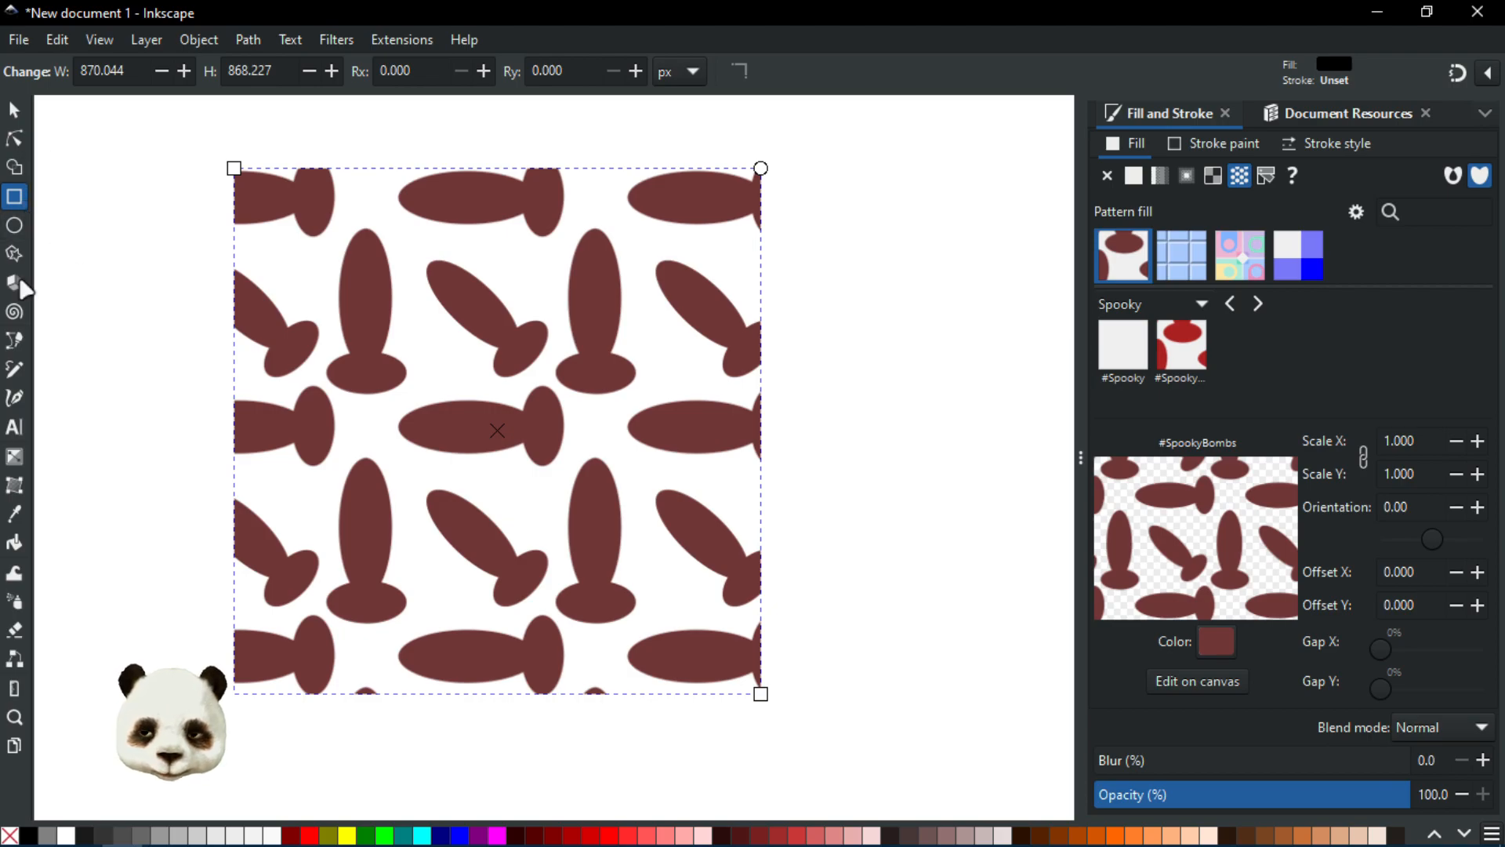
left_click(14, 457)
left_click_drag(496, 200, 478, 588)
key("ctrl+z")
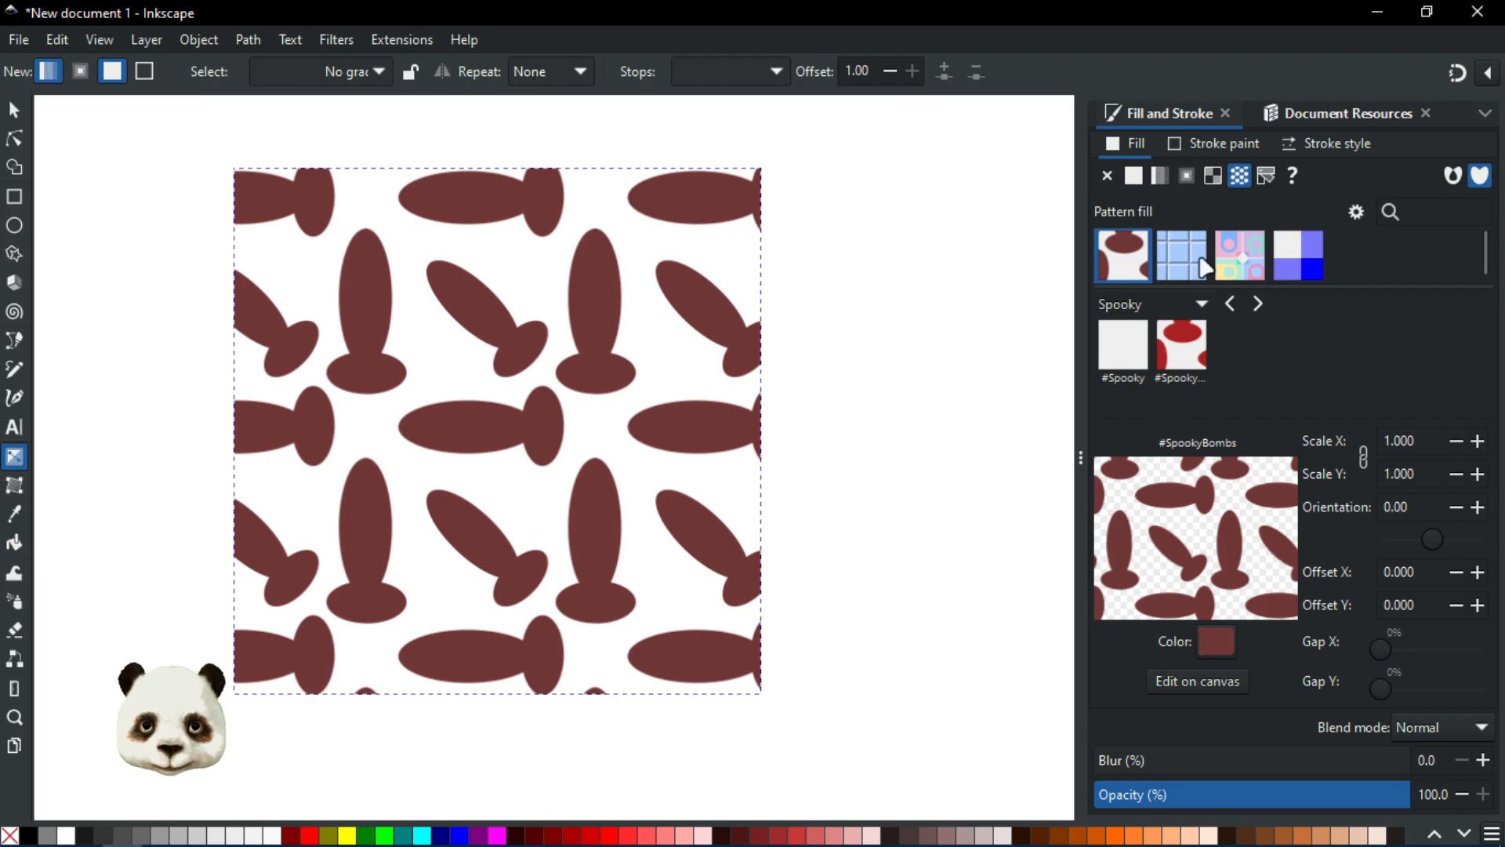
Step: Review the patterns stored in the document's resources, then return to the fill settings
left_click(1339, 116)
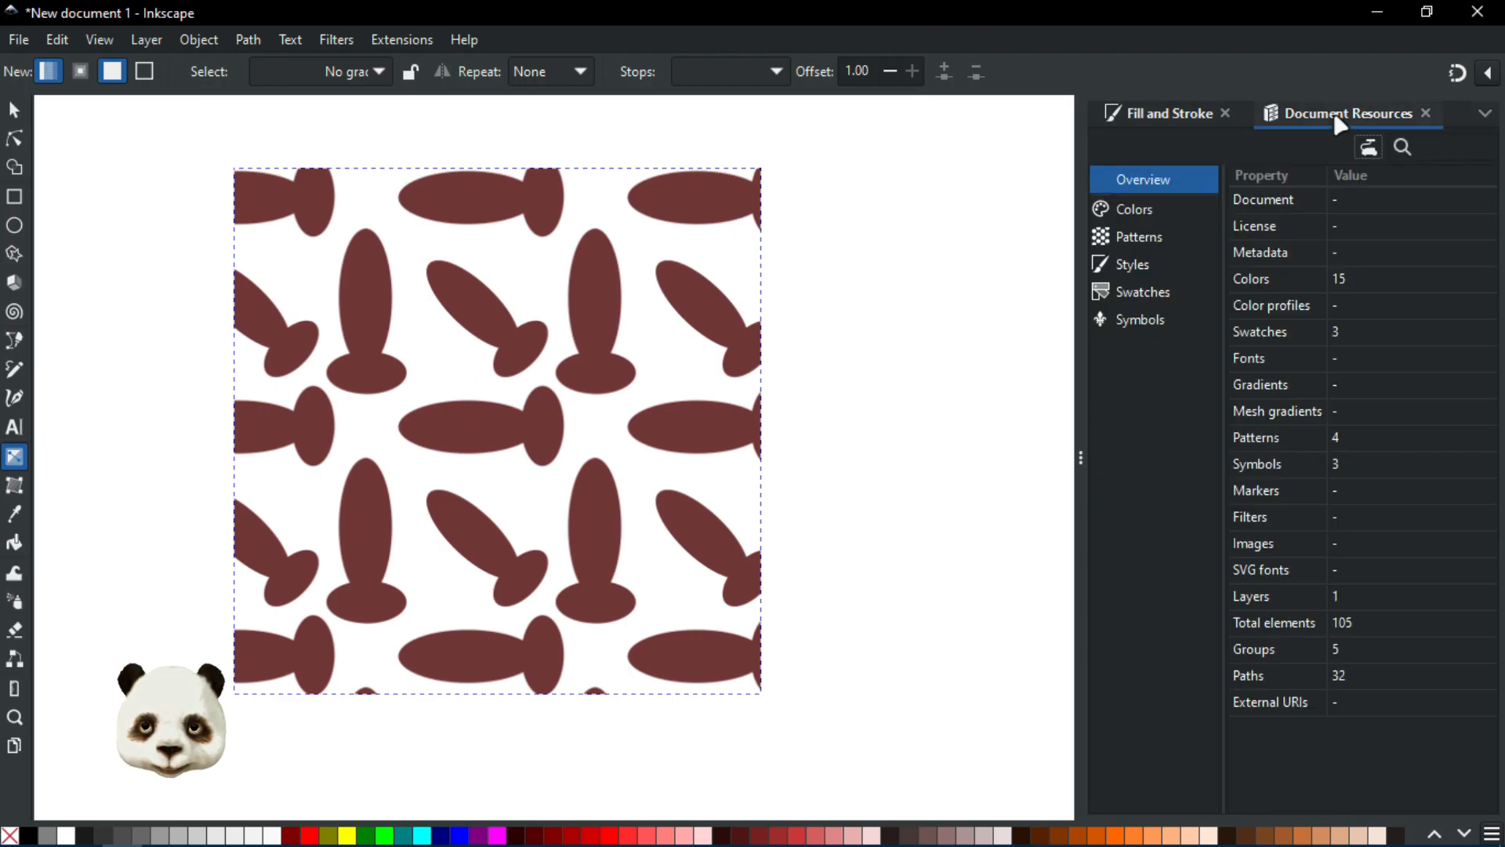
left_click(1137, 239)
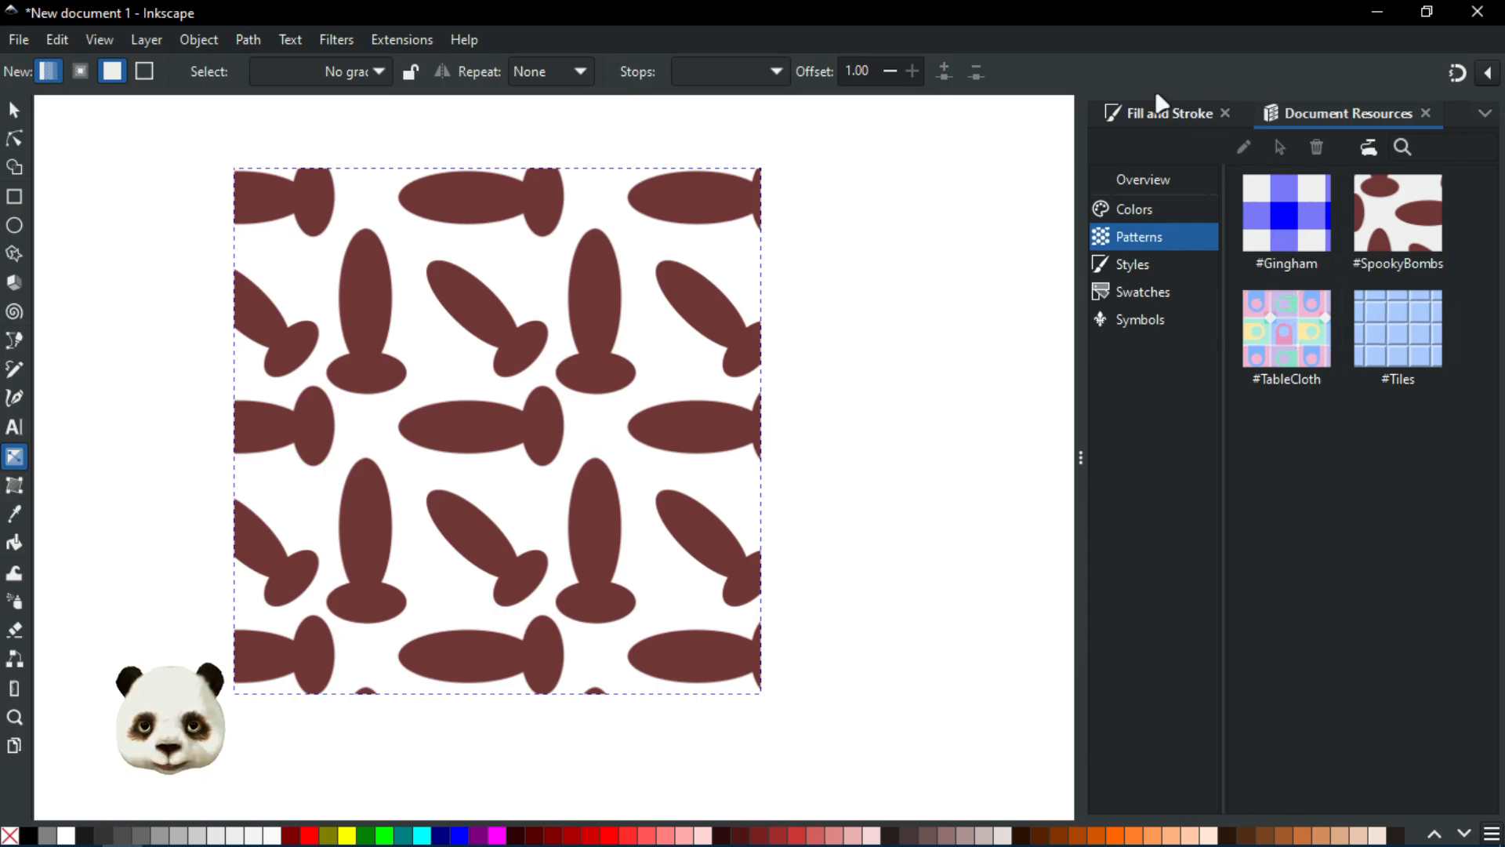
left_click(1152, 119)
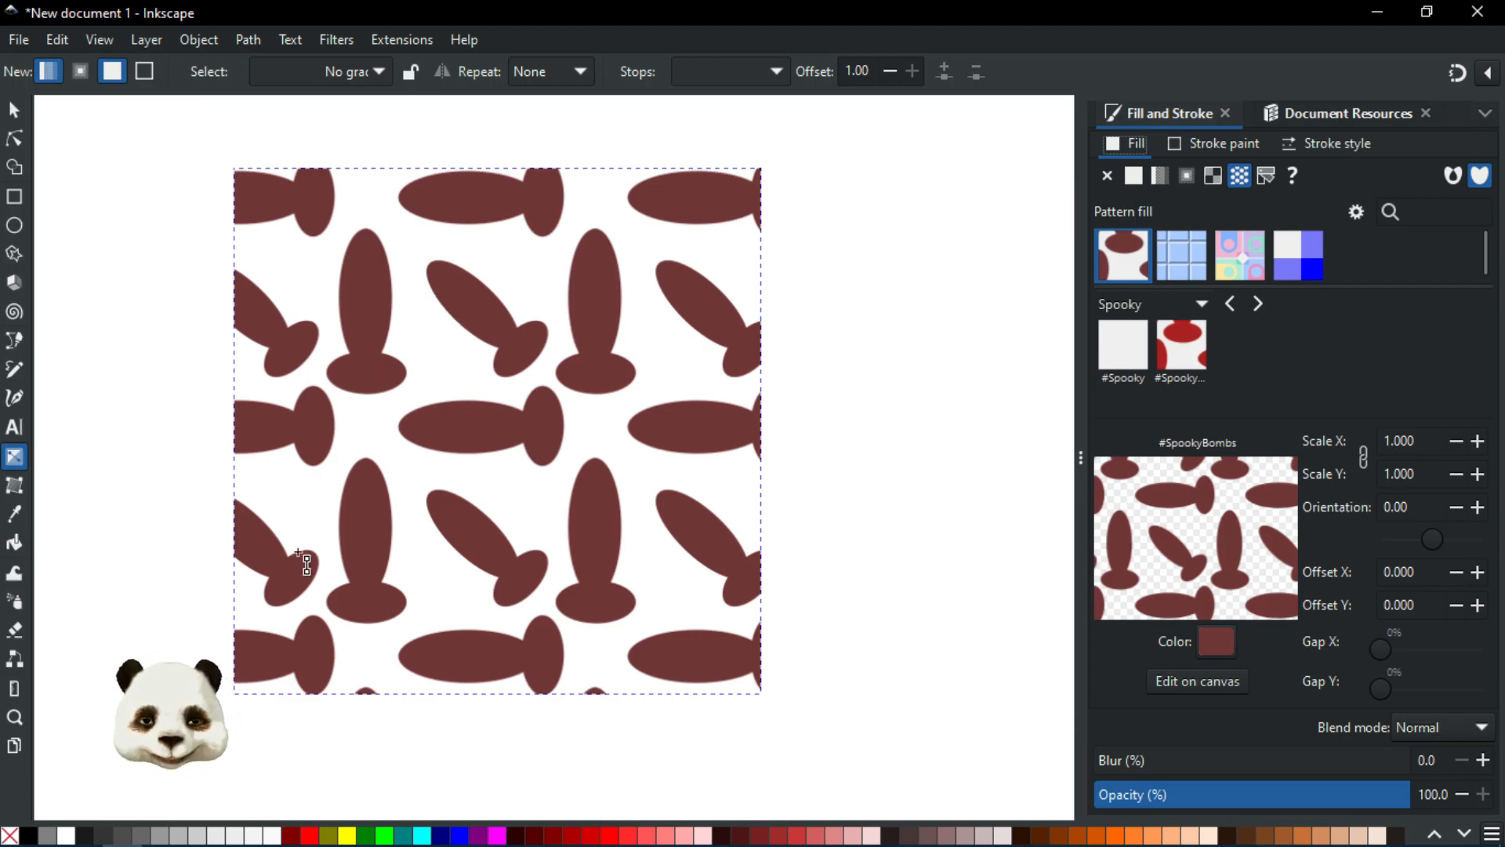
Step: Move the pattern-filled rectangle slightly down and to the right
left_click(15, 113)
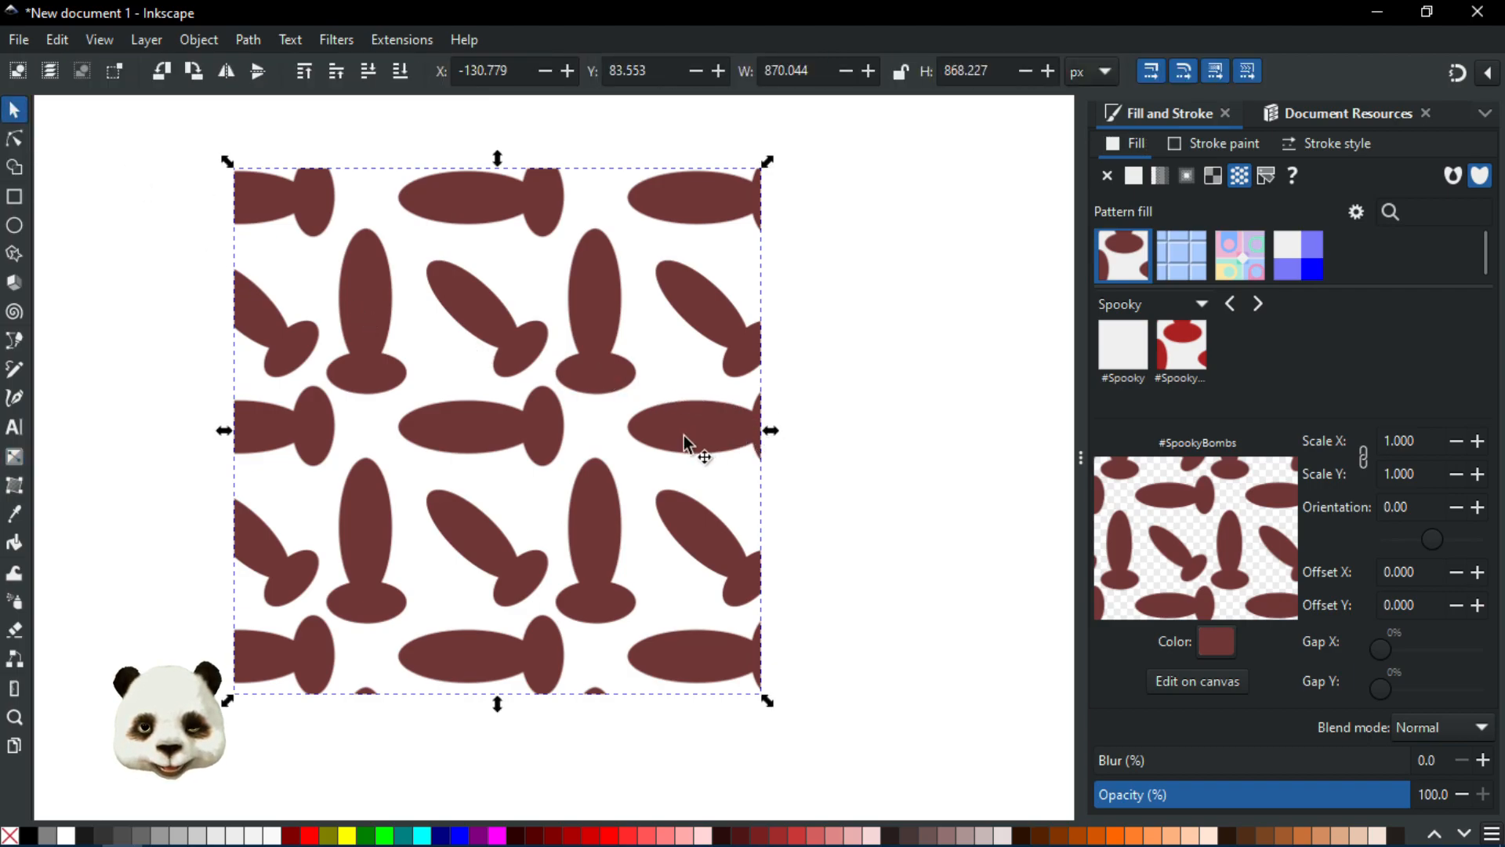
left_click_drag(696, 431, 718, 455)
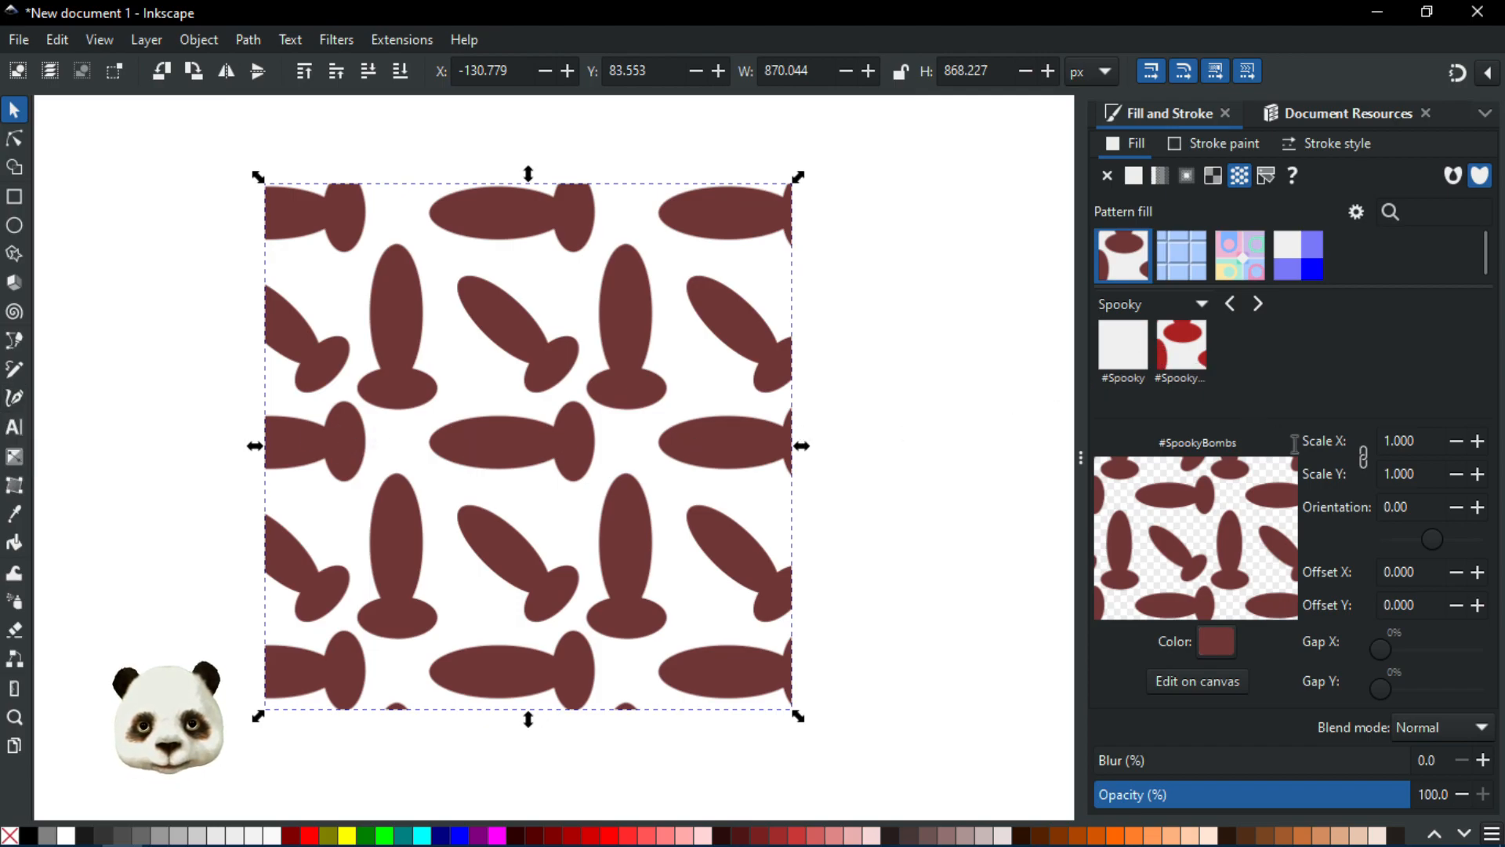
Step: Using the on-canvas pattern handles, shift the pattern's origin and scale the pattern down to 0.707
left_click(16, 140)
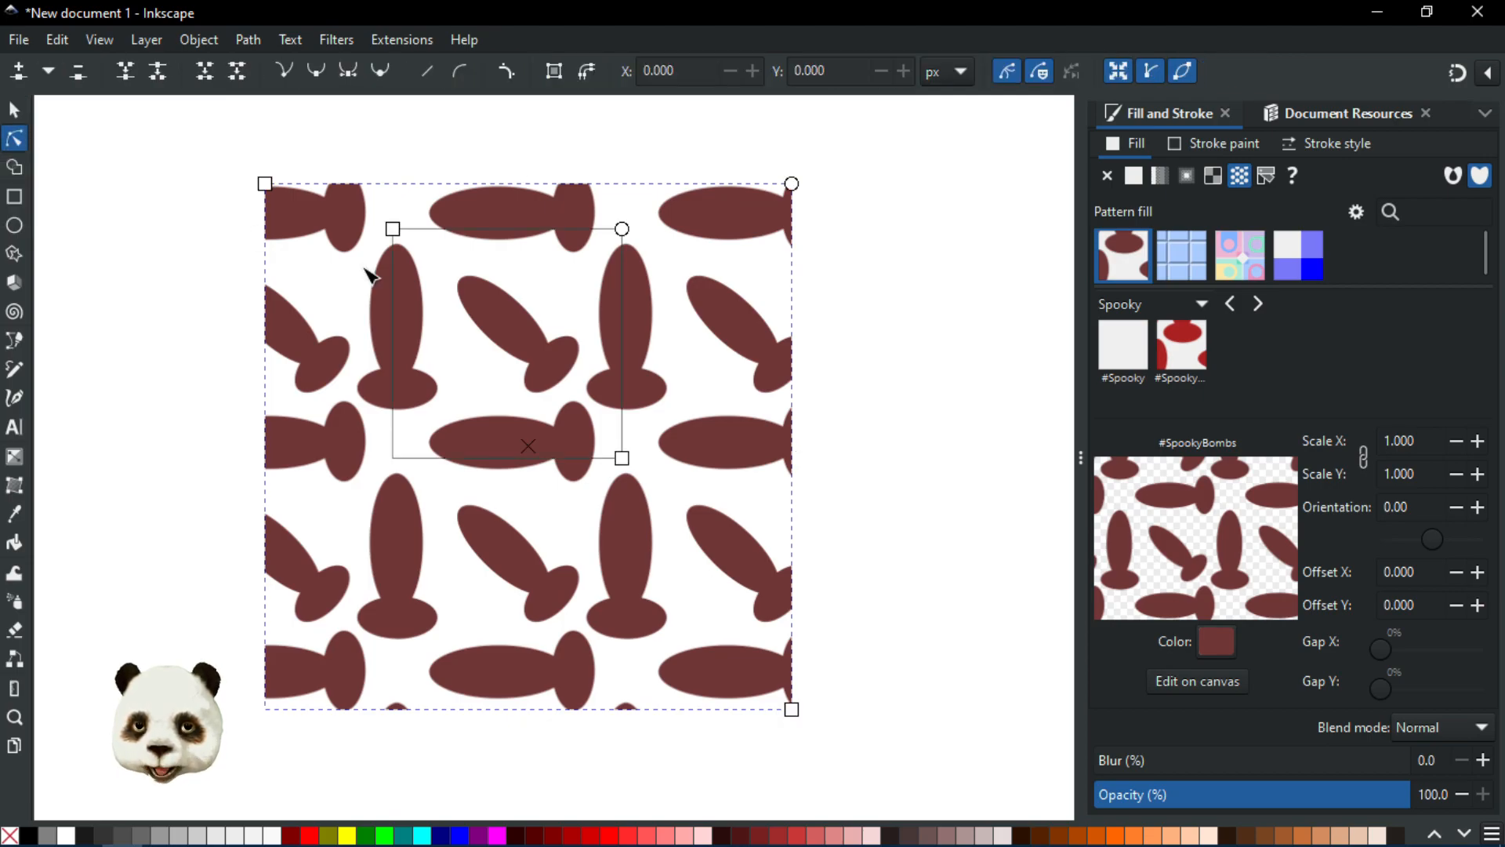
left_click_drag(396, 235, 407, 327)
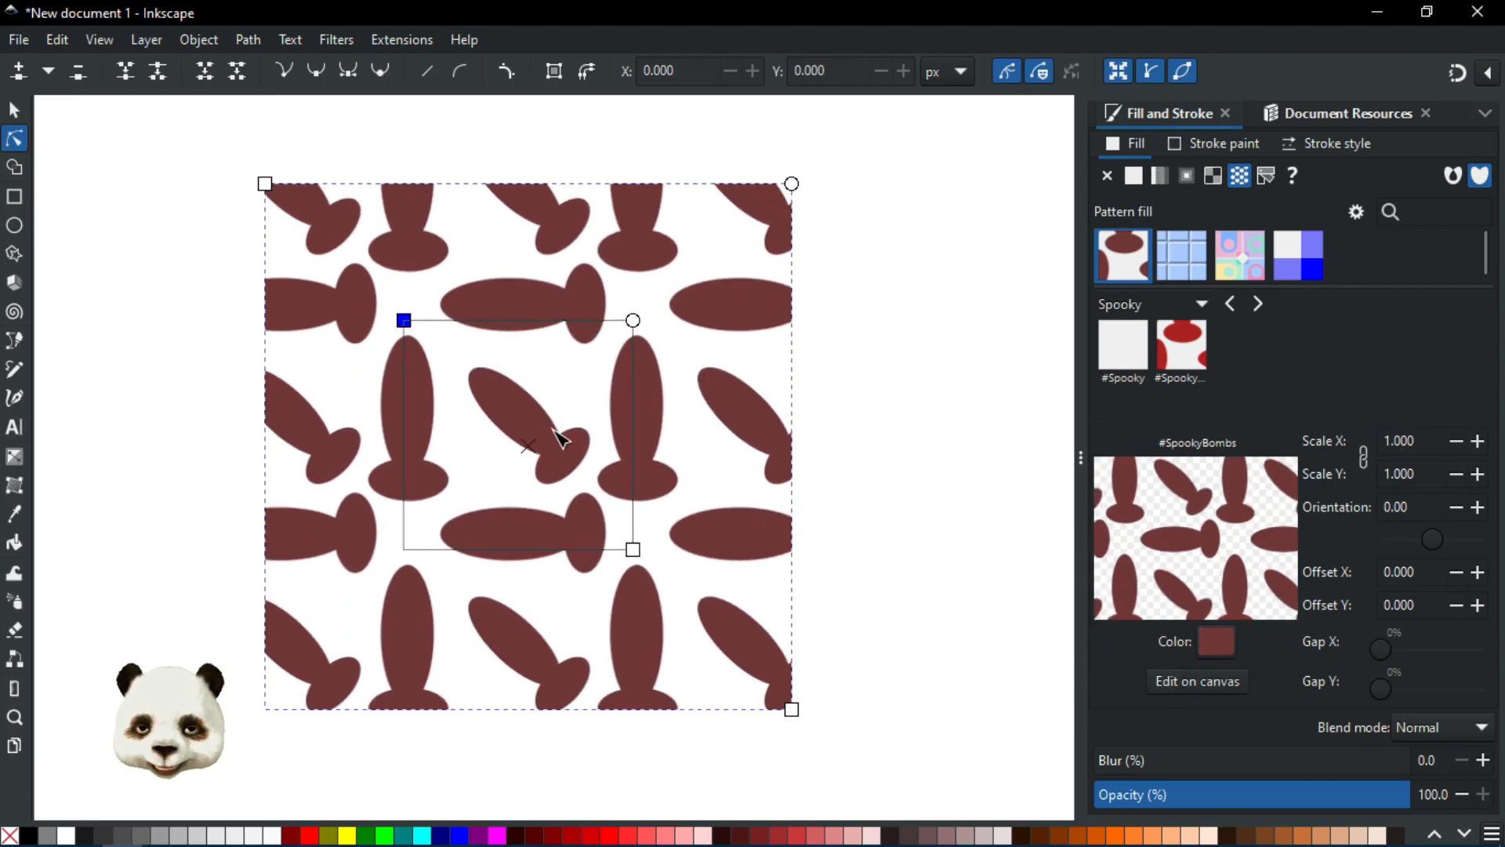
left_click_drag(635, 551, 511, 428)
left_click_drag(555, 492, 566, 484)
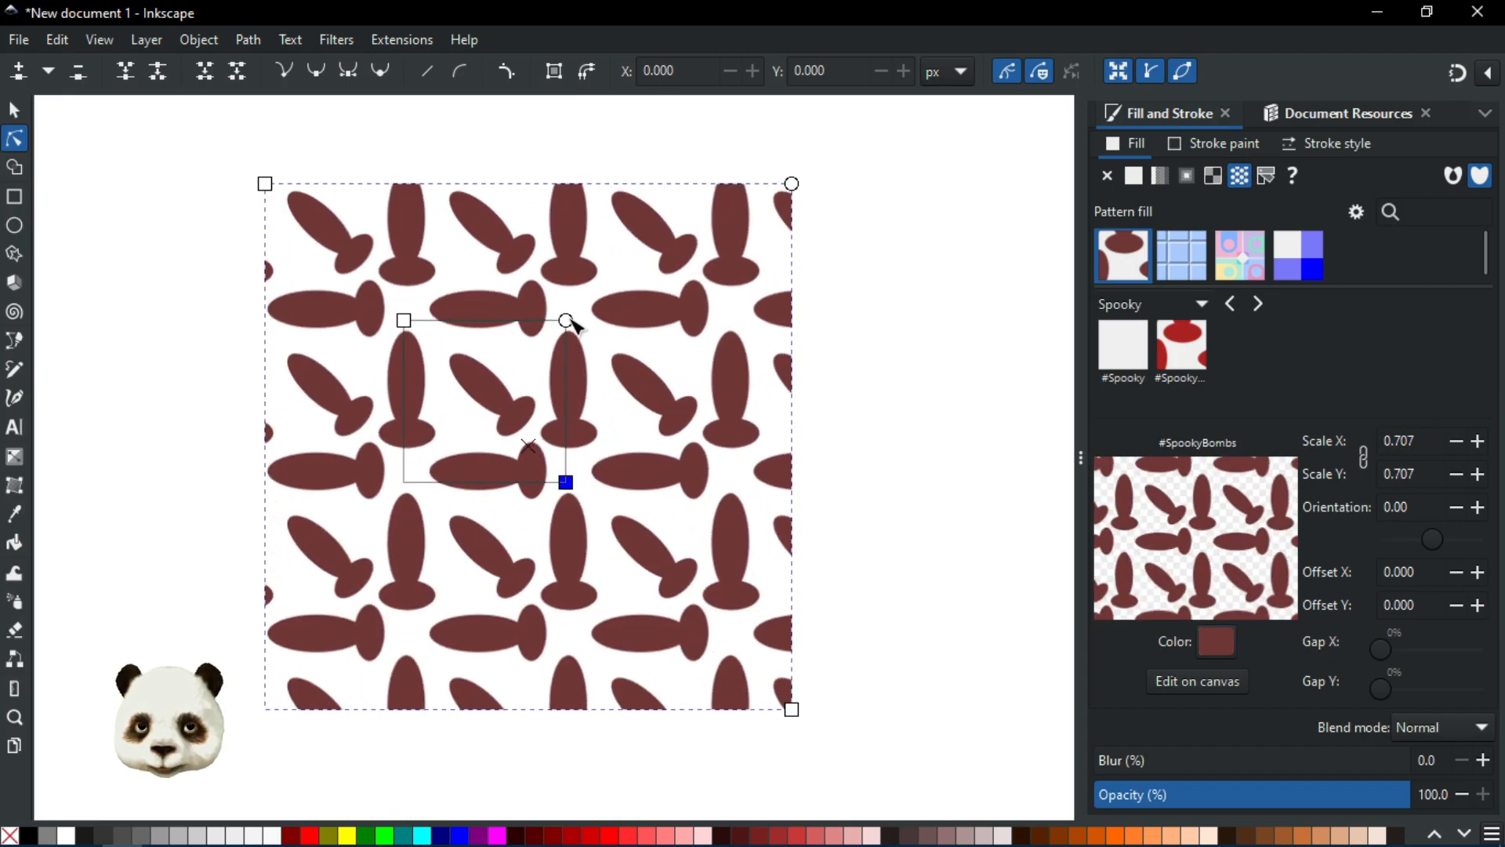
Step: Rotate the pattern to 15° and stretch it to a scale of about 1.210 × 1.358 on canvas
left_click_drag(564, 318, 601, 405)
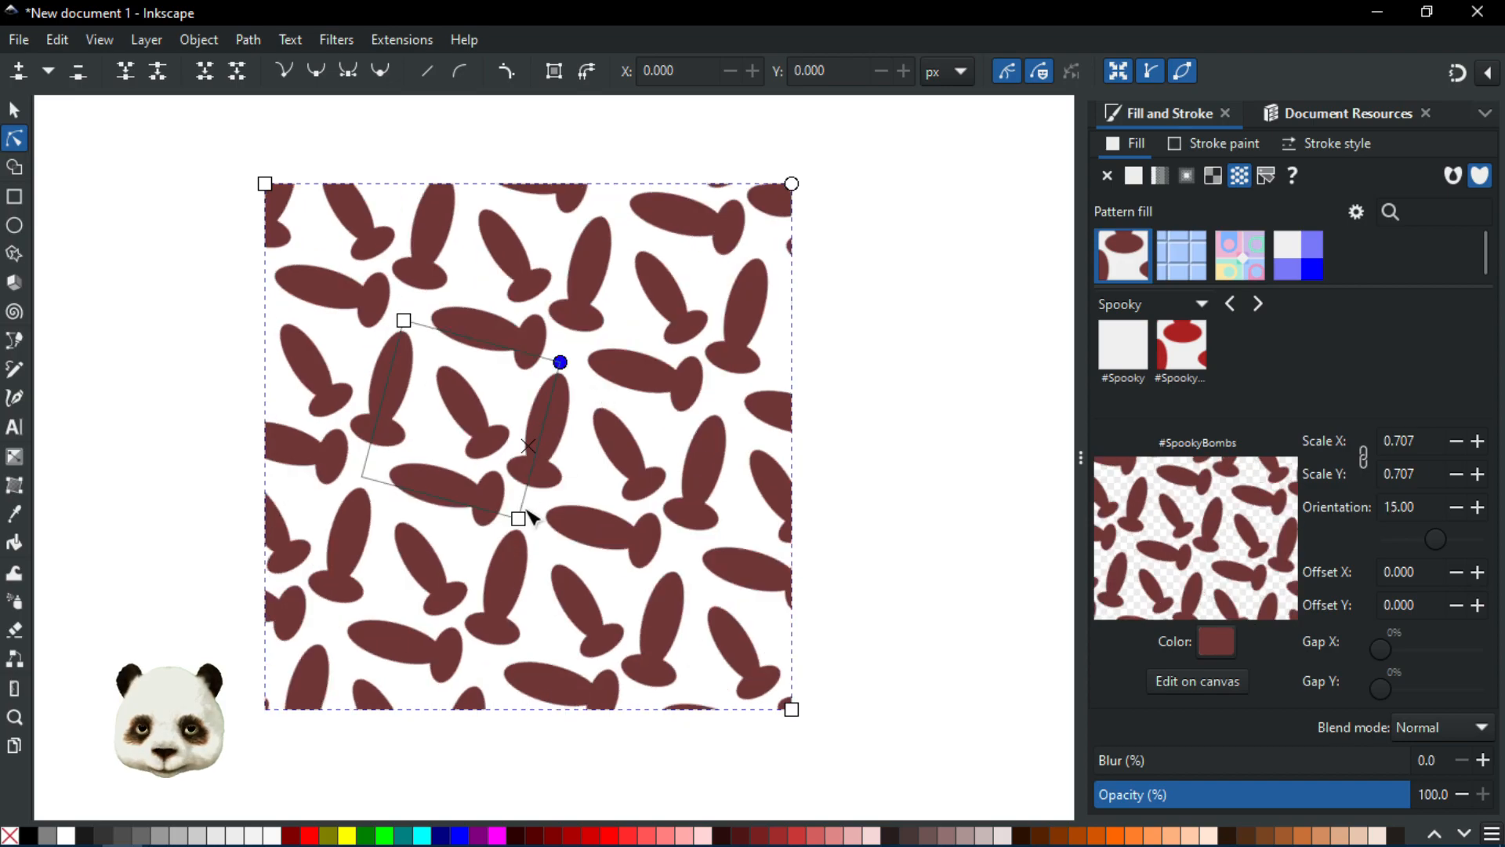
left_click_drag(520, 519, 593, 693)
left_click(855, 434)
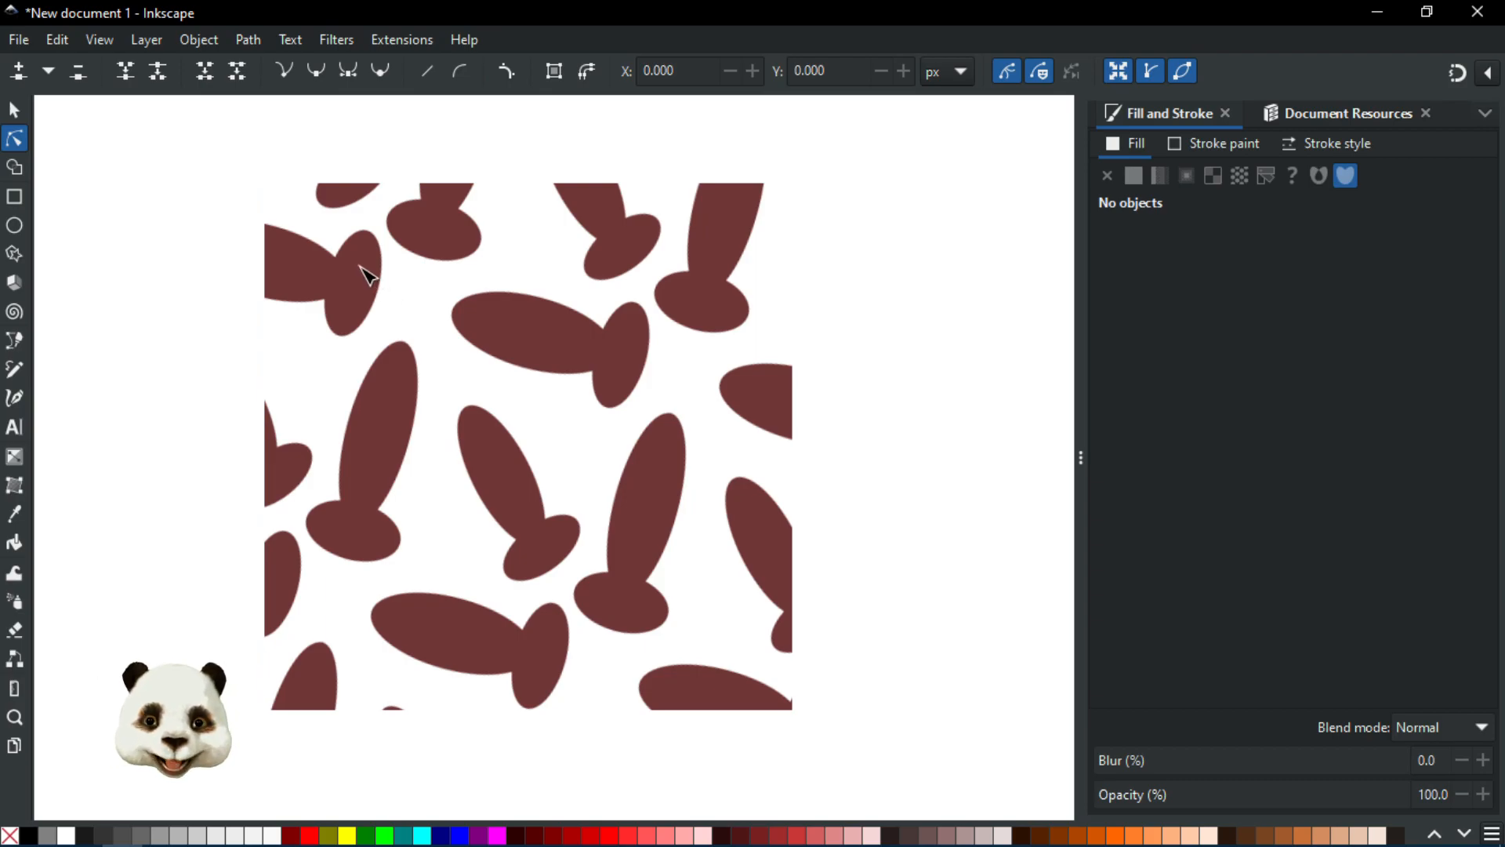
left_click(308, 276)
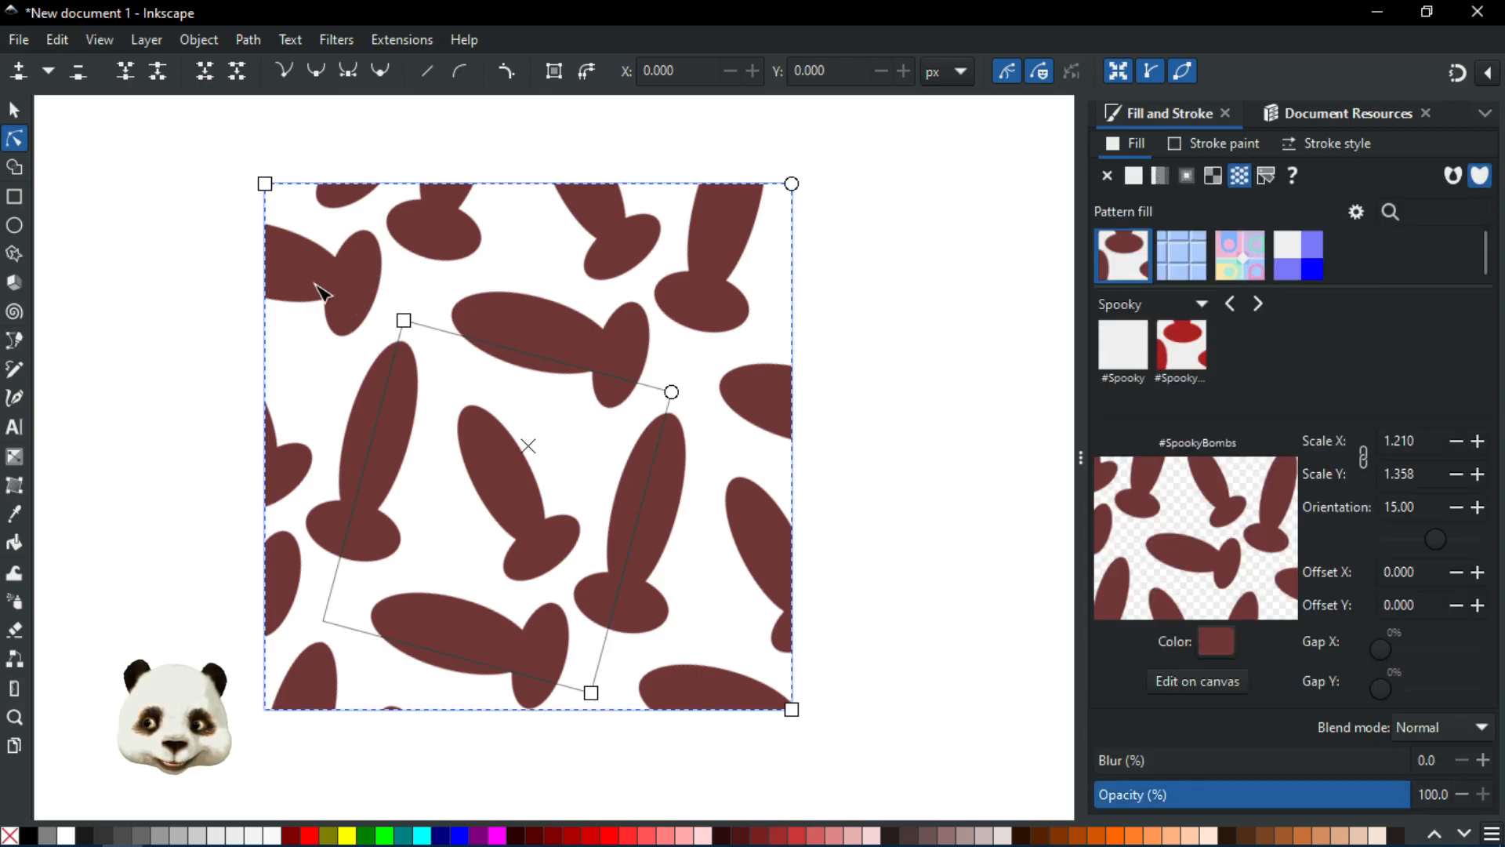
Step: Duplicate the rectangle and place the copy beside the original to compare the pattern tiling
key("s")
scroll(258, 257, "down", 1)
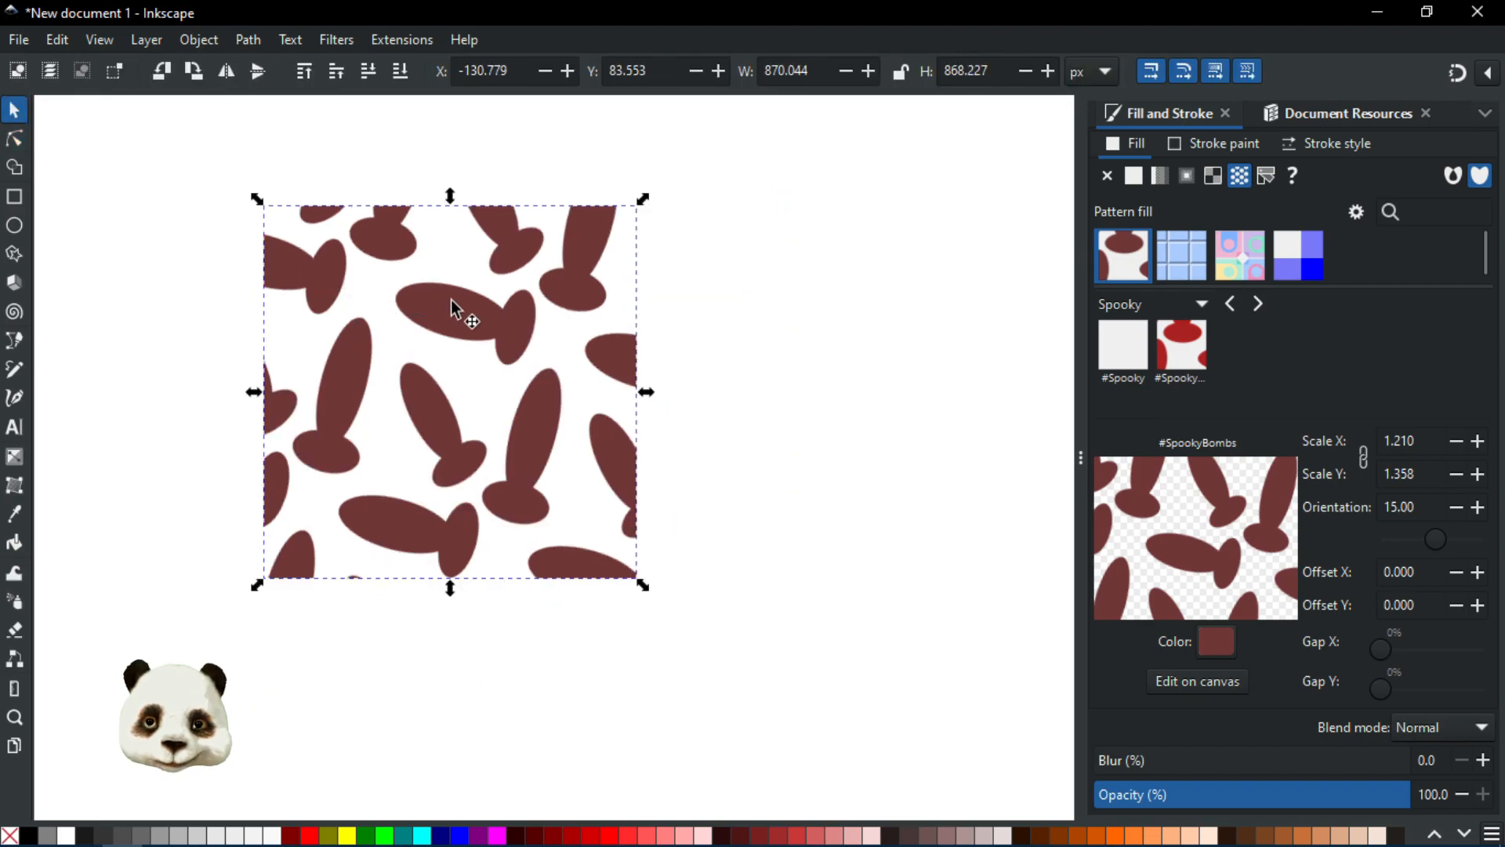
left_click_drag(482, 313, 423, 329)
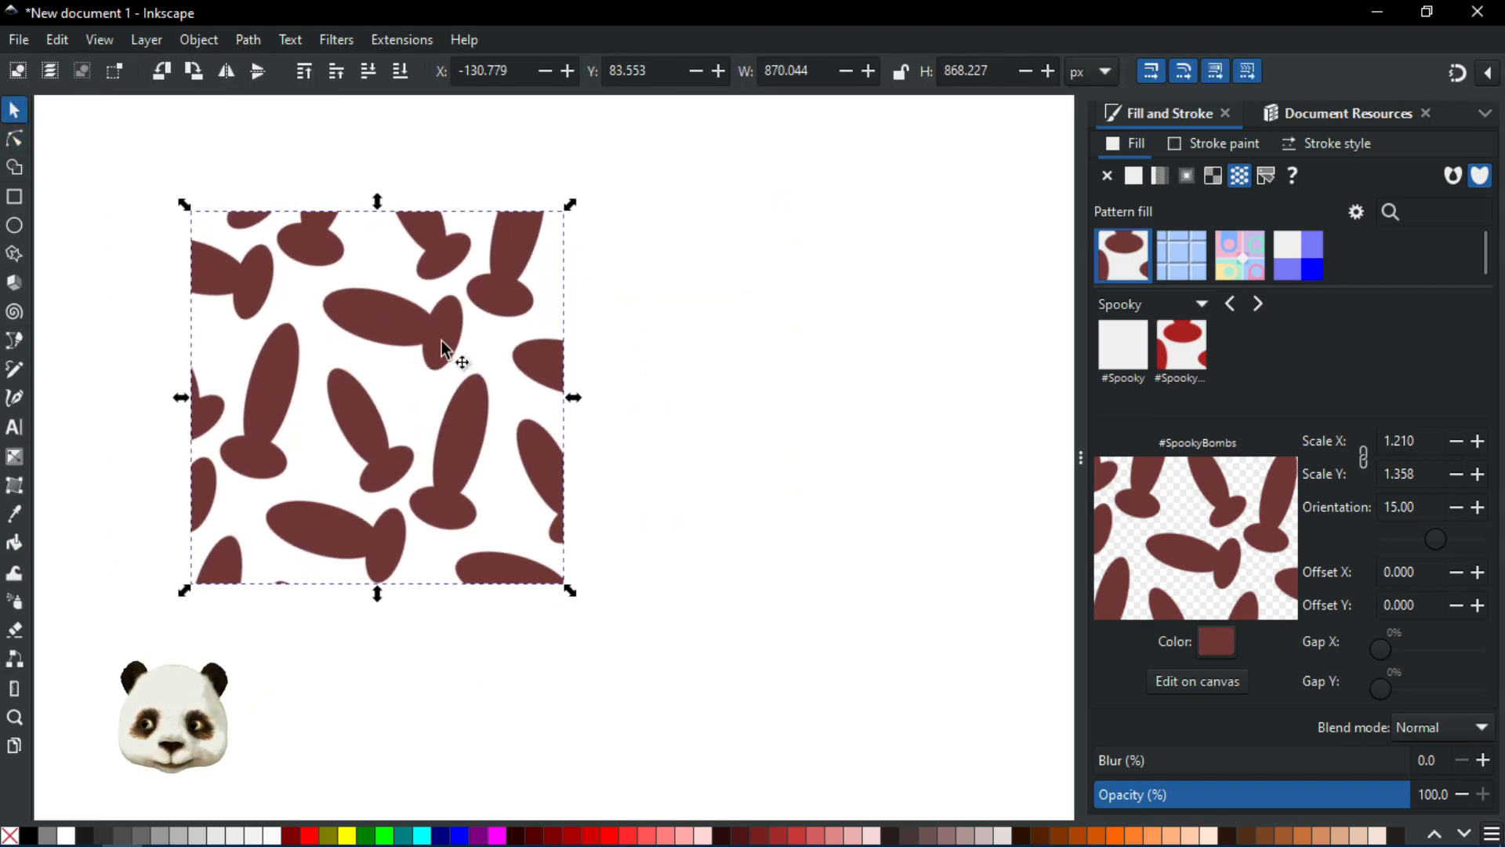
key("ctrl+d")
left_click_drag(369, 403, 741, 403)
key("percent")
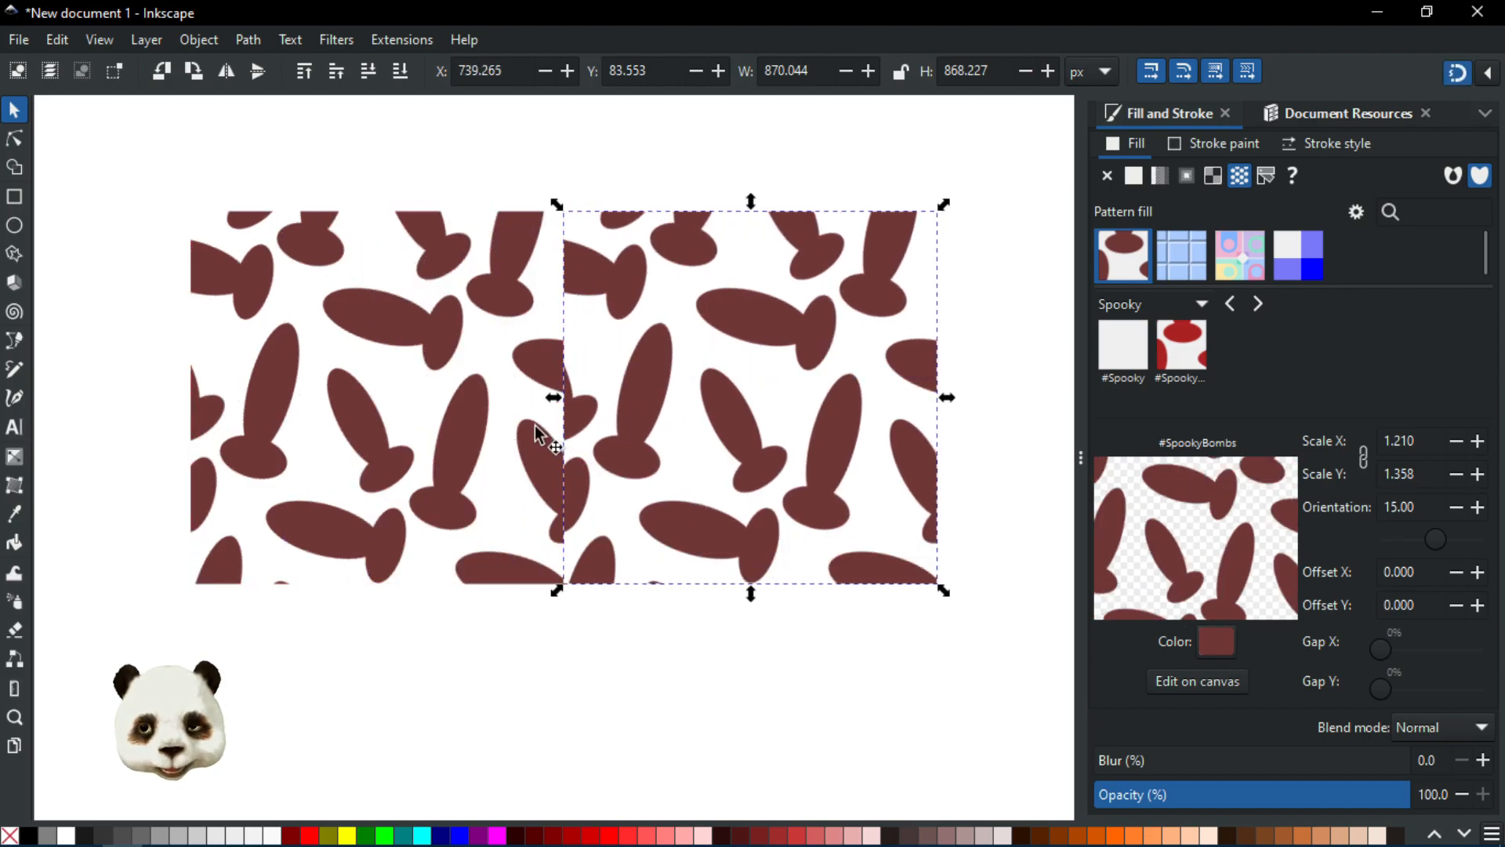
Step: Delete both pattern-filled rectangles
key("Delete")
left_click(473, 415)
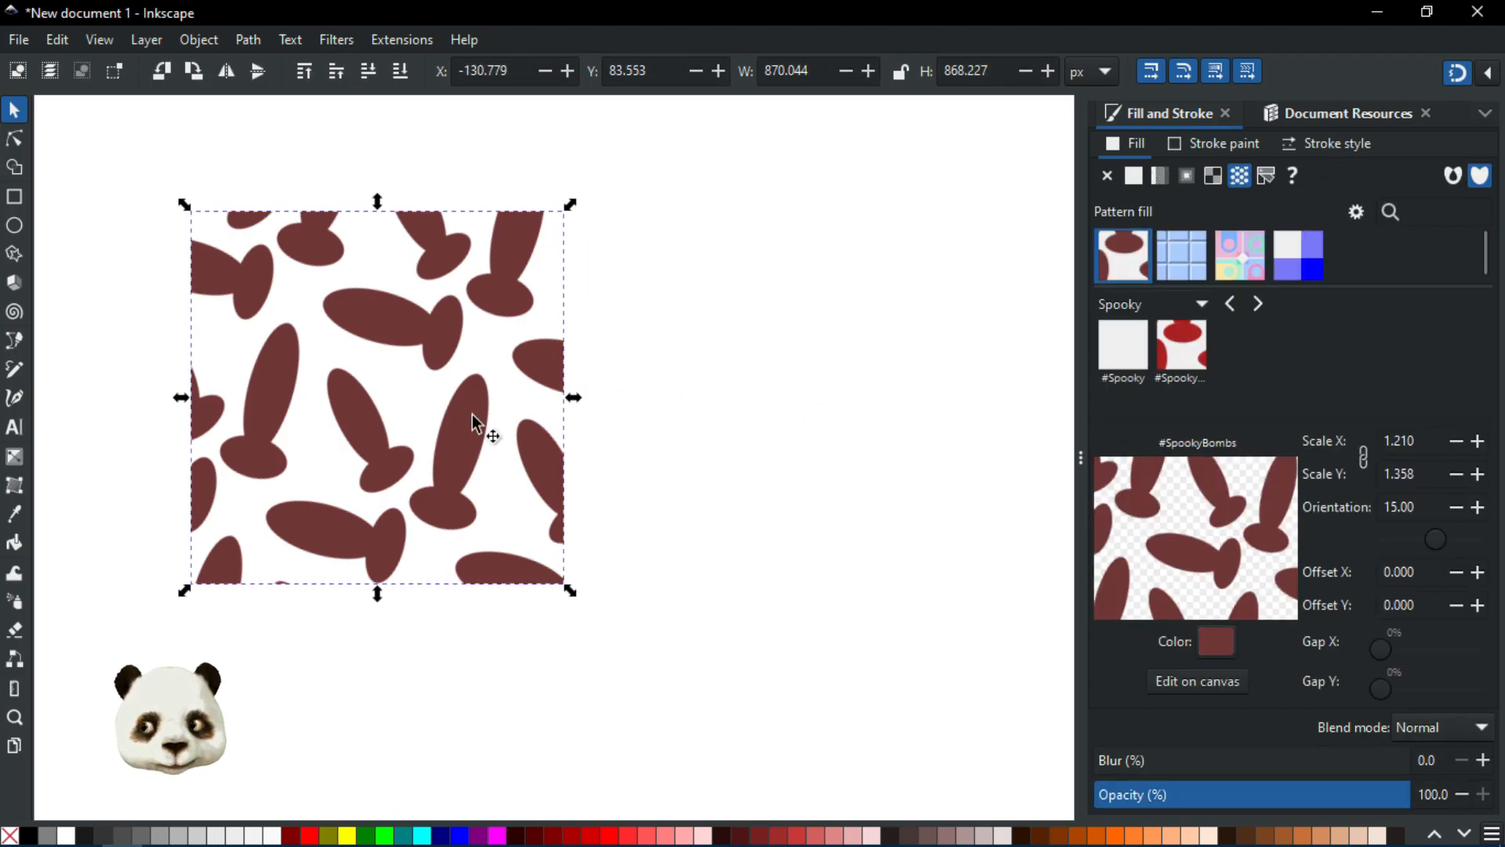
key("Delete")
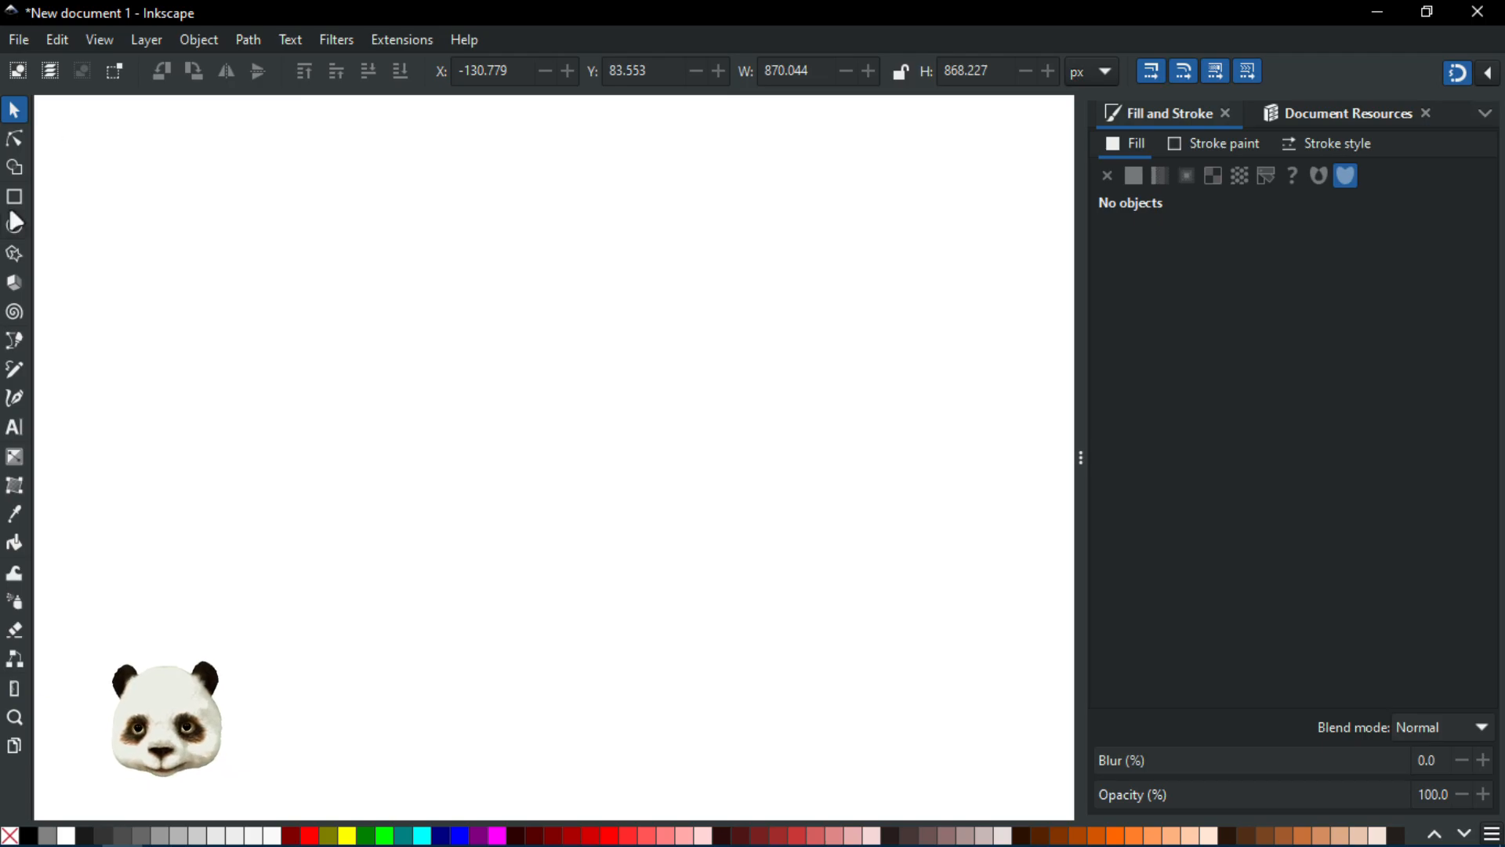
Step: Draw a new rectangle about 1076 × 1084 px and give it the #SpookyBombs pattern fill
left_click(14, 196)
mouse_move(199, 192)
left_mouse_down()
mouse_move(501, 529)
mouse_move(724, 651)
left_mouse_up()
left_click(1226, 149)
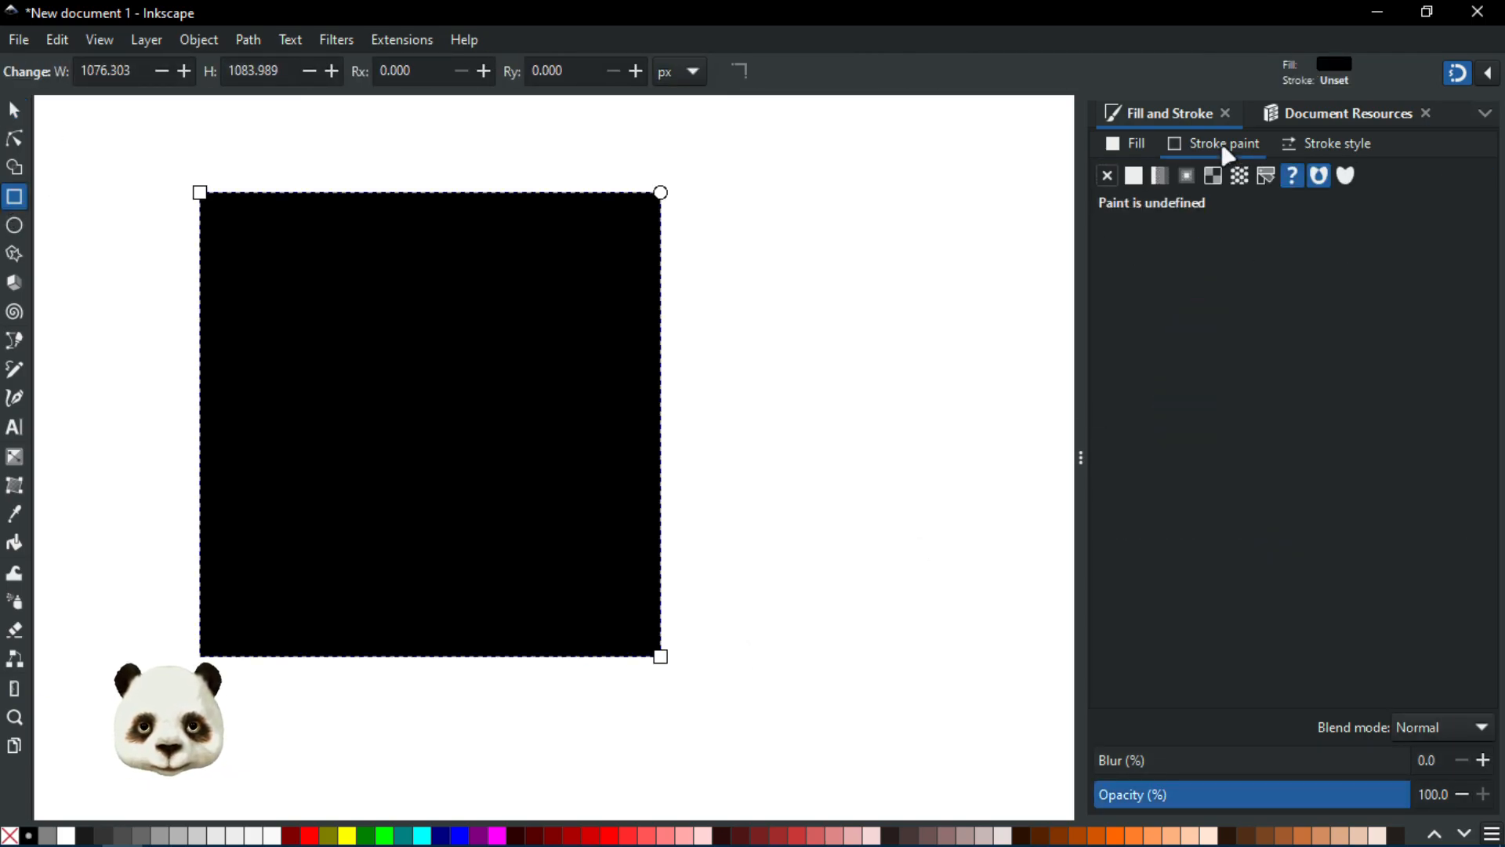
left_click(1133, 149)
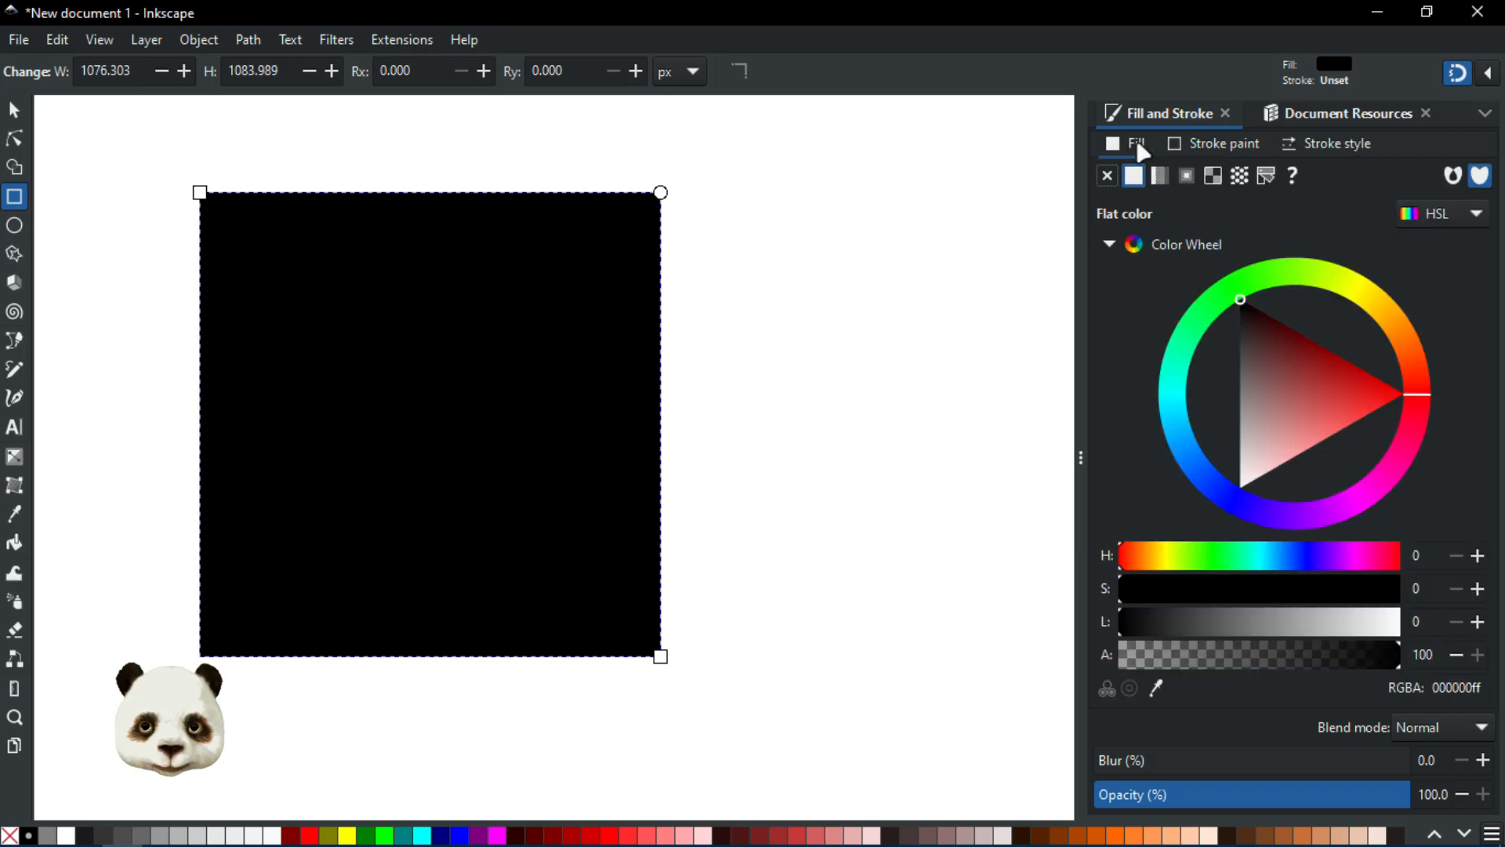
left_click(1241, 179)
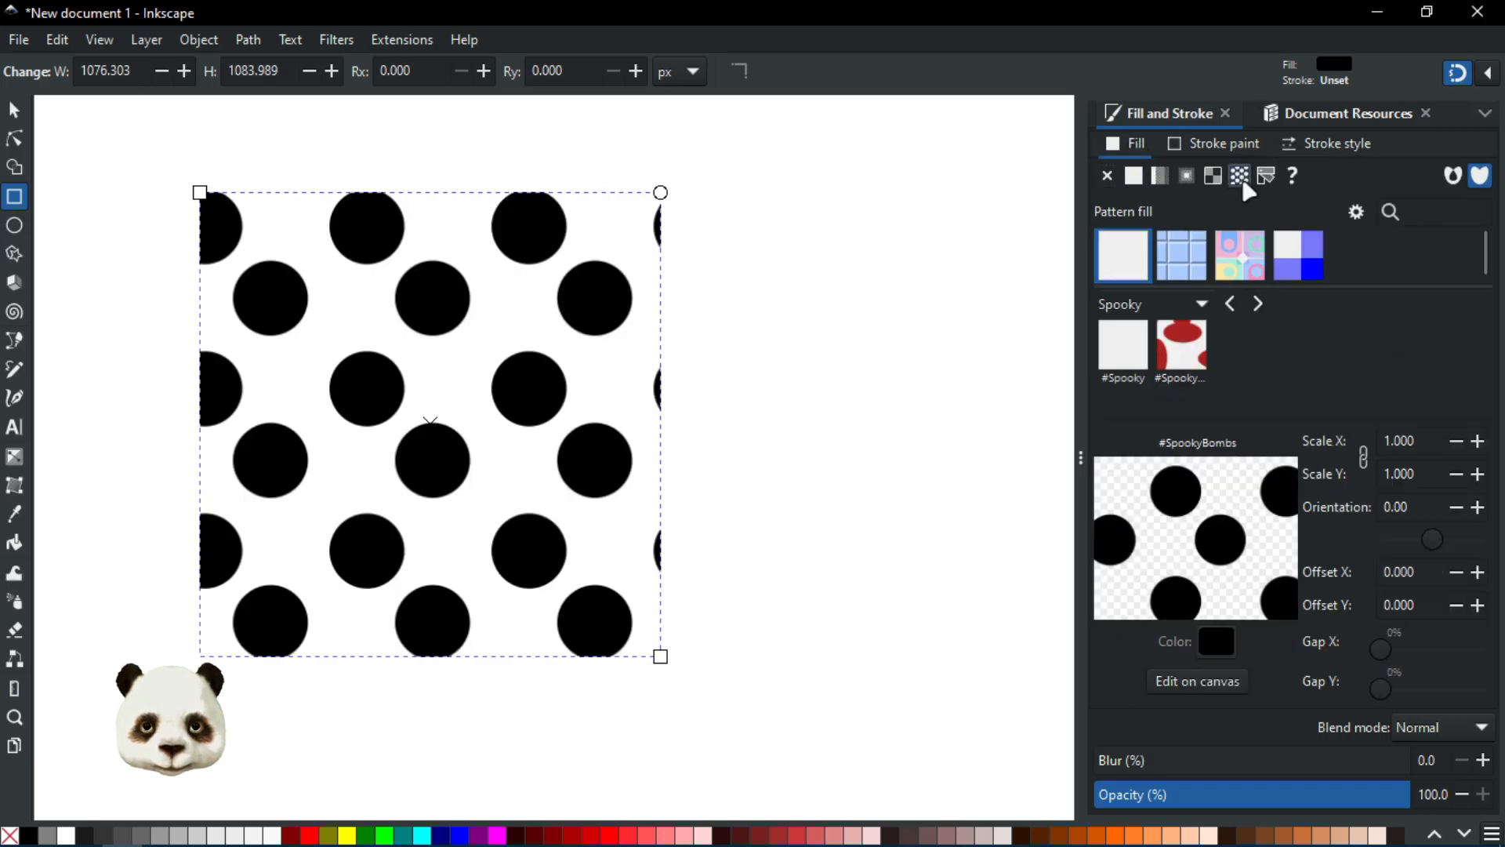
left_click(1180, 350)
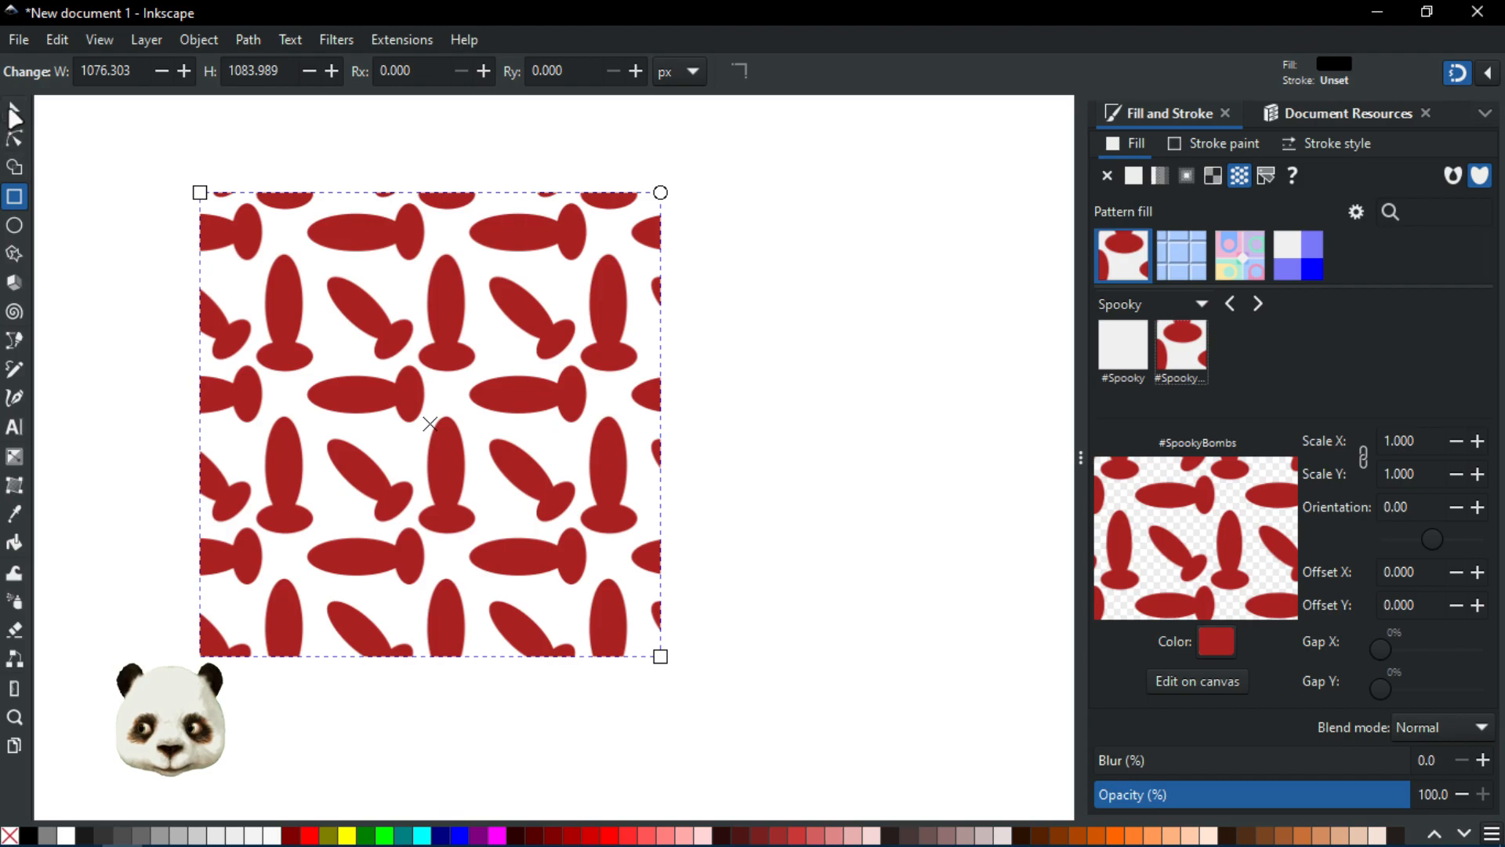
Step: Duplicate the pattern rectangle and place the copy directly to the right of the original
left_click(14, 114)
key("ctrl+d")
left_click_drag(286, 420, 741, 384)
left_click(109, 235)
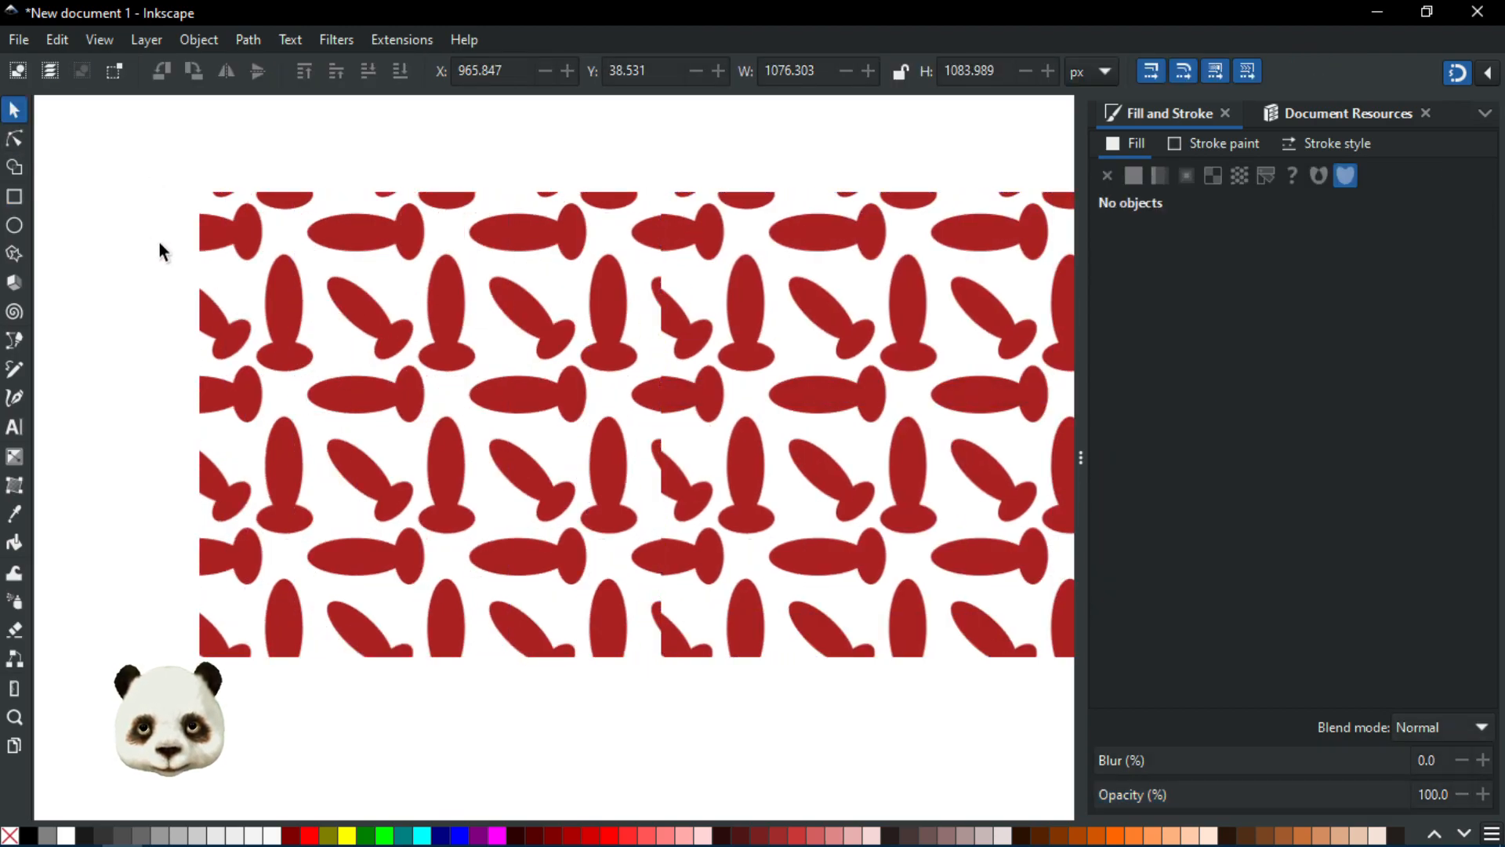
Step: Scale the left rectangle's pattern to 0.962 with its on-canvas scale handle
scroll(215, 269, "down", 1)
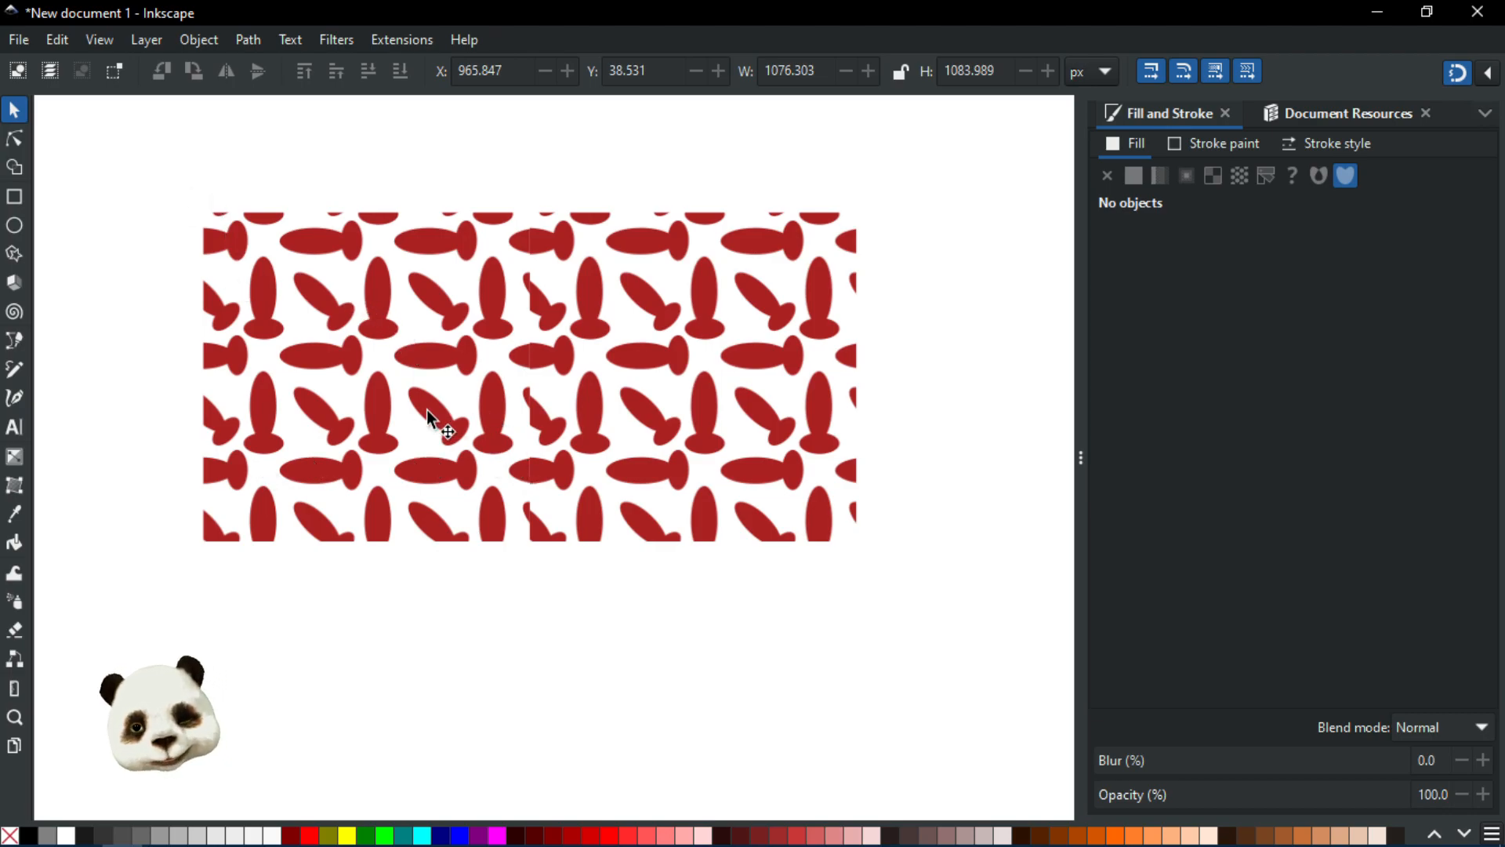
left_click(374, 387)
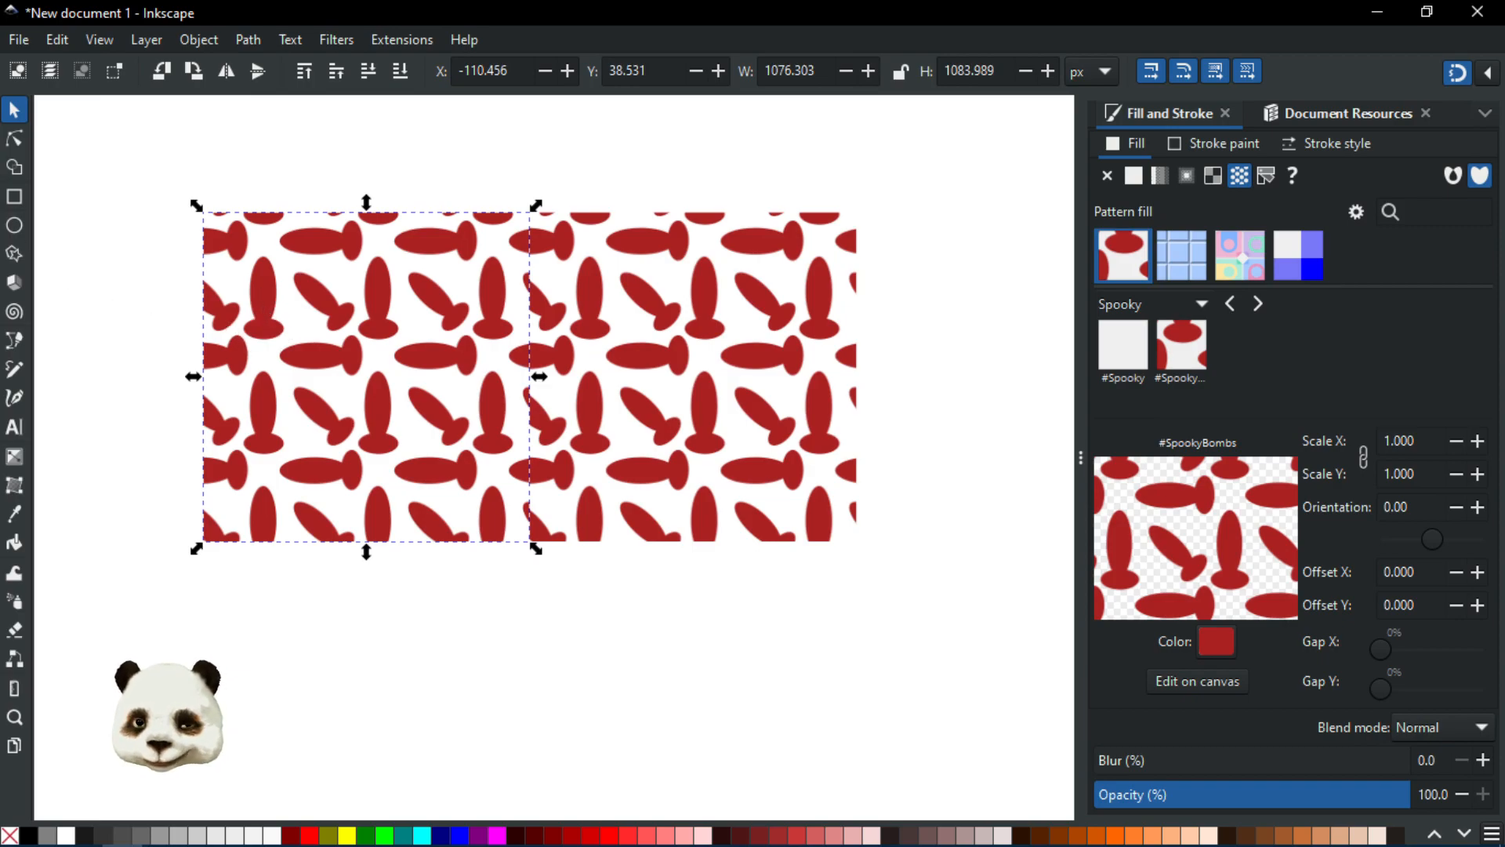
left_click(15, 139)
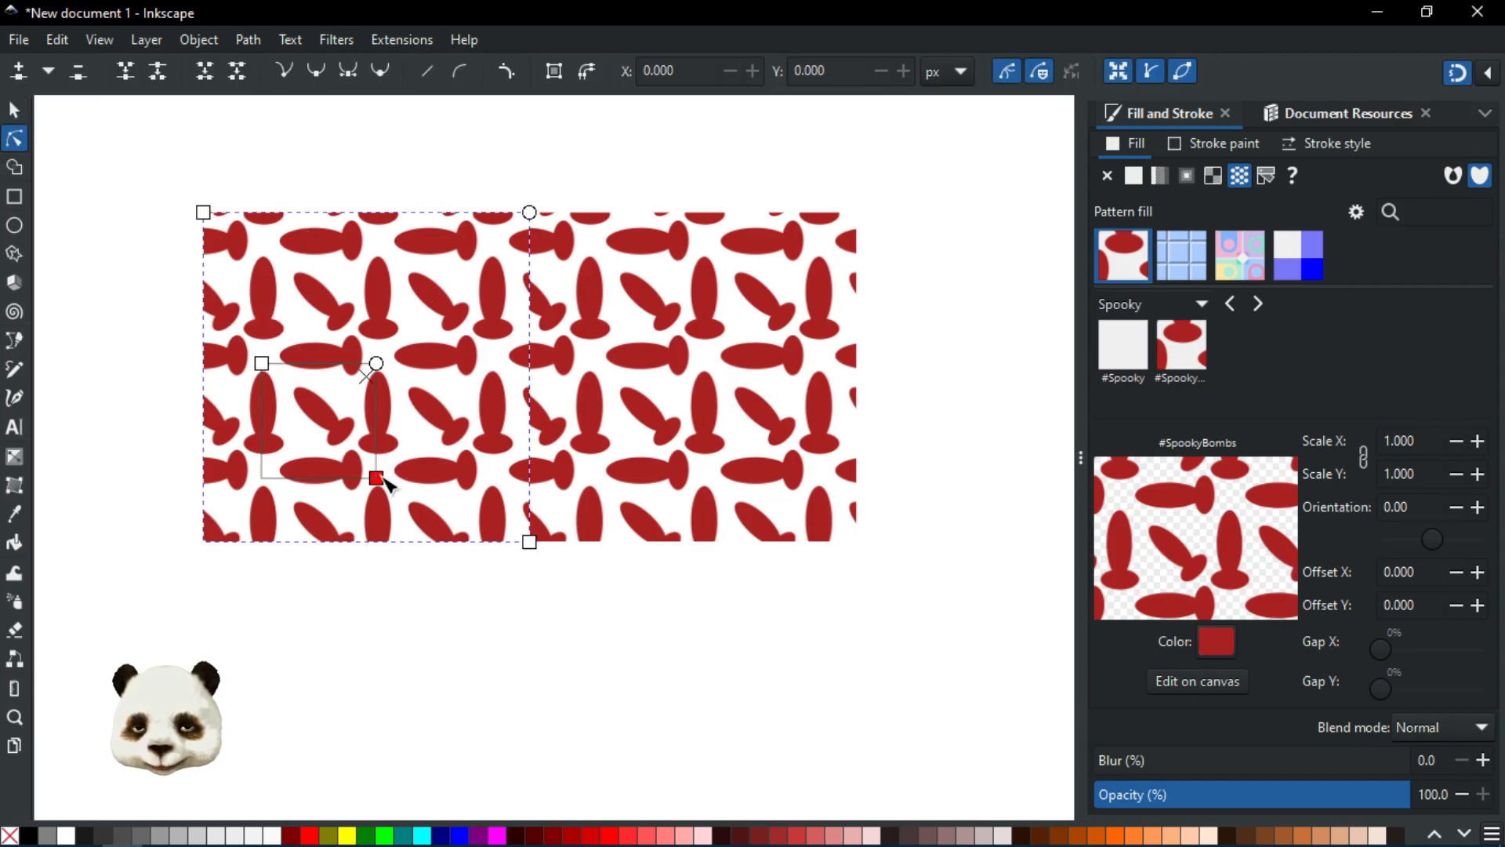
left_click_drag(378, 476, 377, 474)
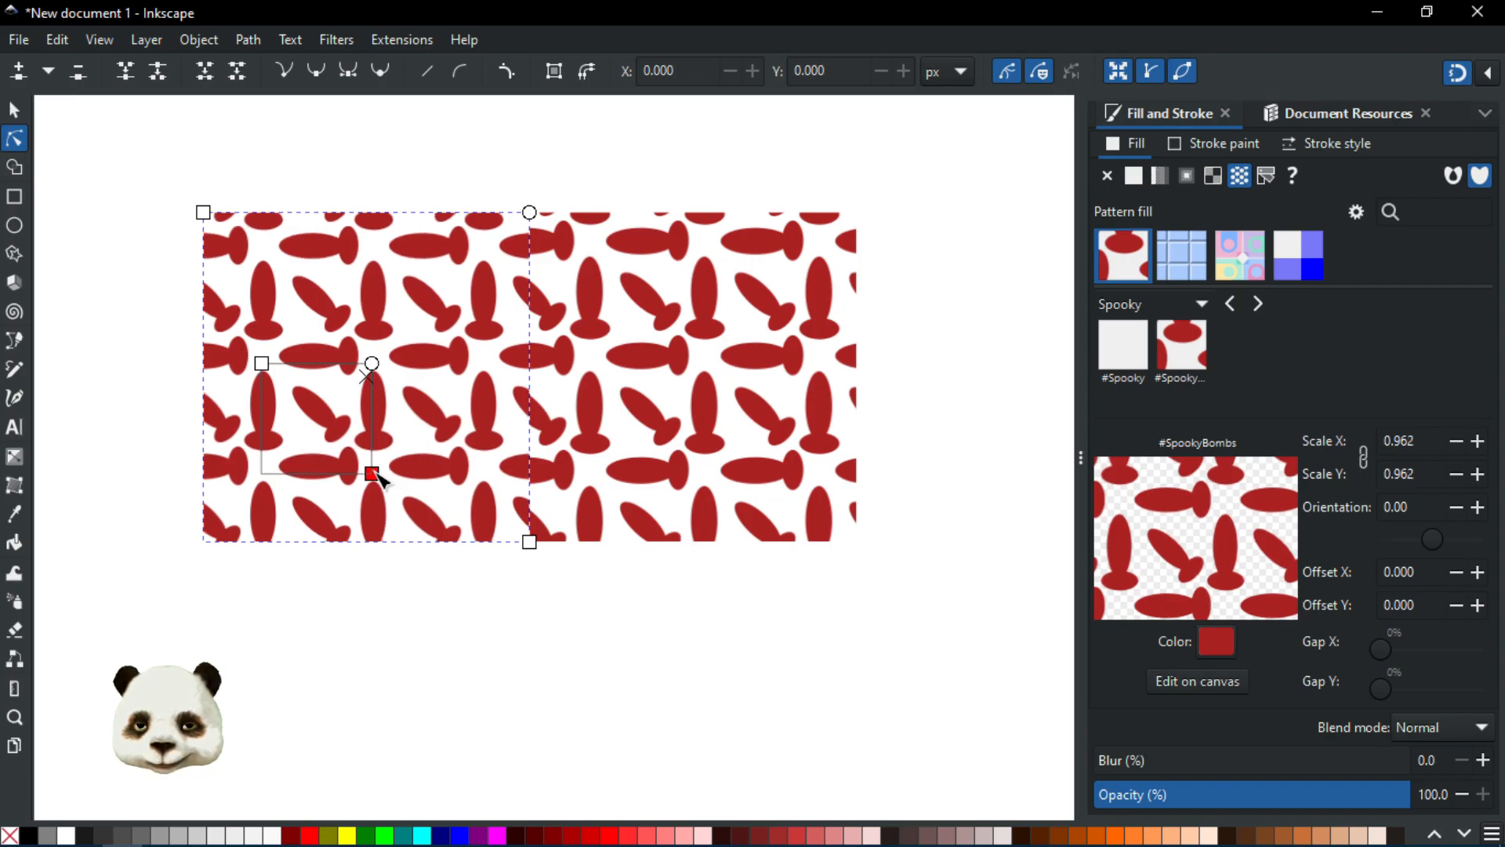
Step: Scale the right rectangle's pattern to 0.957 with its on-canvas scale handle
left_click(632, 440)
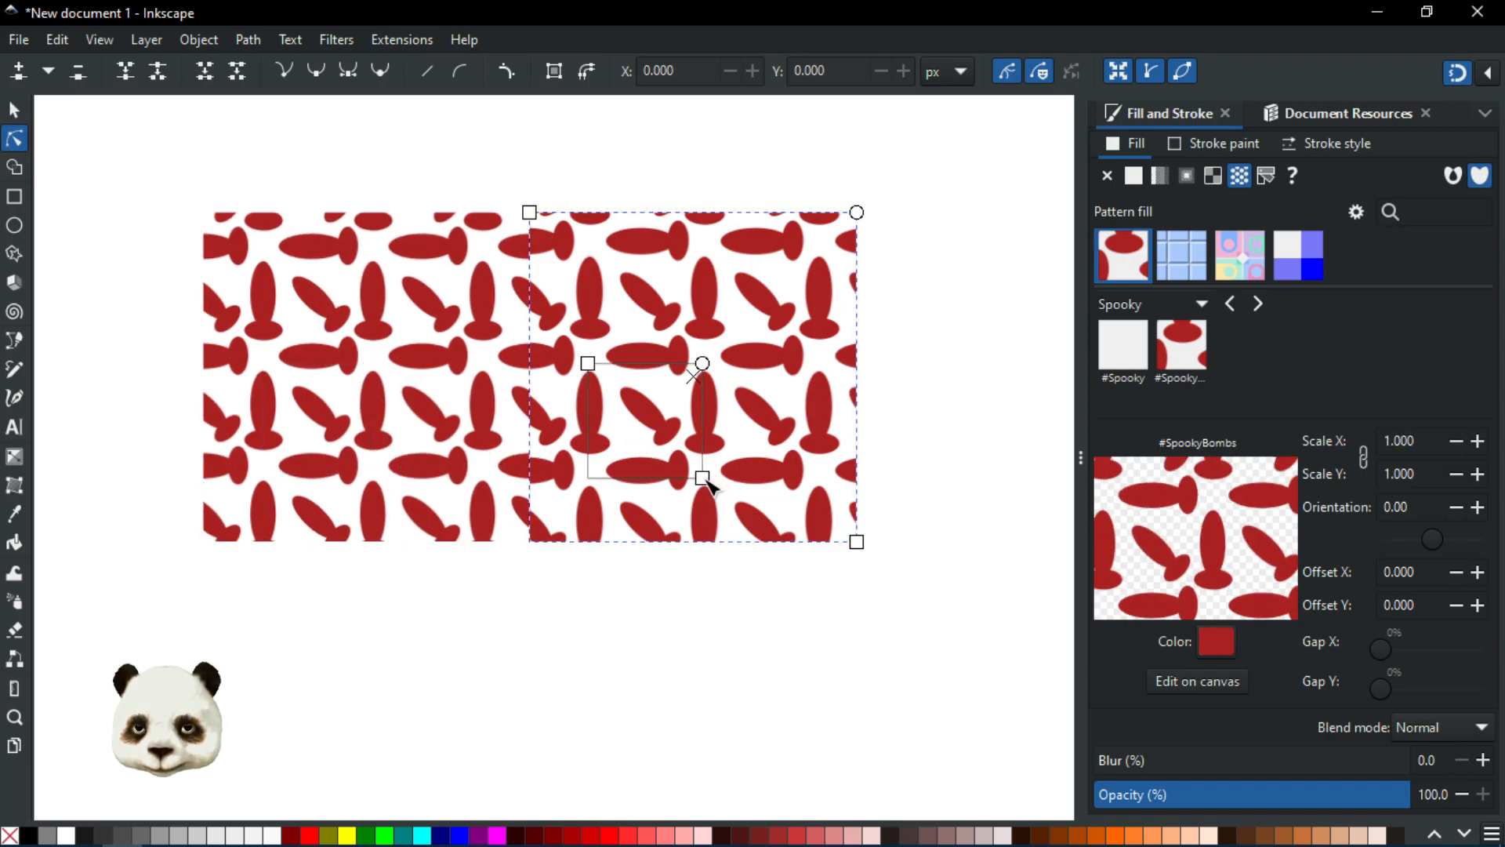
left_click_drag(703, 477, 699, 476)
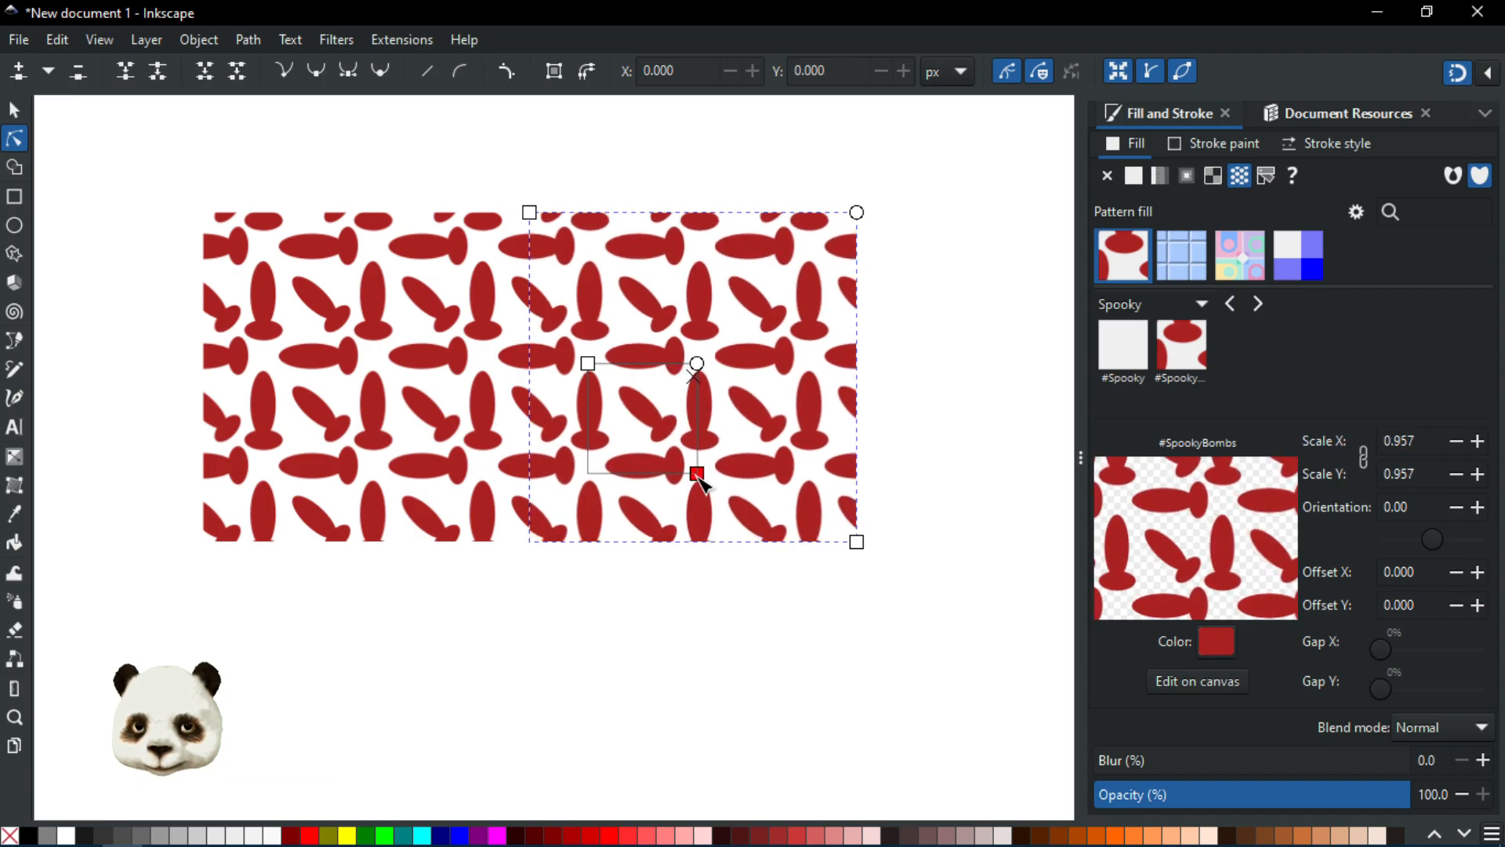
left_click(668, 615)
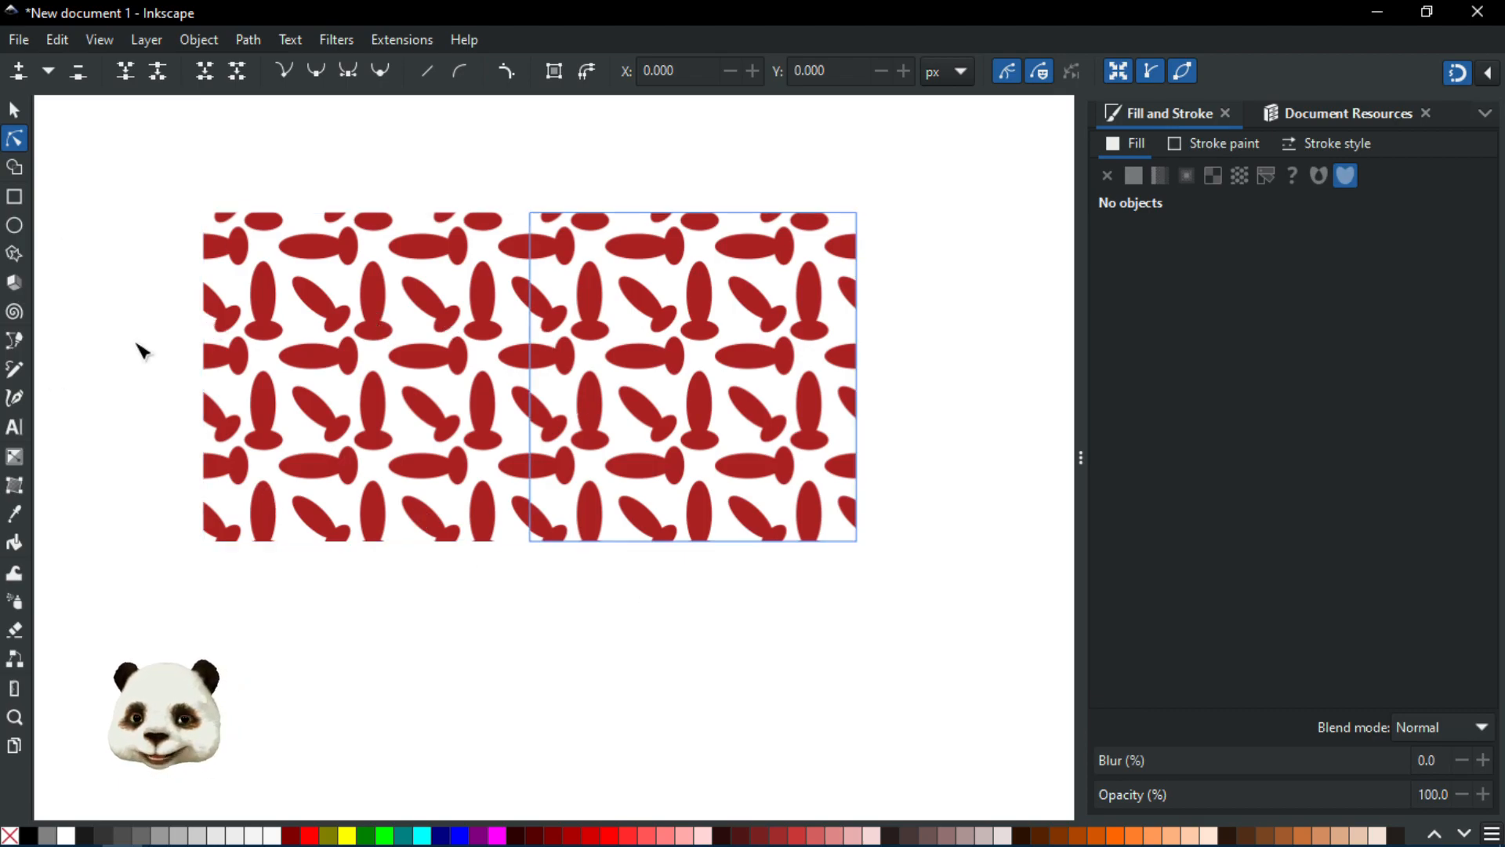
left_click(14, 108)
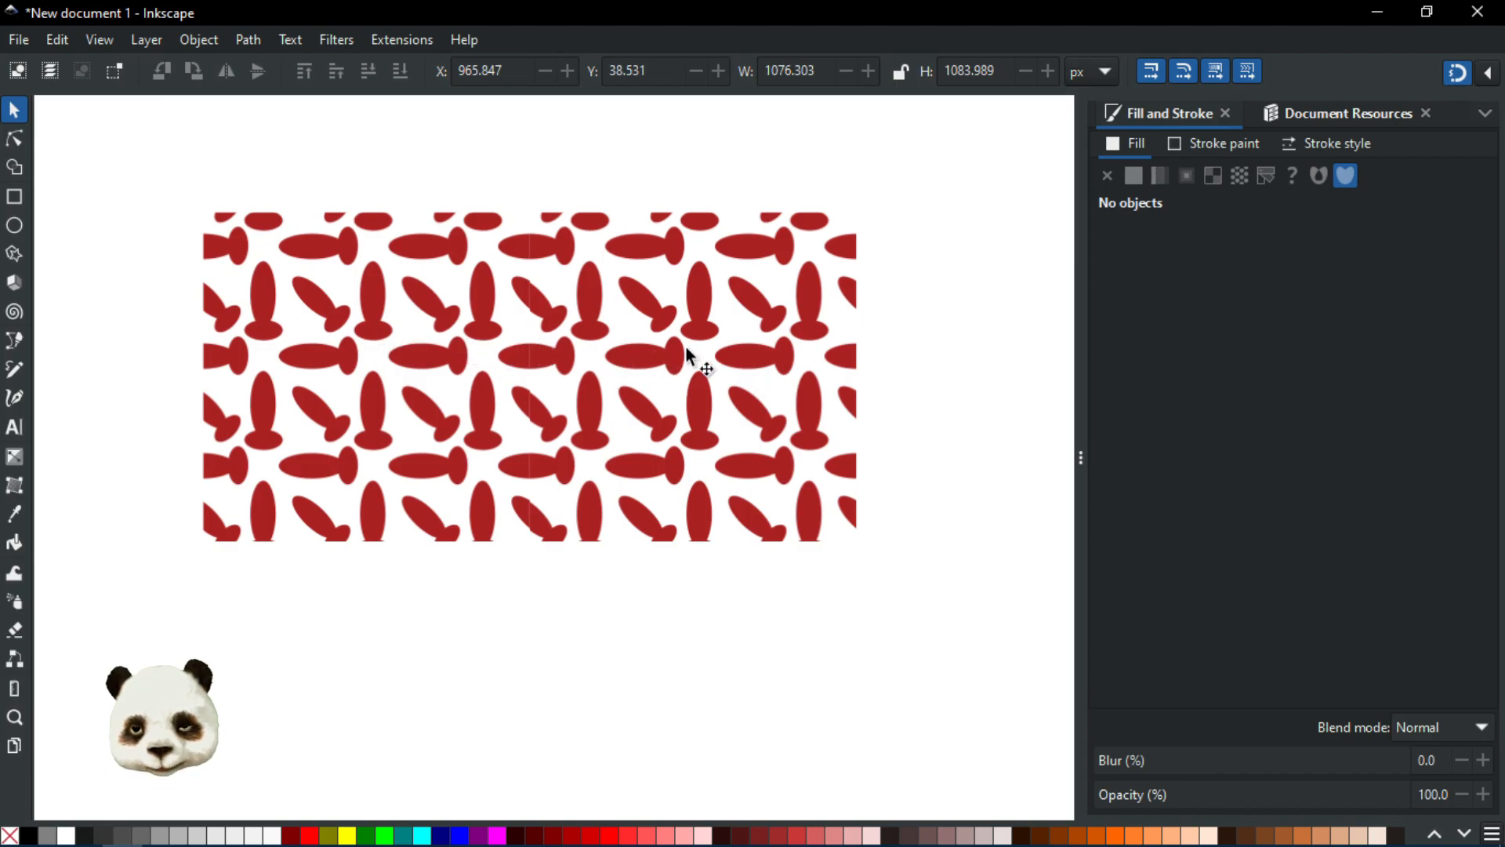
left_click(608, 347)
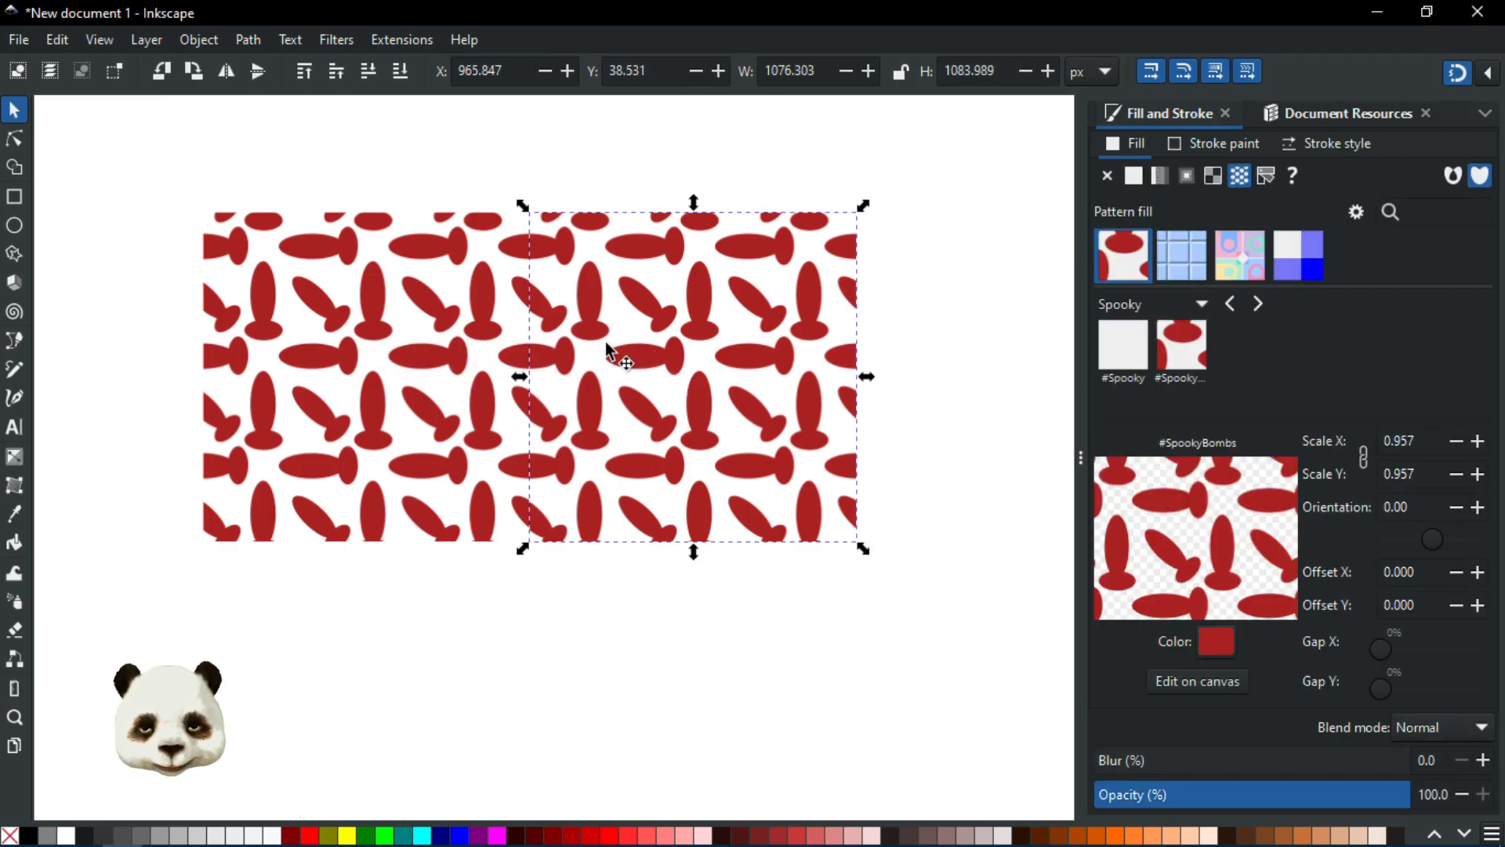
Step: Move the right pattern rectangle onto the left one and enlarge it to about 1520 × 1531 px, its pattern scaling to 1.351
left_click_drag(610, 348, 349, 358)
left_click_drag(537, 548, 699, 680)
left_click_drag(370, 415, 356, 345)
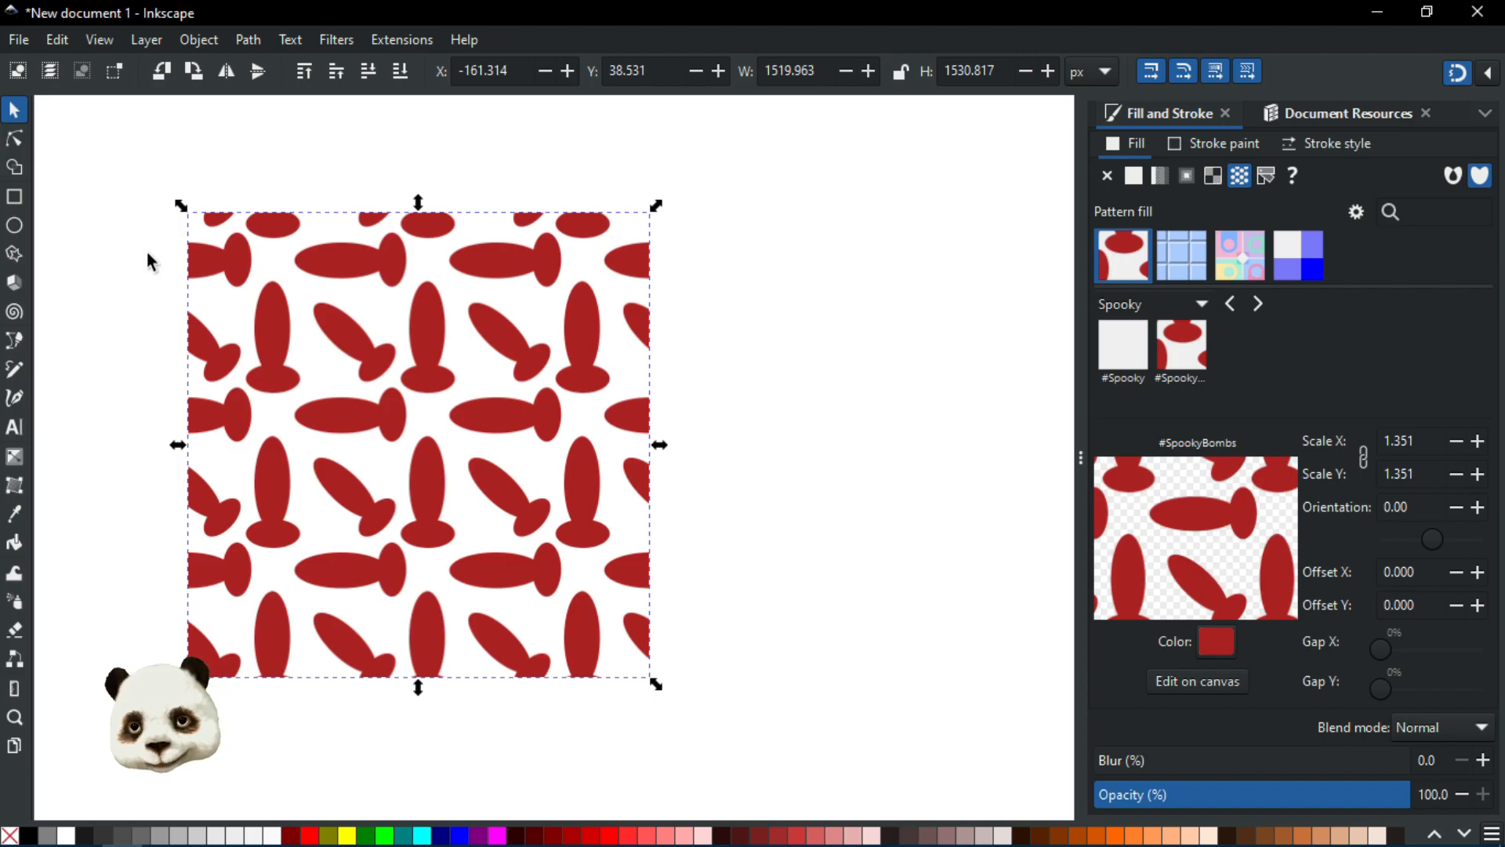
Step: Move the top pattern rectangle aside to the right and delete it
left_click_drag(259, 430, 687, 431)
left_click(504, 142)
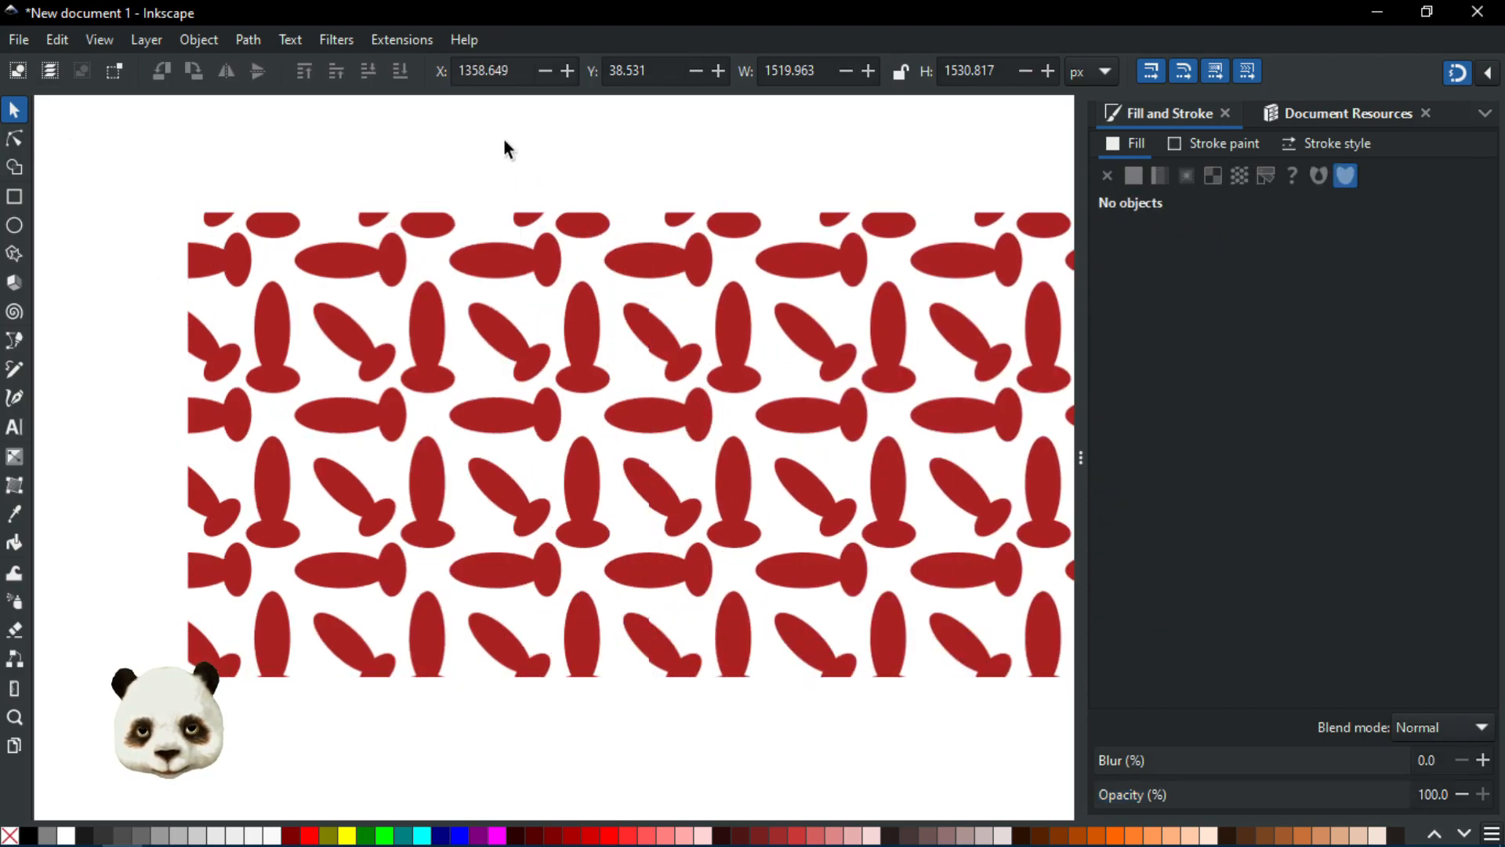
scroll(638, 292, "down", 2)
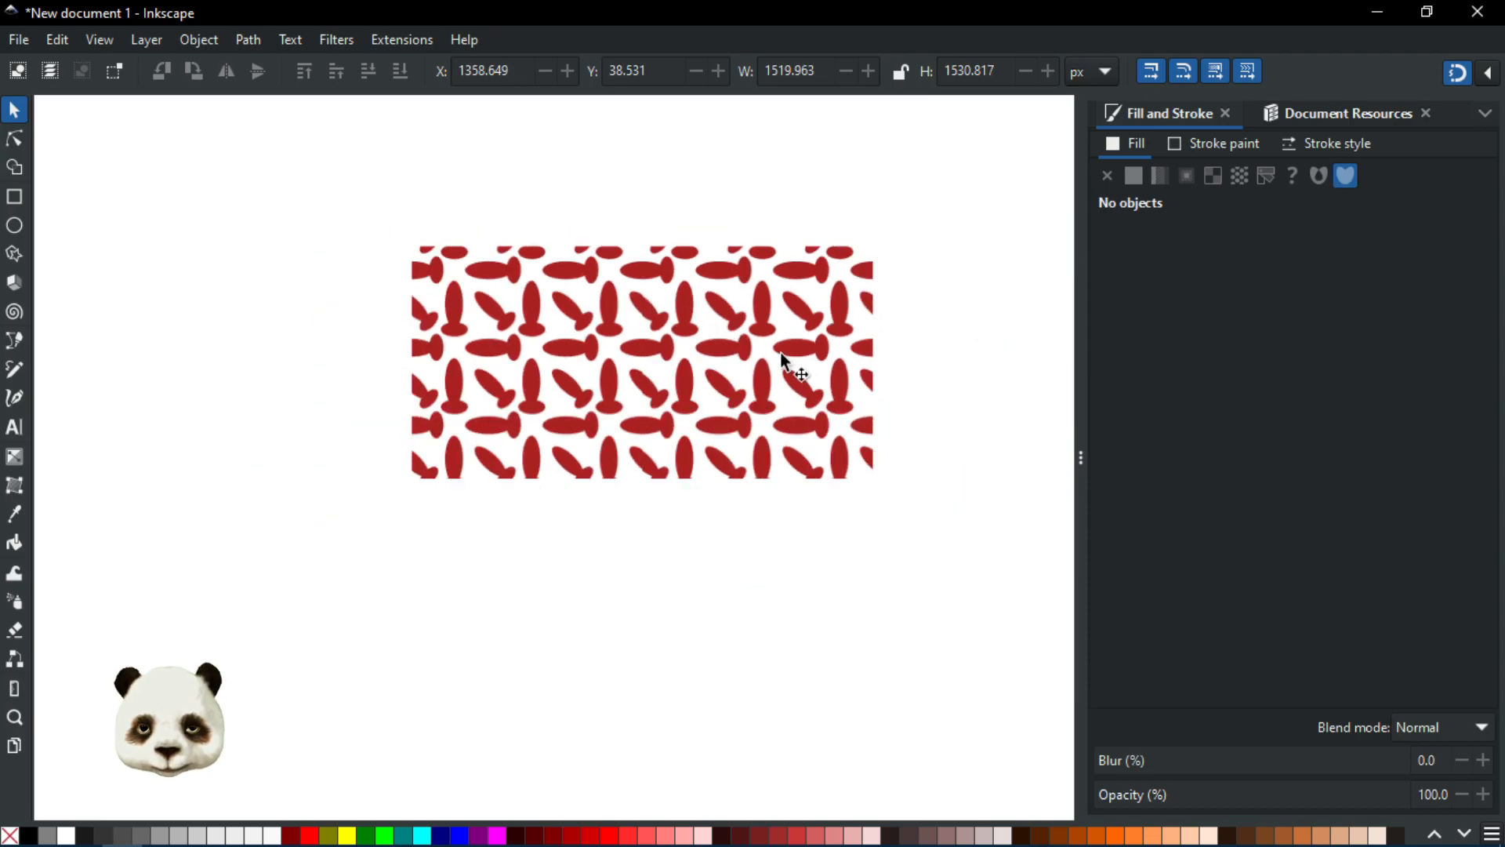
scroll(847, 388, "up", 1)
left_click(727, 343)
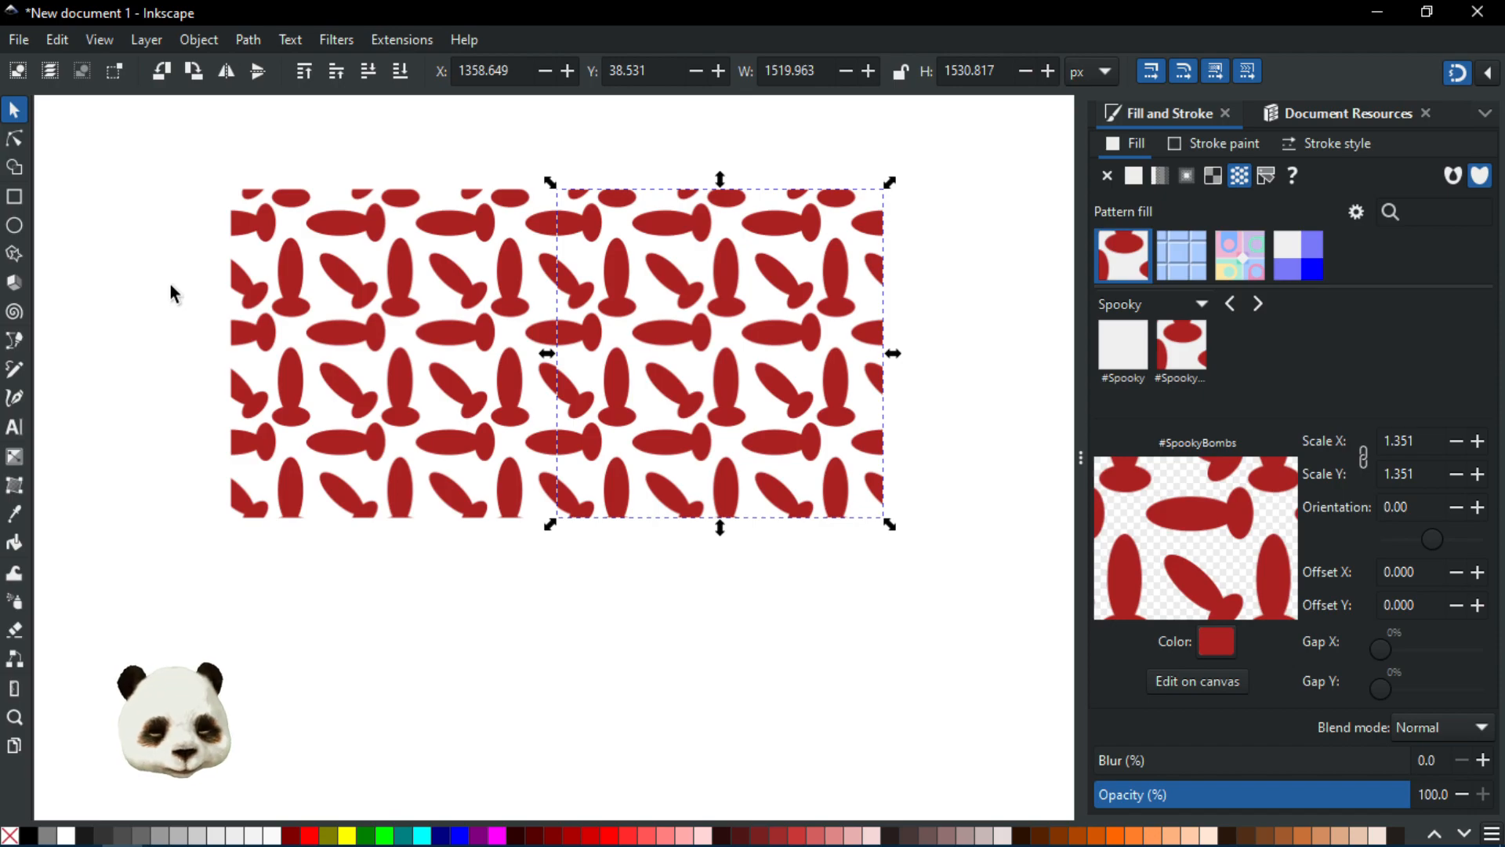
key("Delete")
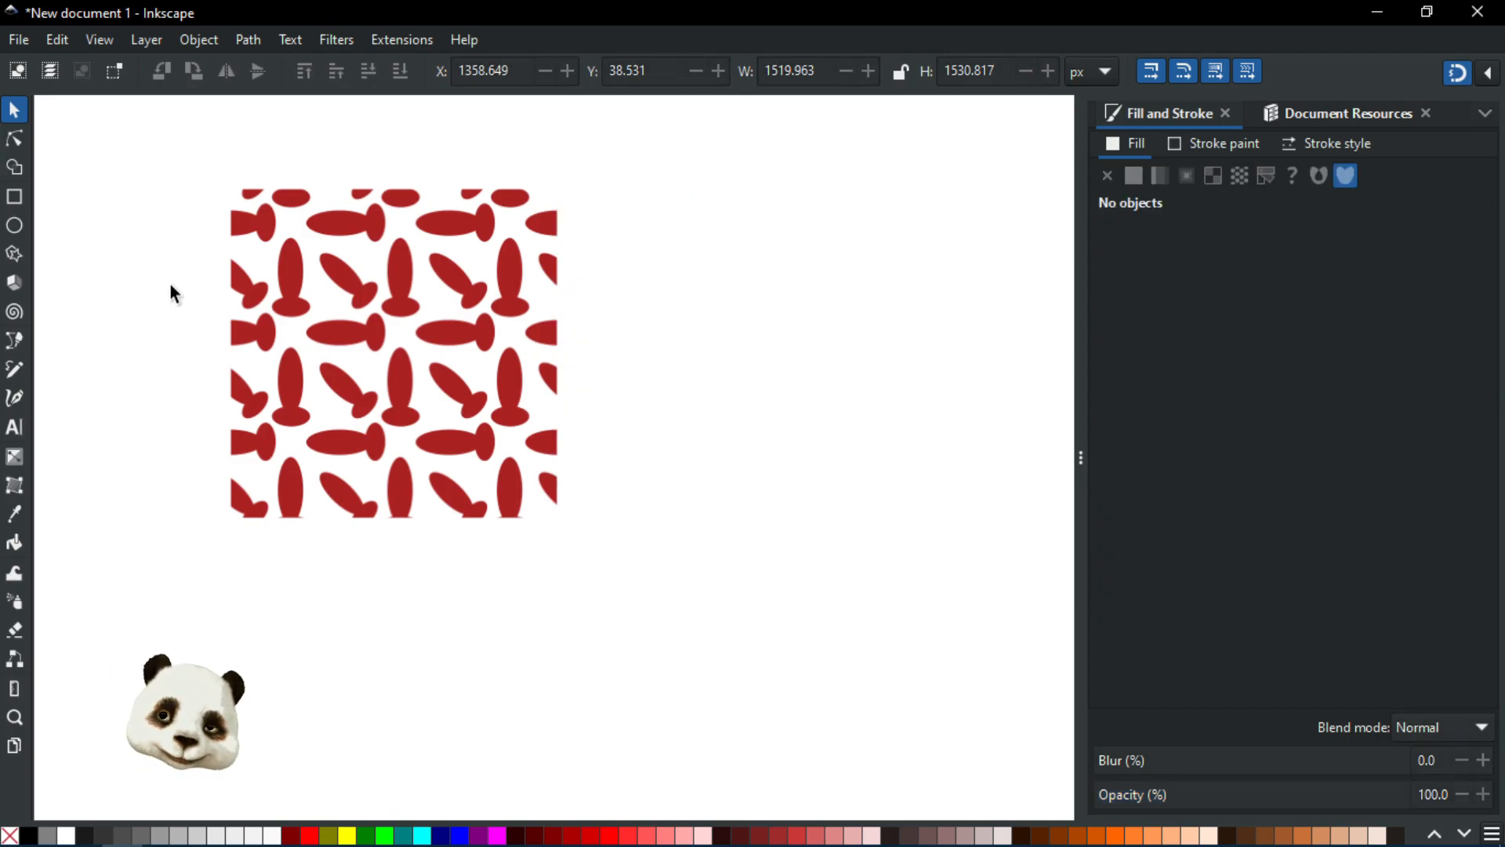
Step: Reposition the remaining pattern rectangle so its top edge sits at Y 0
left_click_drag(209, 309, 313, 430)
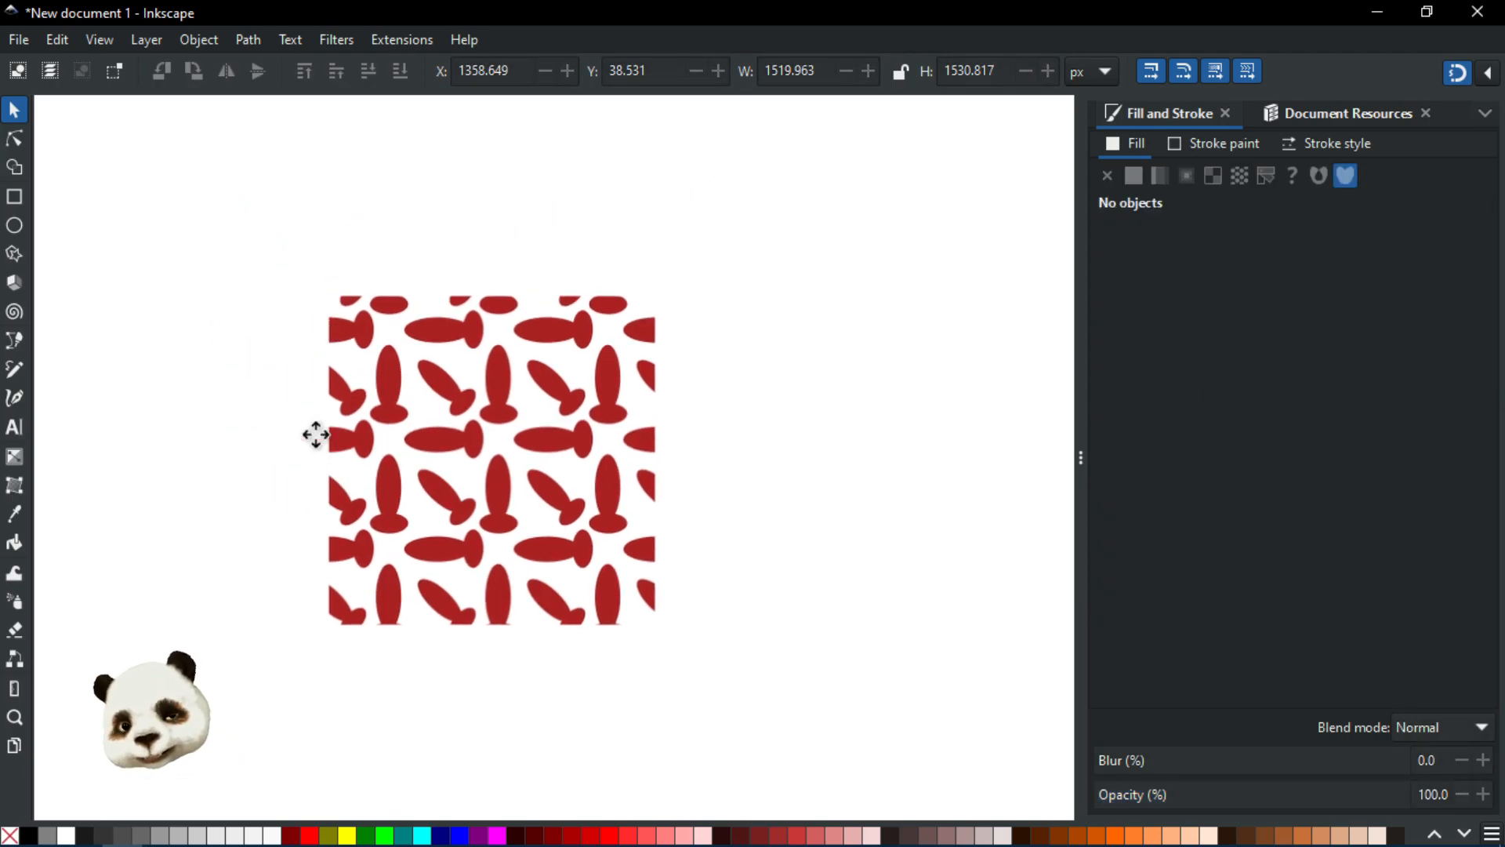
left_click(479, 409)
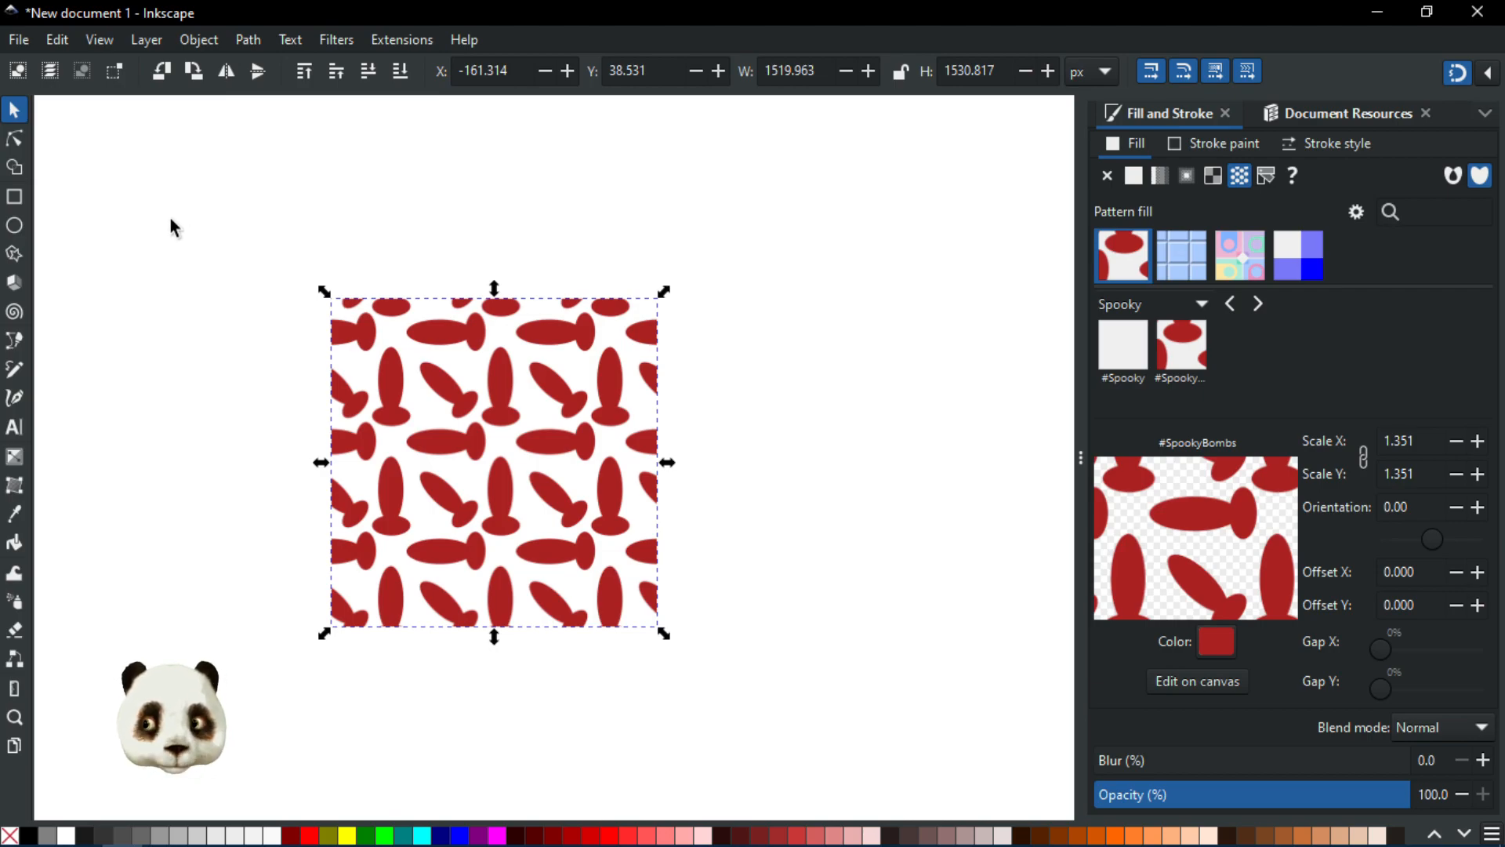
left_click_drag(264, 233, 329, 239)
left_click_drag(913, 604, 890, 667)
left_click_drag(679, 450, 801, 564)
left_click_drag(655, 418, 547, 463)
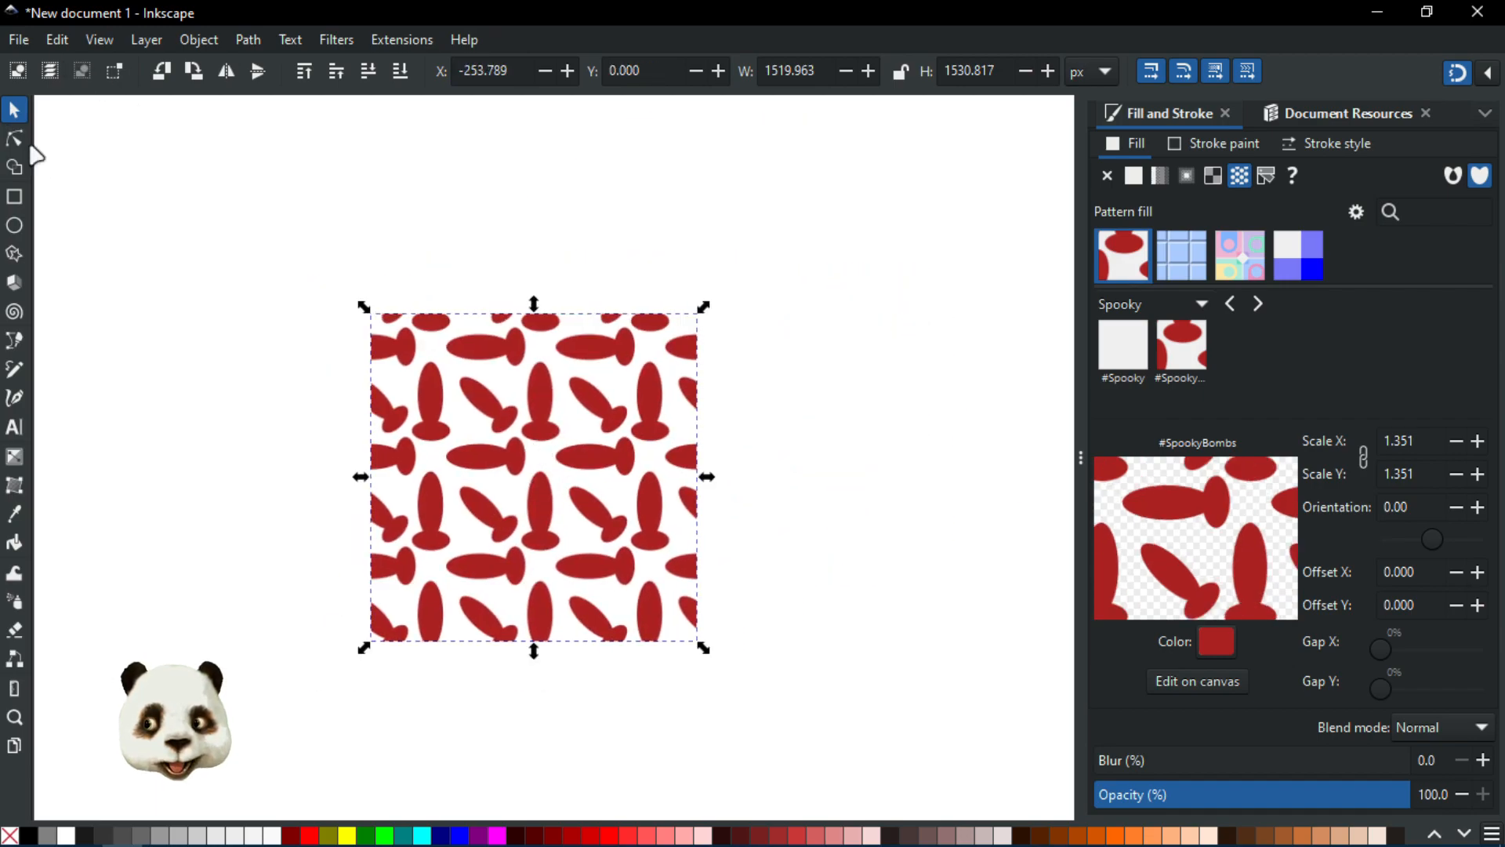
left_click(511, 236)
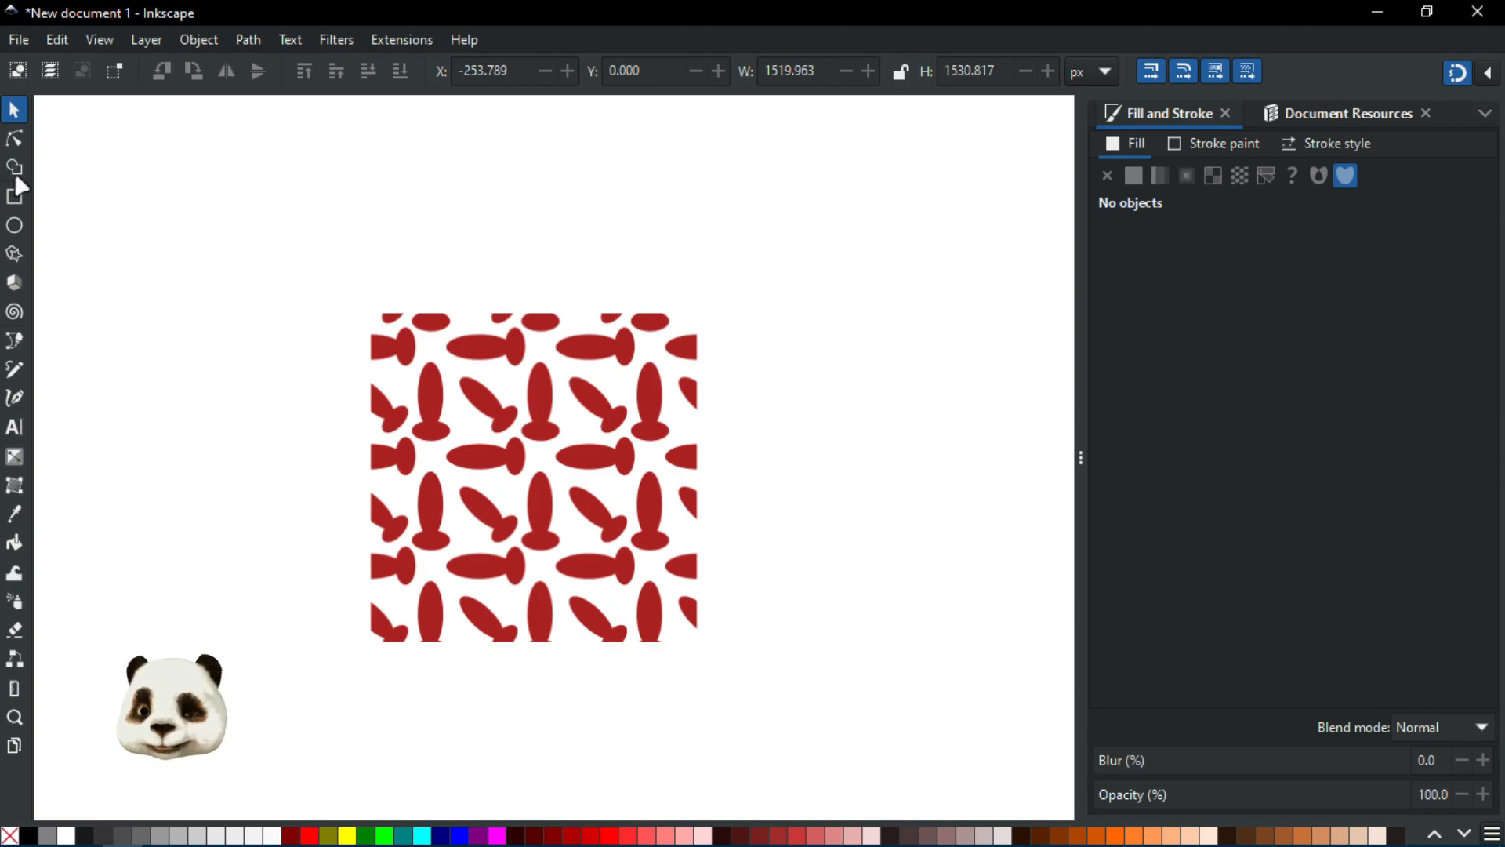
Step: Draw a small rectangle above the pattern square and convert it to a path
left_click(14, 196)
left_click_drag(231, 147, 428, 315)
left_click(14, 138)
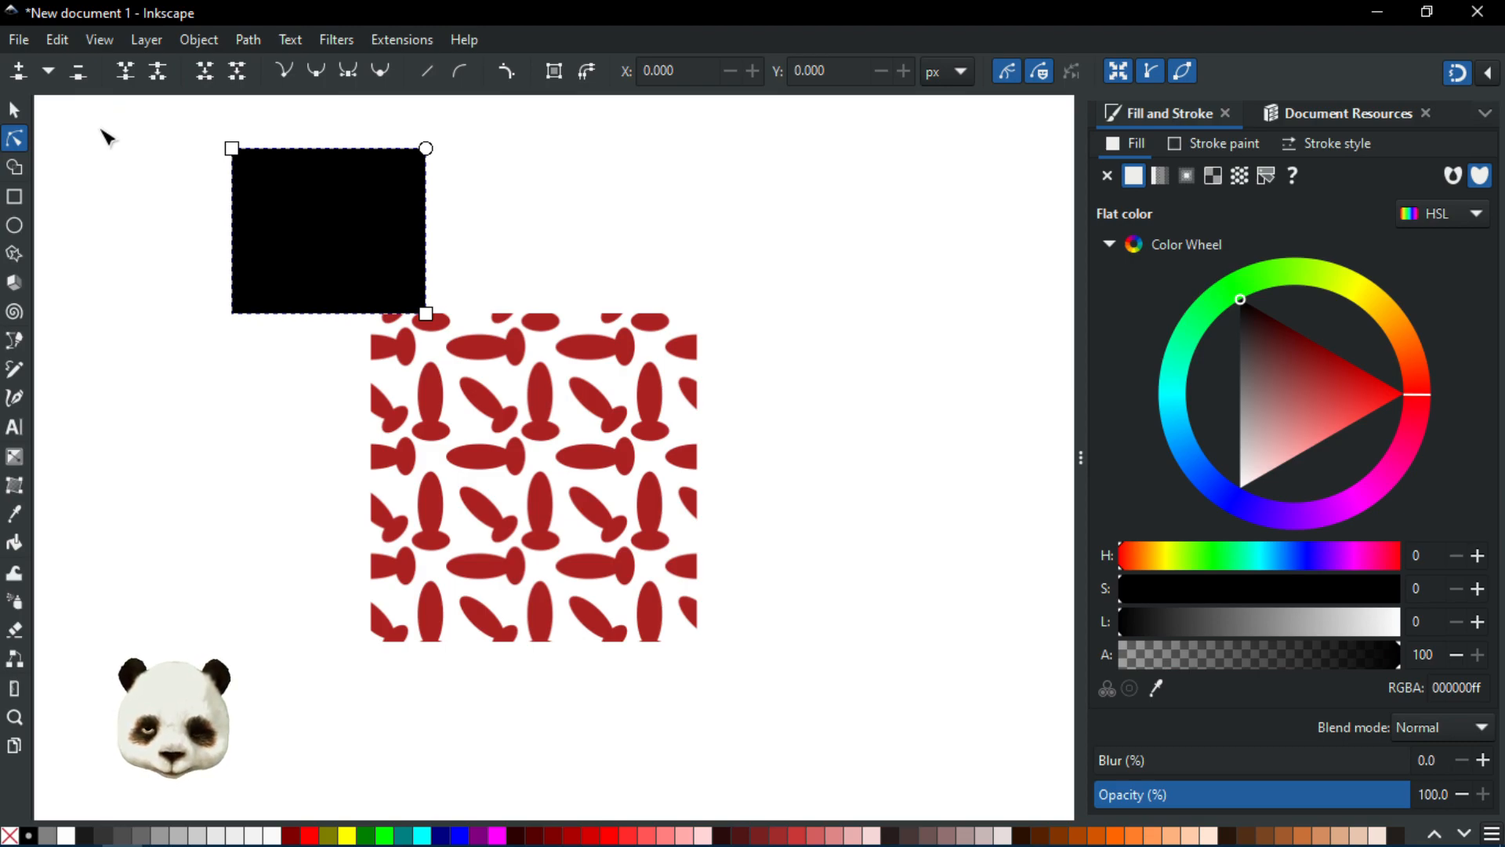
key("ctrl+shift+c")
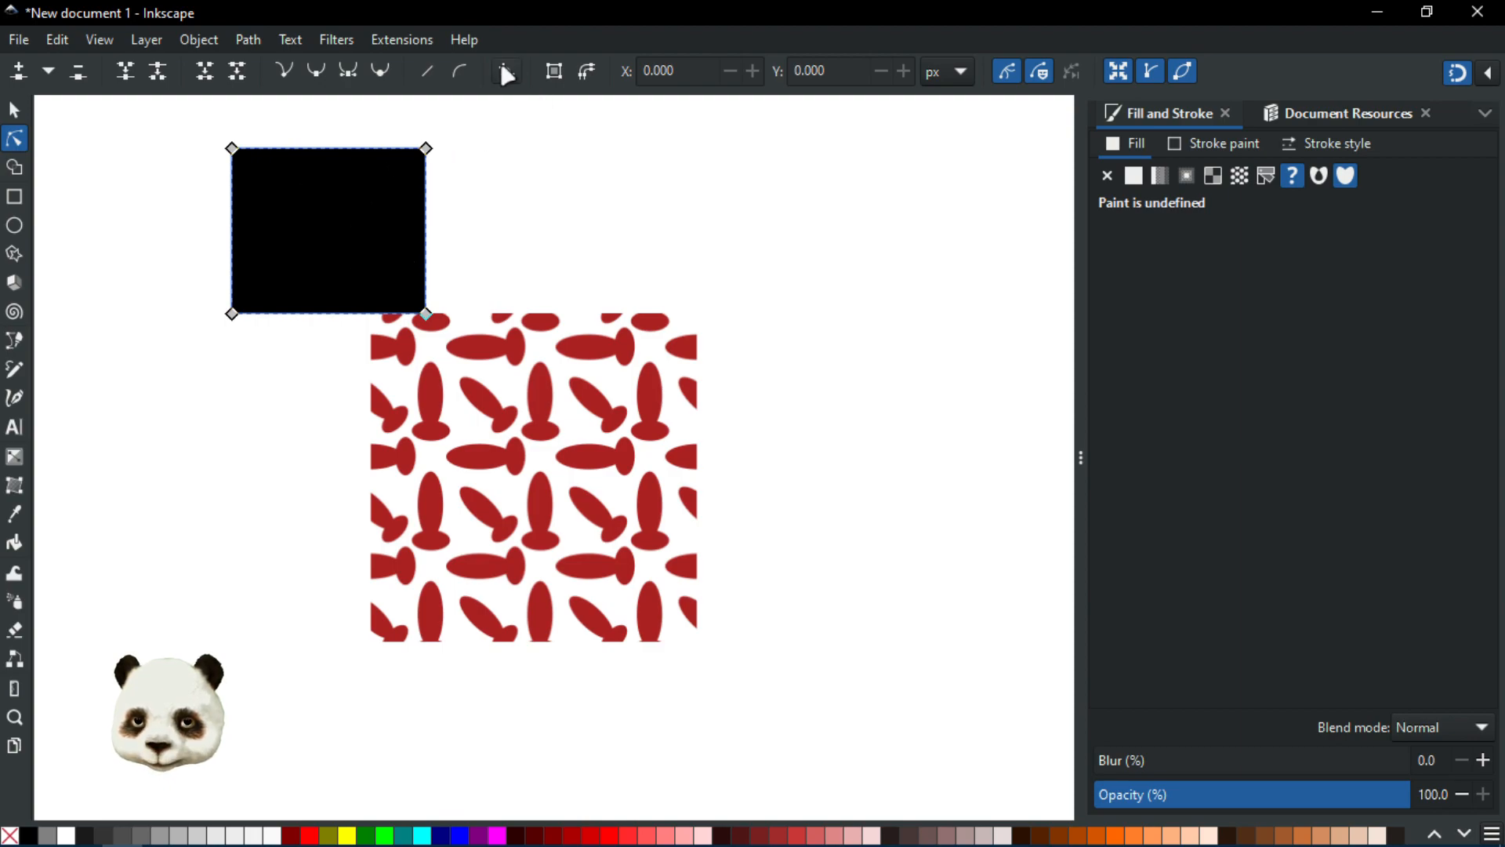
Step: Add the corners effect to the path and round all four of its corners
left_click(506, 72)
left_click_drag(426, 167, 430, 185)
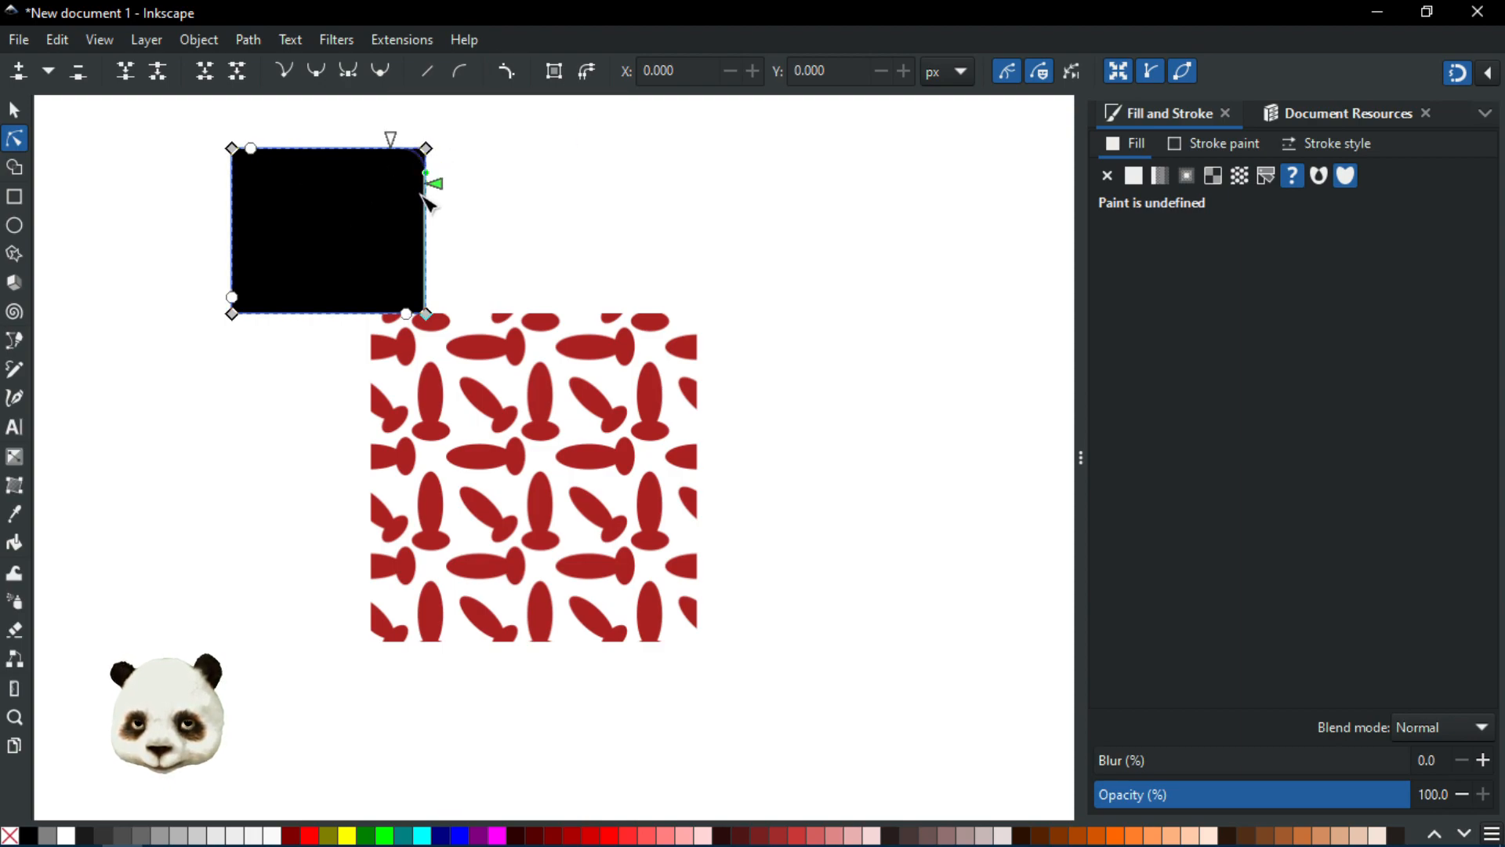
left_click_drag(426, 313, 362, 313)
left_click_drag(251, 148, 312, 225)
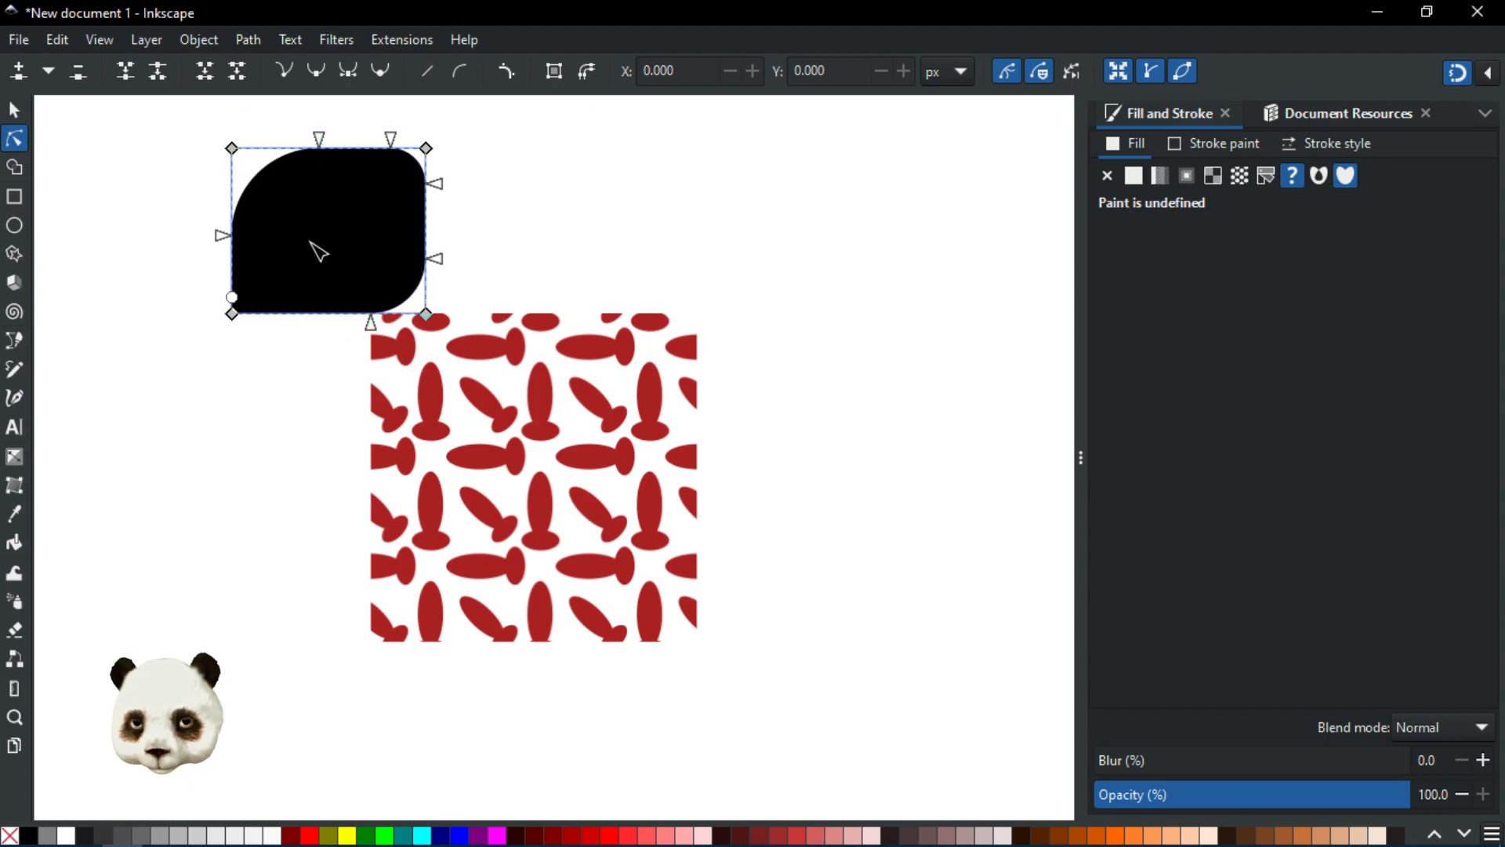
left_click_drag(233, 298, 249, 273)
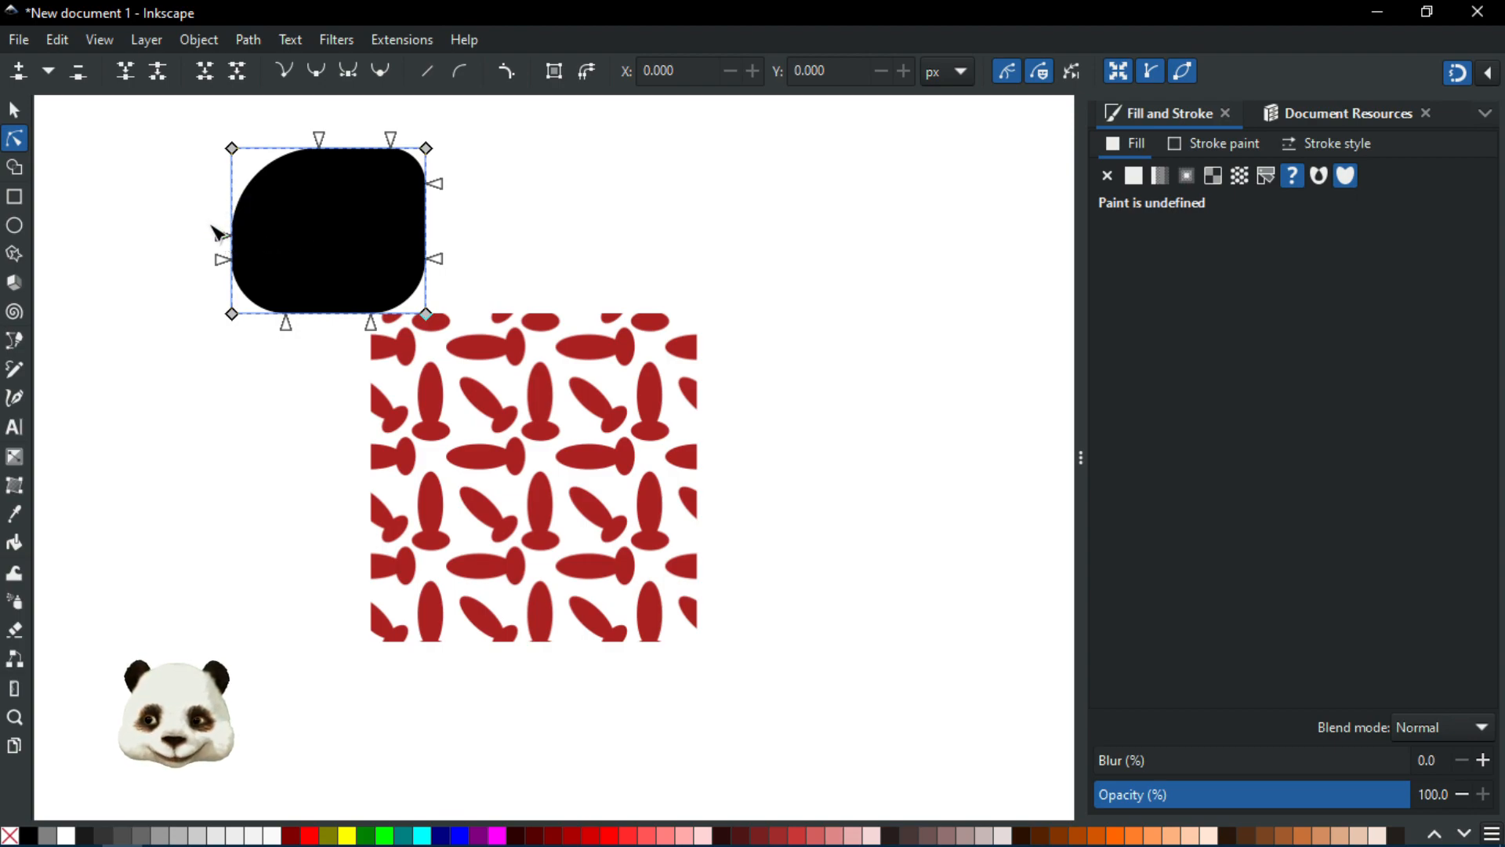
mouse_move(222, 237)
left_mouse_down()
mouse_move(216, 199)
mouse_move(214, 220)
left_mouse_up()
left_click_drag(166, 128, 462, 310)
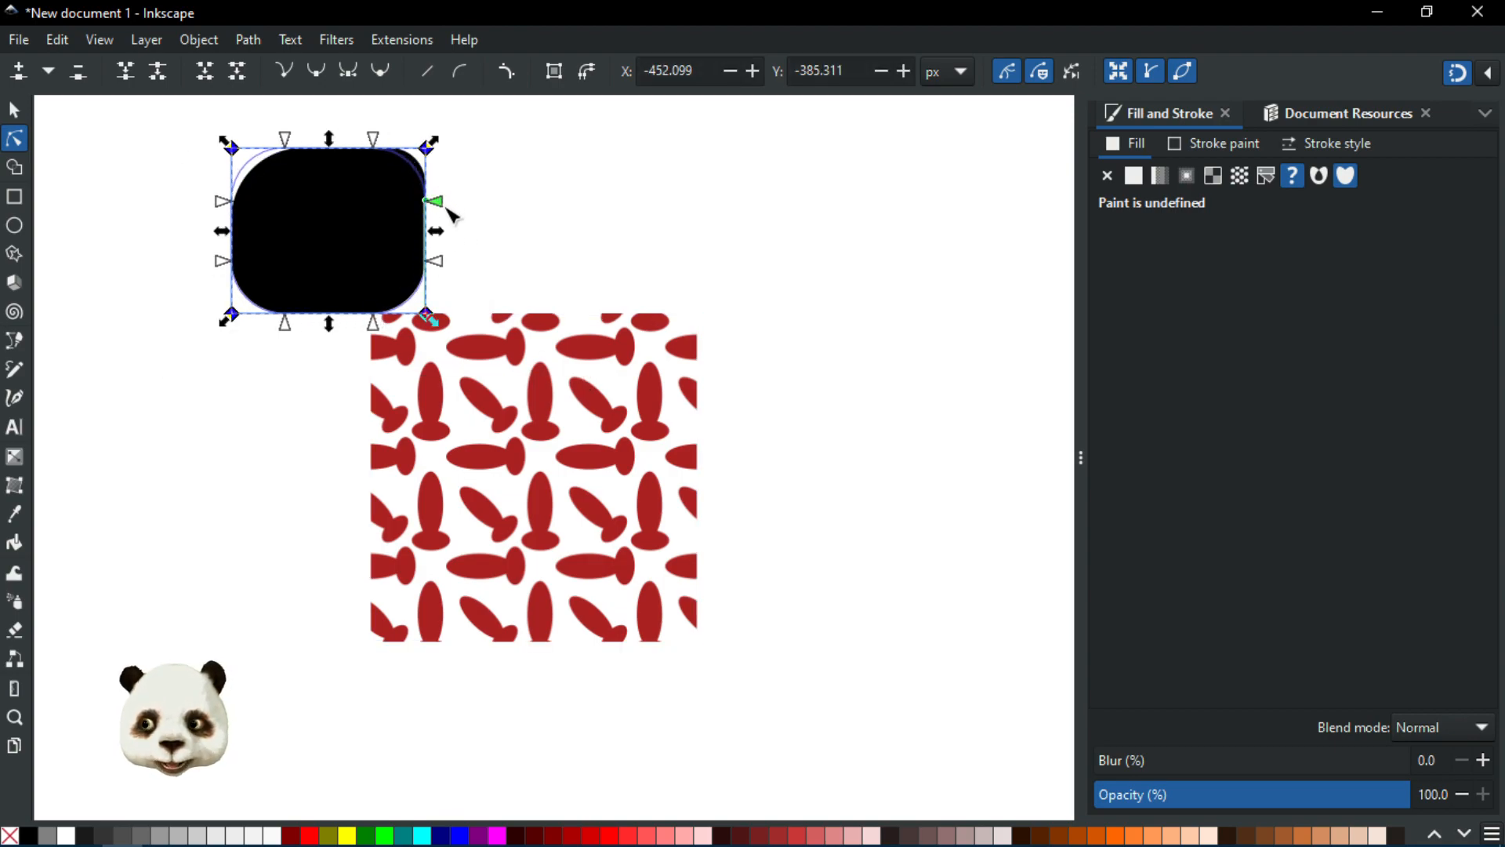
left_click(554, 191)
left_click(550, 189)
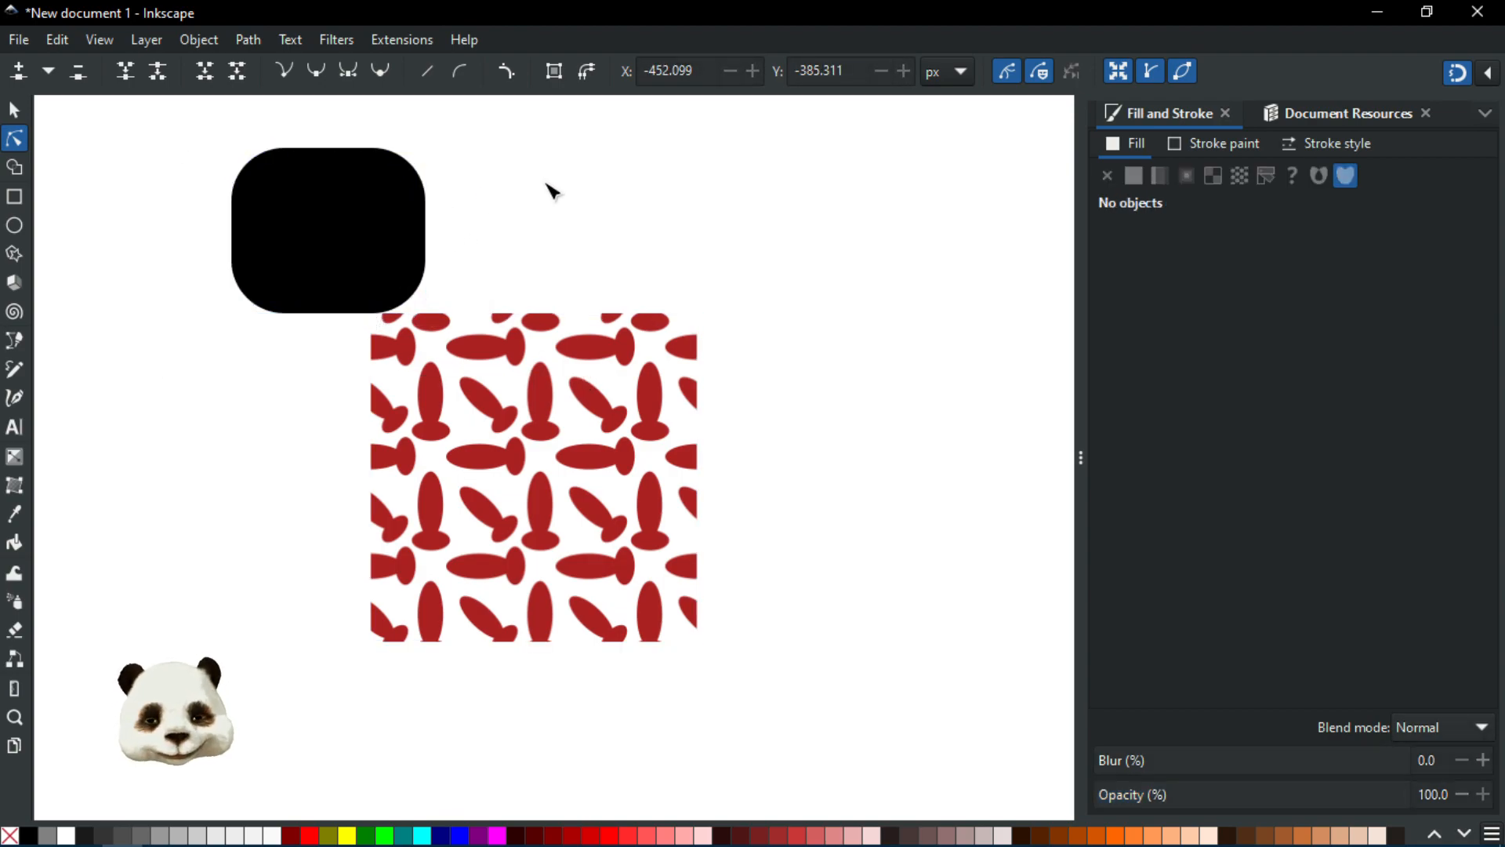